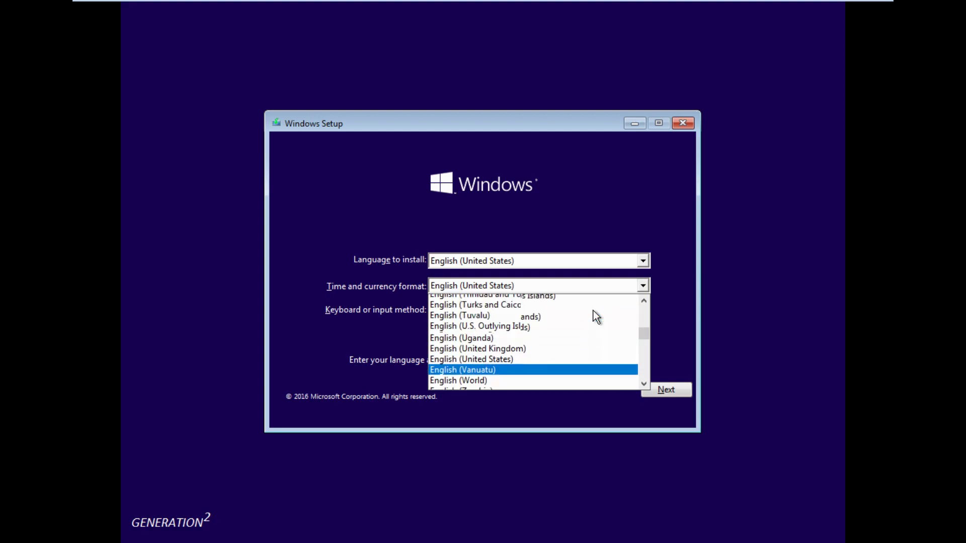
Set the time and currency format to English (Australia) and continue the setup
scroll(578, 334, up, 11)
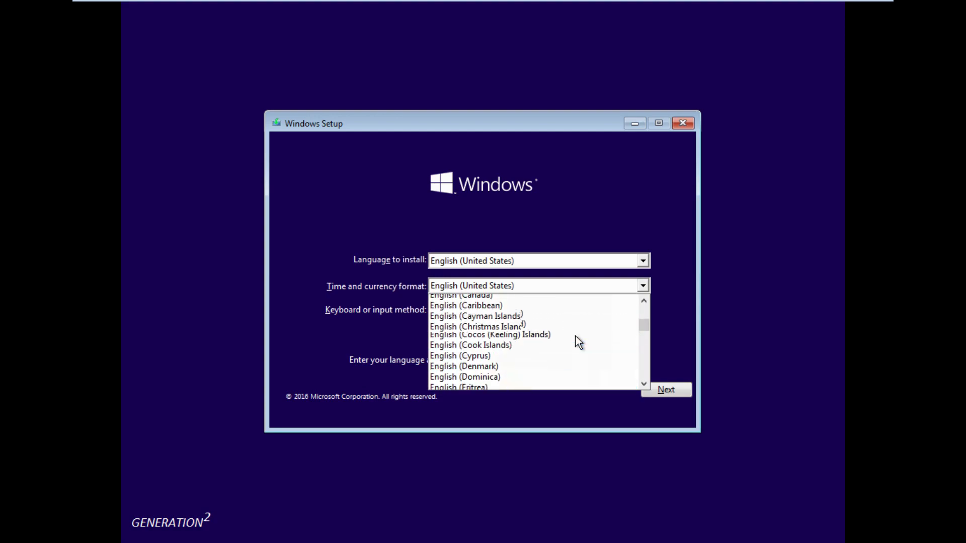
click(531, 353)
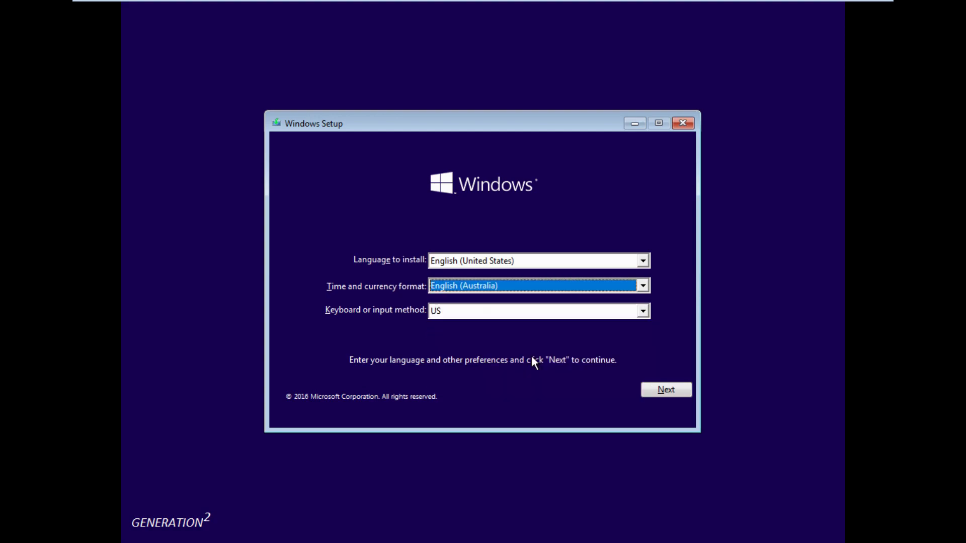
click(647, 391)
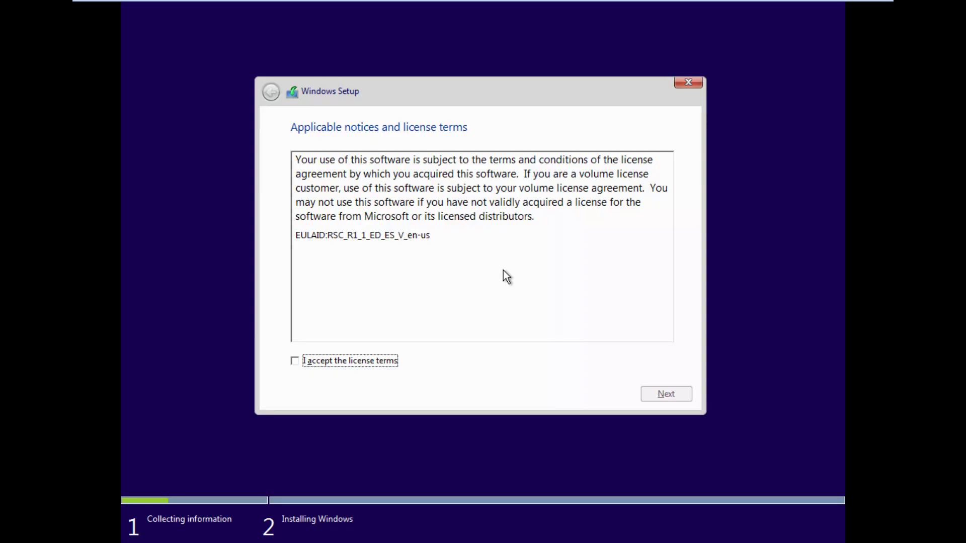
Accept the license terms and choose the Custom: Install Windows only (advanced) installation type
click(367, 360)
click(654, 397)
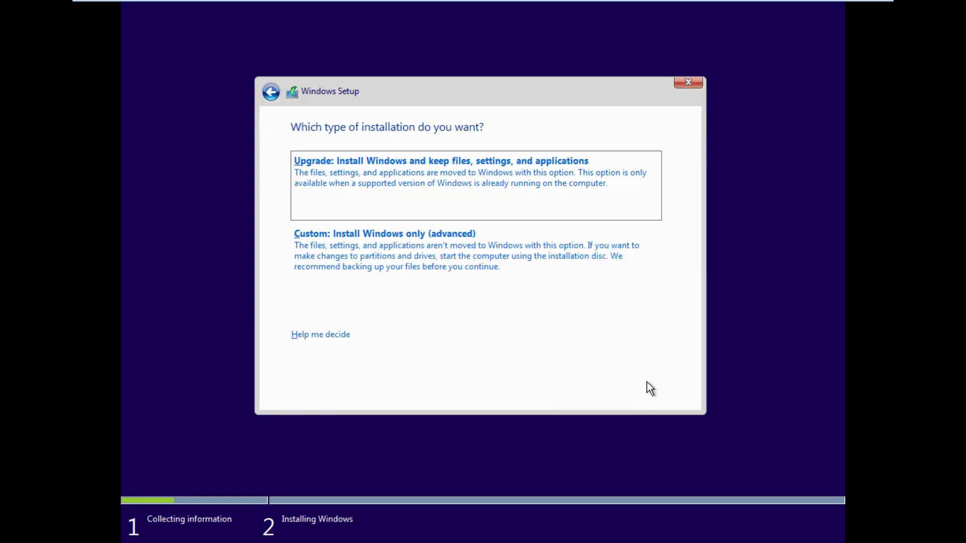
click(489, 269)
Delete all existing partitions on Drive 0 and start installing Windows on its unallocated space
click(443, 310)
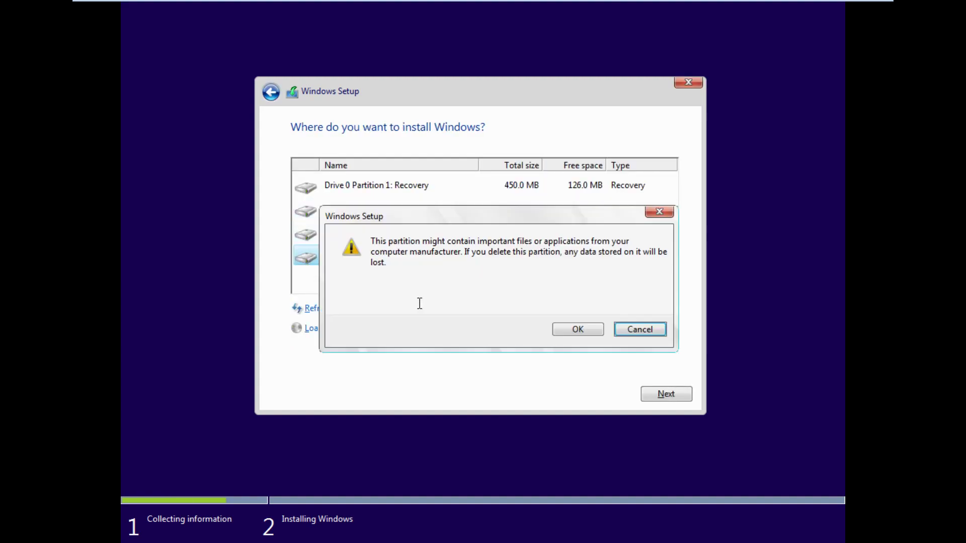
click(575, 330)
click(415, 308)
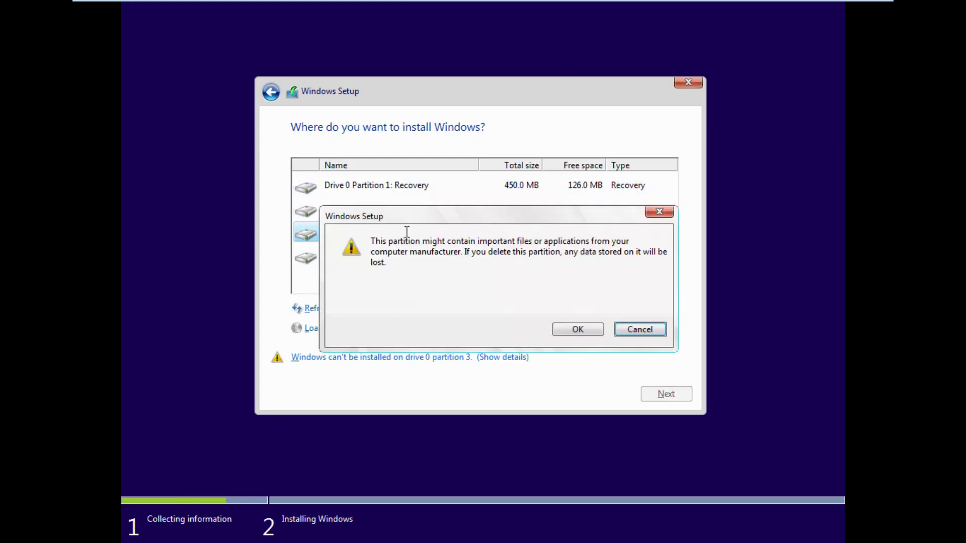
click(566, 328)
click(400, 208)
click(414, 309)
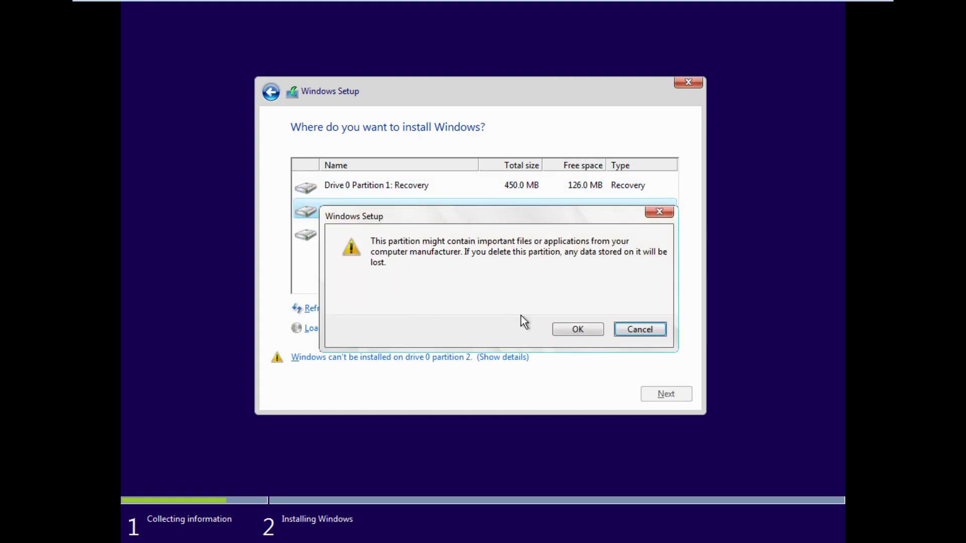
click(578, 329)
click(417, 186)
click(415, 308)
click(578, 329)
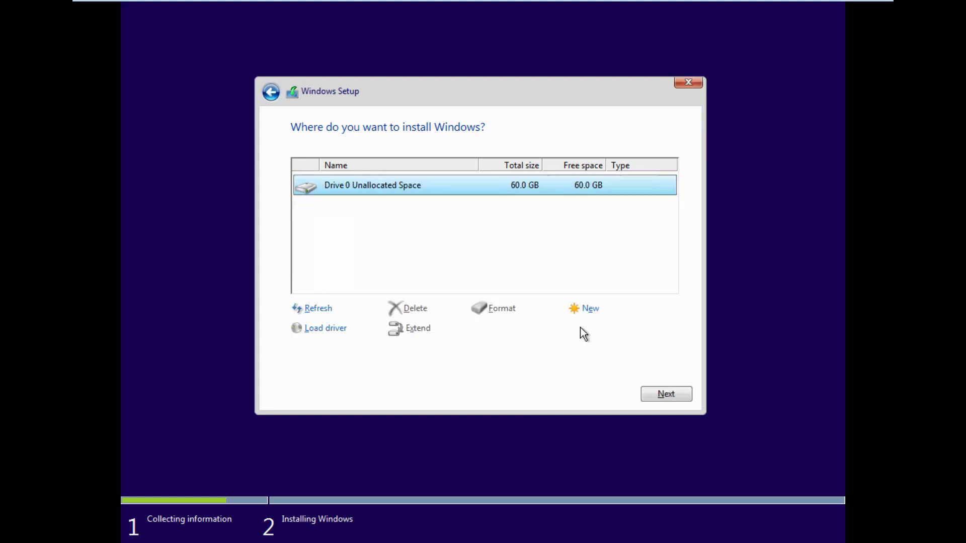
click(666, 394)
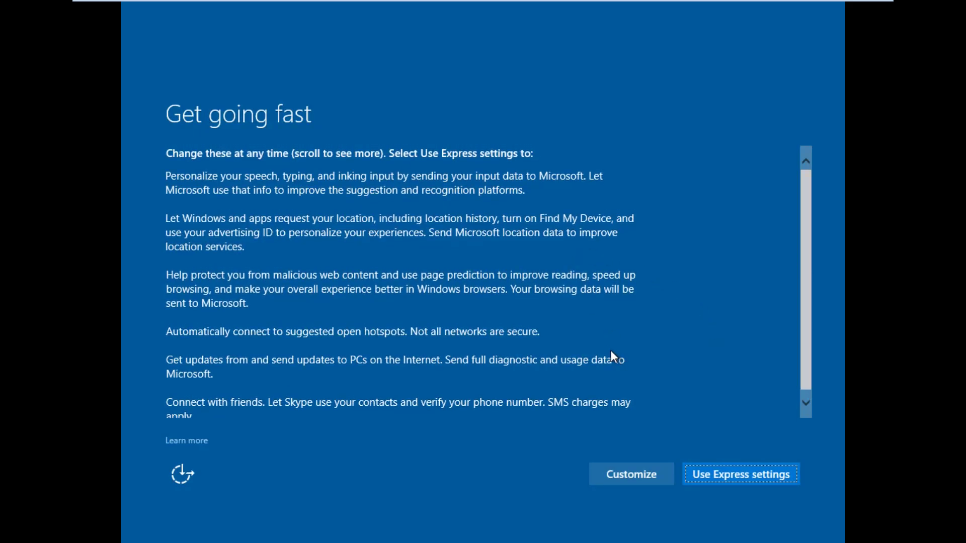
Customize the privacy settings, turning off speech personalization, typing and inking data, advertising ID and Skype contacts, and continue to the connectivity settings
click(617, 475)
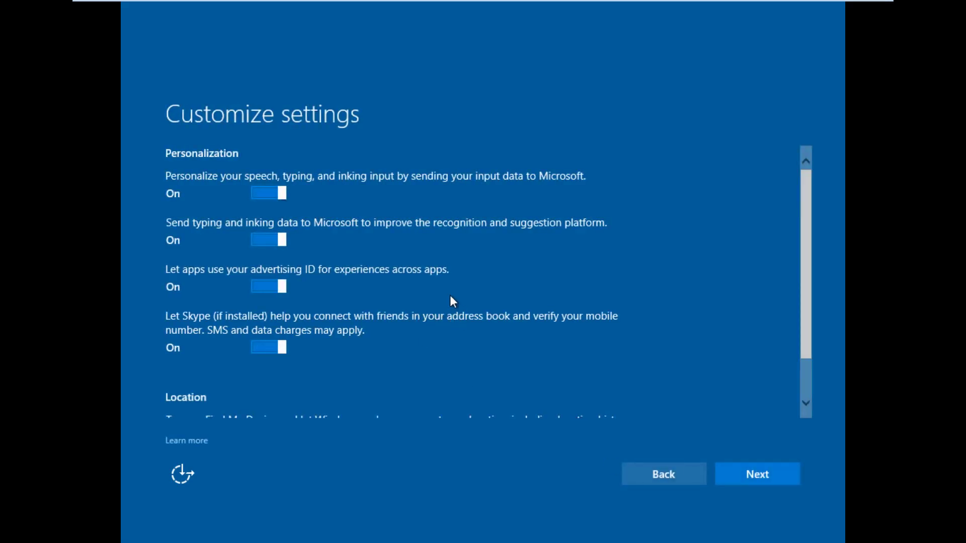
click(270, 192)
click(268, 241)
click(277, 288)
click(270, 346)
scroll(372, 302, down, 1)
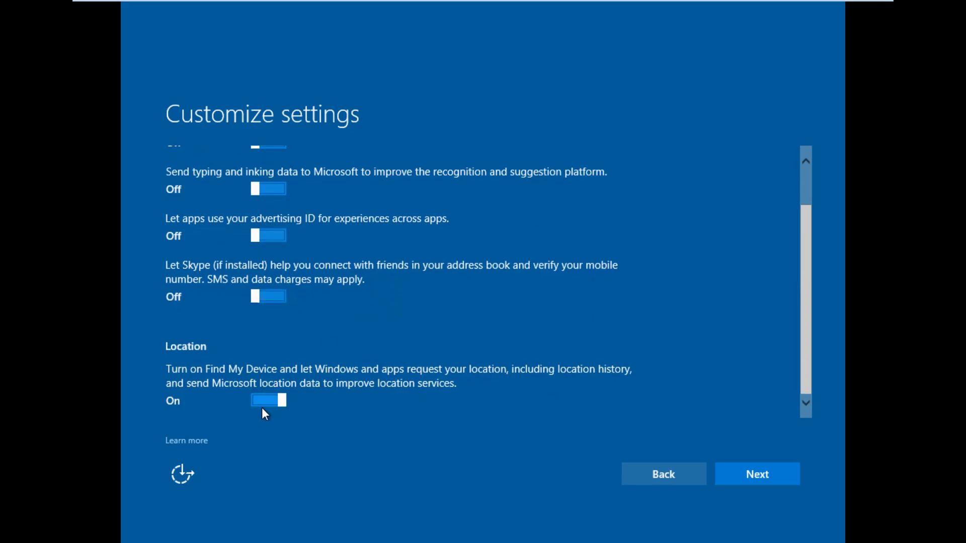
scroll(409, 345, up, 1)
scroll(606, 401, down, 1)
click(757, 468)
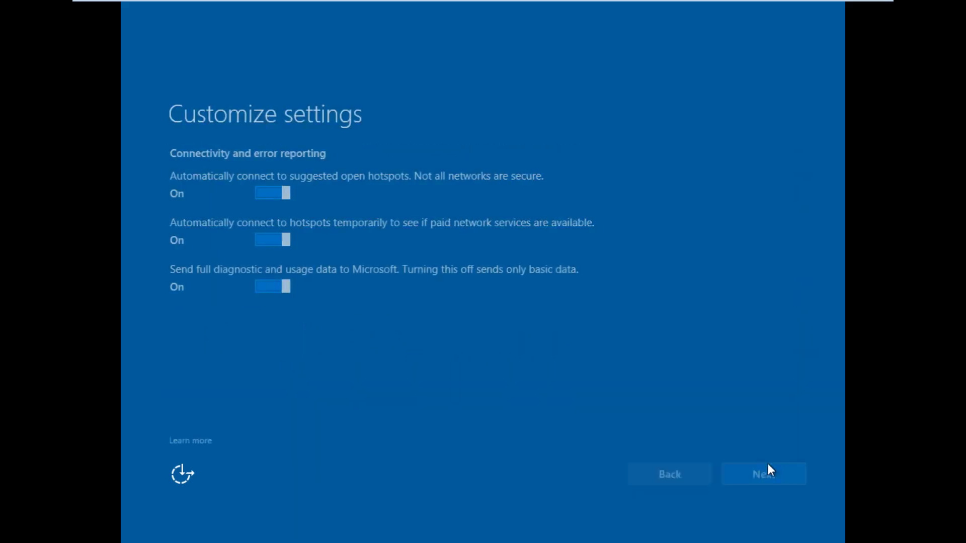
Turn off sending full diagnostic and usage data to Microsoft and continue to the browser, protection, and update settings
click(282, 190)
click(283, 190)
click(280, 289)
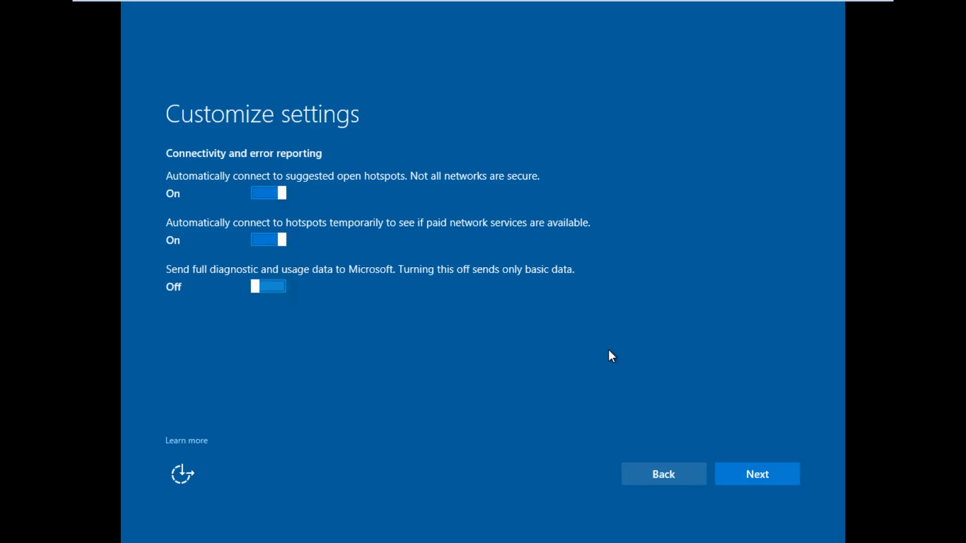
click(783, 470)
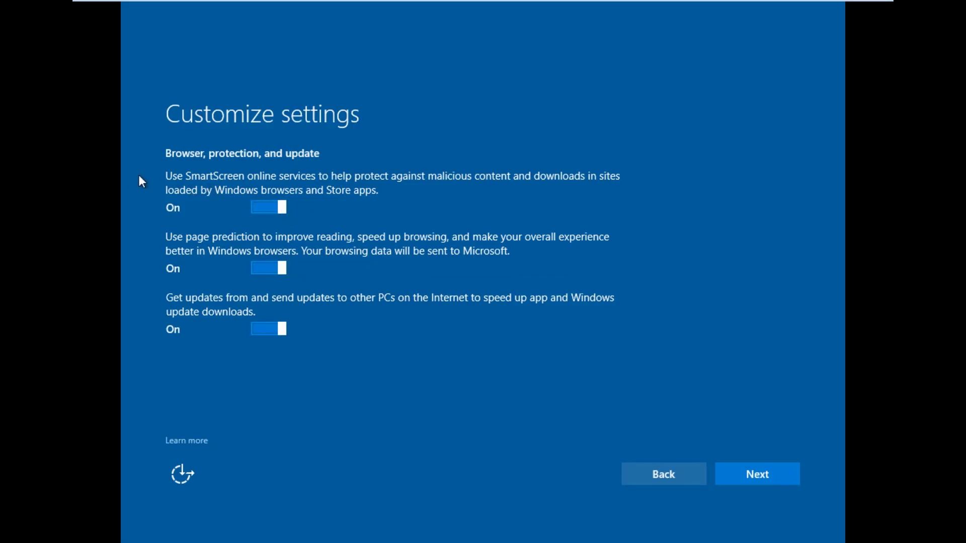
Turn off SmartScreen online services, page prediction, and exchanging updates with other PCs on the Internet, and continue
click(271, 211)
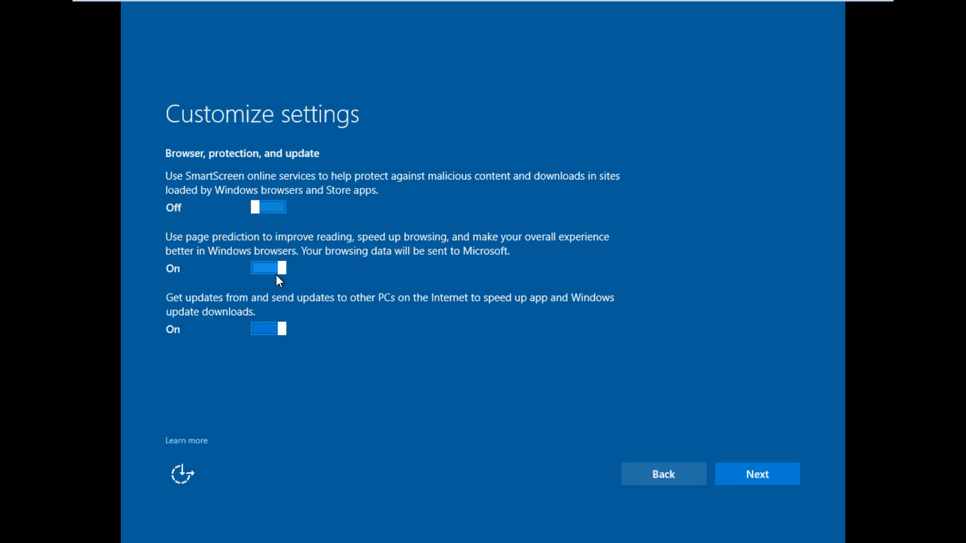
click(276, 272)
click(280, 329)
click(778, 476)
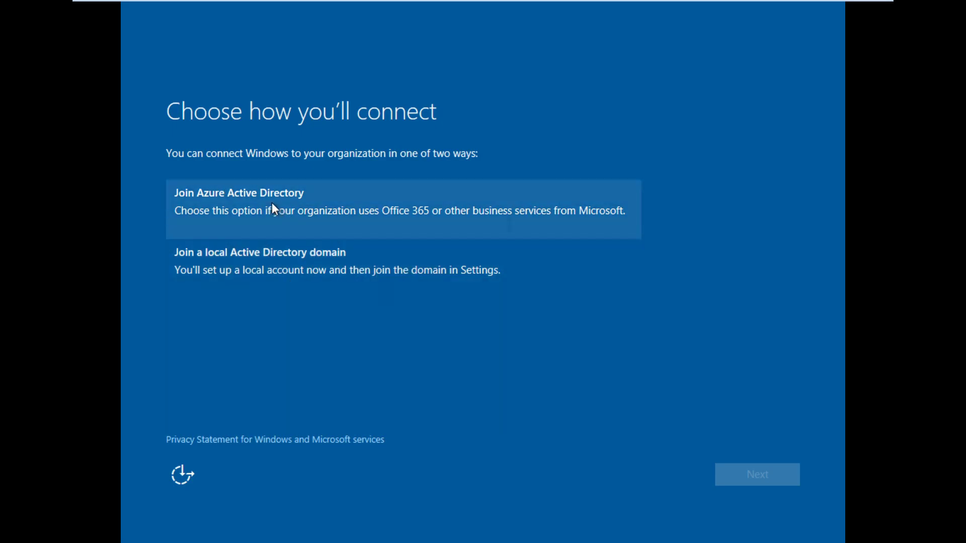
Choose to join a local Active Directory domain and create a local account with the user name and no password
click(372, 263)
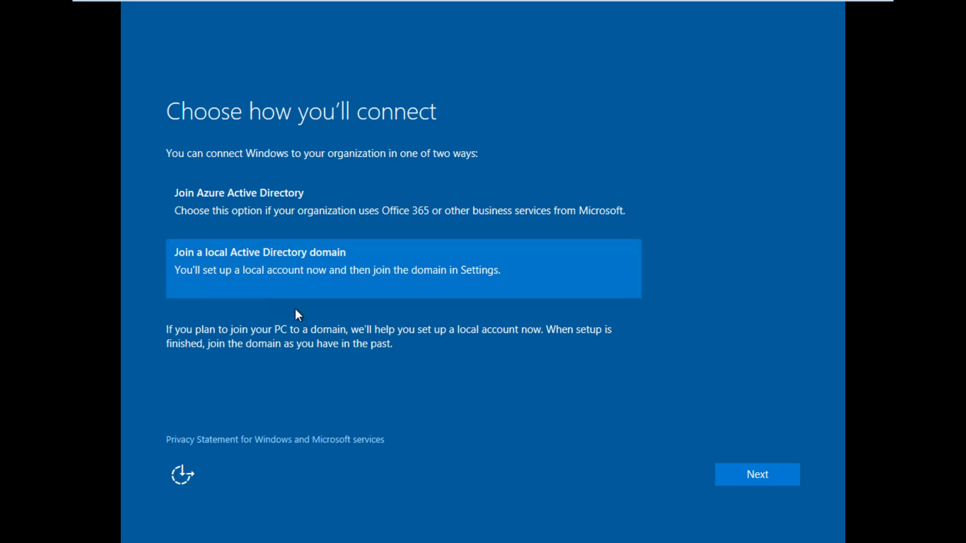
click(773, 484)
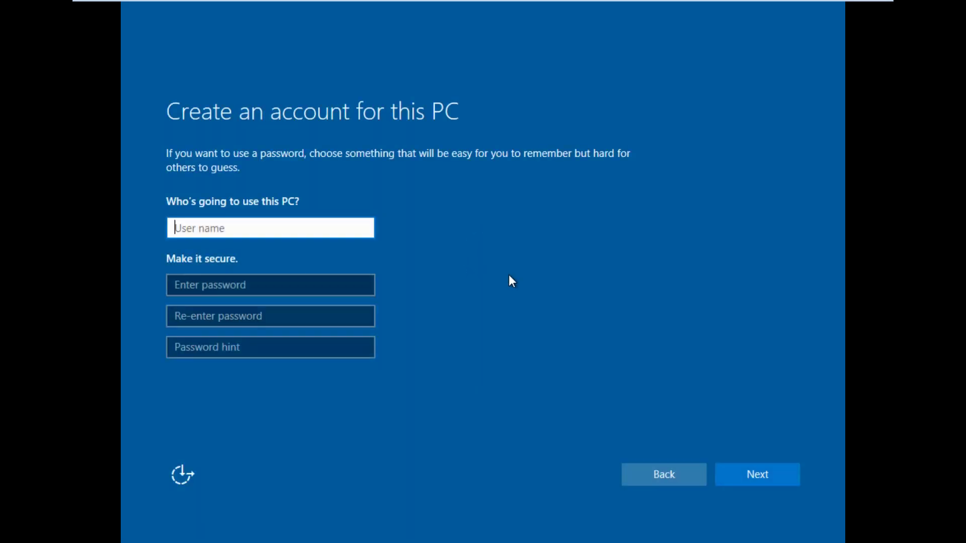
text(Kippykip)
key(Return)
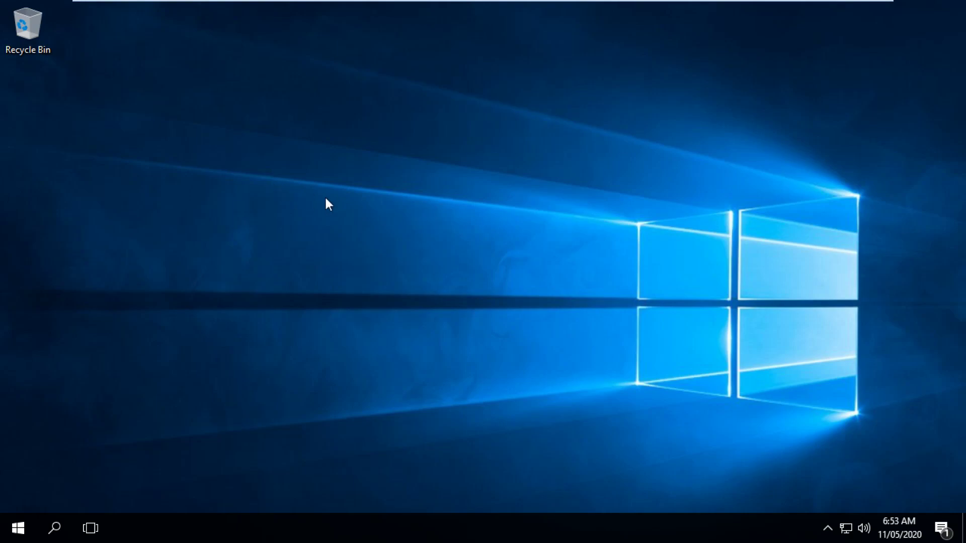
Look through the list of installed apps in the Start menu
key(super)
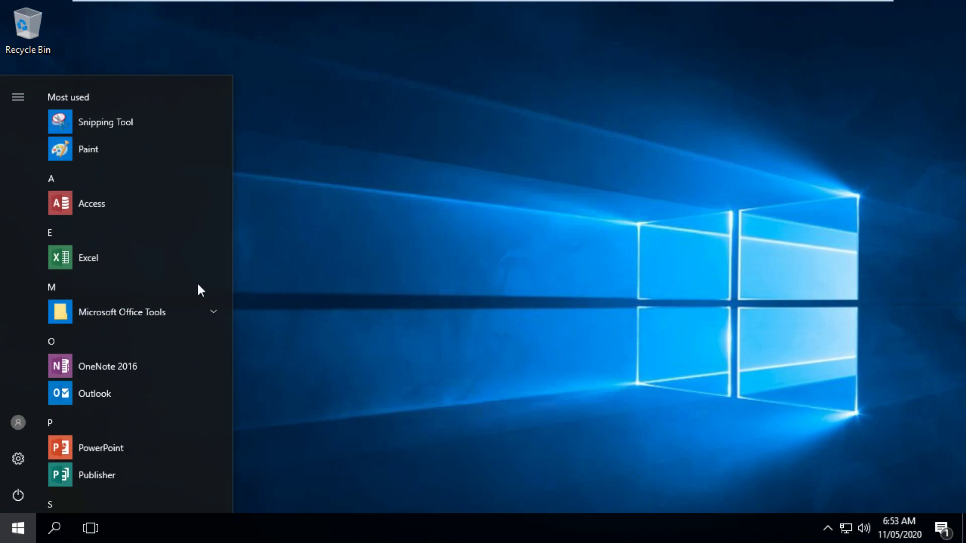
scroll(137, 273, down, 5)
click(351, 308)
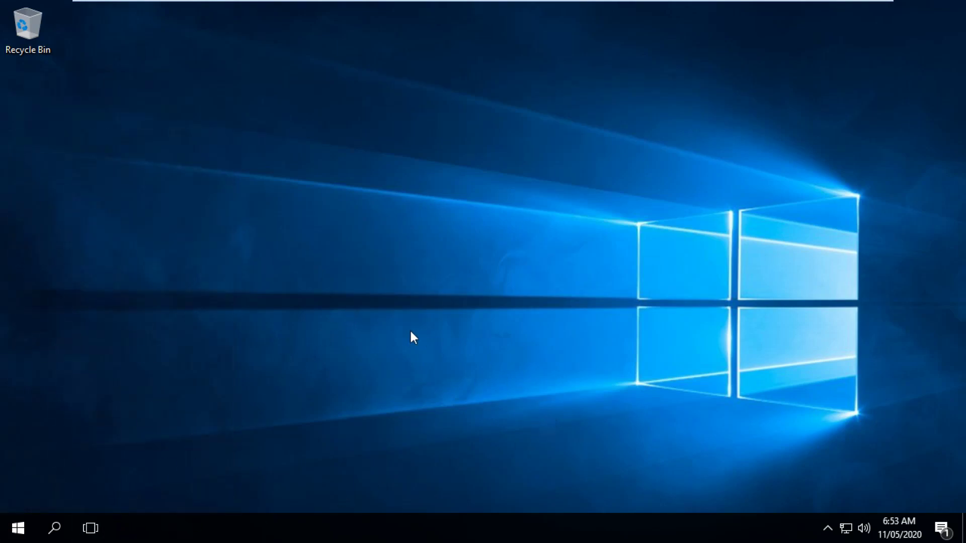
Examine the folders and drives under This PC in a File Explorer window, then close it
double_click(42, 23)
click(278, 229)
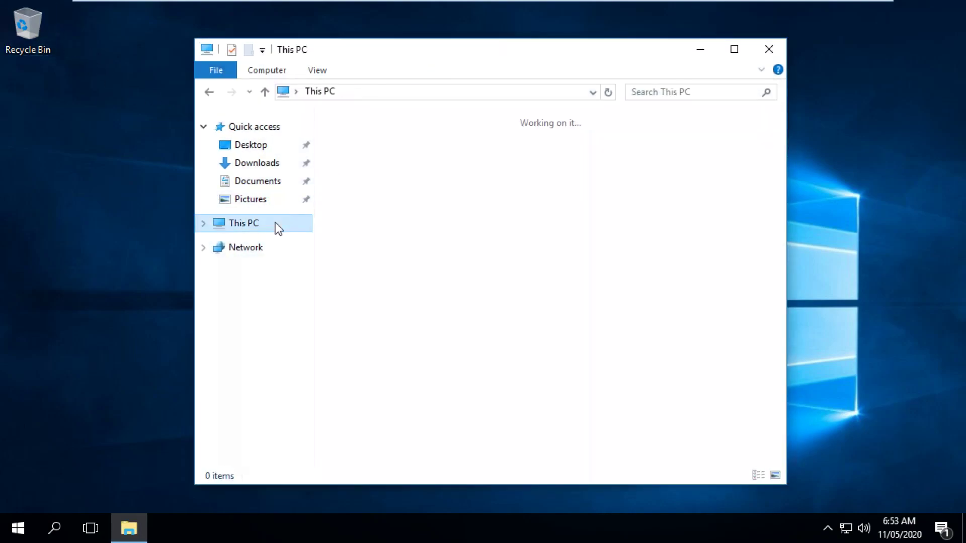
click(203, 223)
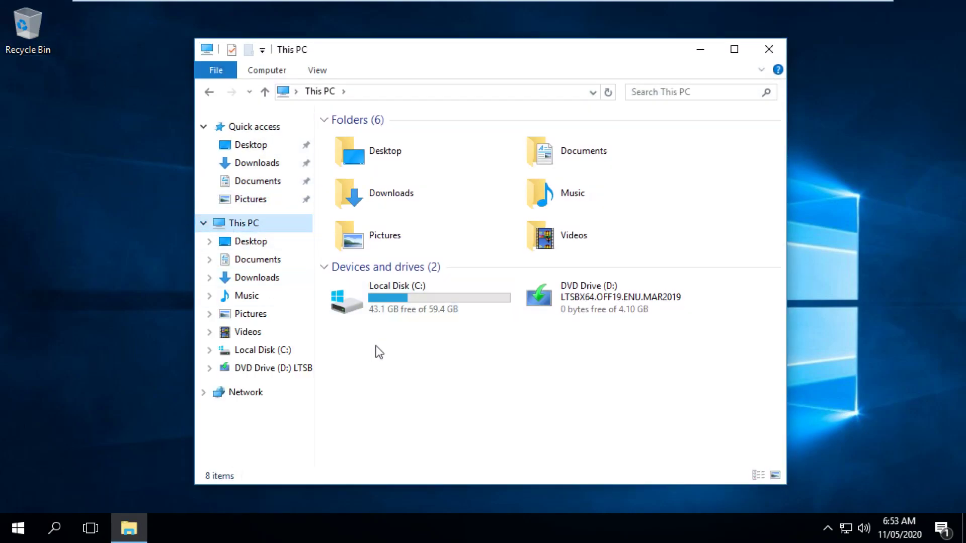
click(770, 49)
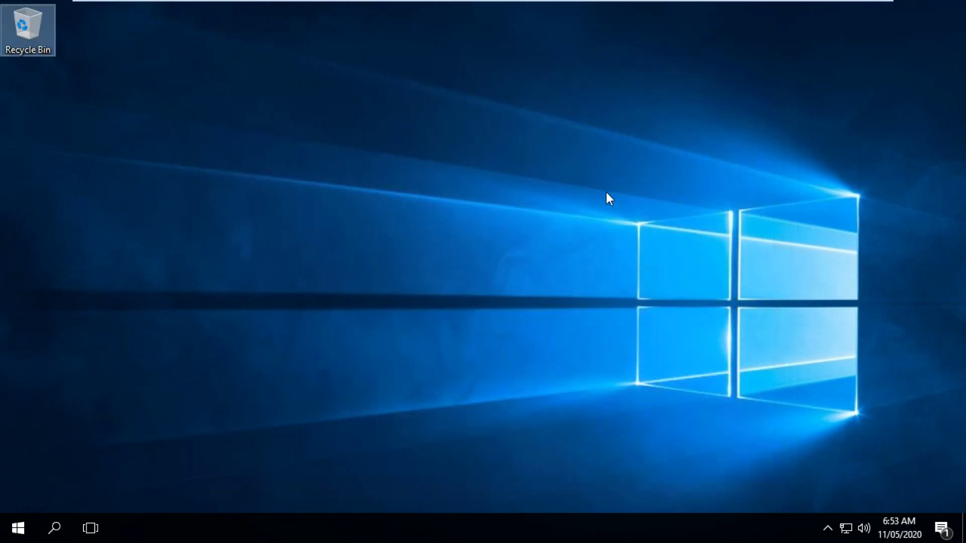
Find and open Control Panel and go to the Personalization settings
key(super)
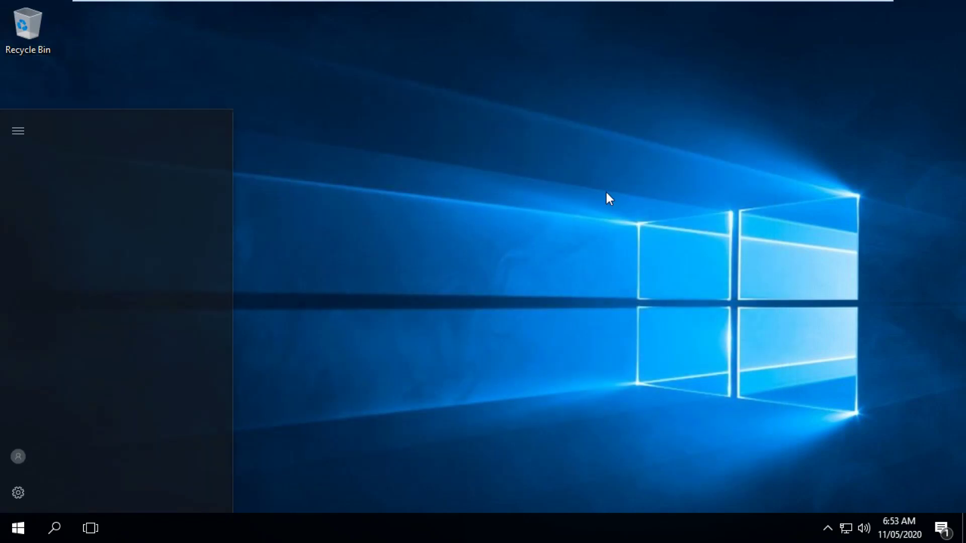
text(control panel)
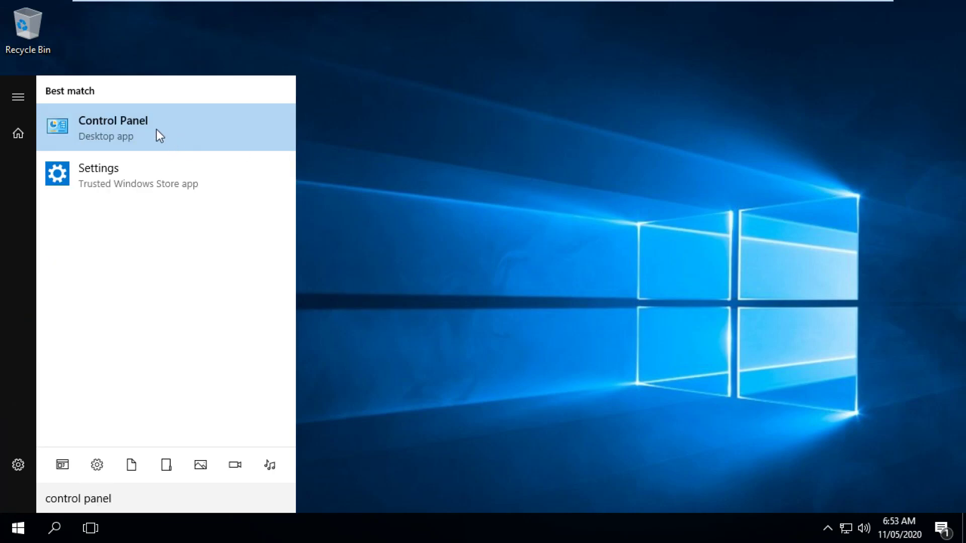
click(141, 126)
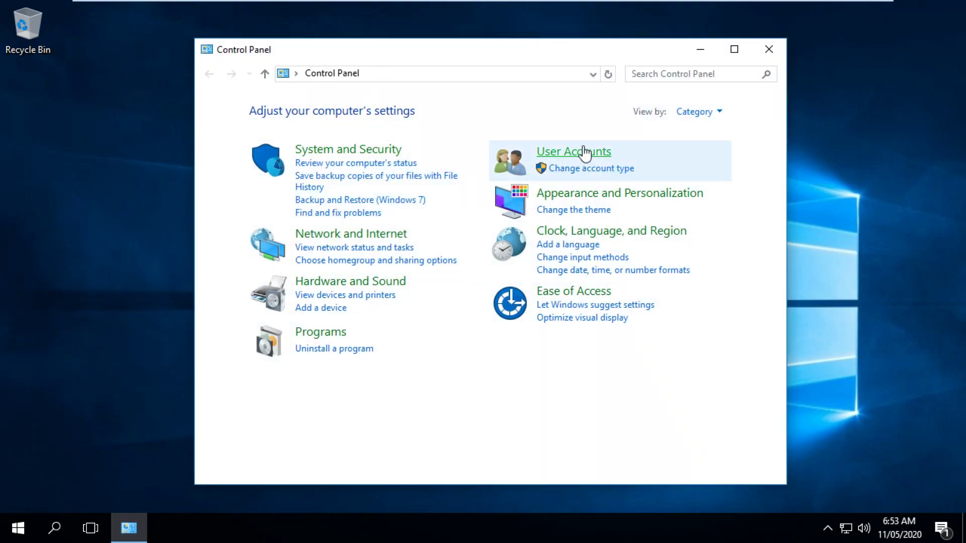
click(577, 196)
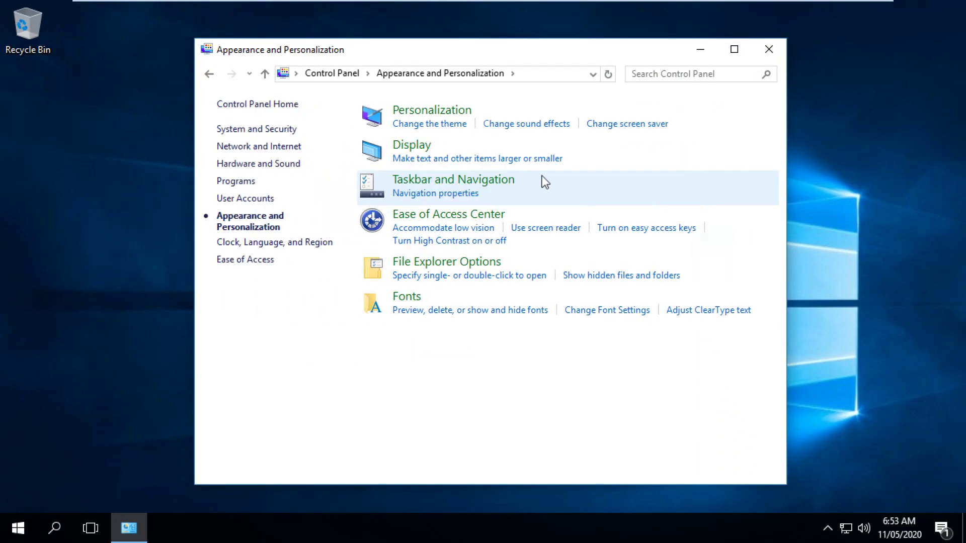
click(443, 111)
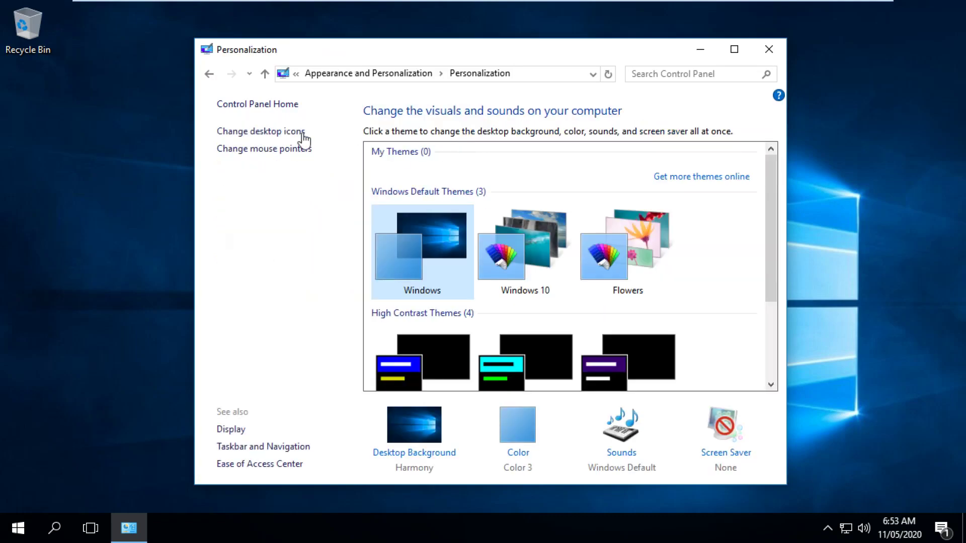
Show the Computer, User's Files and Control Panel icons on the desktop and close the Personalization window
click(270, 137)
drag(215, 61, 529, 109)
click(390, 160)
click(389, 176)
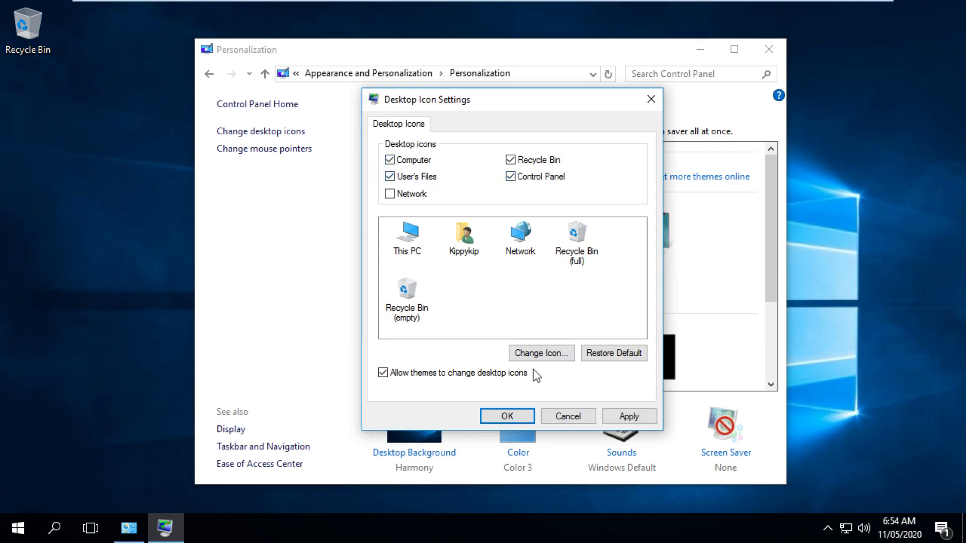
click(525, 414)
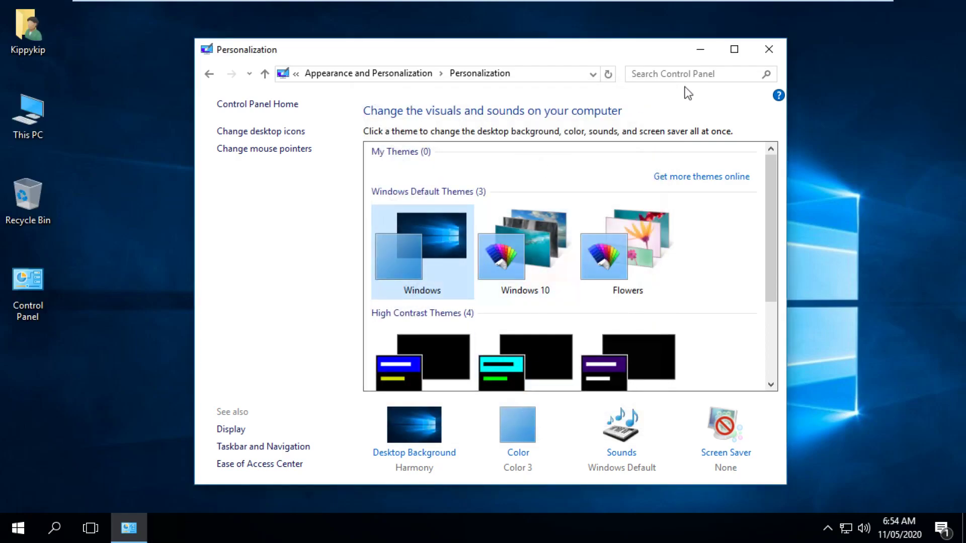
click(760, 53)
Rearrange the desktop icons so that This PC is first and the user's folder sits directly below it
drag(30, 28, 200, 113)
drag(30, 114, 30, 27)
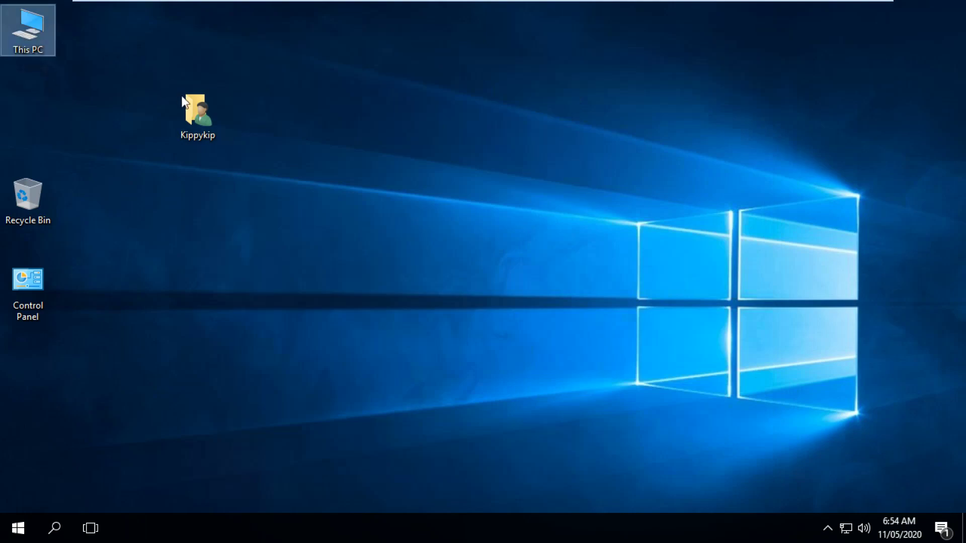
drag(184, 102, 27, 92)
click(294, 227)
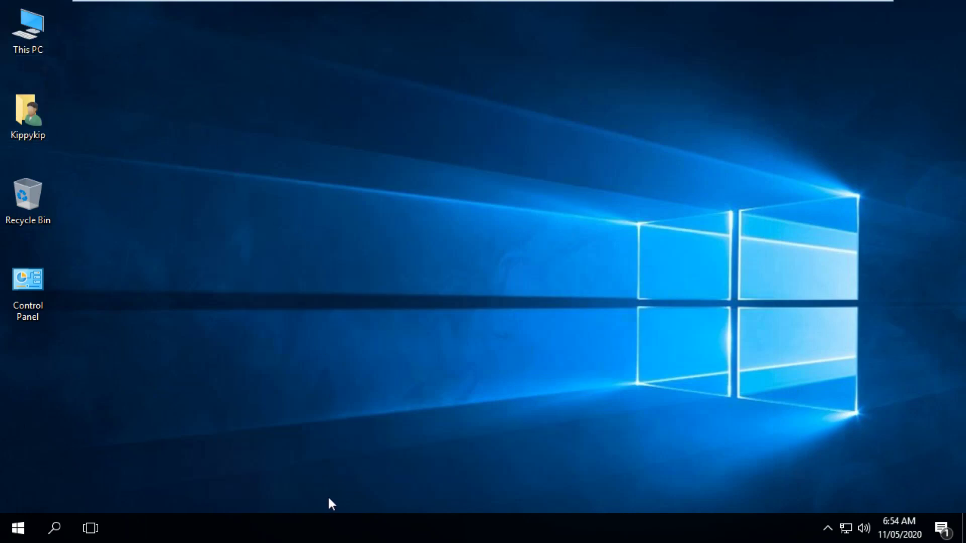
Open the user's folder from the desktop and look through its Videos and Music folders
double_click(53, 108)
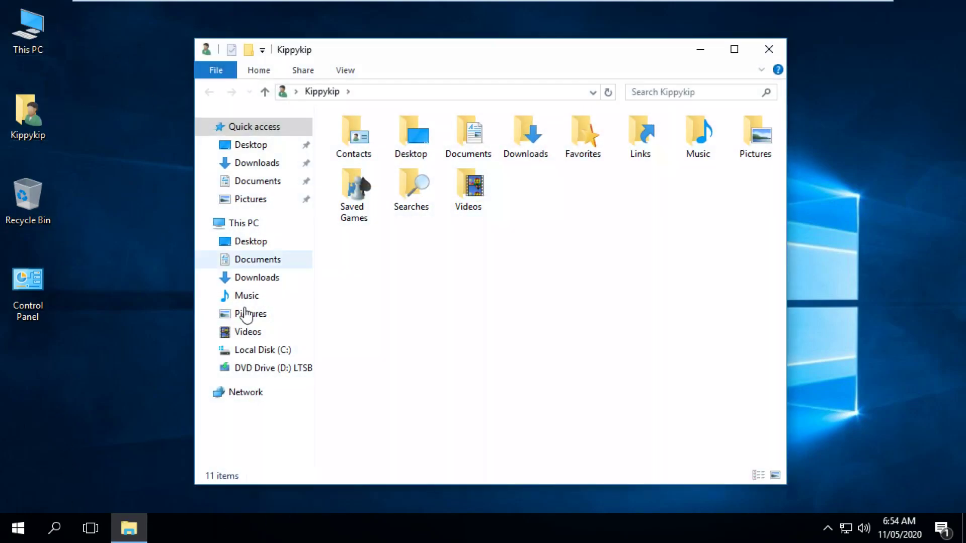
click(237, 339)
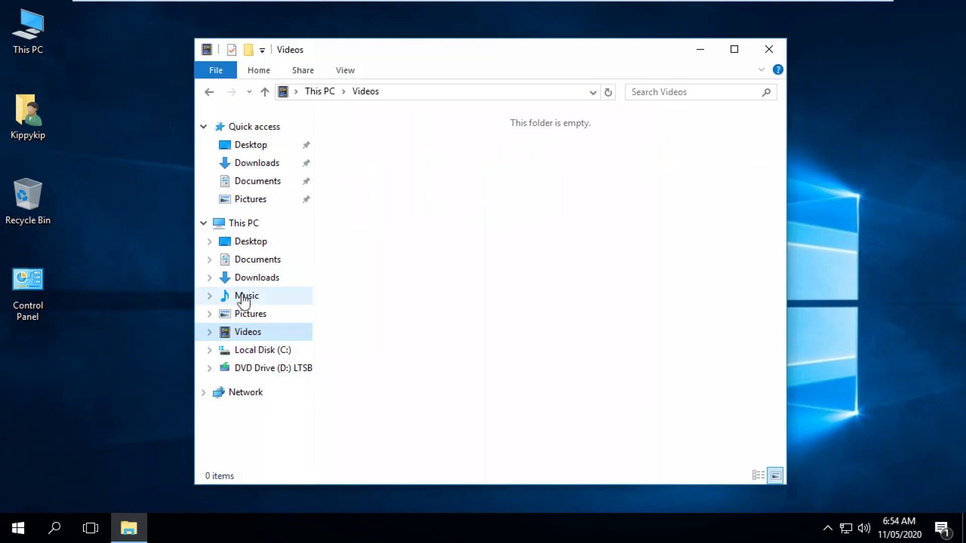
click(262, 295)
right_click(238, 224)
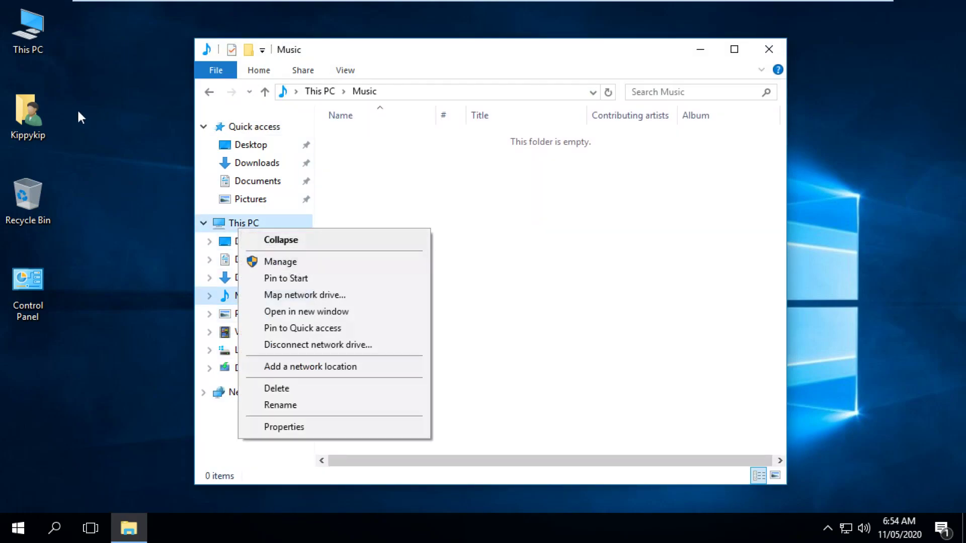
Open additional windows for the user's folder, This PC and Control Panel from the desktop
double_click(48, 126)
double_click(24, 50)
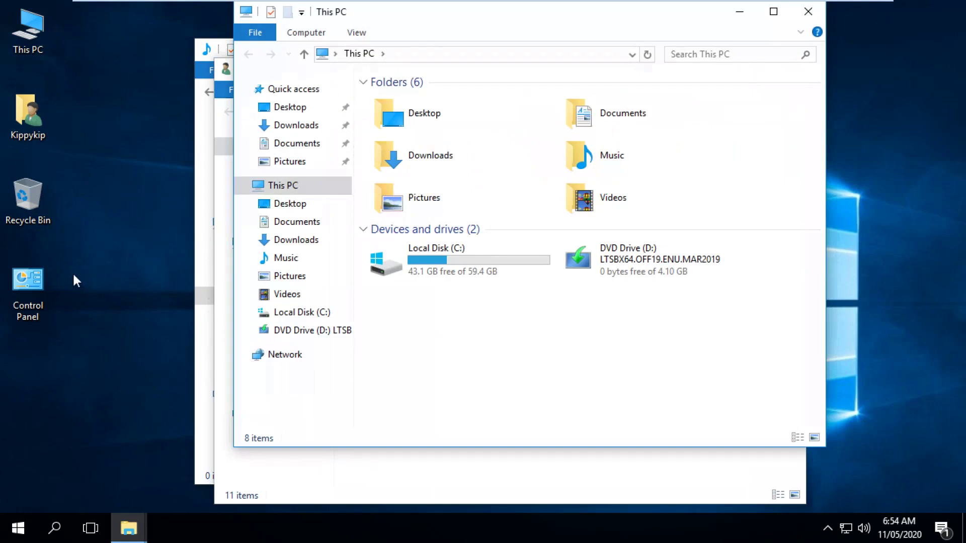
click(32, 281)
double_click(32, 280)
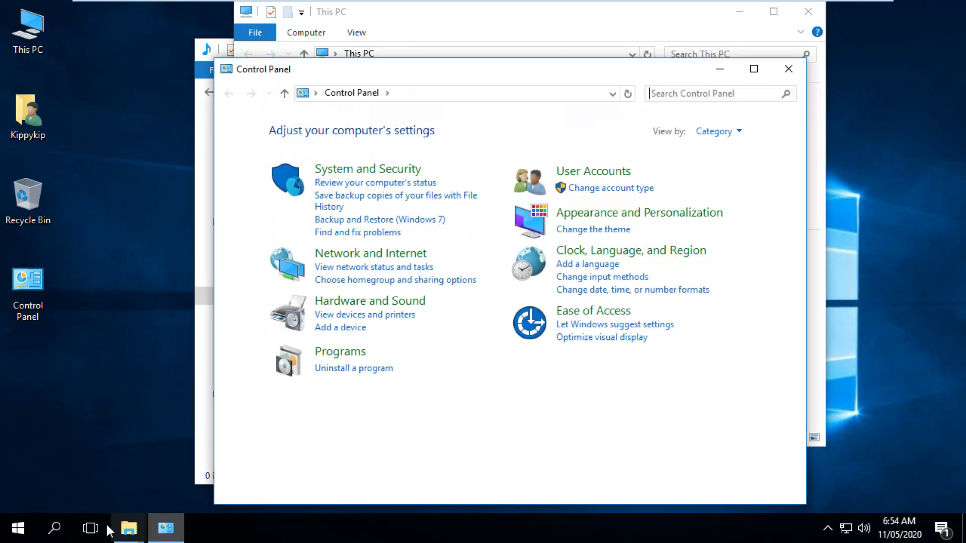
Set the taskbar to combine its buttons only when the taskbar is full
right_click(277, 527)
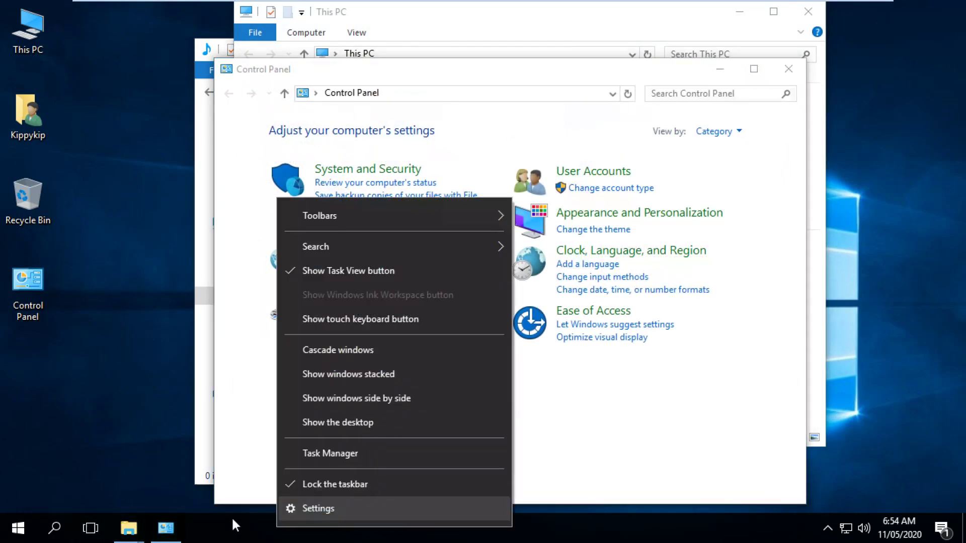
click(384, 507)
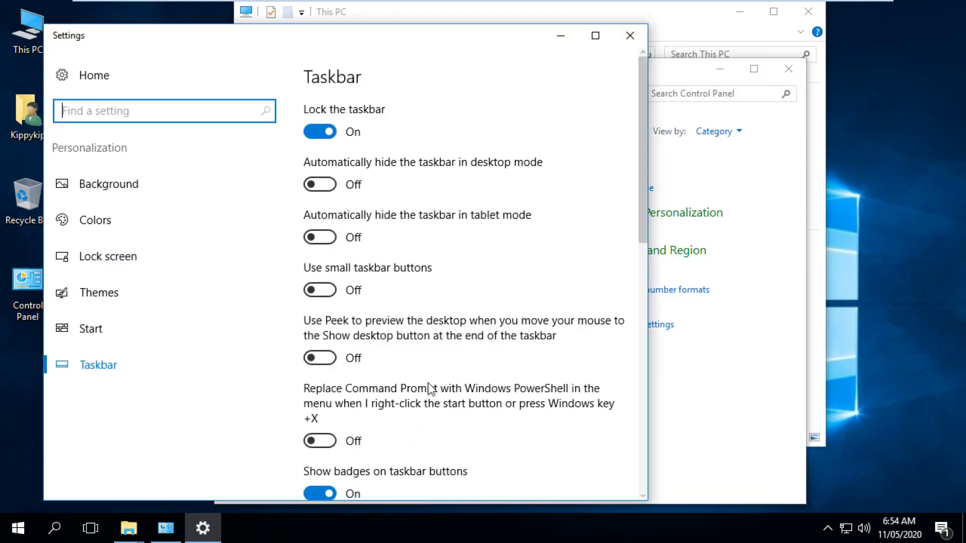
scroll(430, 390, down, 5)
click(424, 348)
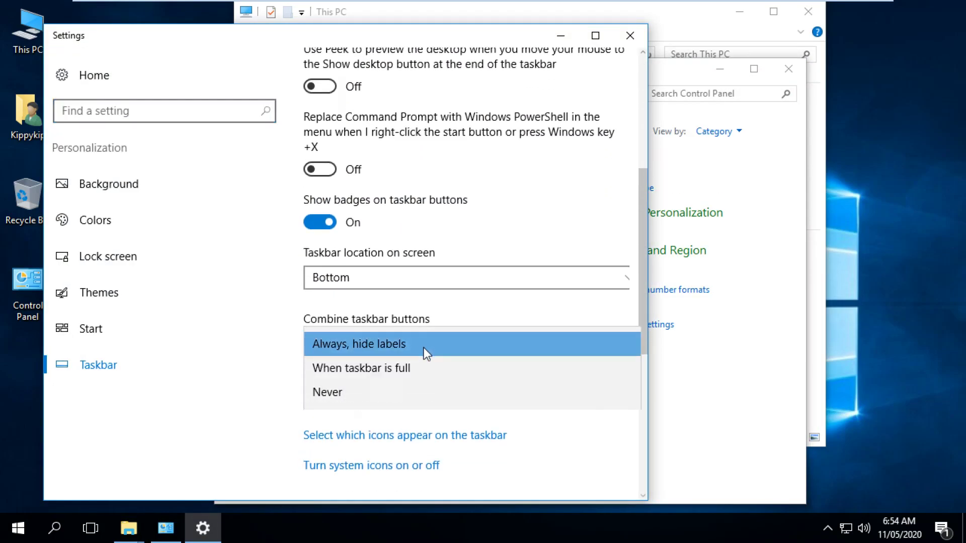
click(414, 372)
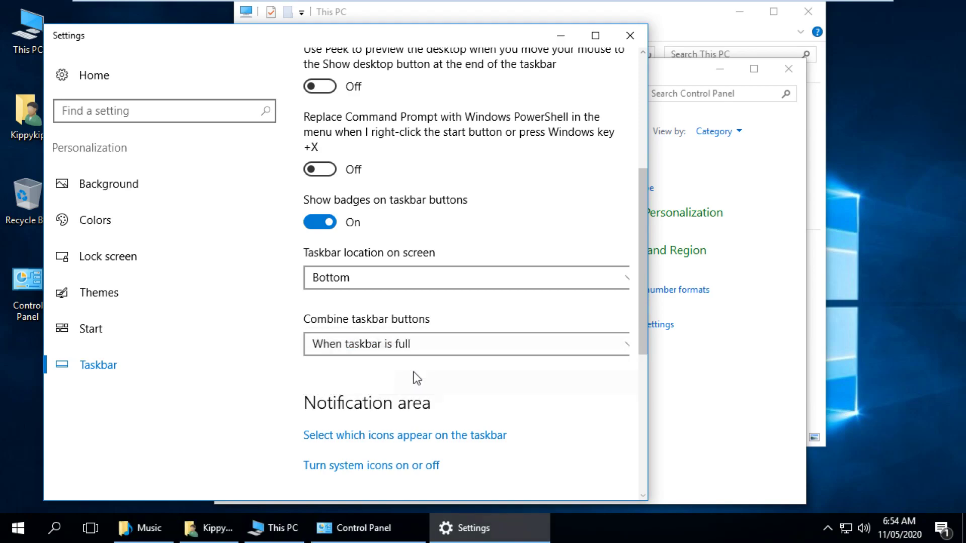
Turn on small taskbar buttons and close the Settings window
scroll(390, 307, up, 5)
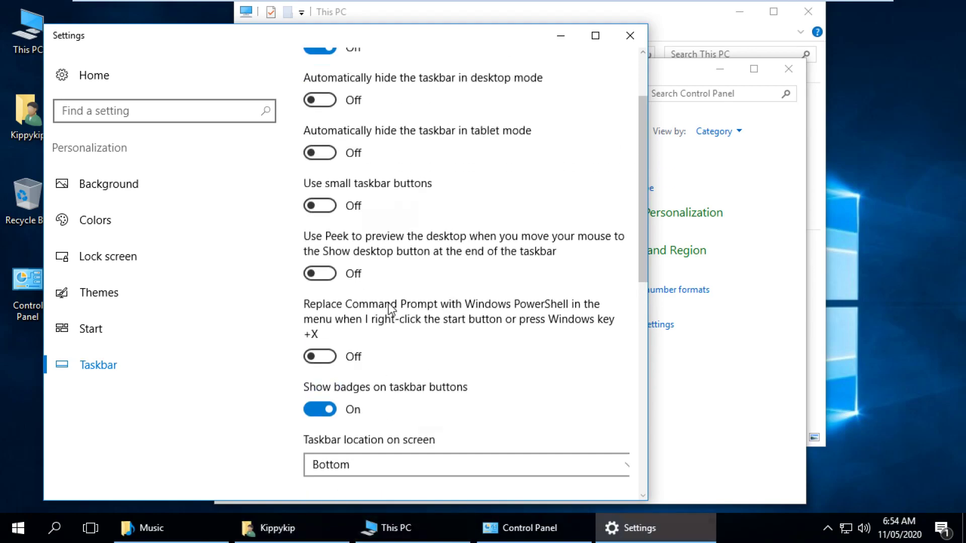
click(325, 290)
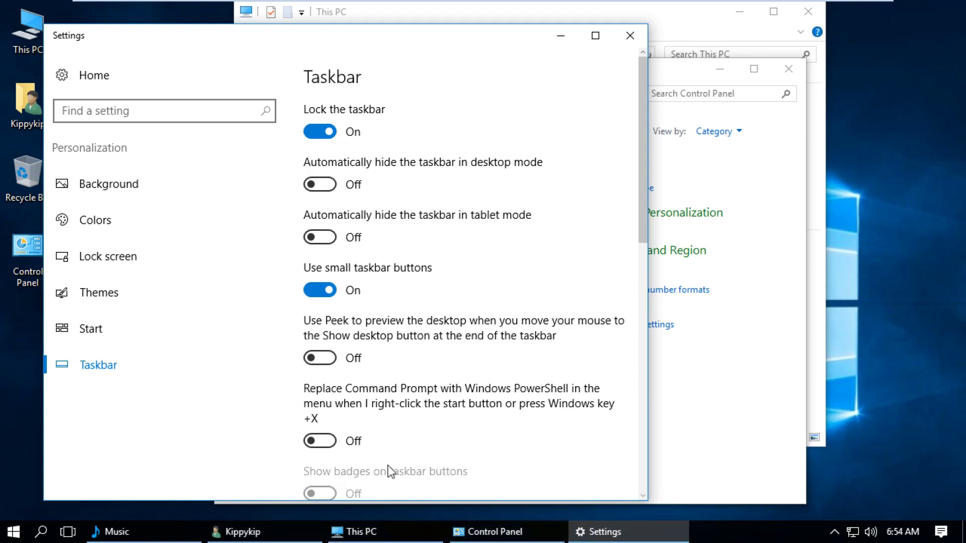
click(629, 36)
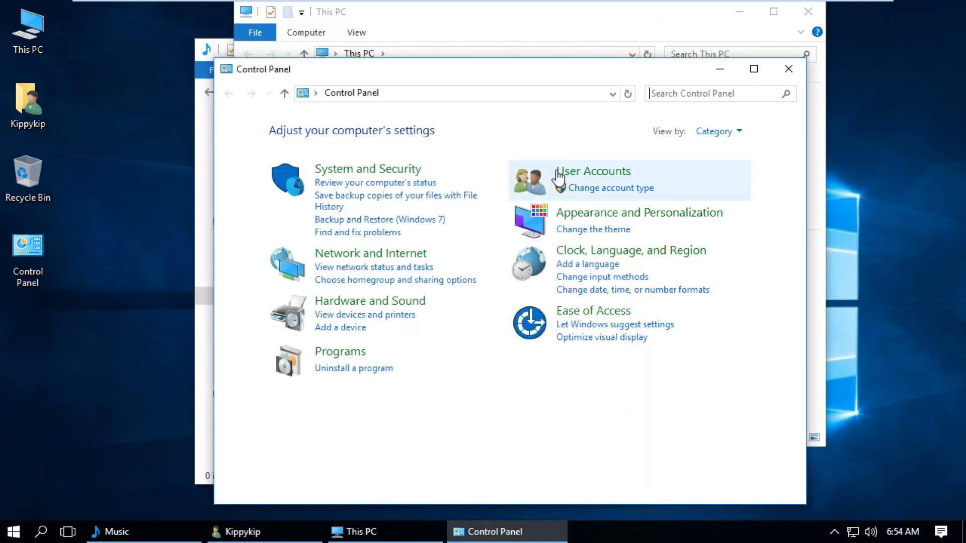
Open the desktop's Personalization settings and choose the bright red accent color
right_click(137, 263)
click(204, 403)
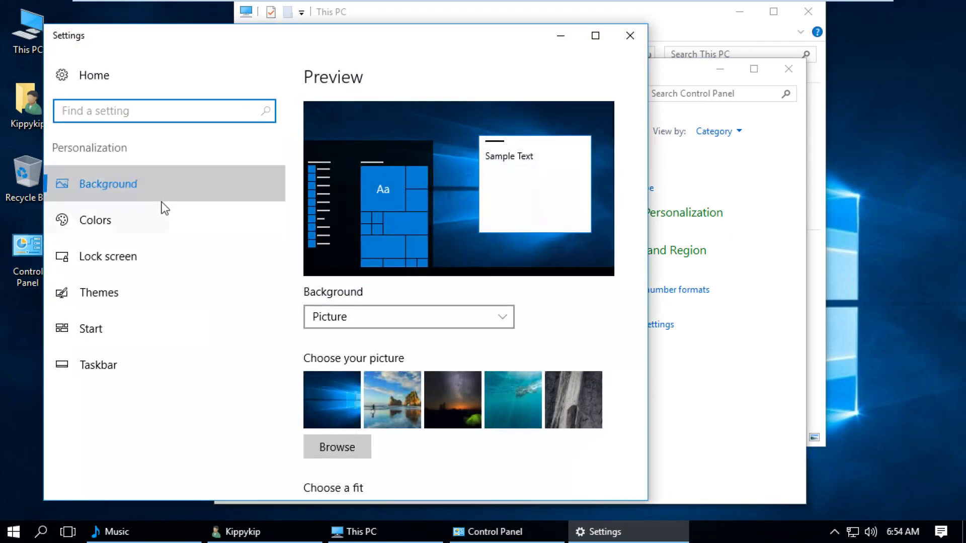
click(151, 220)
click(361, 353)
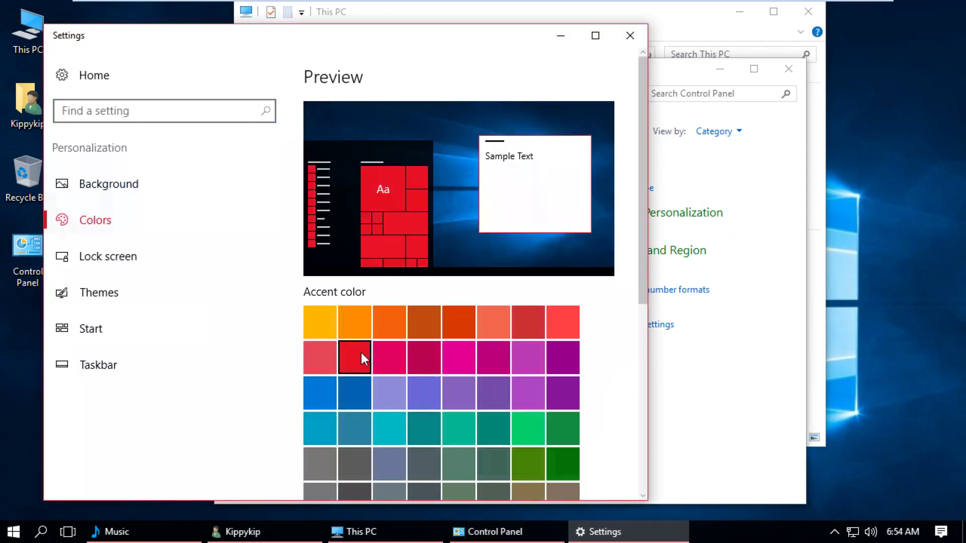
Show the accent color on the title bar and on Start, taskbar, and action center, and close Settings
scroll(492, 301, down, 5)
click(6, 536)
click(358, 352)
scroll(358, 353, down, 2)
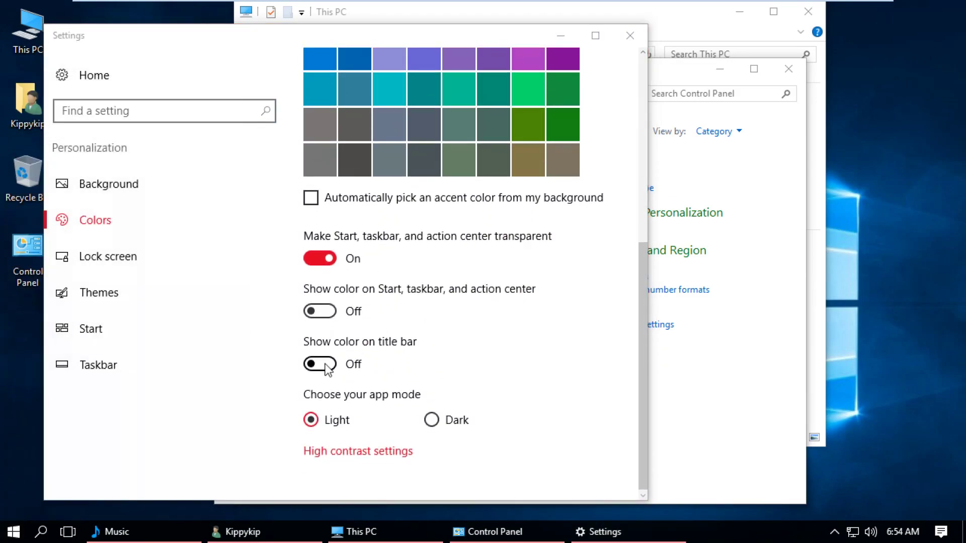
click(328, 366)
click(321, 312)
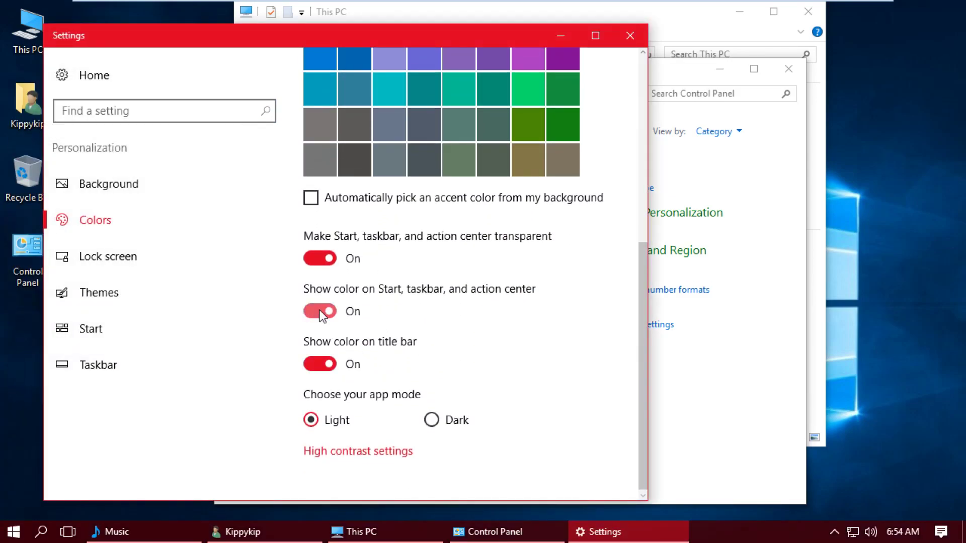
scroll(578, 206, down, 1)
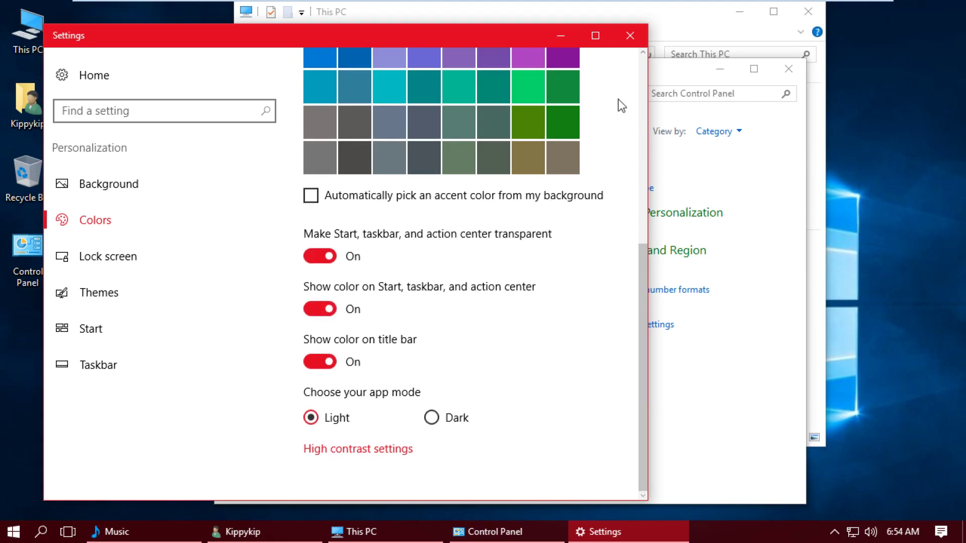
click(637, 31)
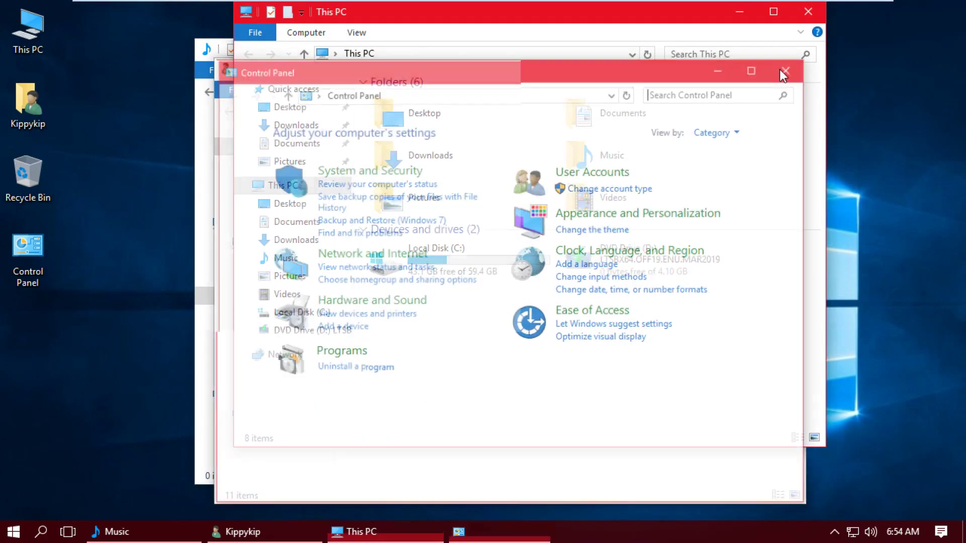
Close the Control Panel window and all remaining File Explorer windows
click(781, 70)
click(816, 25)
click(769, 49)
click(789, 69)
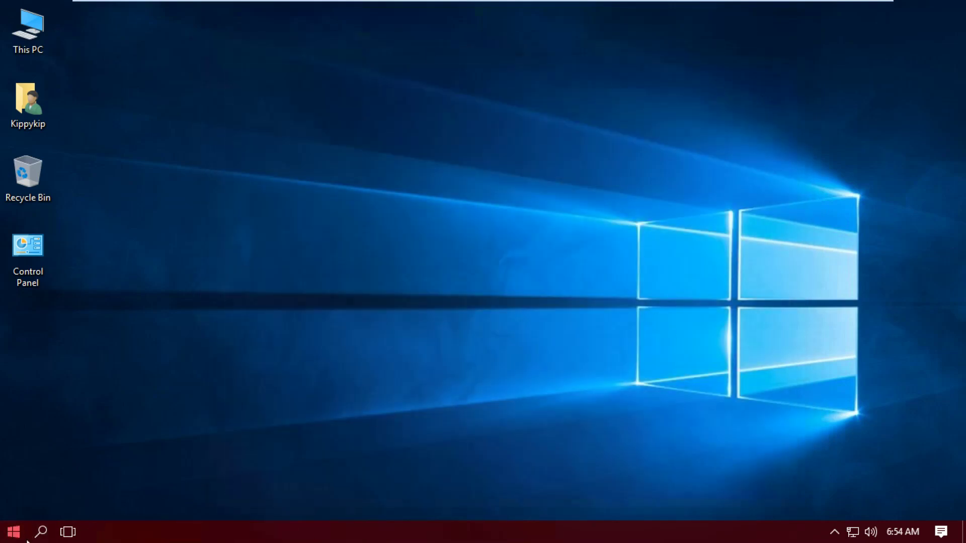
Launch Internet Explorer and complete its initial setup without using the recommended security and compatibility settings
key(super)
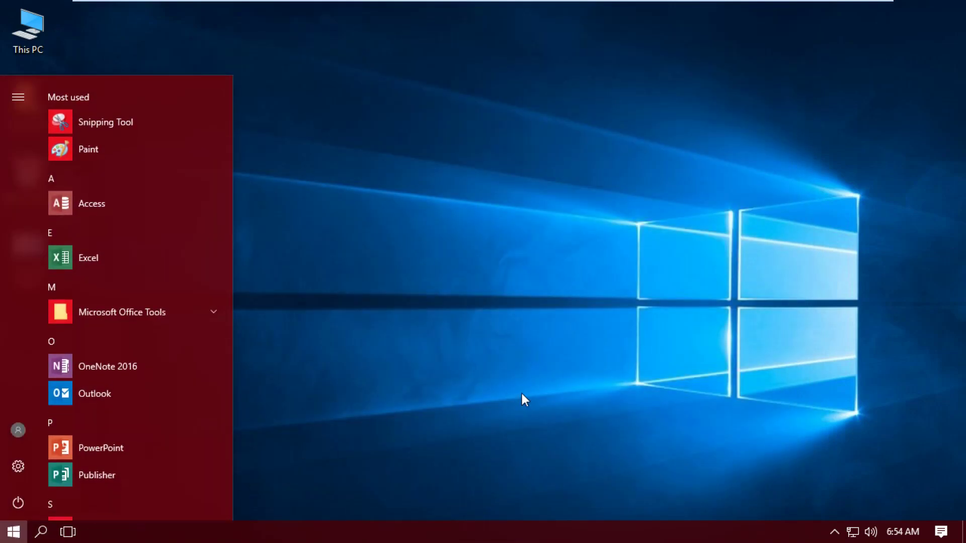
text(inter)
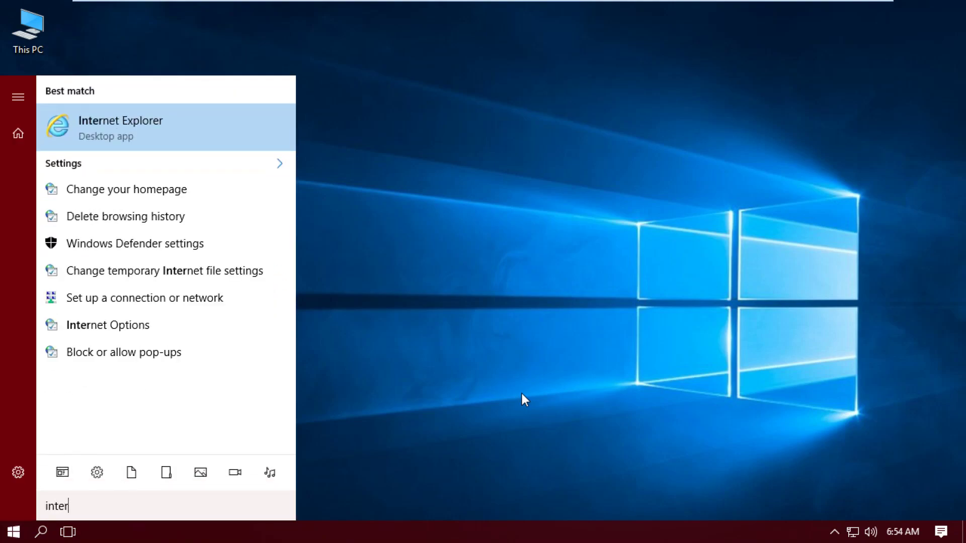
key(Return)
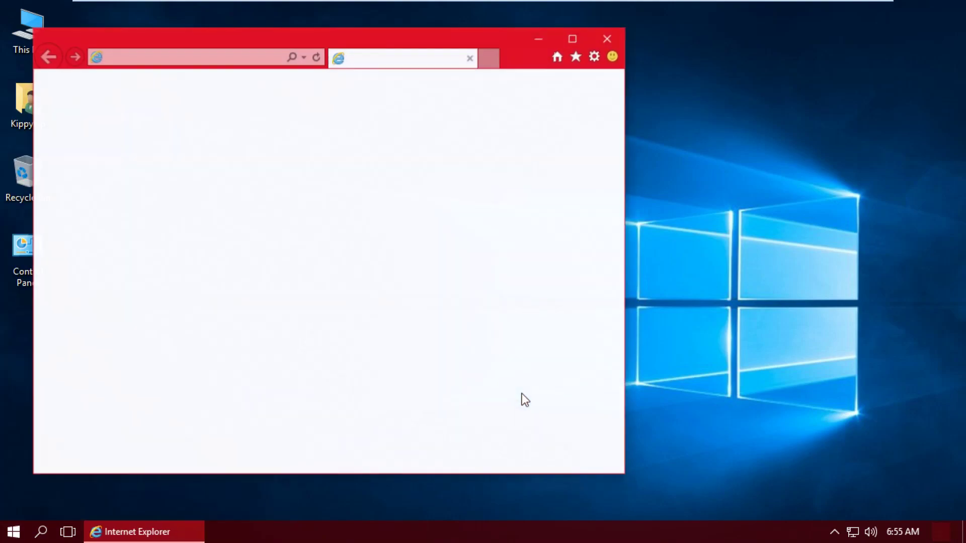
click(239, 59)
text(google.com)
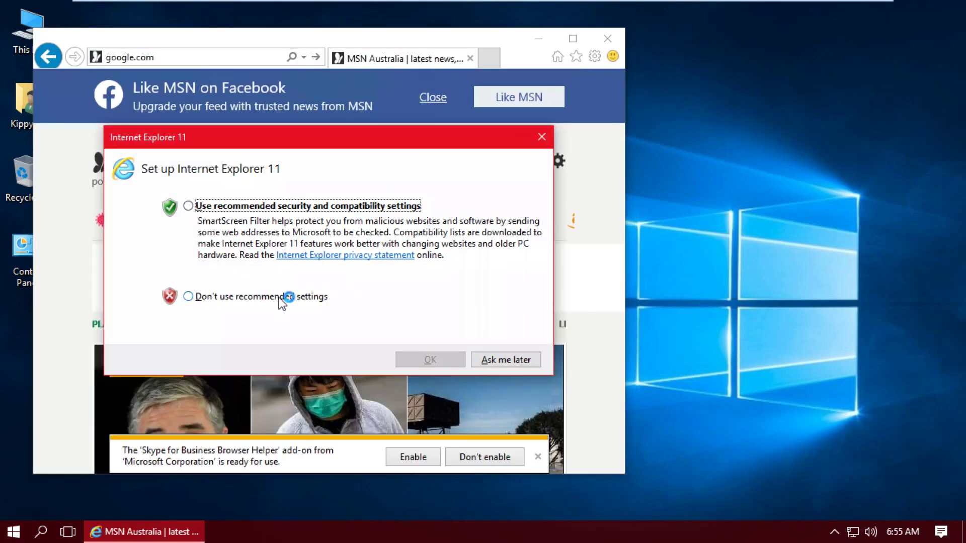
click(241, 298)
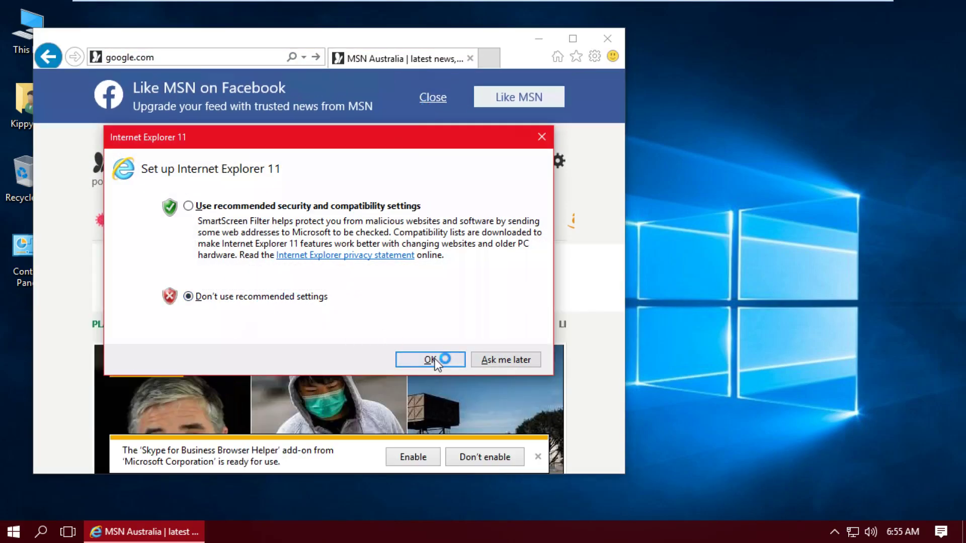
click(435, 358)
Go to google.com, search for "opera" and open Opera's download page
middle_click(461, 57)
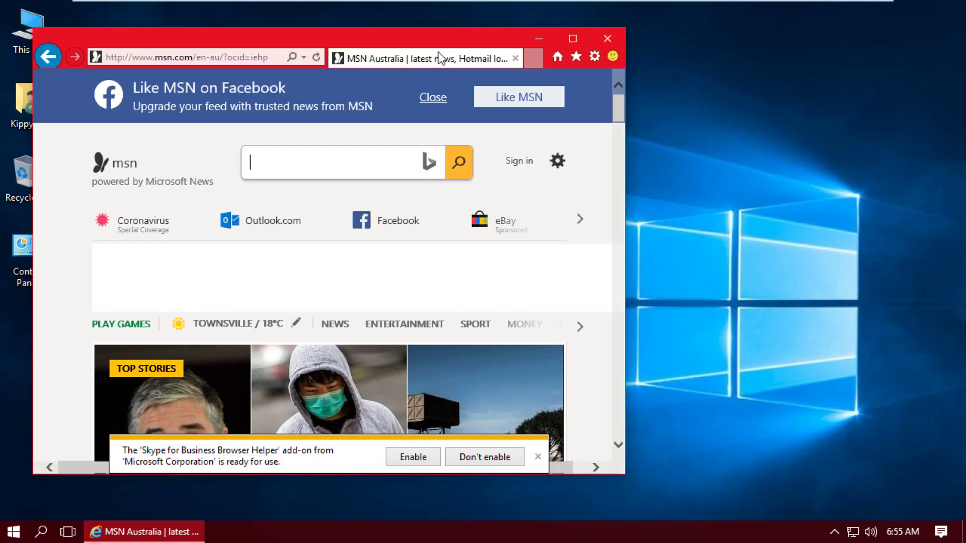
click(271, 58)
text(google.com)
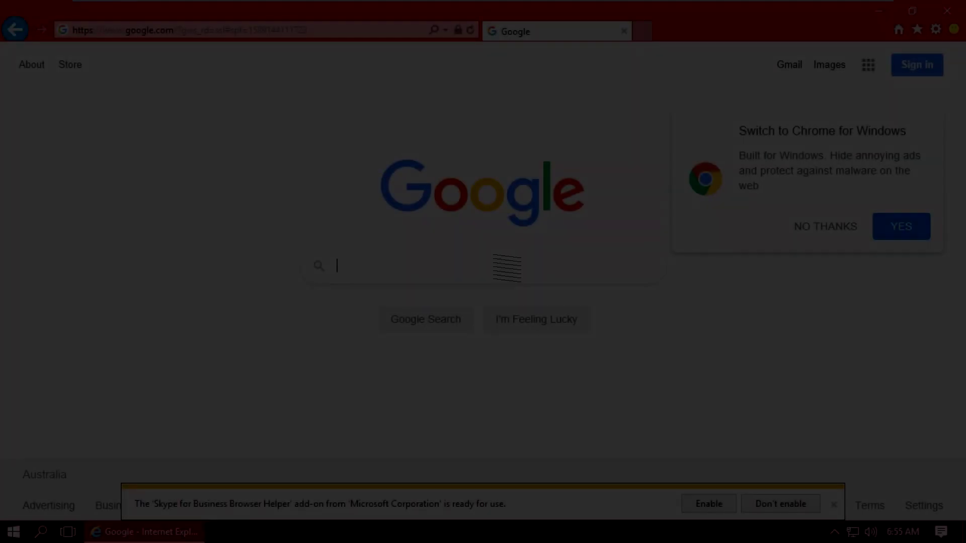
text(opera)
key(Return)
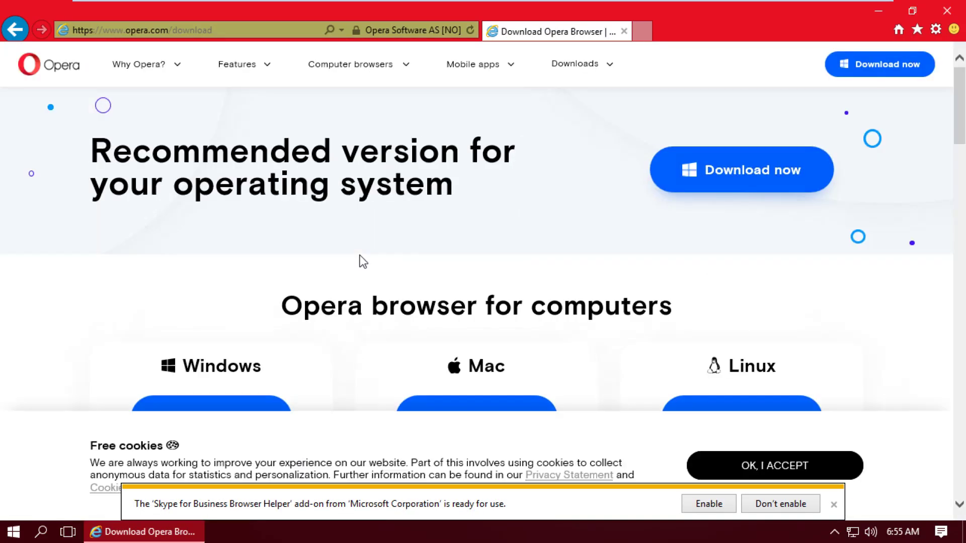
Download and install the recommended Opera version for Windows, and close Internet Explorer
click(737, 186)
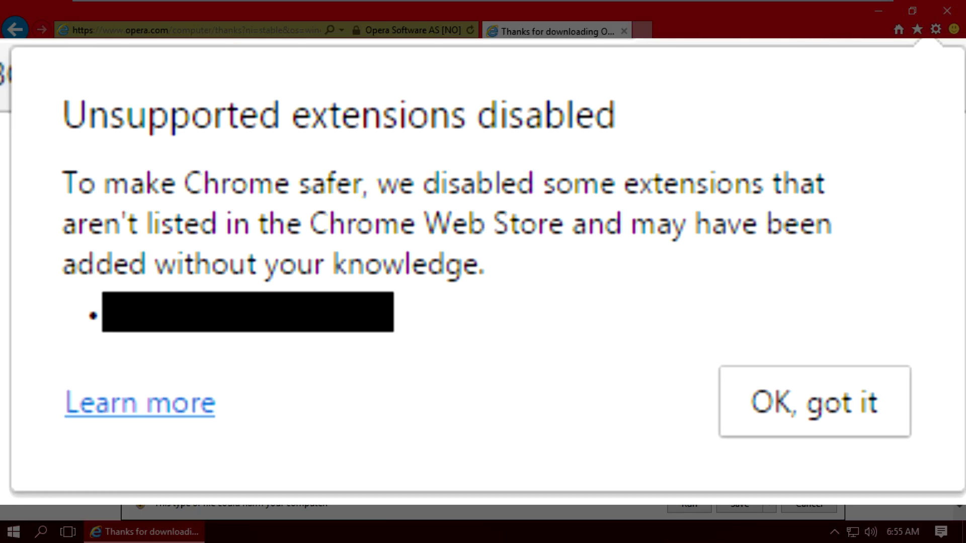
click(702, 507)
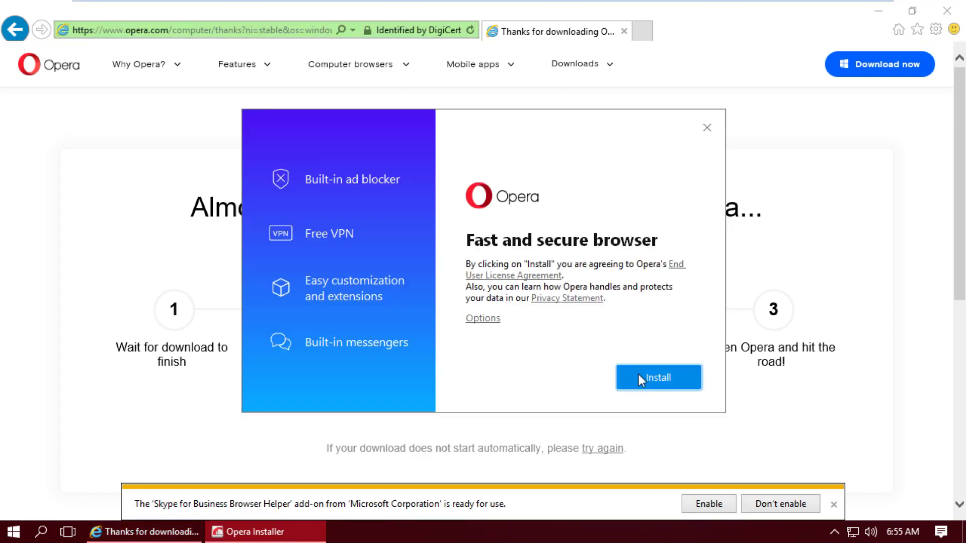
click(660, 372)
click(947, 10)
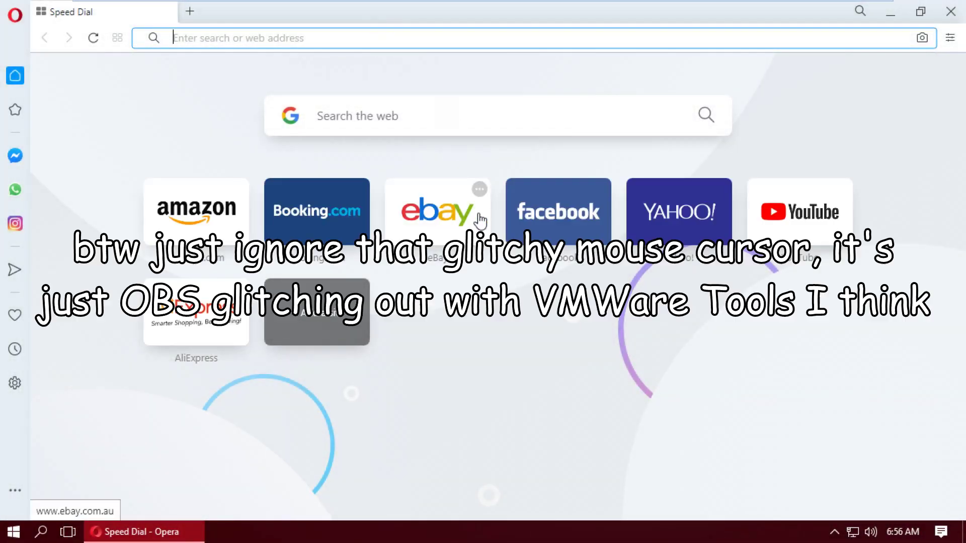
Minimize Opera to check the hidden notification area icons, and restore the browser
click(182, 536)
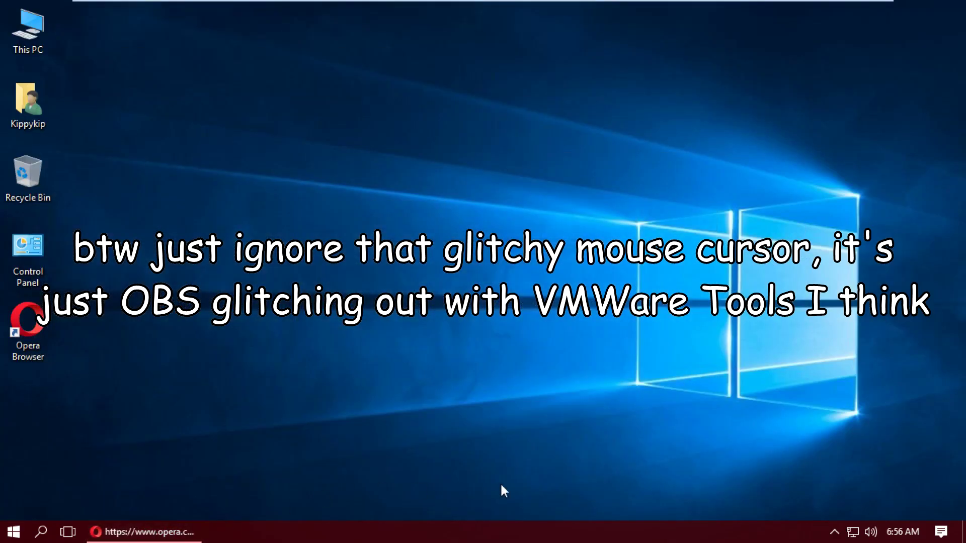
click(835, 533)
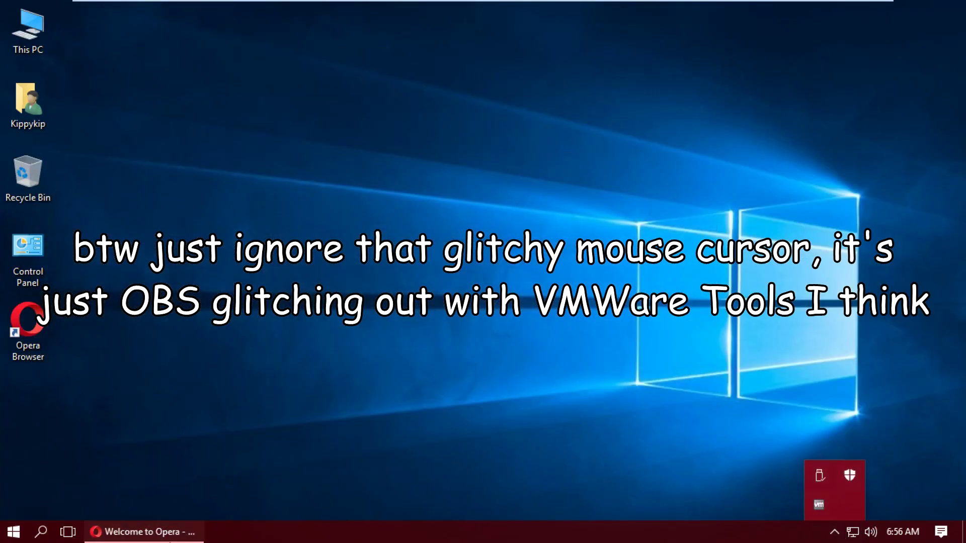
click(170, 541)
Search the web for "winaerotweaker" in Opera
click(276, 38)
middle_click(271, 17)
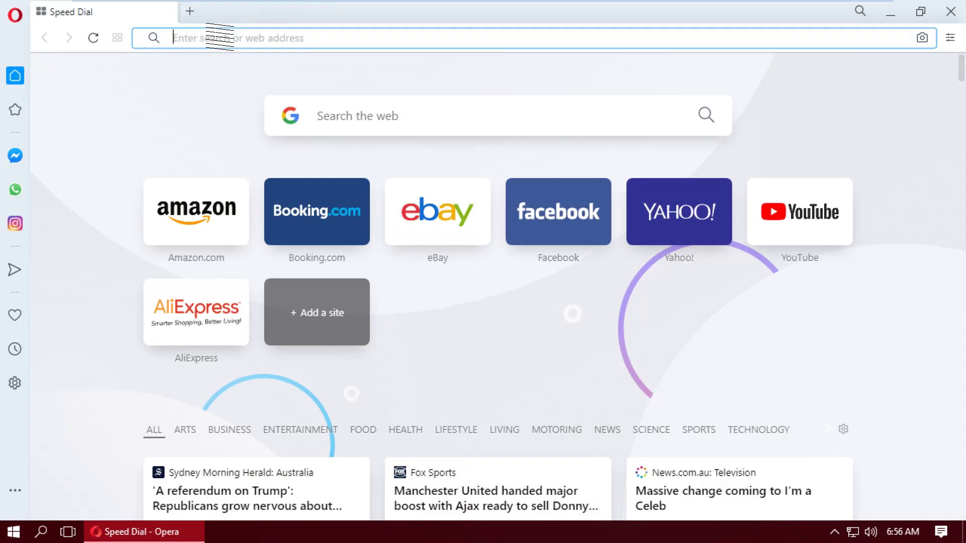
text(winaero)
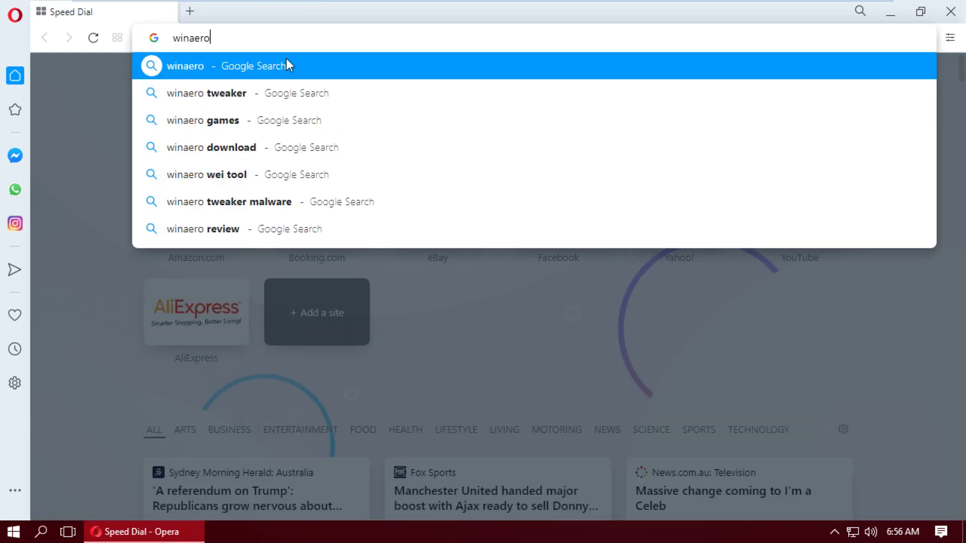
text(tweaker)
key(Return)
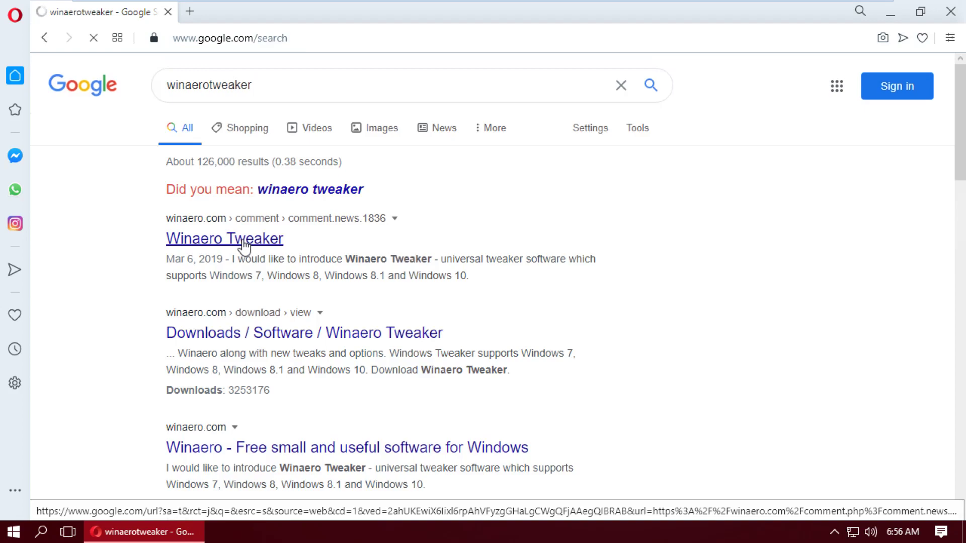
Open the Winaero Tweaker page from the search results and download Winaero Tweaker to the desktop
click(243, 242)
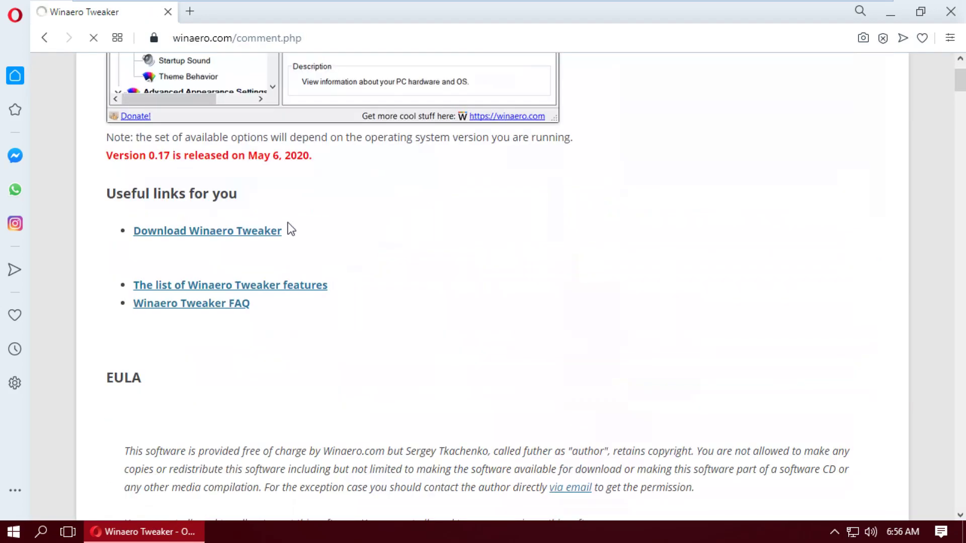
click(271, 231)
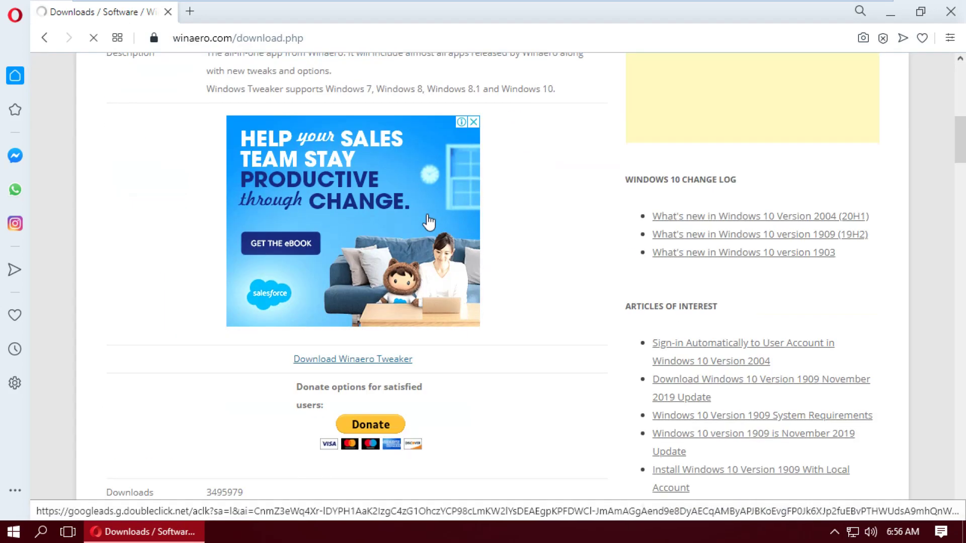
click(383, 359)
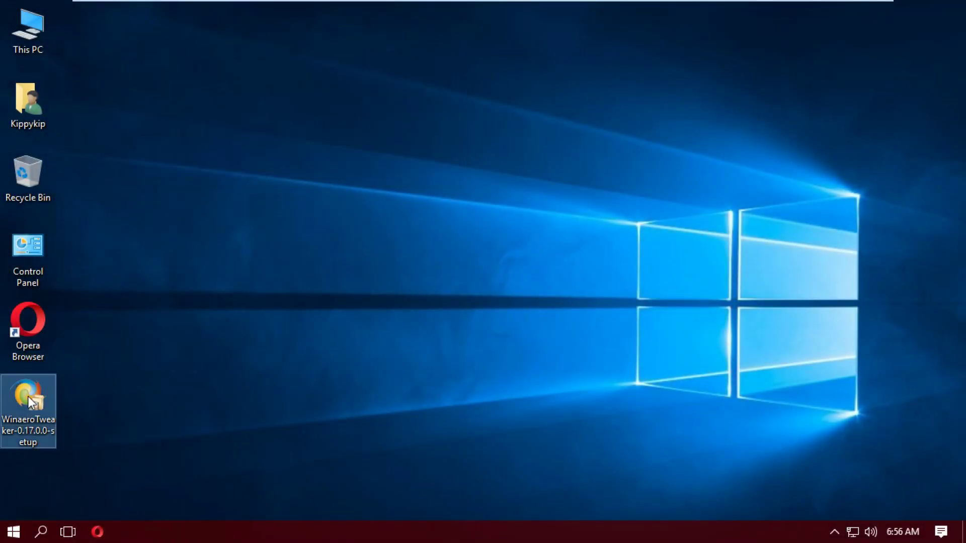
Run the WinaeroTweaker-0.17.0.0-setup installer with administrator permission and accept its license agreement
double_click(28, 396)
click(512, 286)
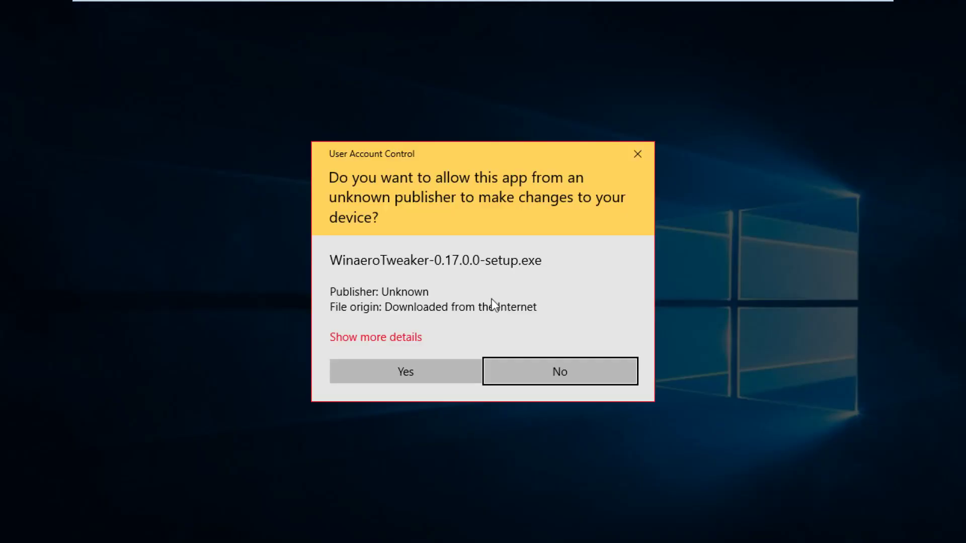
click(425, 374)
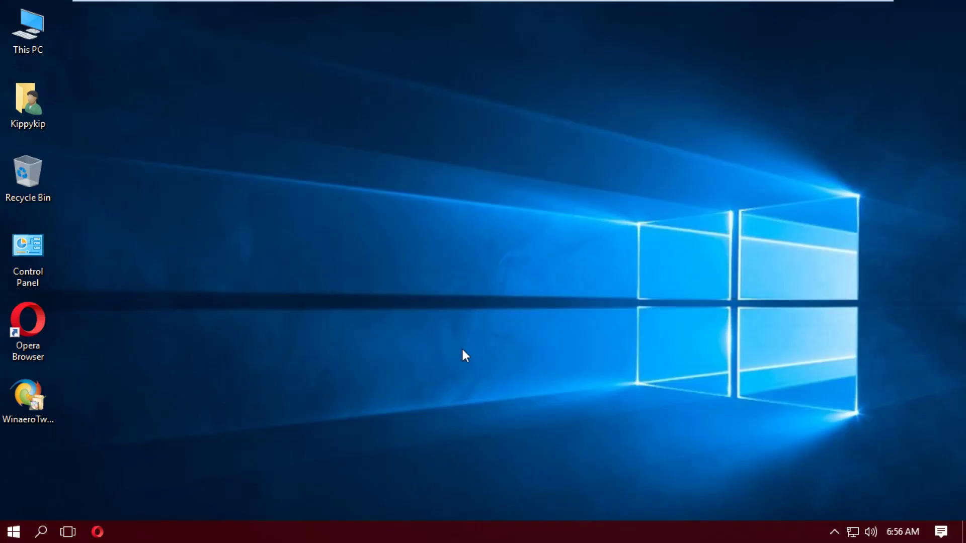
click(578, 389)
click(578, 388)
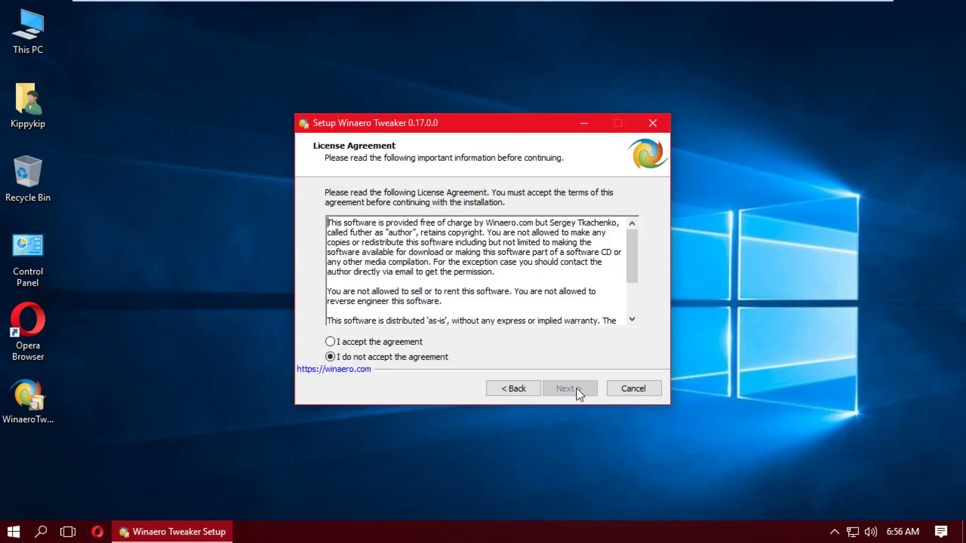
click(331, 341)
click(569, 388)
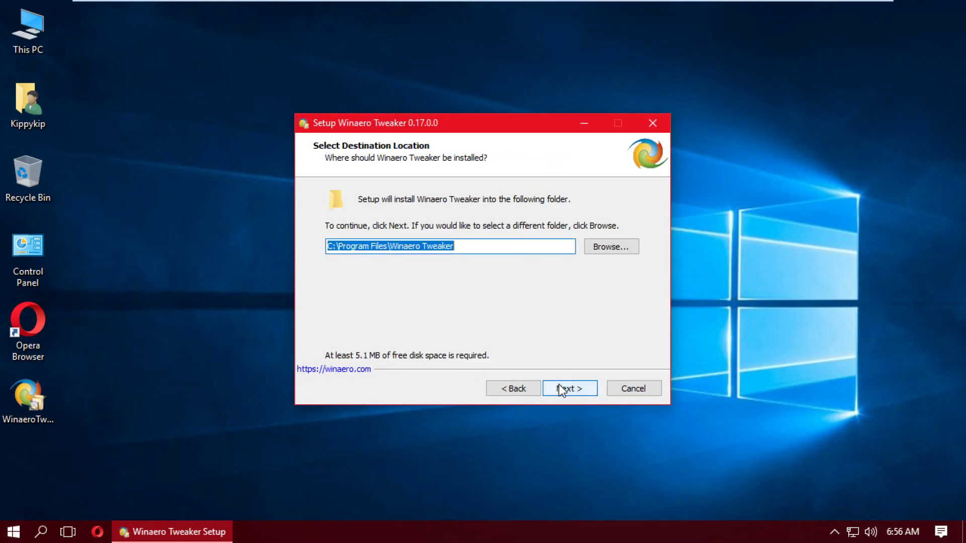
Install Winaero Tweaker in C:\Program Files\Winaero Tweaker with a desktop icon for all users, and launch it with administrator permission
click(564, 389)
click(562, 389)
click(560, 388)
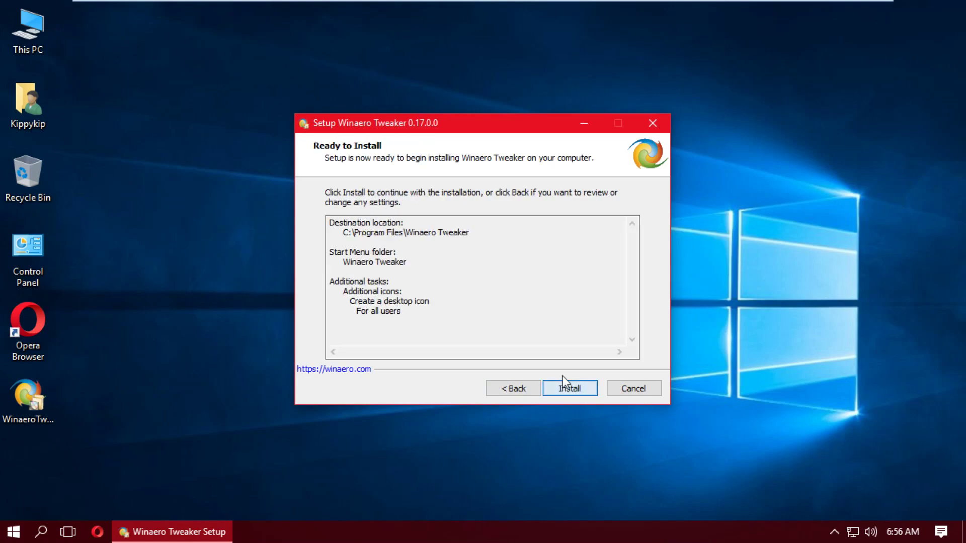
click(564, 387)
click(512, 274)
click(571, 387)
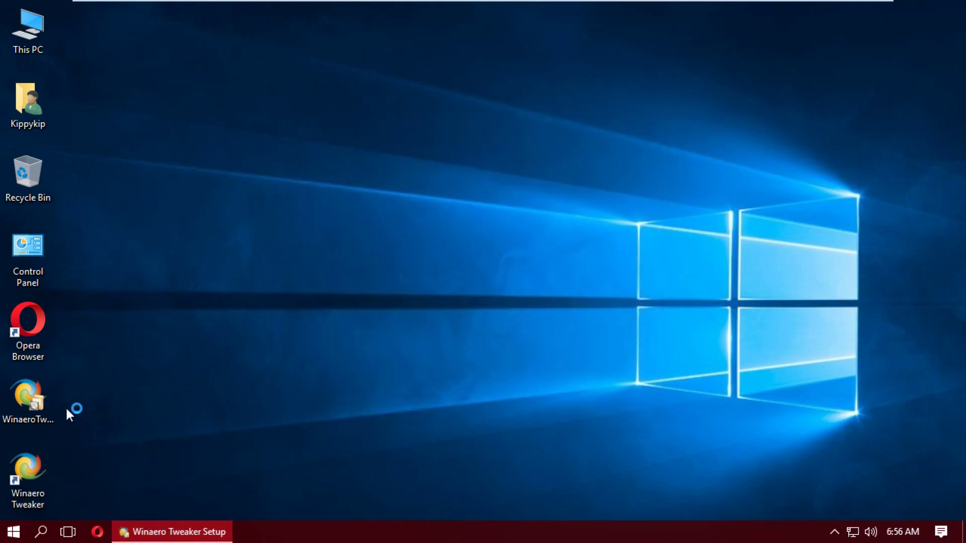
click(384, 373)
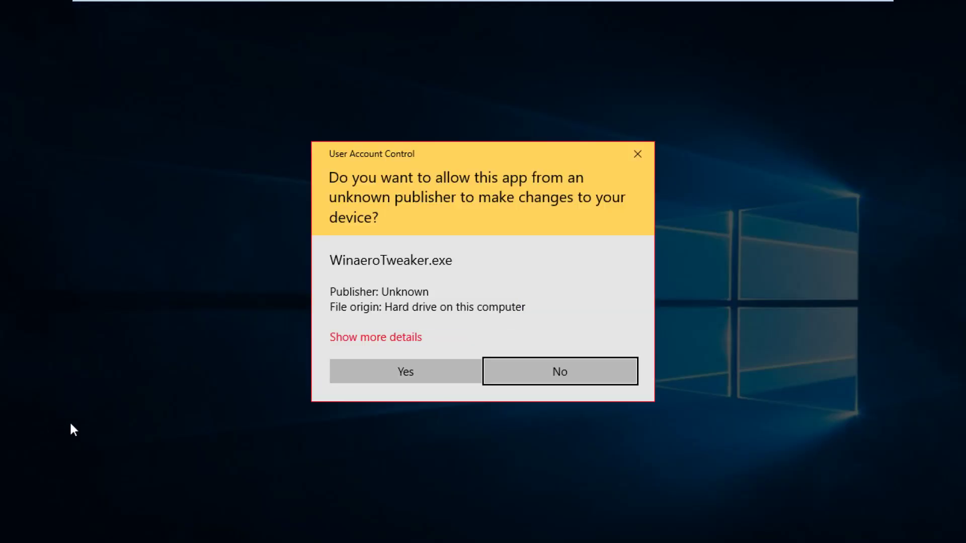
click(424, 367)
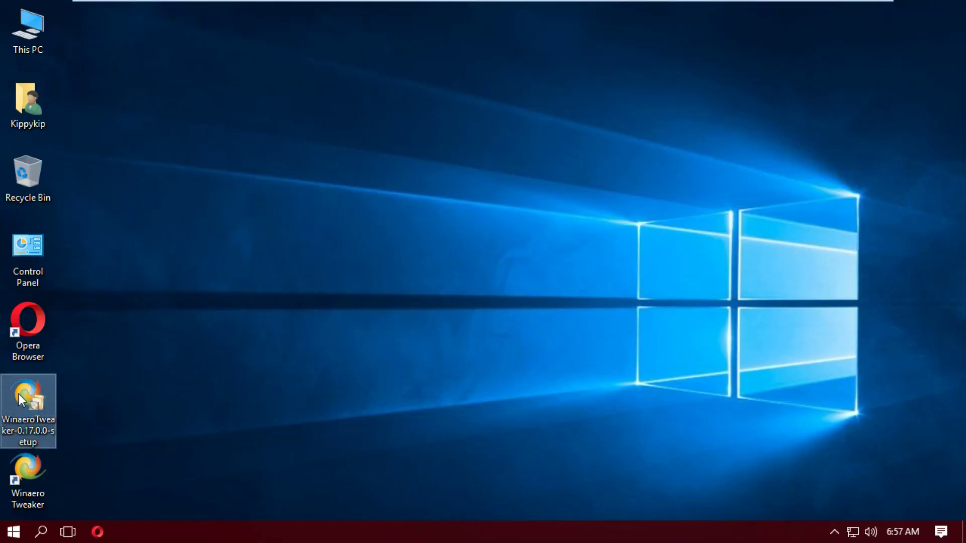
Delete the Winaero Tweaker setup file from the desktop and move the Winaero Tweaker shortcut directly below Opera Browser
key(Delete)
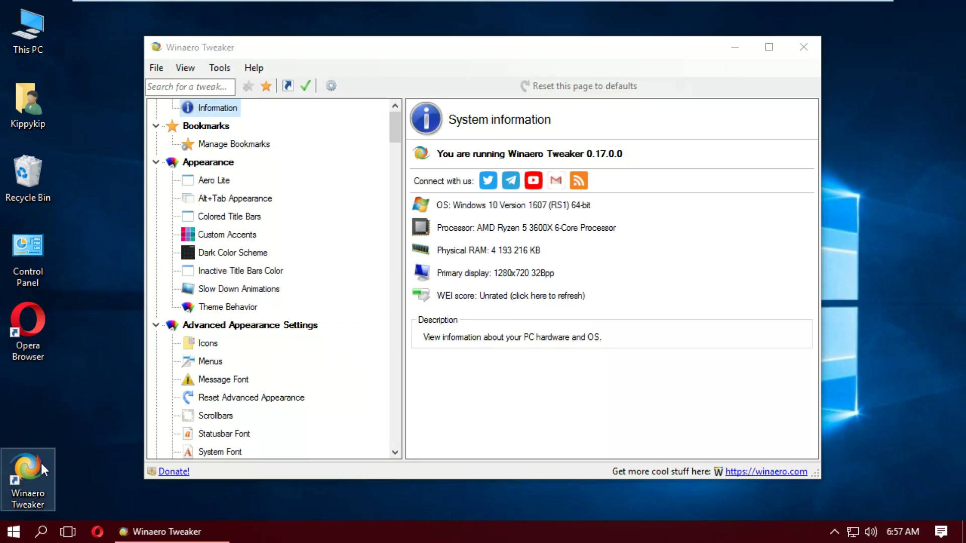
drag(40, 461, 55, 386)
Maximize Winaero Tweaker and, in Custom Accents, set the first custom color to red and the second to dark red
click(393, 59)
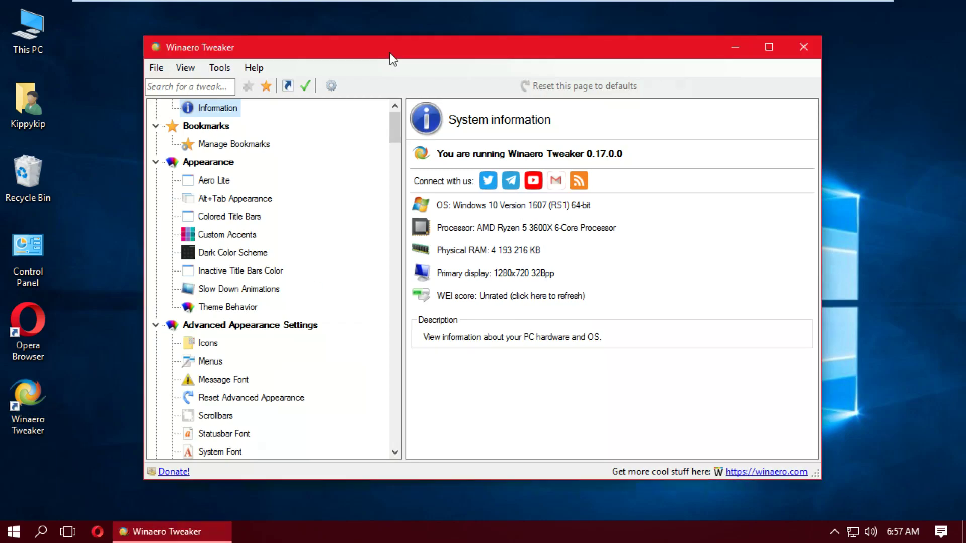
double_click(415, 46)
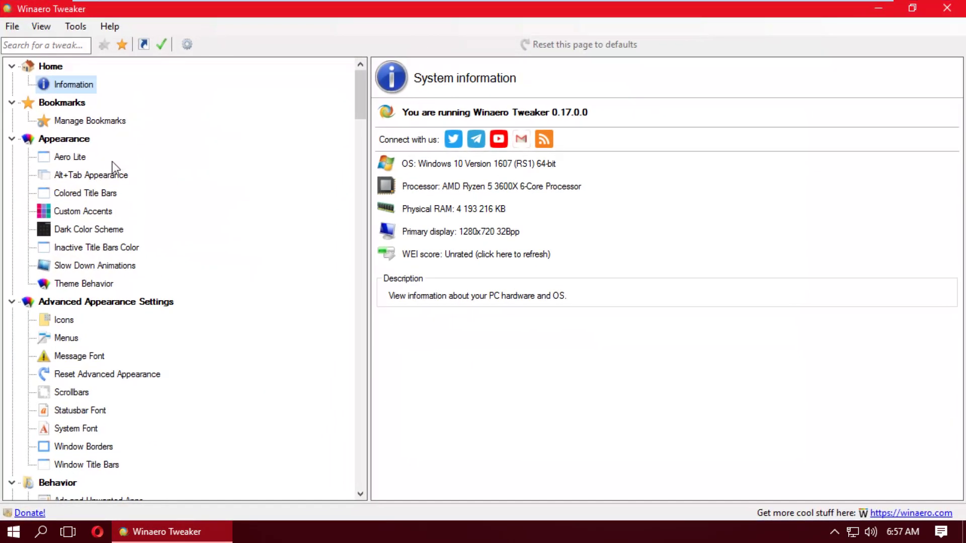
click(80, 211)
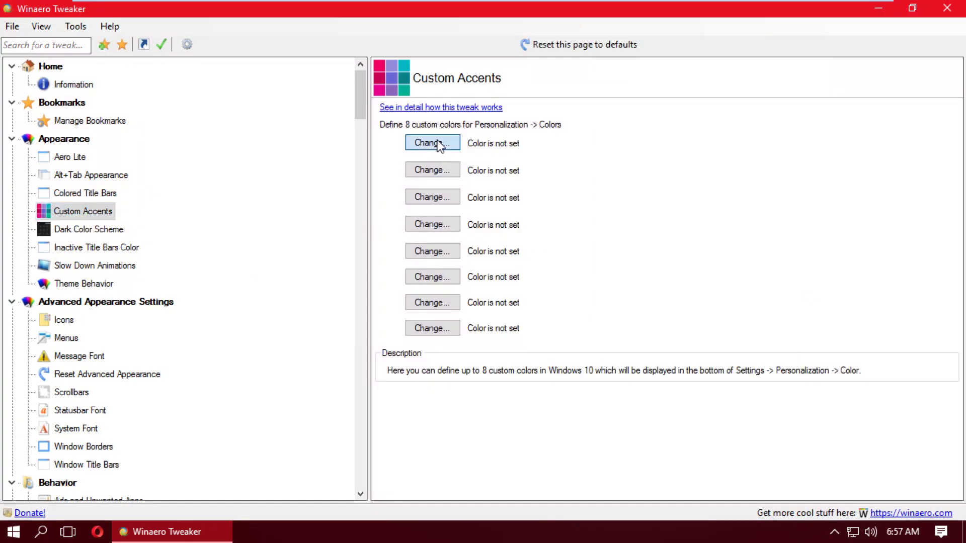
click(438, 145)
click(415, 153)
click(429, 319)
click(434, 171)
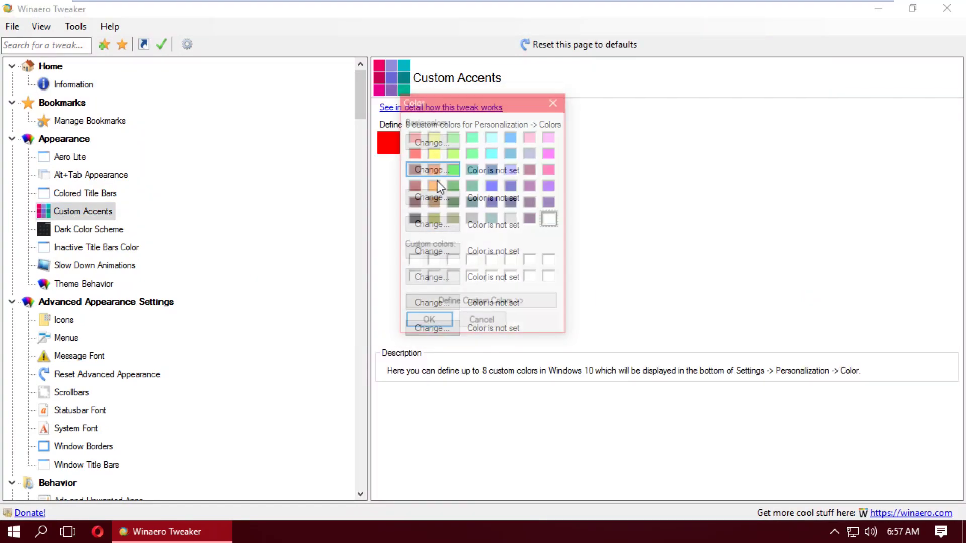
click(410, 189)
key(Return)
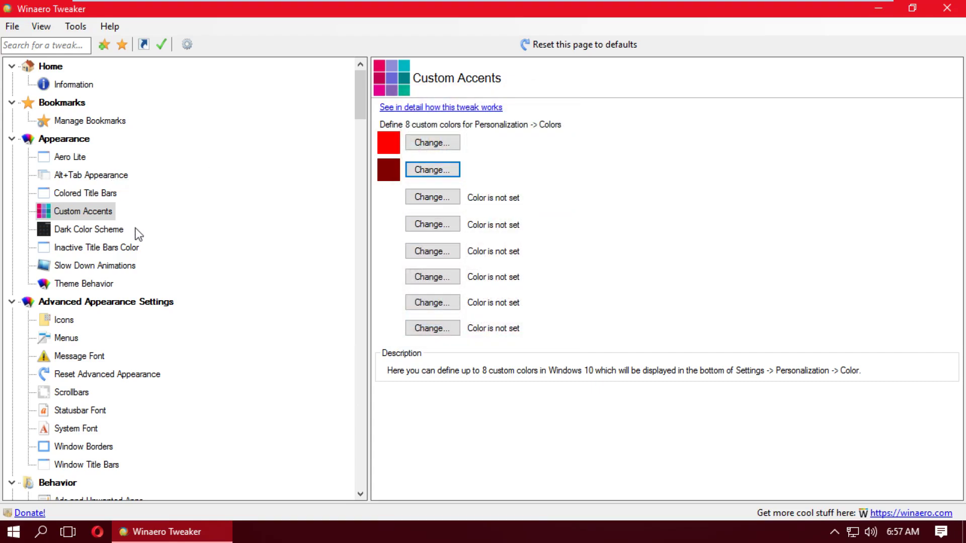
Disable ads in Windows 10 with all of the suboptions under Ads and Unwanted Apps
click(130, 248)
scroll(128, 256, down, 2)
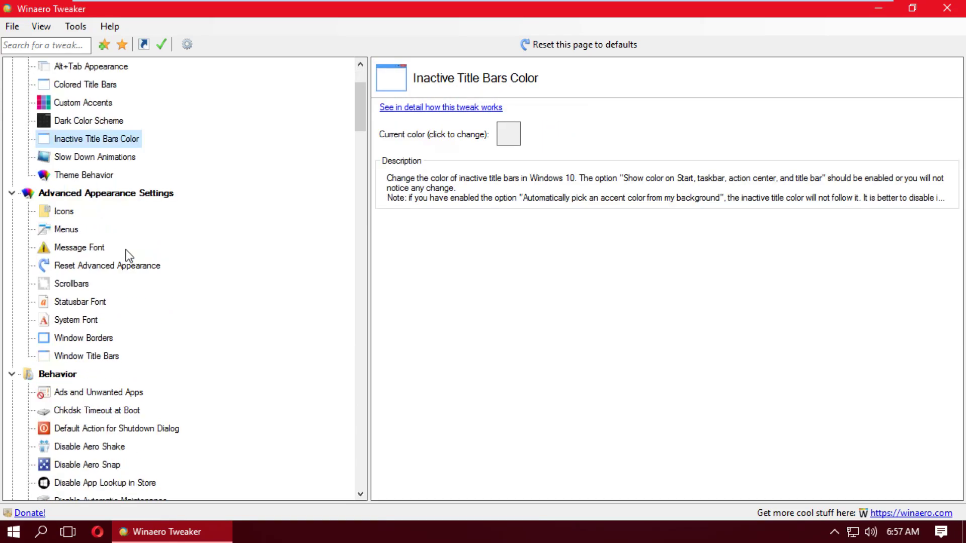
scroll(129, 255, down, 1)
click(108, 338)
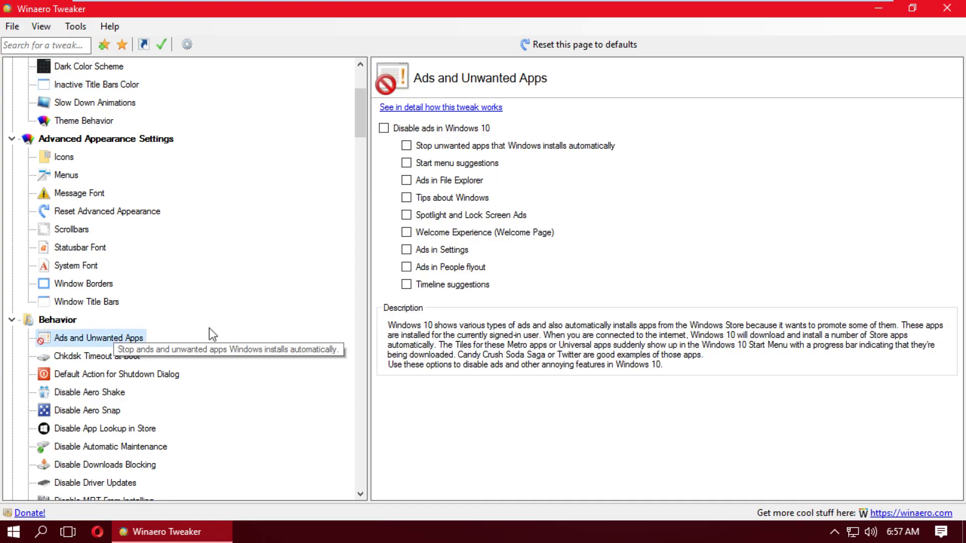
click(412, 128)
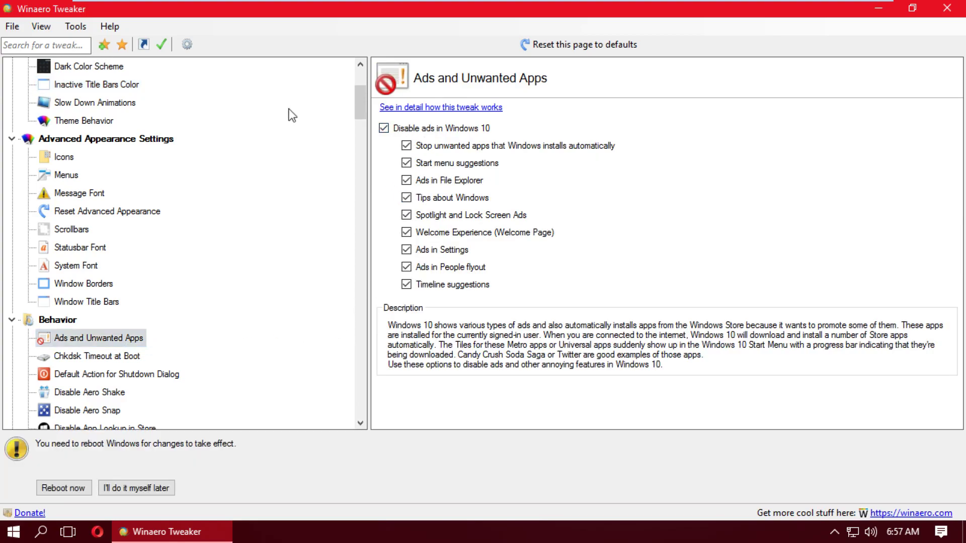
Open the Disable App Lookup in Store tweak and restore the window to a smaller size, uncovering the desktop
click(134, 358)
scroll(132, 373, down, 1)
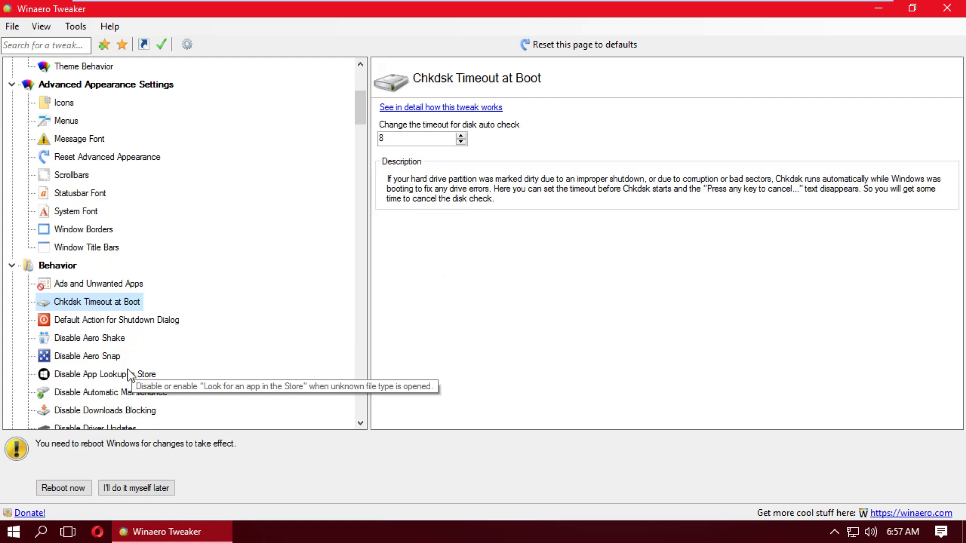
click(113, 377)
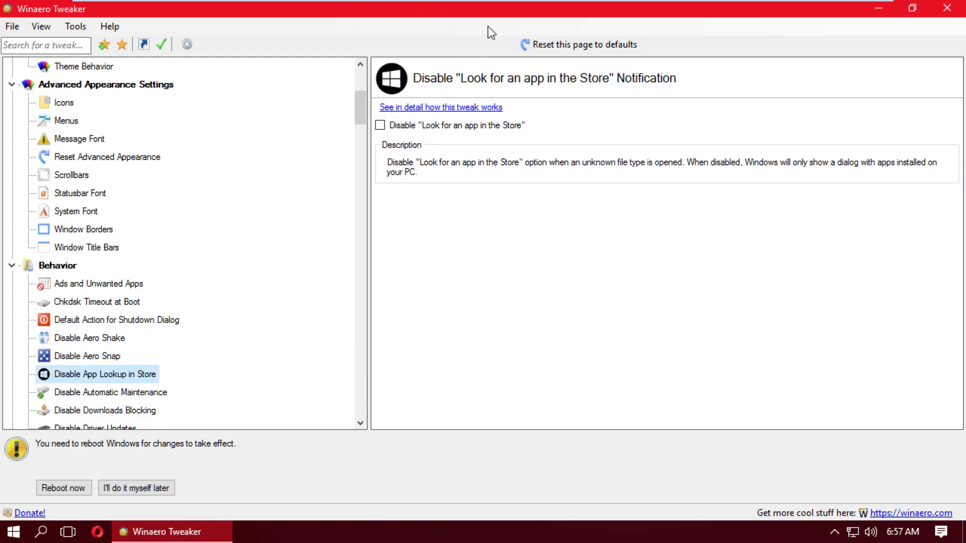
double_click(363, 17)
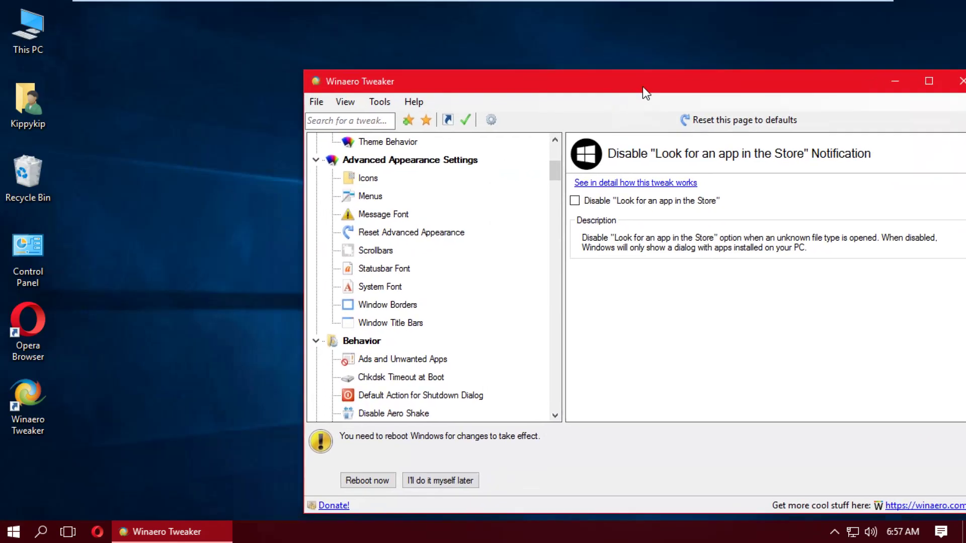
Create a new folder on the desktop and add a text document named yrdy inside it
right_click(203, 139)
mouse_move(278, 264)
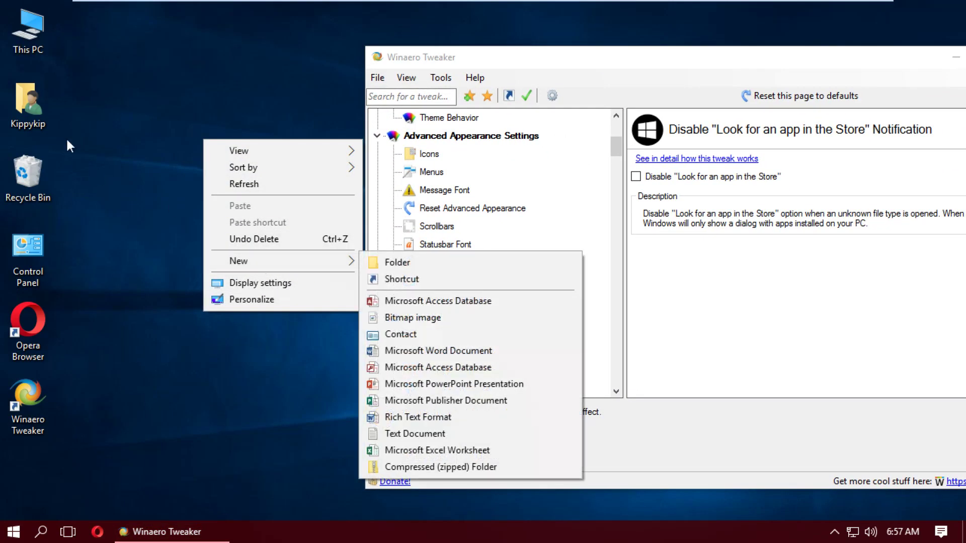
click(386, 263)
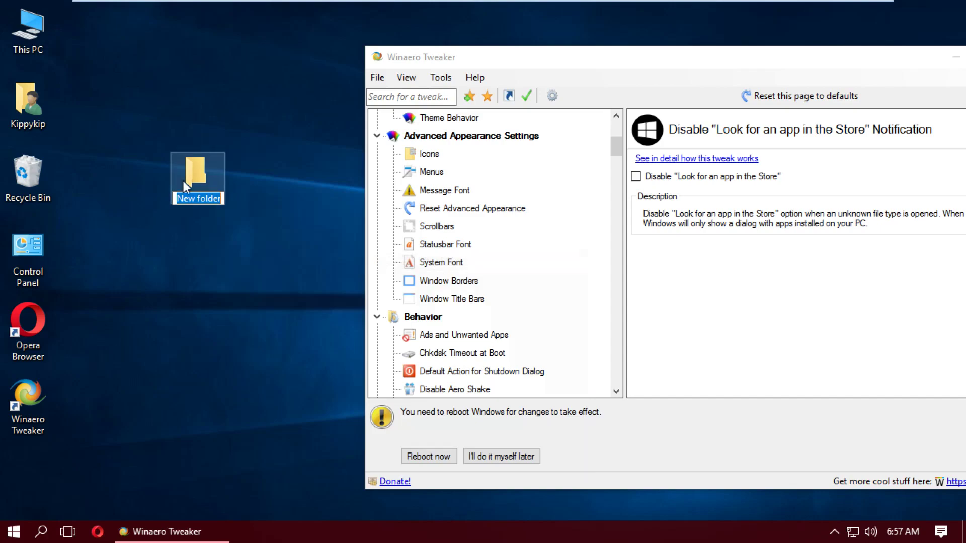
double_click(213, 180)
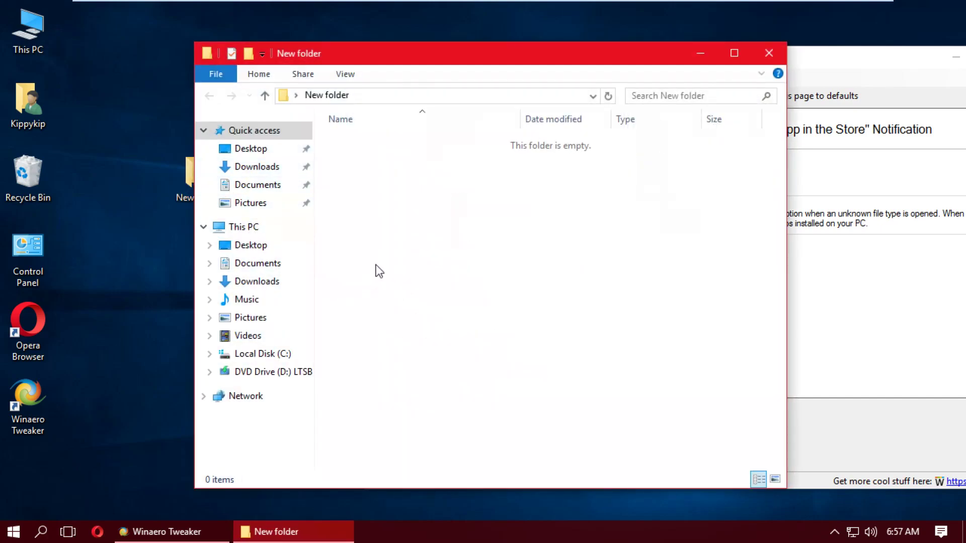
right_click(377, 266)
mouse_move(468, 444)
click(582, 415)
text(yrdy)
key(Return)
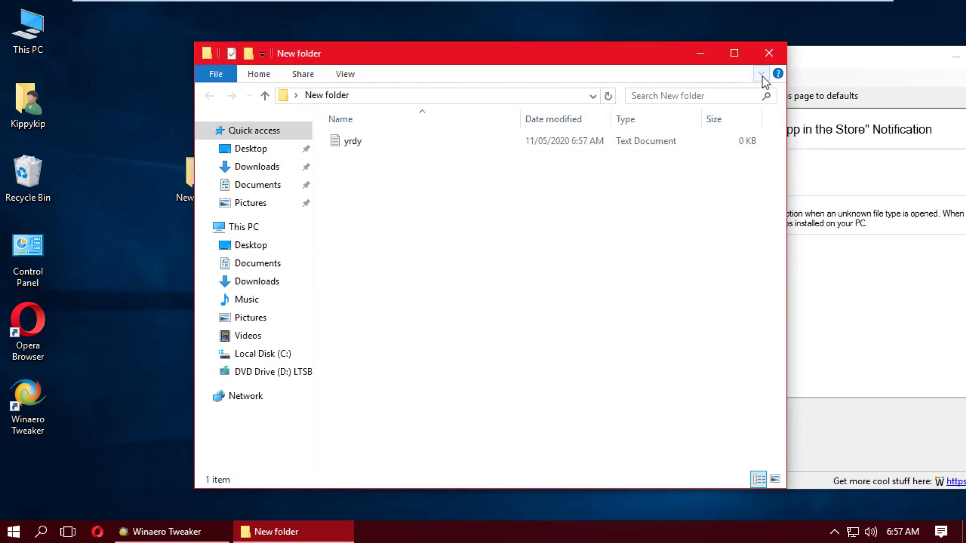
In Folder Options, show extensions for known file types and show hidden files, folders, and drives
click(761, 75)
click(345, 74)
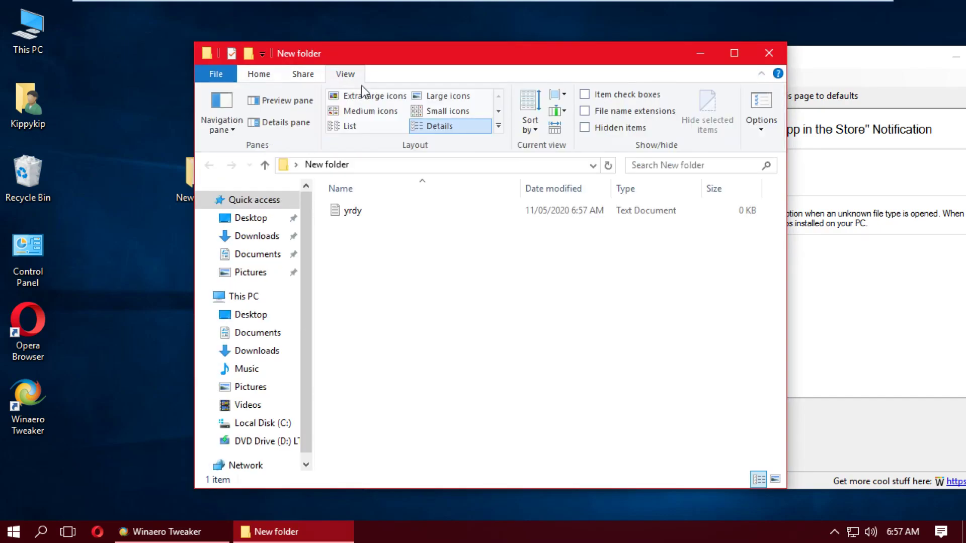
click(761, 105)
click(269, 191)
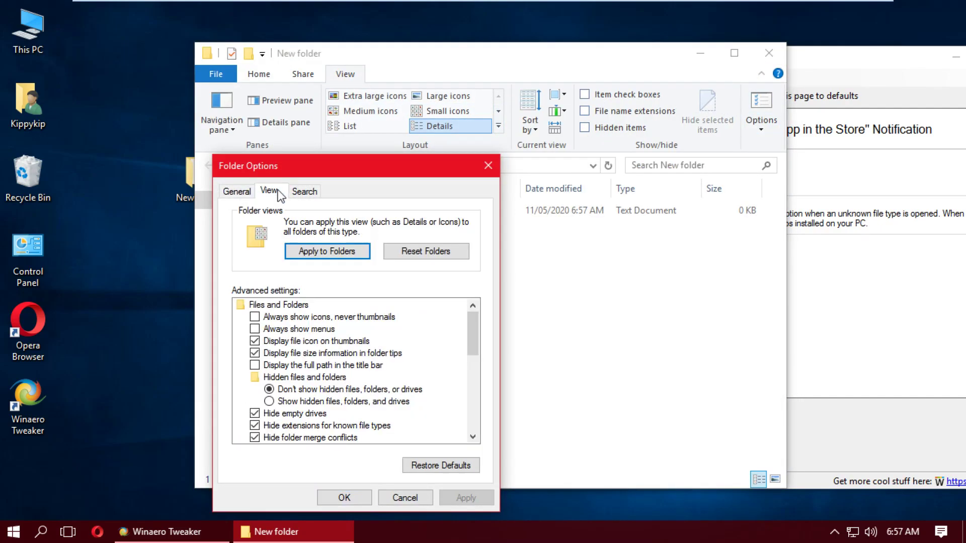
click(298, 426)
click(345, 402)
click(346, 498)
Rename the yrdy text document as yrdy.trtgoiho and accept the file extension change
click(371, 218)
click(379, 210)
double_click(373, 212)
text(trtgoi)
key(Return)
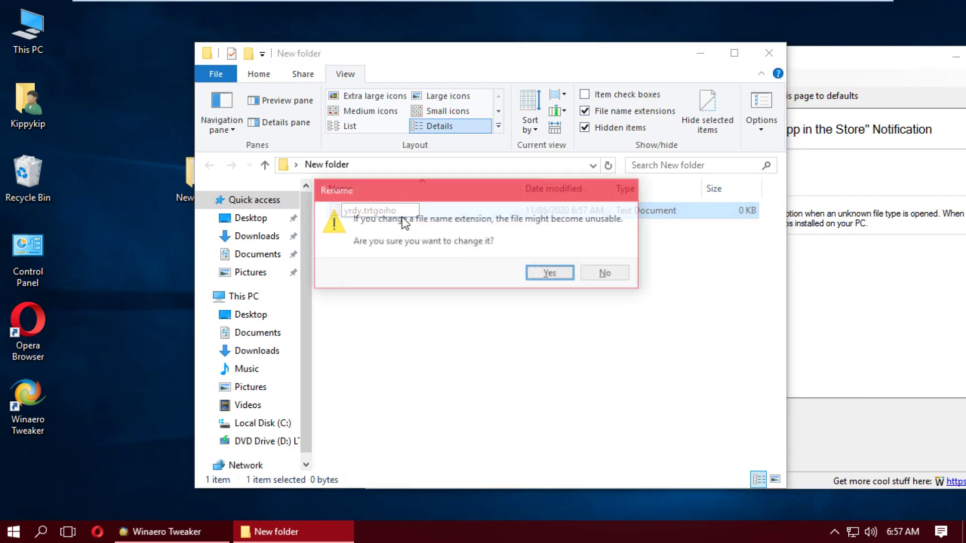
key(Return)
Try to open yrdy.trtgoiho, look through the apps offered on this PC, and dismiss the dialog
double_click(405, 211)
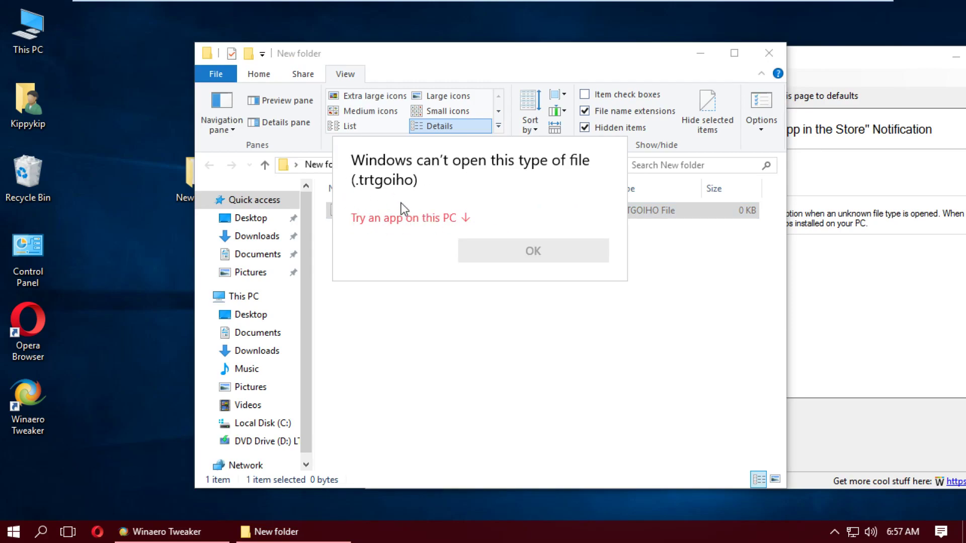
click(383, 221)
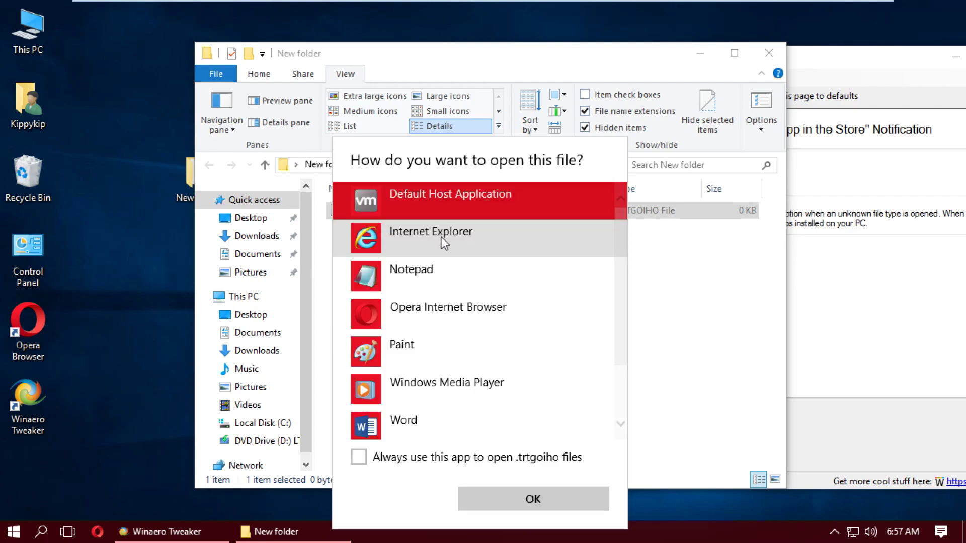
key(Escape)
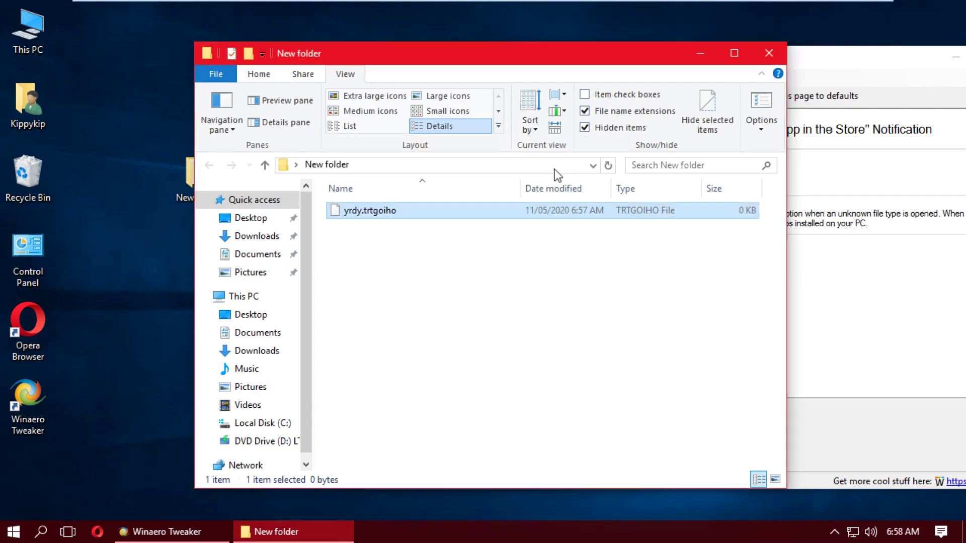
Enable the Disable "Look for an app in the Store" tweak in Winaero Tweaker and maximize its window
click(810, 259)
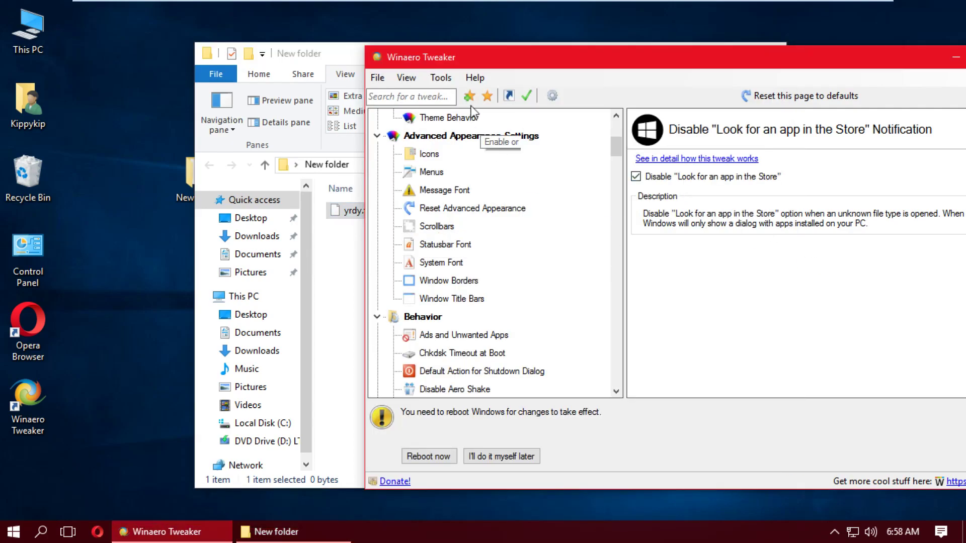
double_click(522, 57)
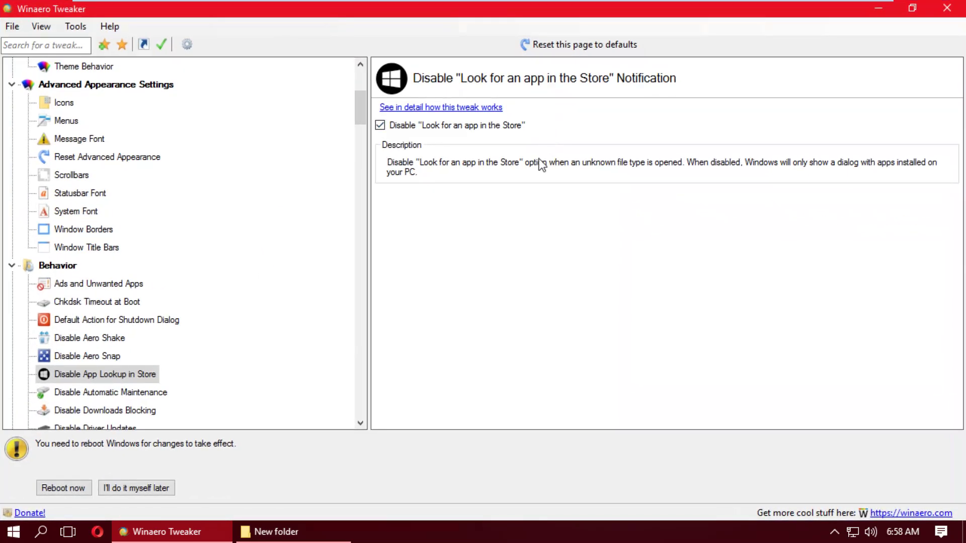
Enable the Show BSOD details instead of the sad smiley tweak in the Behavior category
click(146, 393)
scroll(168, 345, down, 5)
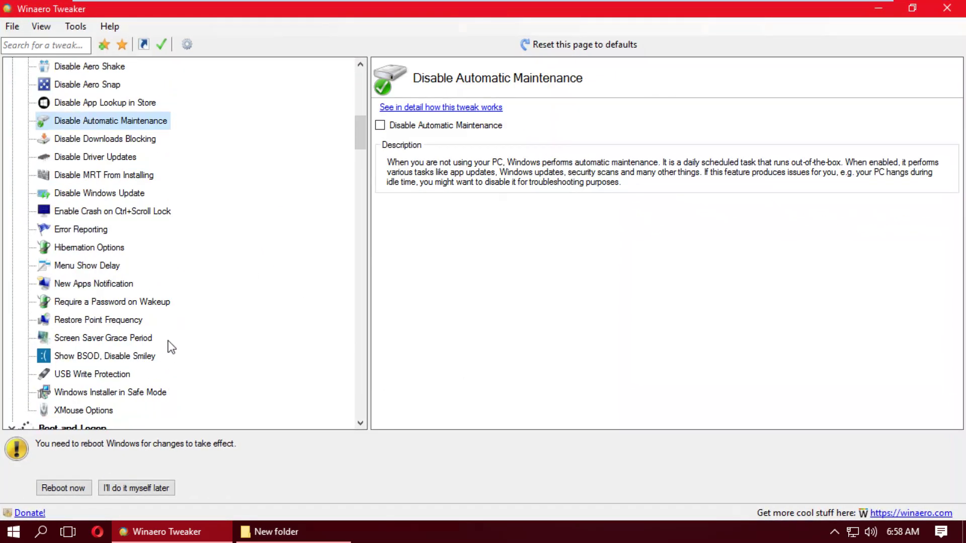
click(151, 356)
click(438, 125)
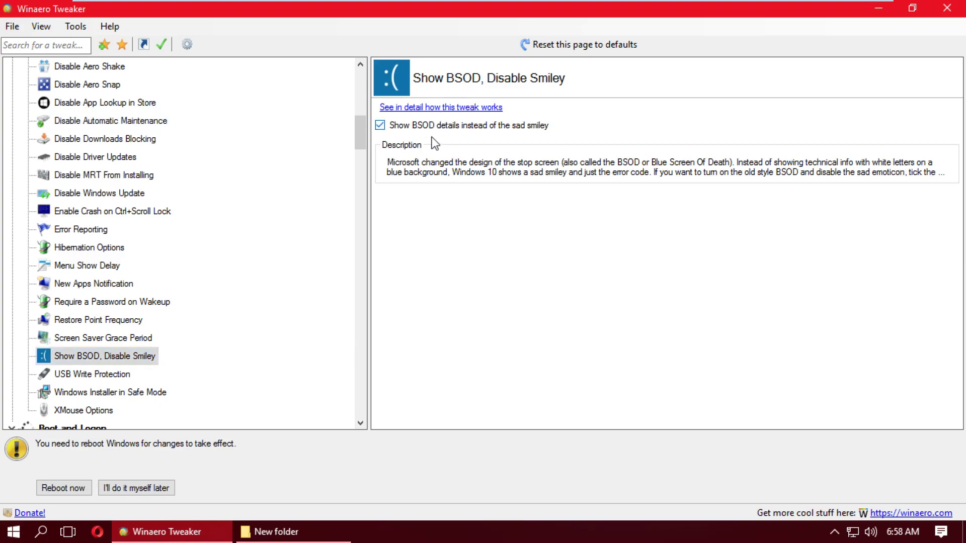
Enable the old volume control tweak, viewing the speaker volume flyout before and after the change
click(139, 318)
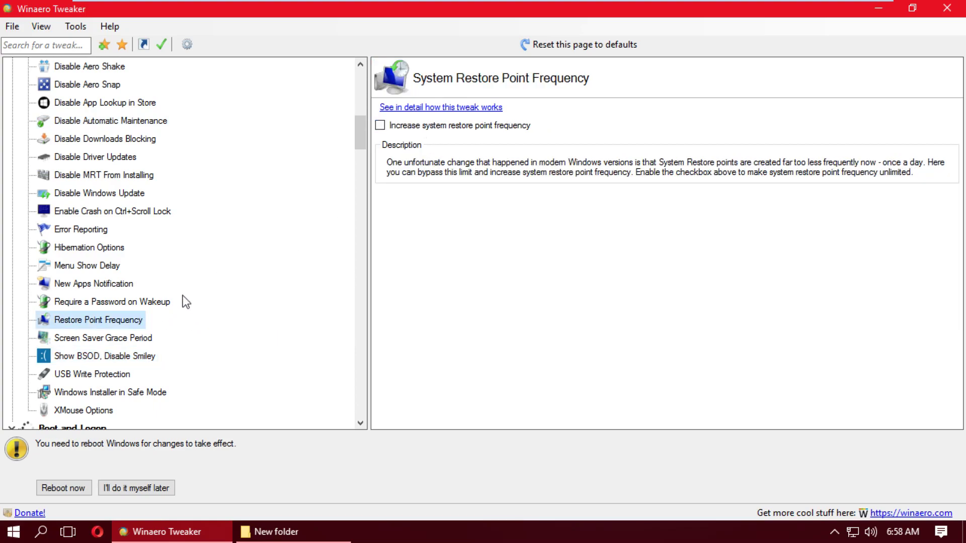
scroll(183, 297, down, 4)
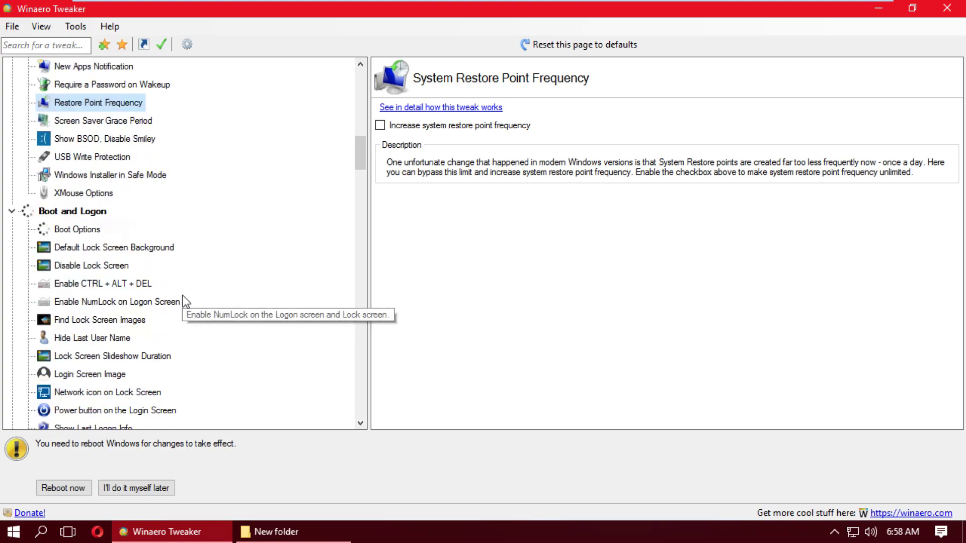
scroll(183, 297, down, 5)
scroll(161, 293, down, 3)
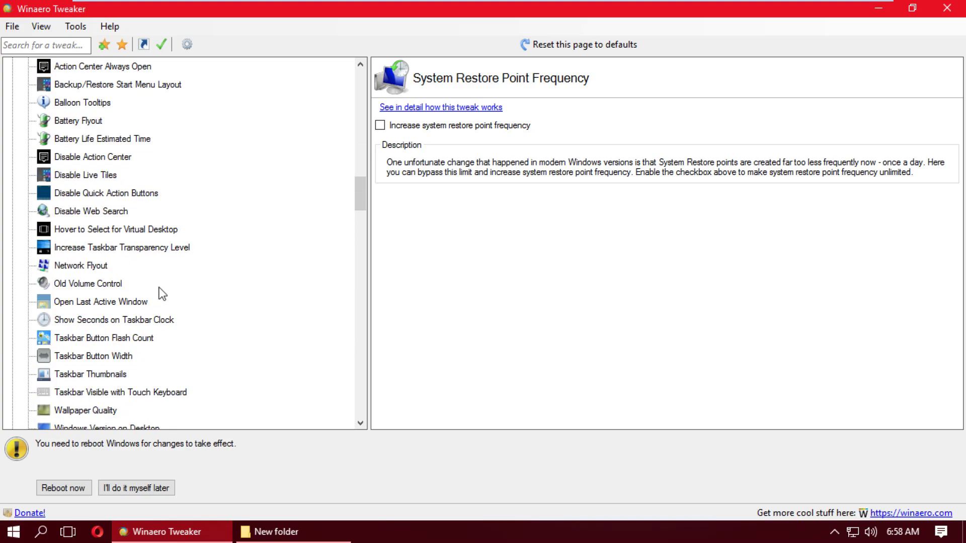
click(101, 287)
click(871, 532)
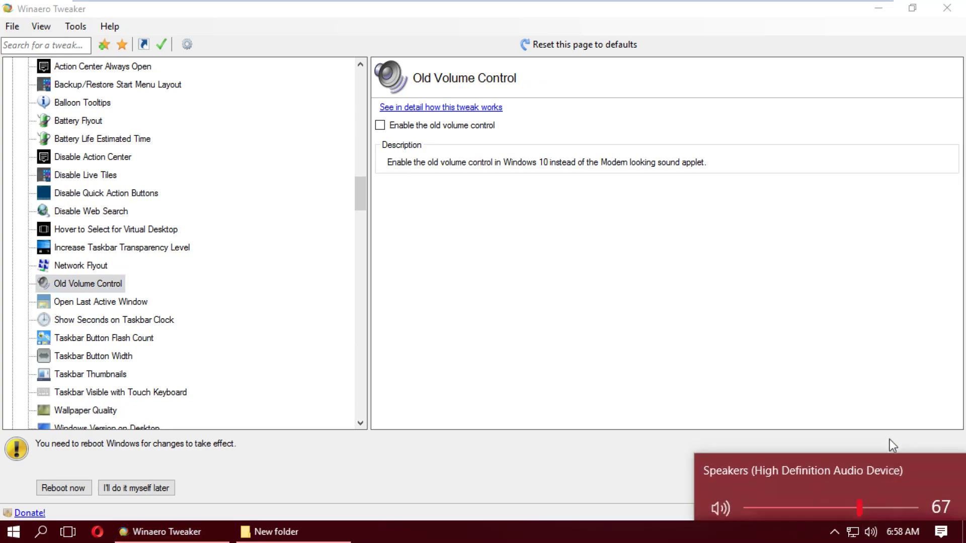
click(415, 130)
click(416, 130)
click(871, 532)
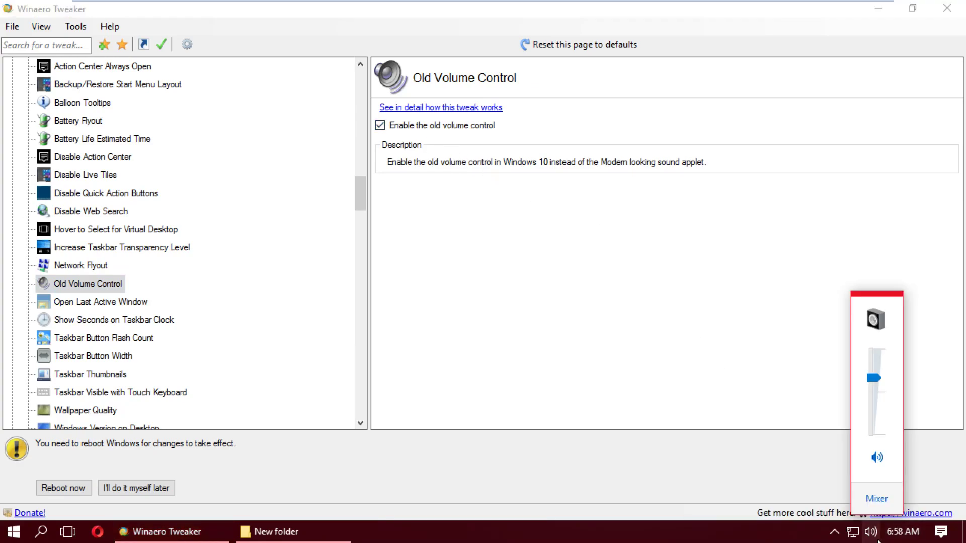
click(608, 353)
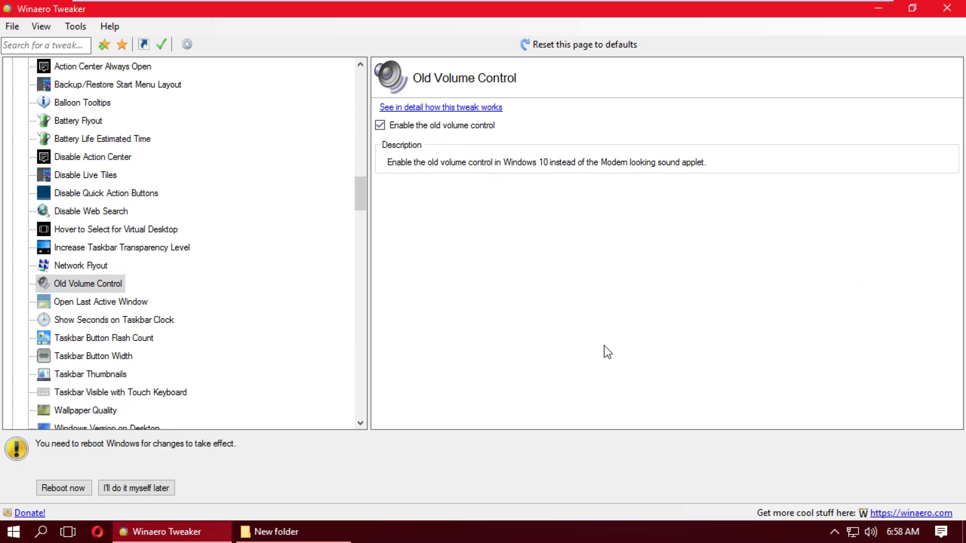
Set the wallpaper quality to 100, and look at the Taskbar Button Width and Increase Taskbar Transparency Level tweaks
click(96, 411)
drag(714, 153, 912, 153)
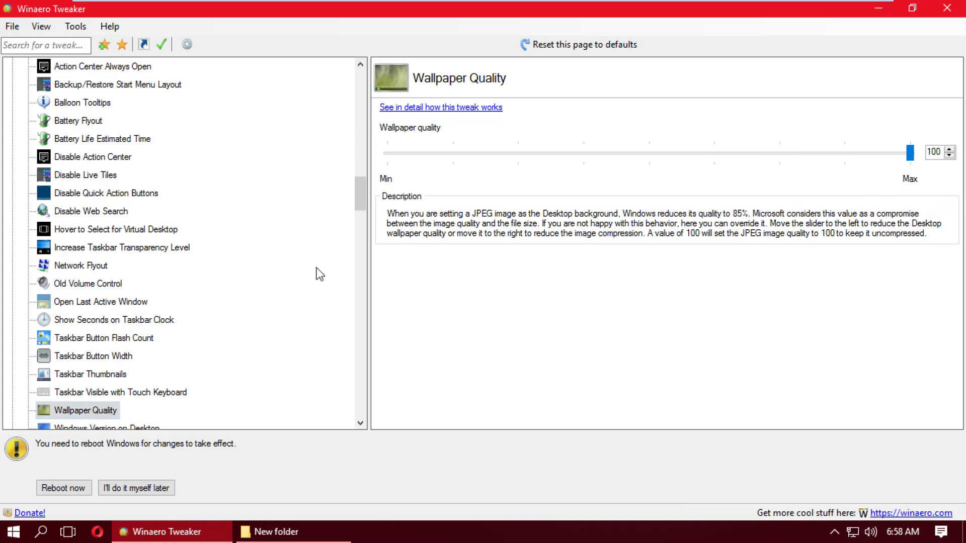
click(119, 356)
scroll(120, 358, down, 1)
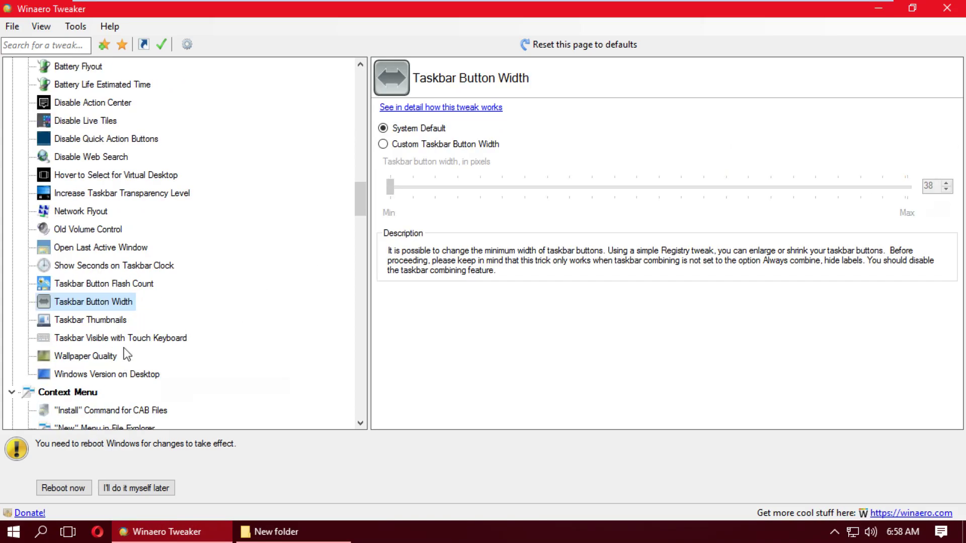
click(106, 194)
Try the Never notify level in User Account Control Settings, cancel it, and select Disable UAC in the maximized Winaero Tweaker window
scroll(104, 217, down, 20)
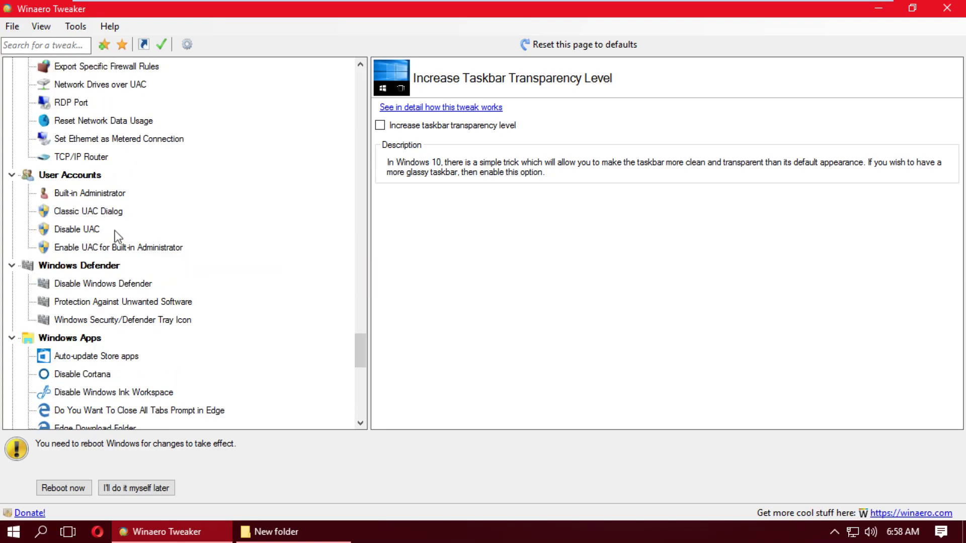
click(86, 231)
click(441, 165)
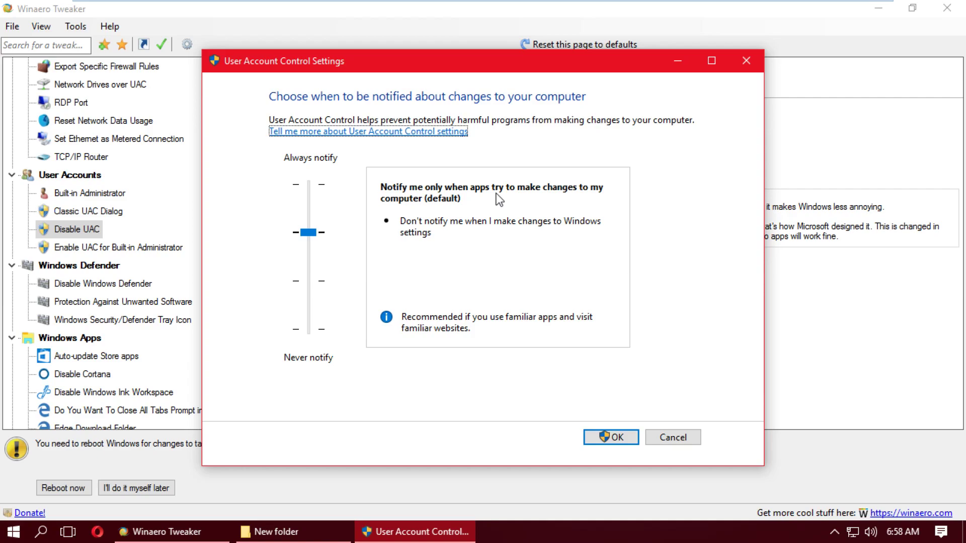
drag(320, 233, 315, 331)
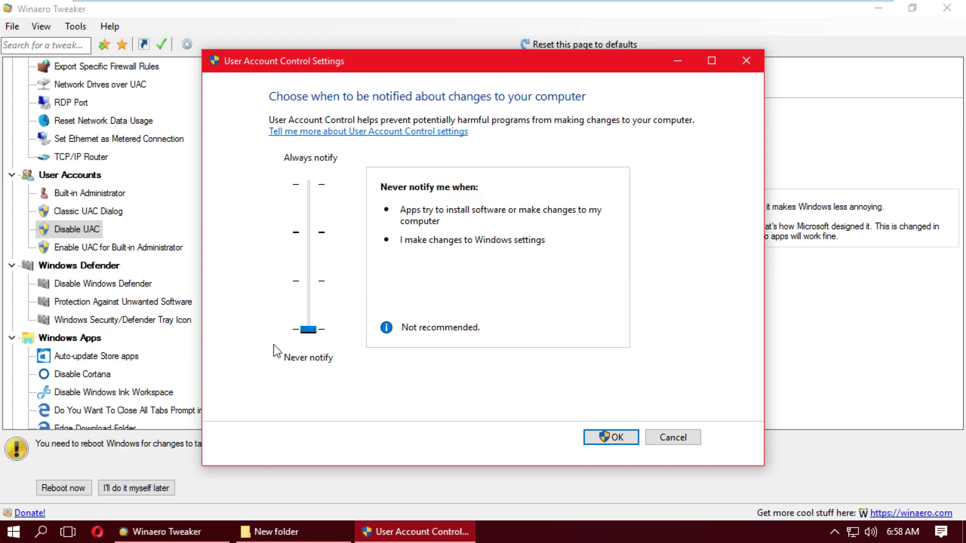
click(669, 440)
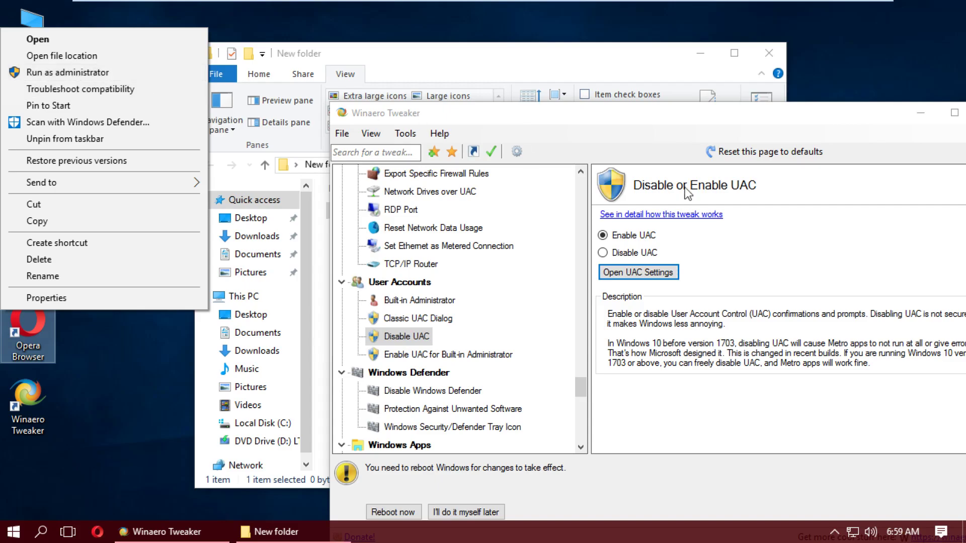
click(705, 249)
click(629, 255)
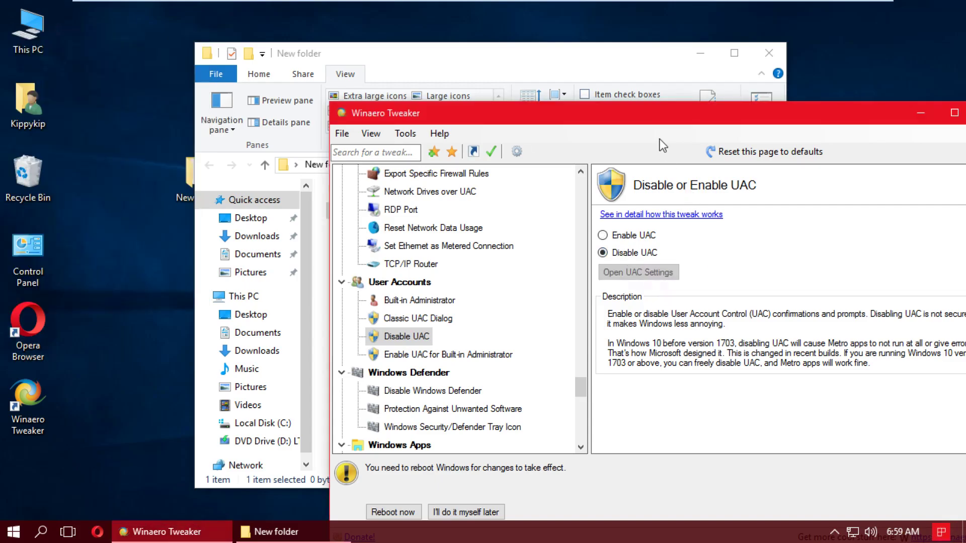
double_click(670, 121)
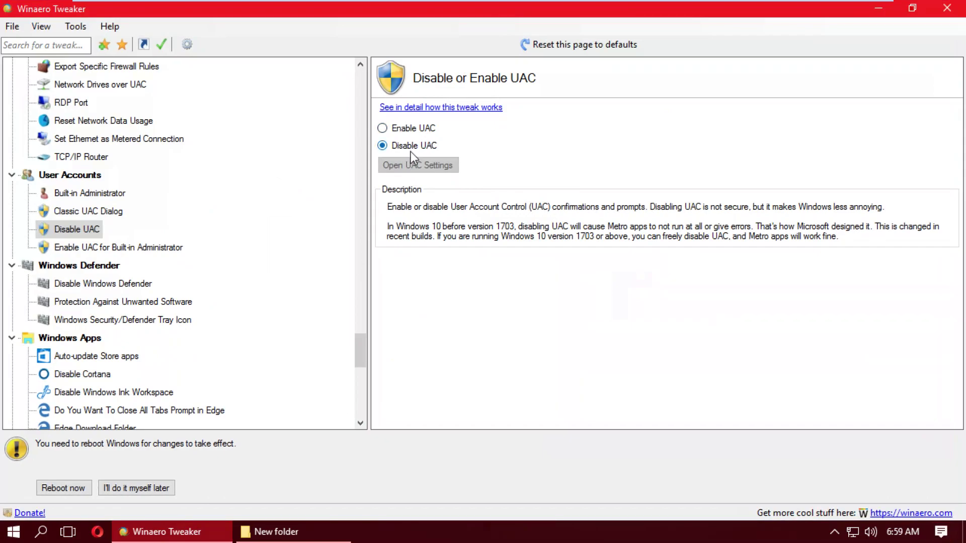
Move the hidden notification icons onto the taskbar and enable the Disable Windows Defender tweak
click(135, 284)
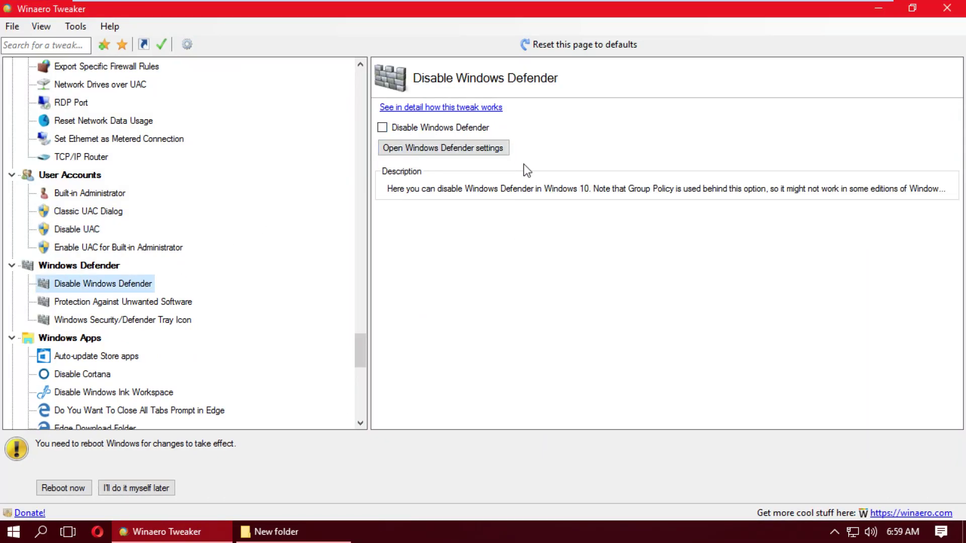
click(835, 532)
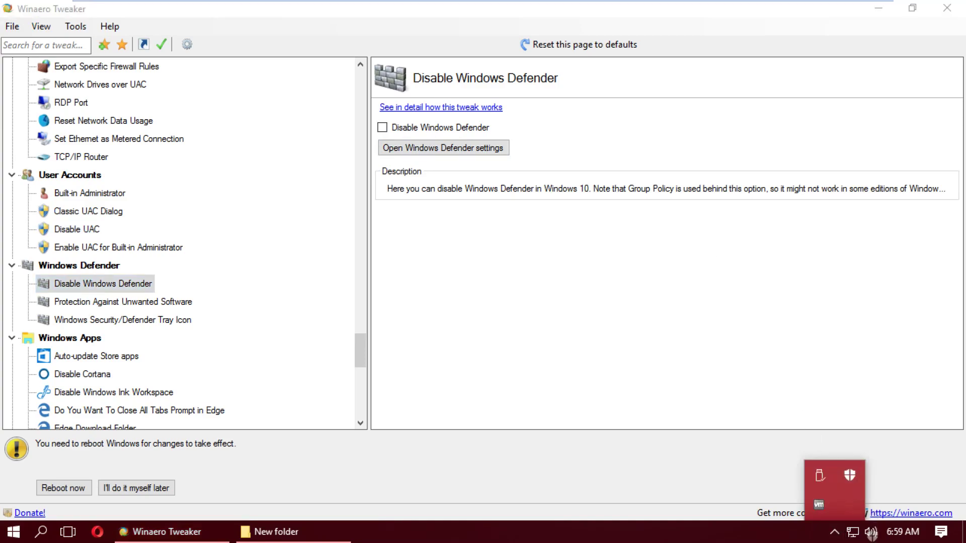
drag(831, 505, 798, 532)
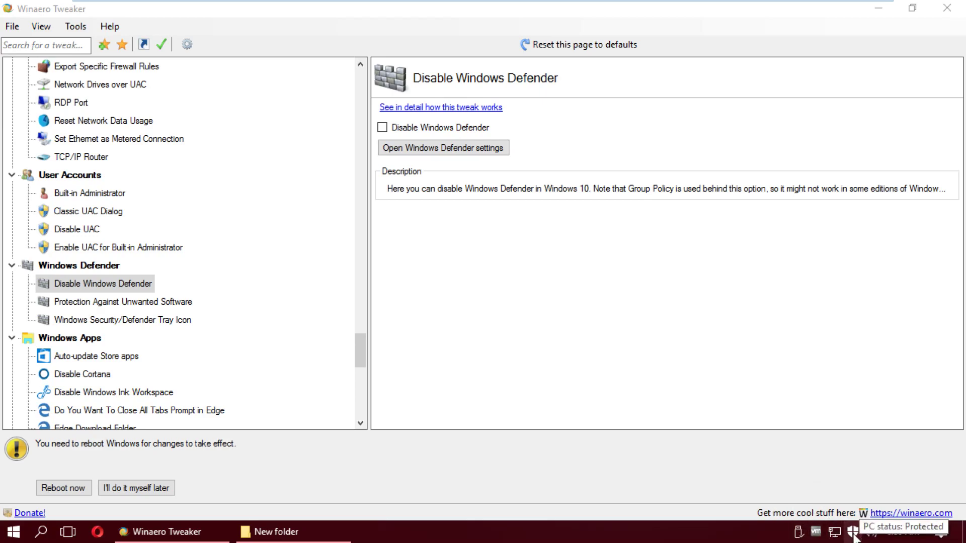
click(433, 127)
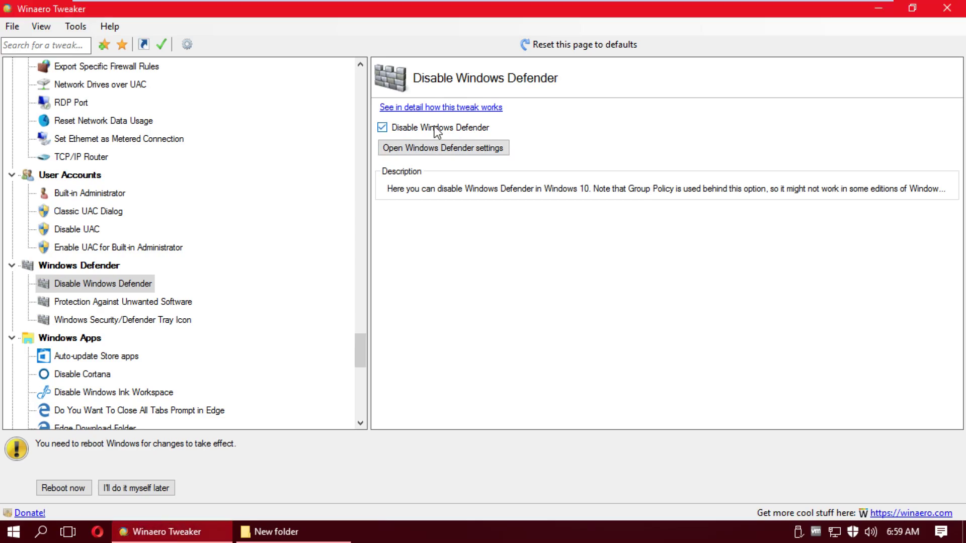
Turn off Show Windows Security/Defender tray icon
click(107, 375)
key(Up)
key(Up)
key(Up)
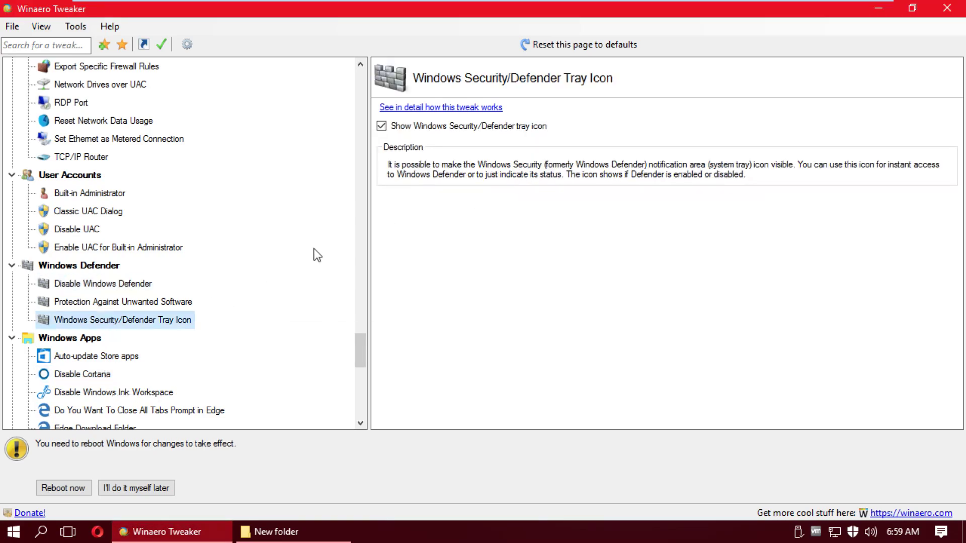
click(434, 127)
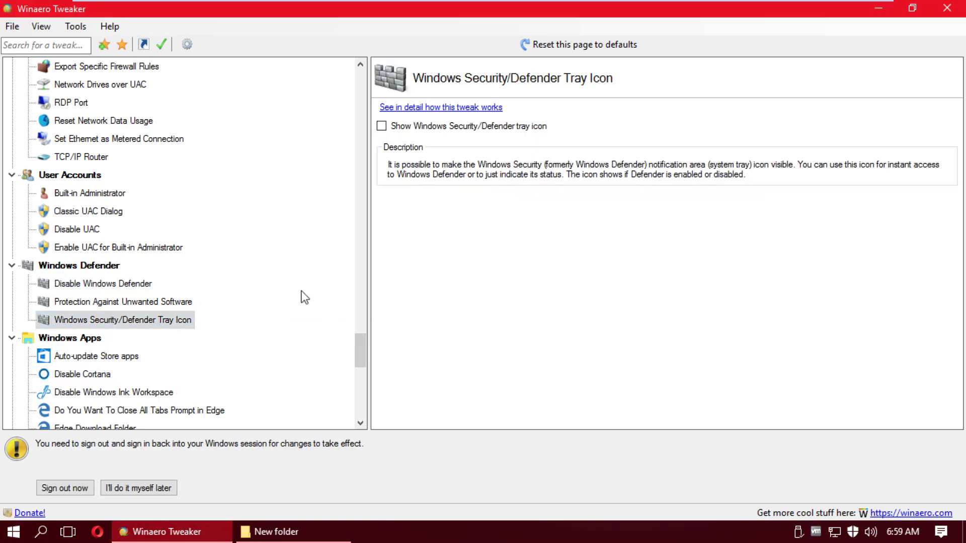
Disable auto-update of Store apps and disable Cortana in the Windows Apps category
click(110, 359)
key(Tab)
key(space)
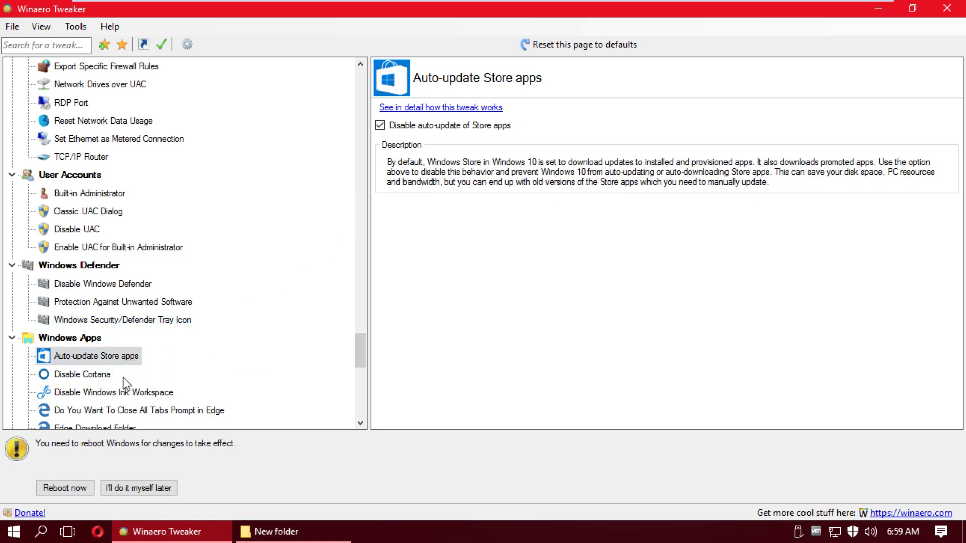
click(124, 376)
click(128, 356)
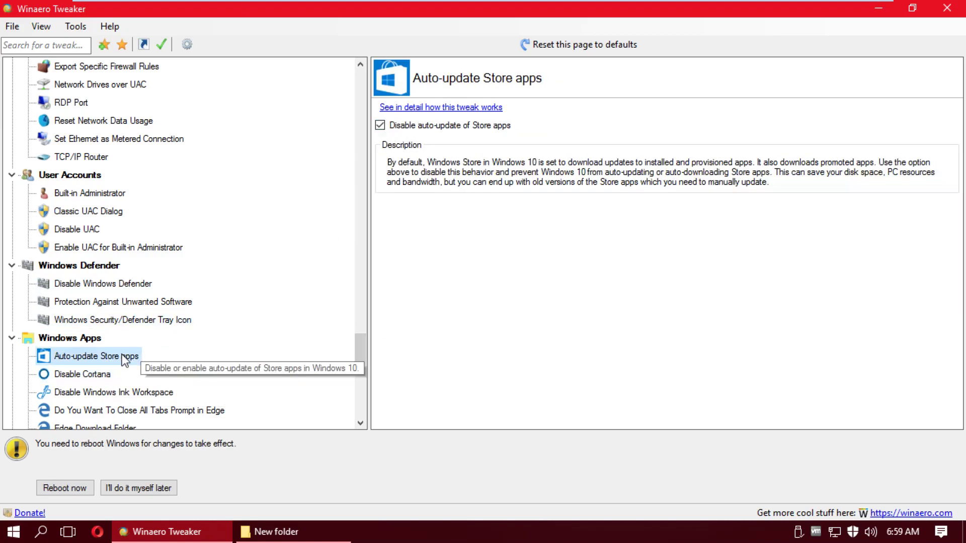
click(101, 375)
click(432, 126)
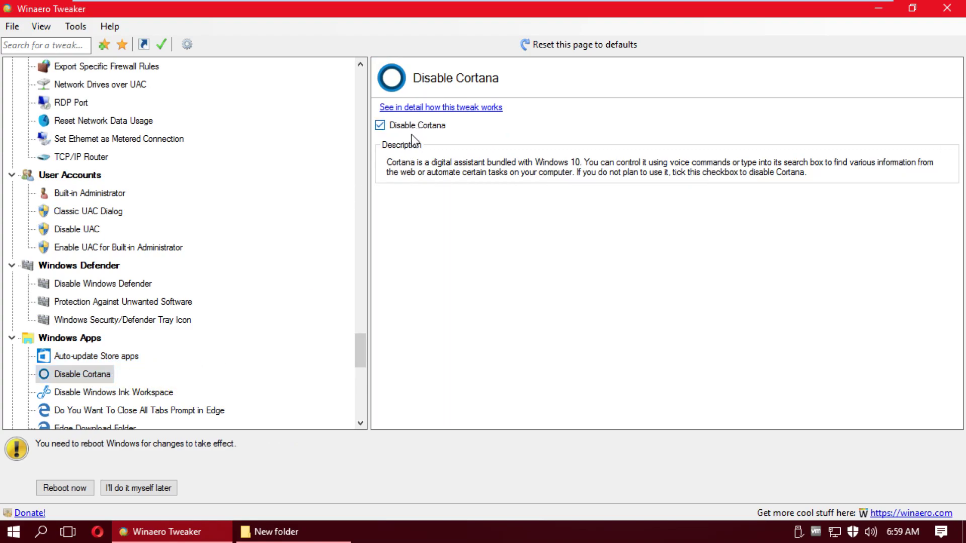
Enable the Disable Telemetry tweak under Privacy and view the Edge Download Folder page
scroll(160, 328, down, 3)
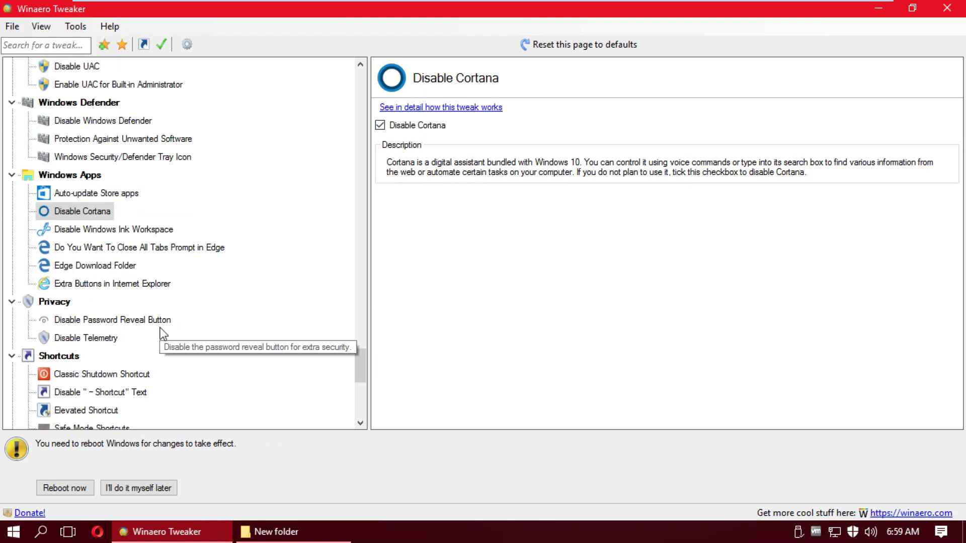
click(117, 392)
click(86, 337)
click(380, 124)
click(116, 265)
View the Classic Calculator page under Get Classic Apps, run calc to check the calculator, and close it
scroll(196, 296, down, 6)
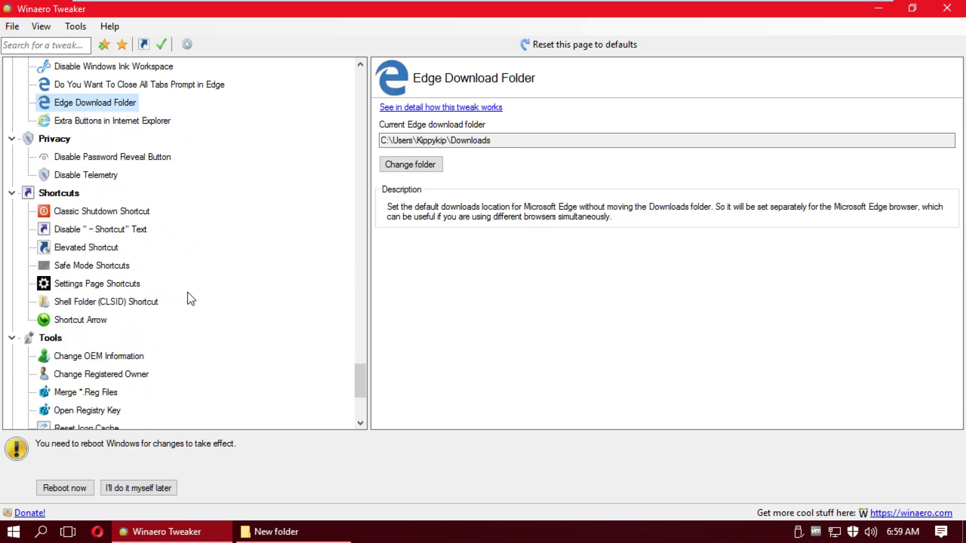
click(112, 338)
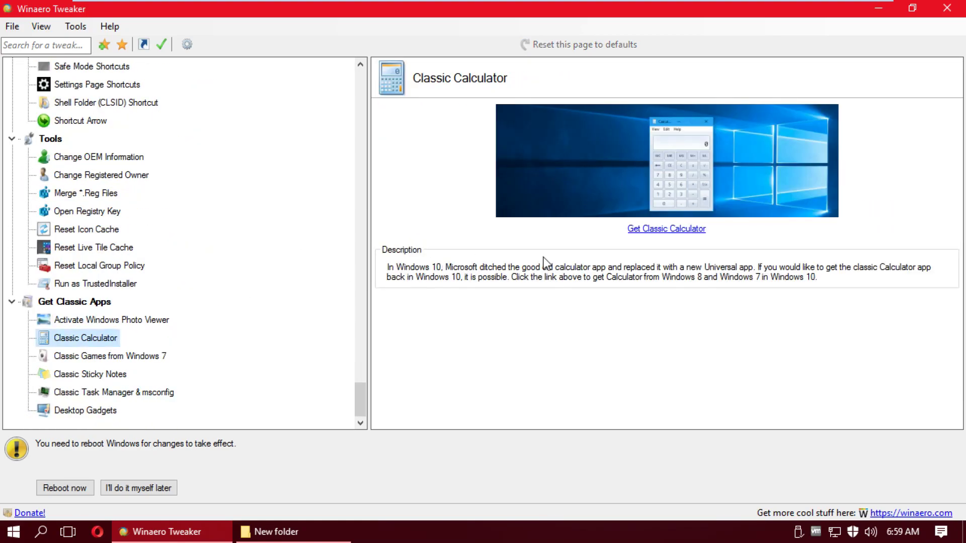
key(super+r)
text(calc)
key(Return)
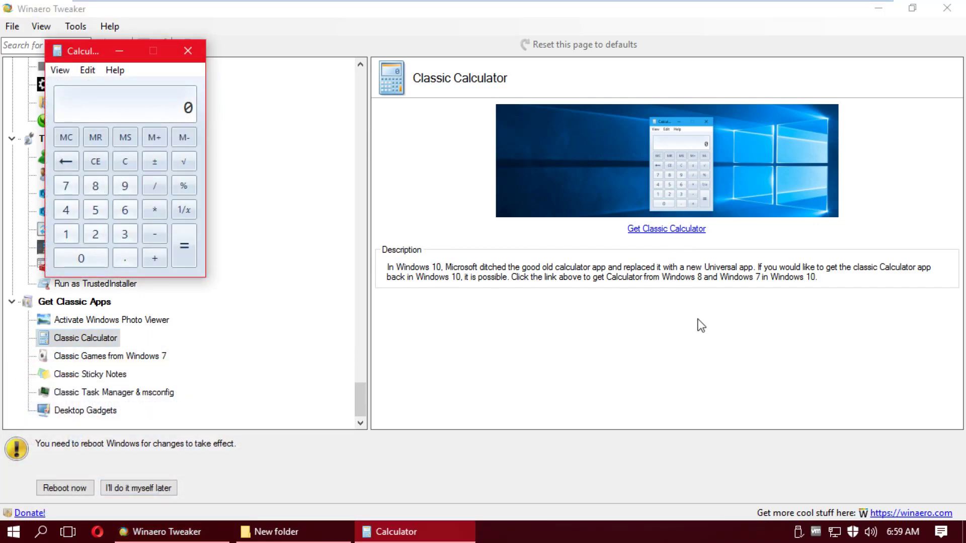
click(117, 52)
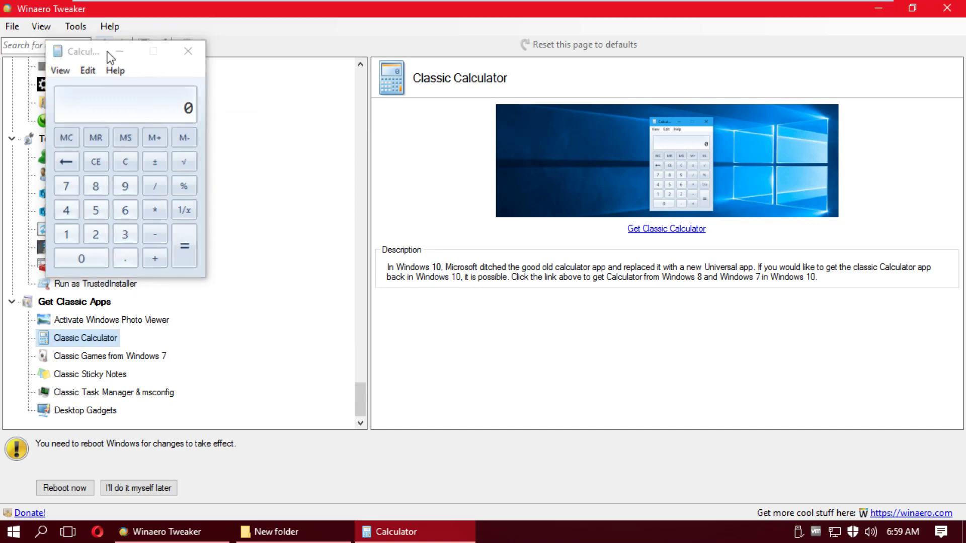
click(456, 515)
click(192, 51)
Restore the Winaero Tweaker window to a smaller size over the desktop and open the Icons page under Advanced Appearance Settings
drag(257, 11, 438, 91)
click(29, 101)
drag(434, 400, 440, 153)
scroll(268, 286, down, 3)
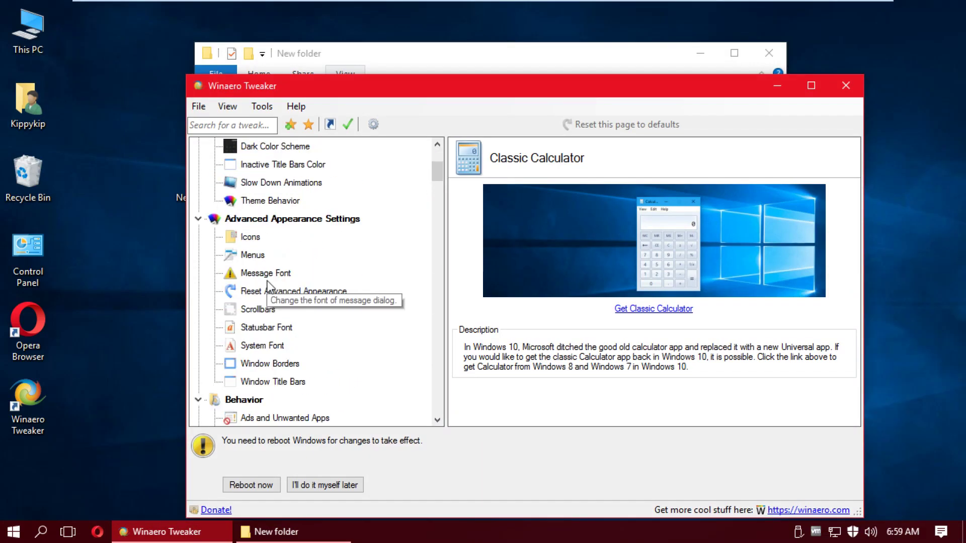
click(246, 242)
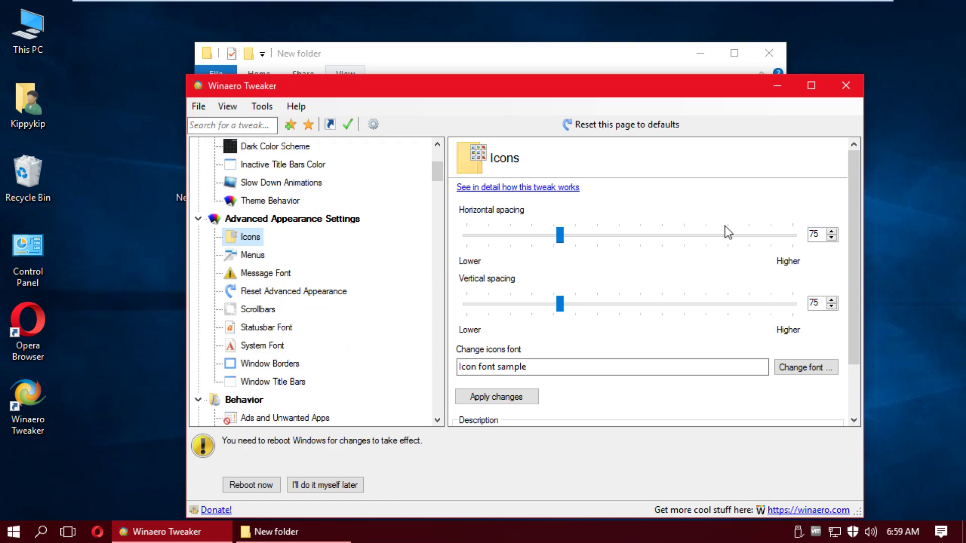
Set the horizontal and vertical icon spacing to 64, apply the changes, and sign out of Windows
double_click(813, 234)
double_click(816, 234)
text(64)
double_click(820, 297)
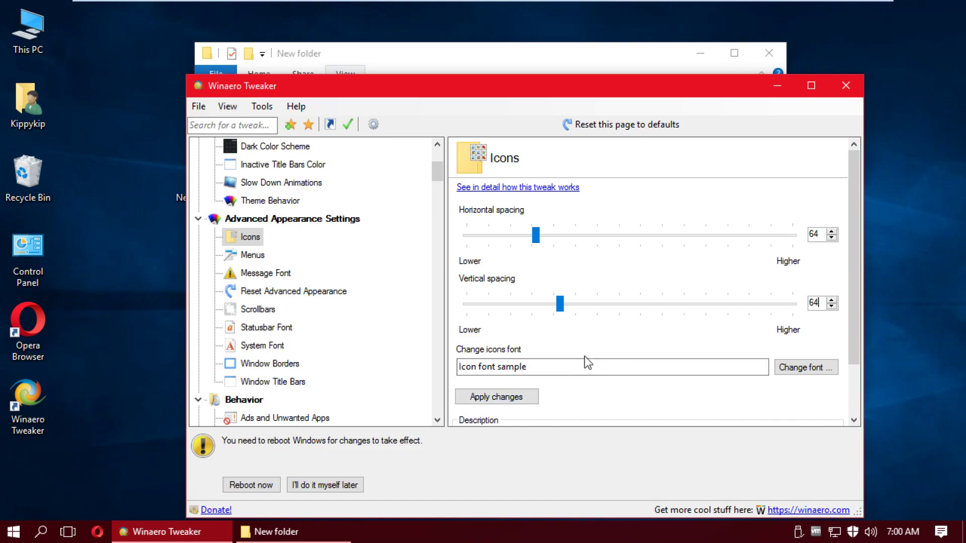
click(524, 396)
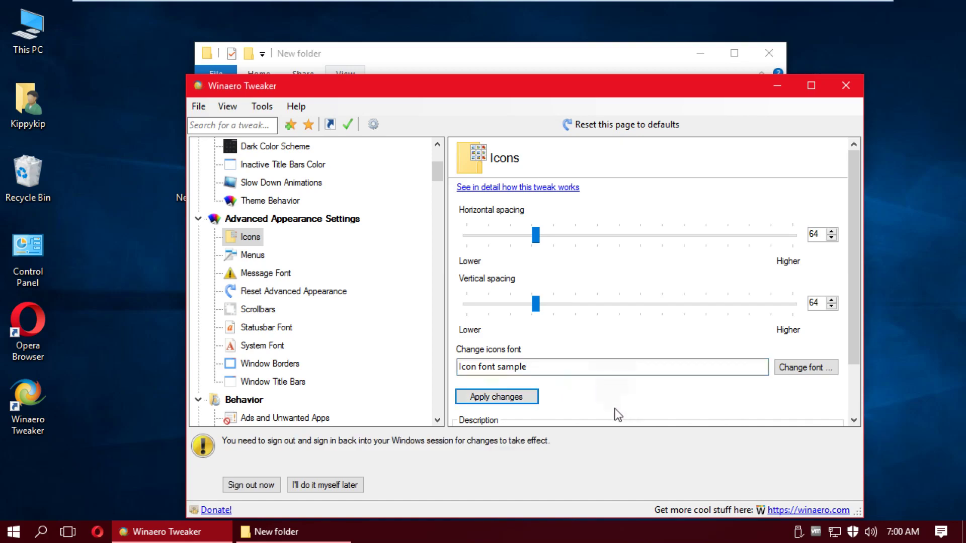
click(272, 484)
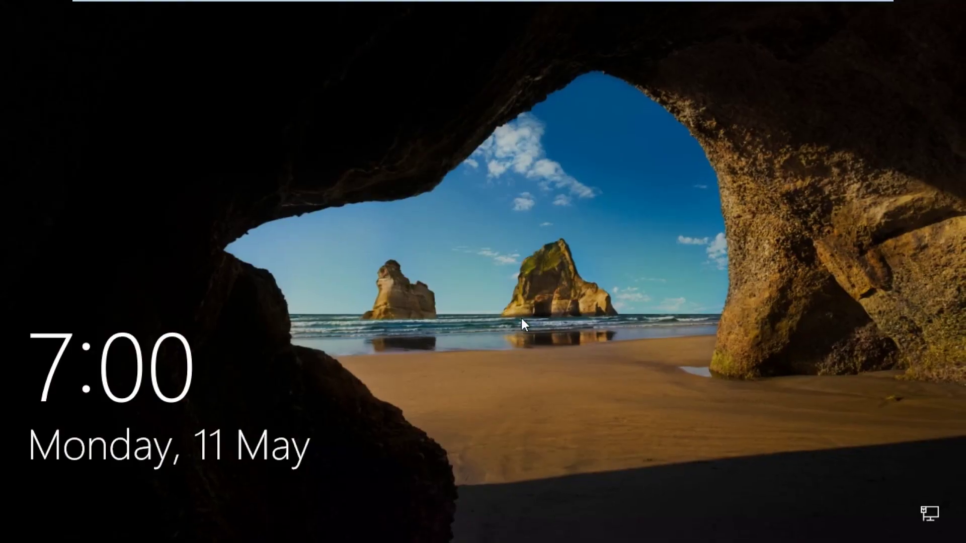
Sign back in to Windows and refresh the desktop
click(521, 316)
click(521, 327)
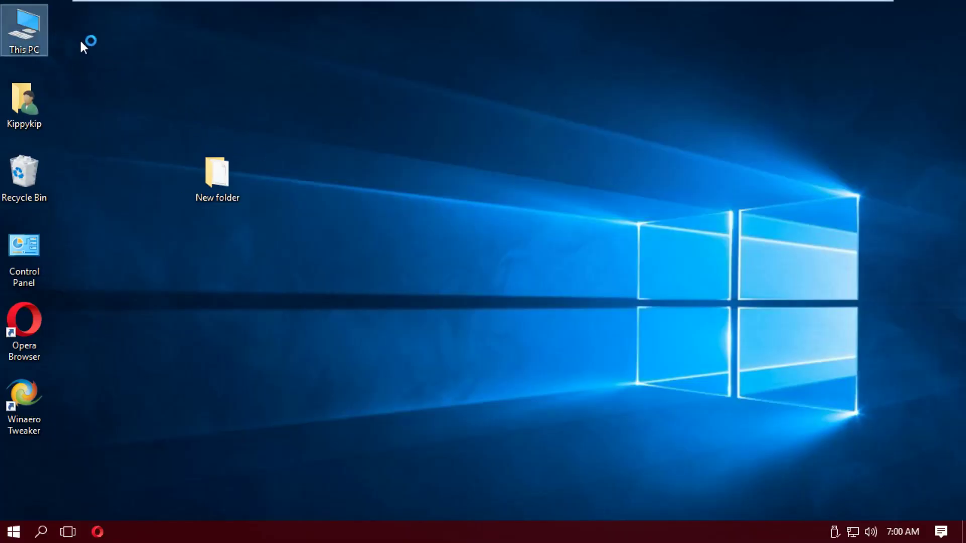
right_click(80, 65)
click(114, 107)
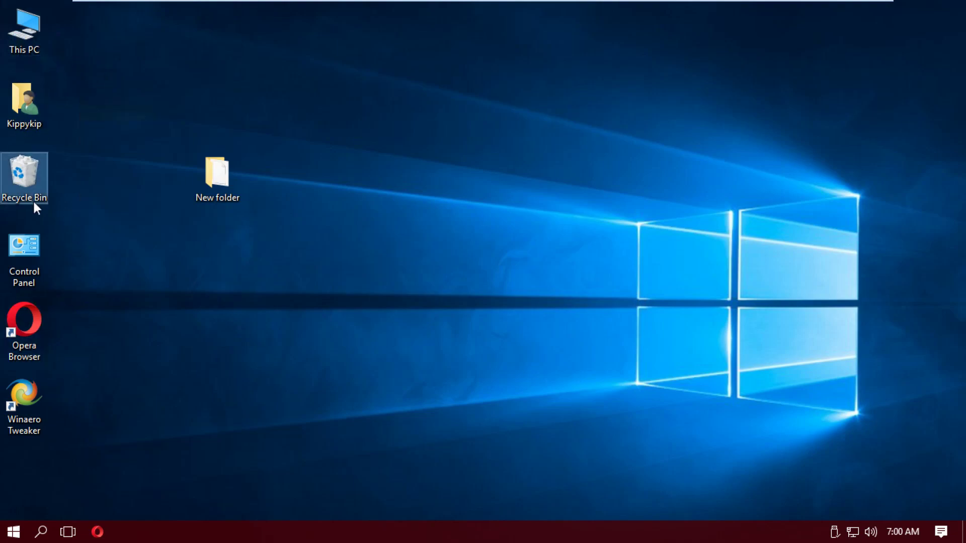
Arrange the Opera Browser, Winaero Tweaker and New folder icons directly below Control Panel in the desktop's icon column
drag(23, 101, 85, 100)
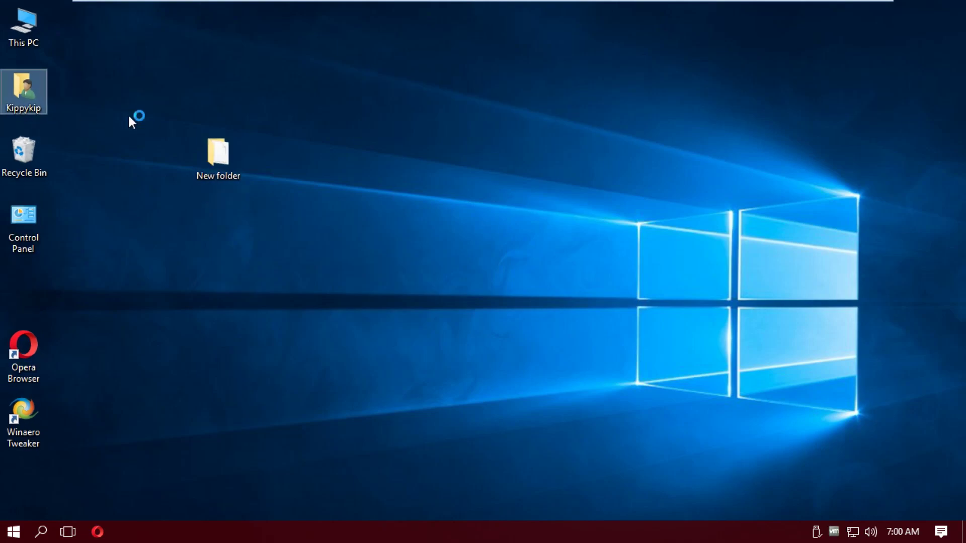
drag(59, 443, 9, 257)
drag(211, 140, 10, 371)
click(30, 335)
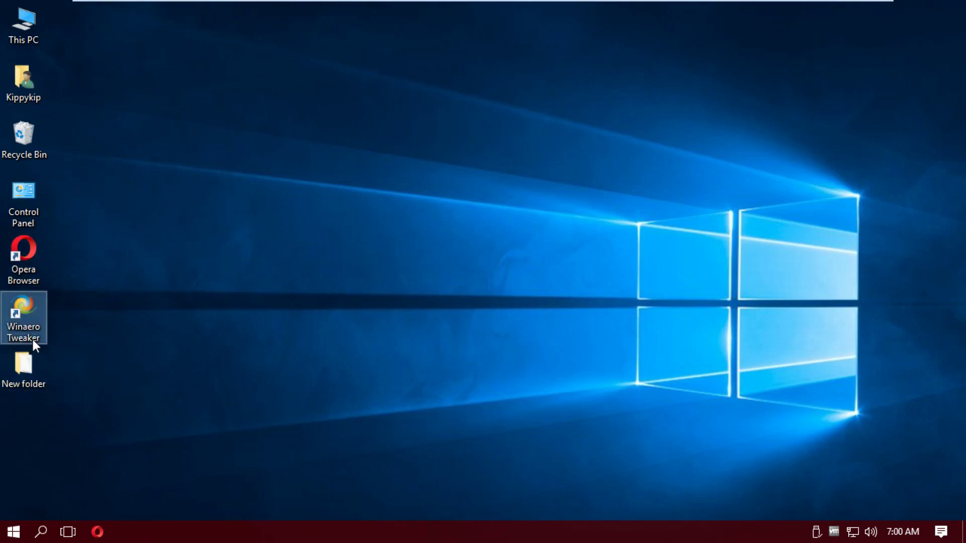
click(20, 155)
click(23, 99)
click(139, 318)
Sort the desktop icons and reverse the sort order, with the user folder first and Opera Browser last
right_click(141, 230)
mouse_move(210, 250)
click(311, 249)
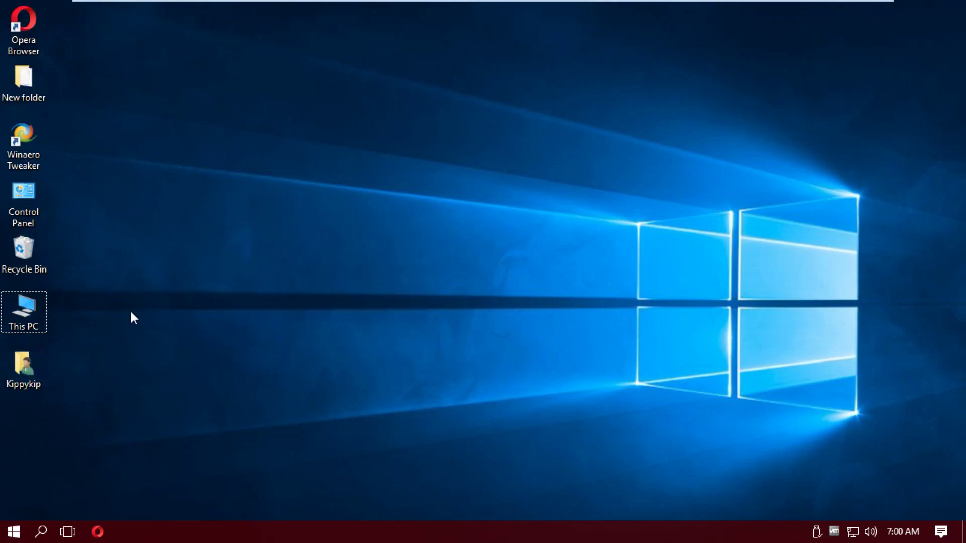
right_click(115, 181)
mouse_move(207, 209)
click(319, 216)
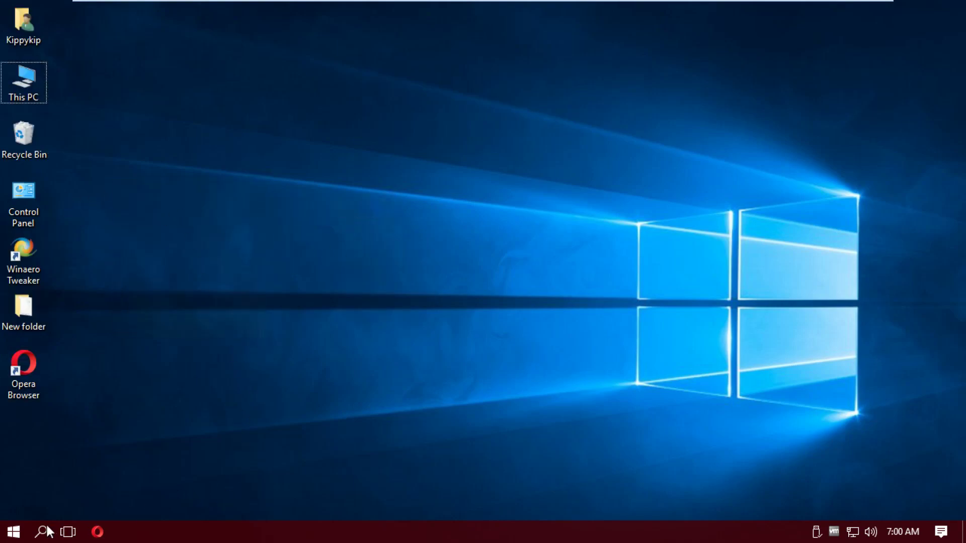
Launch Opera and search the web for openshell
click(98, 533)
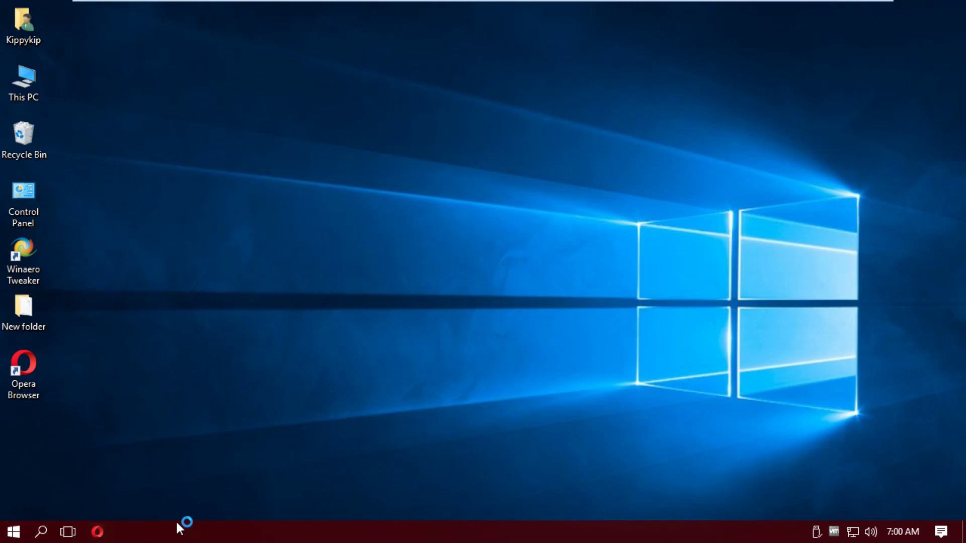
click(12, 538)
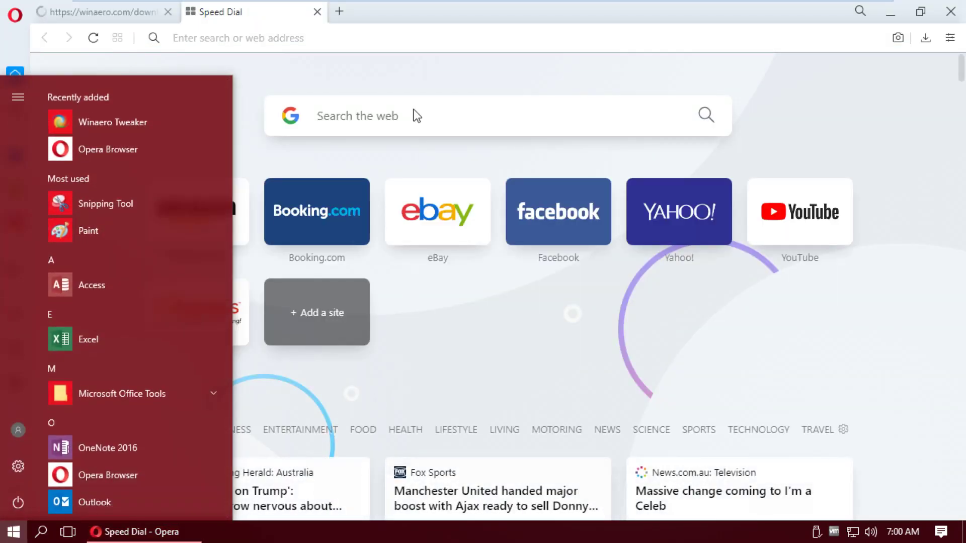
click(309, 35)
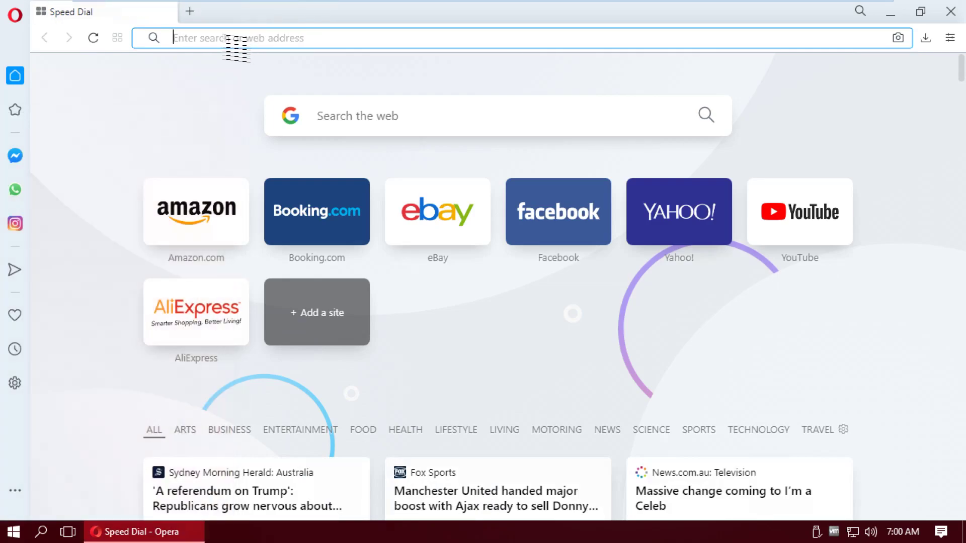
text(openshell)
key(Return)
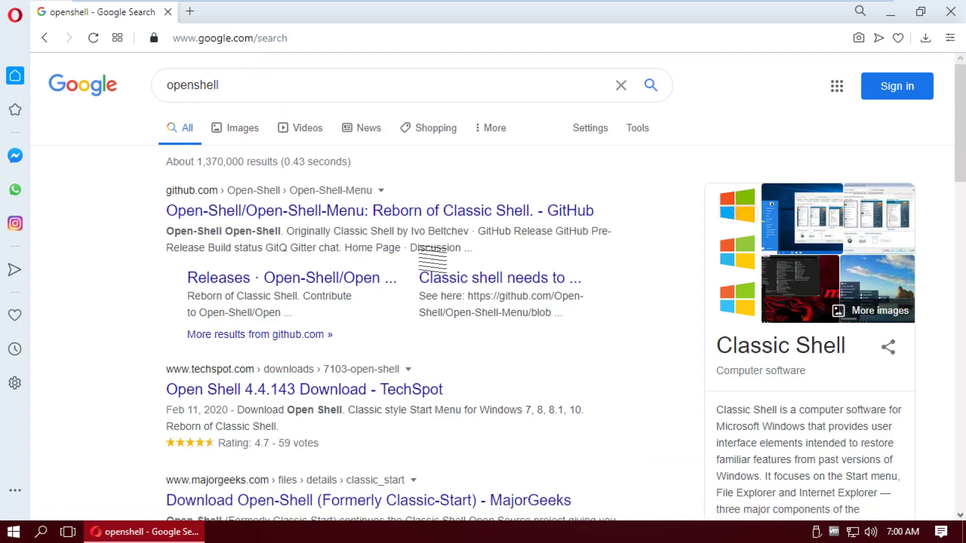
Open the Open-Shell-Menu releases page on GitHub and download OpenShellSetup_4_4_142.exe from the release assets
click(432, 258)
scroll(532, 319, down, 5)
click(561, 240)
scroll(553, 289, down, 5)
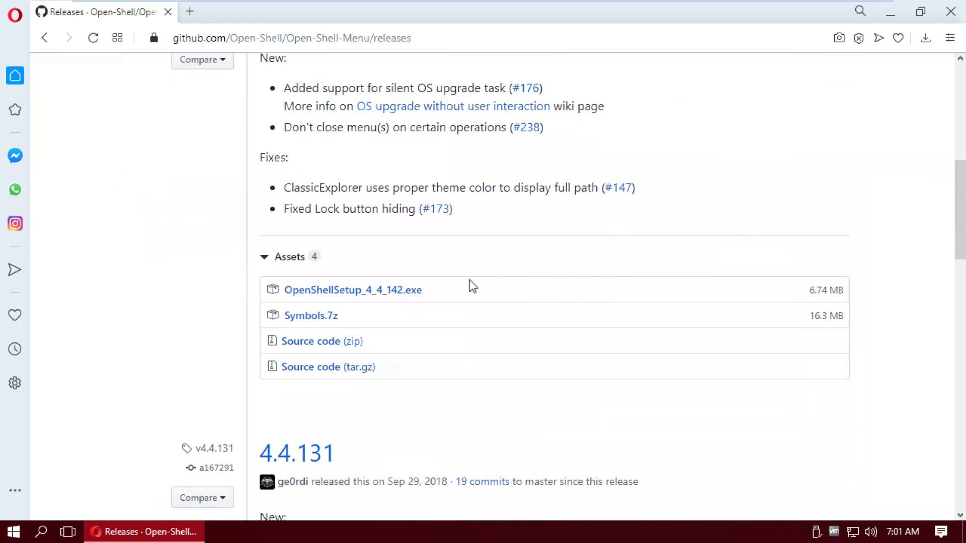
click(414, 290)
click(363, 338)
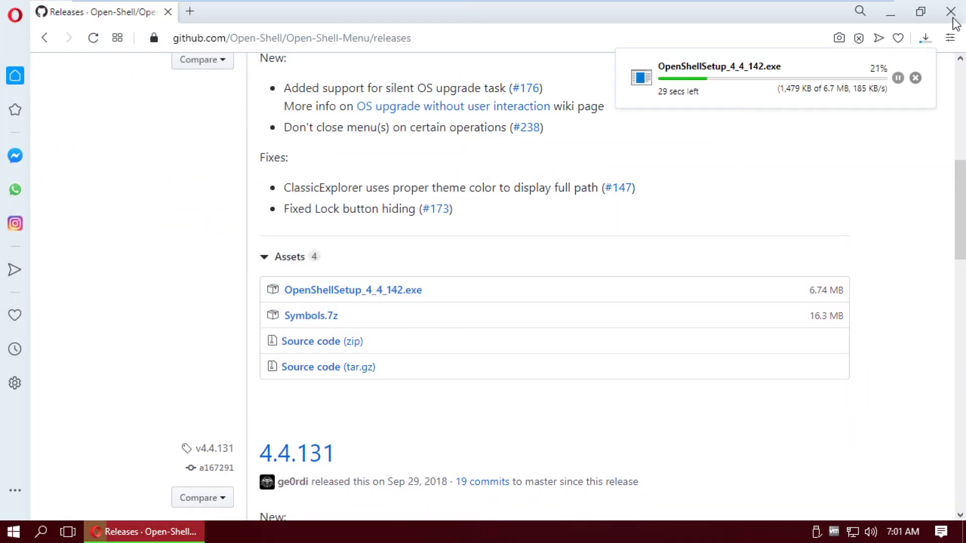
Minimize the browser and launch Winaero Tweaker from the desktop
click(890, 11)
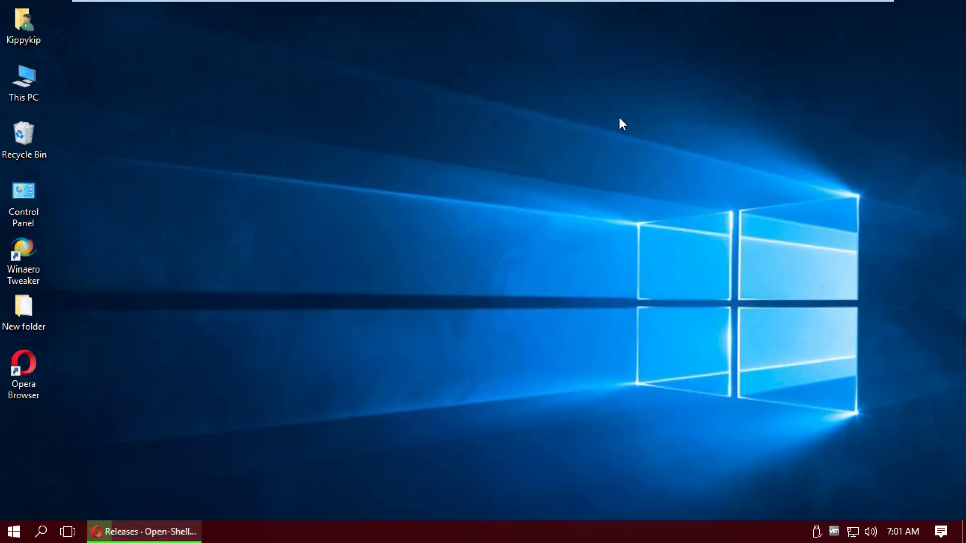
double_click(24, 252)
click(380, 372)
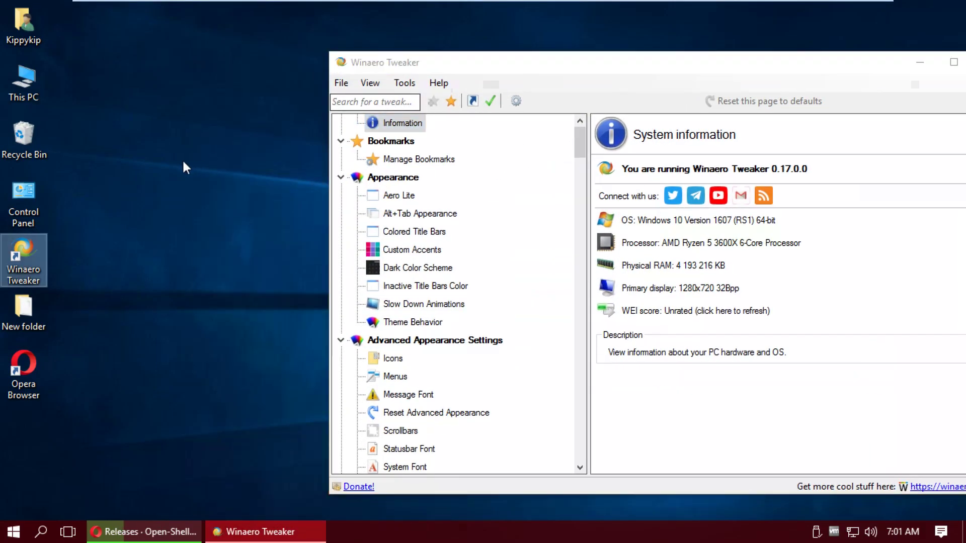
Create a new bitmap image on the desktop and change its extension, naming it New Bitmap Image.png
right_click(182, 158)
mouse_move(242, 265)
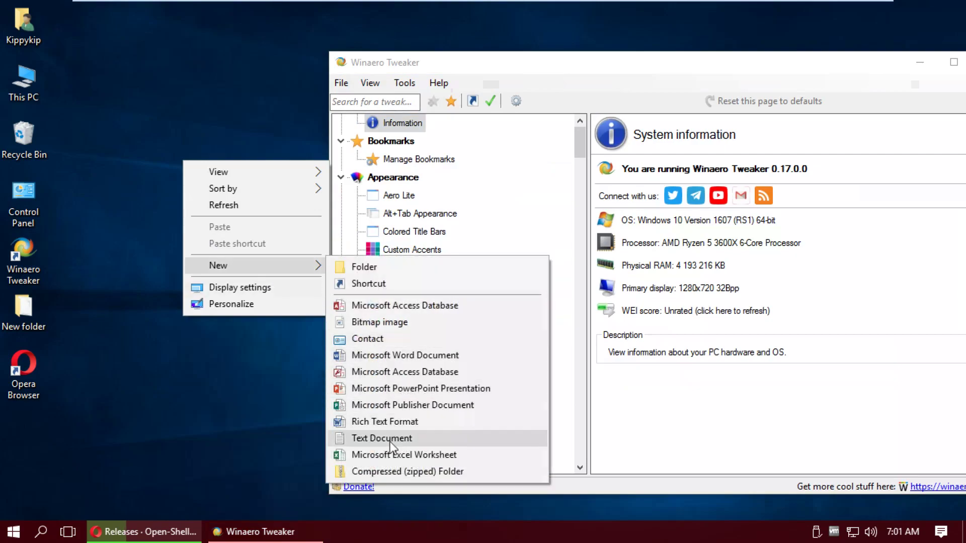
click(398, 322)
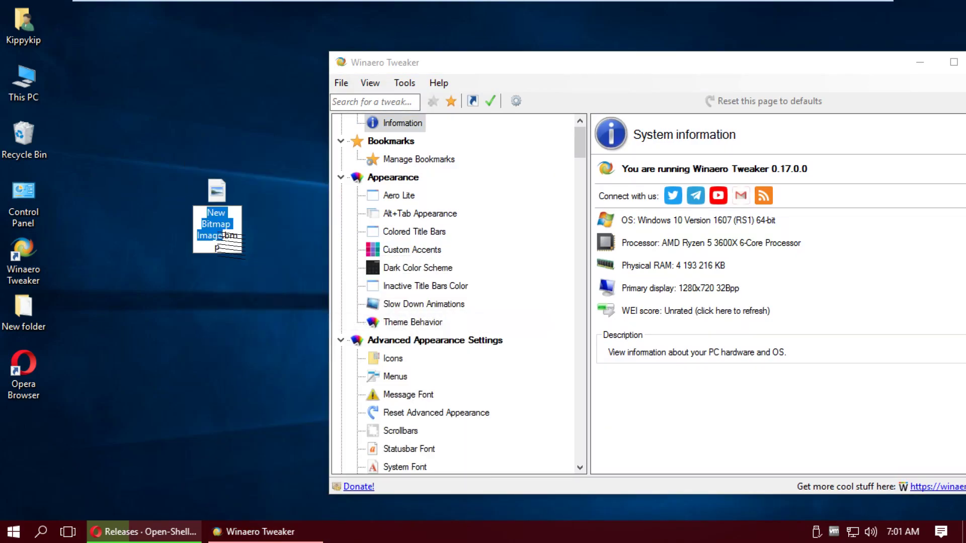
key(End)
key(BackSpace)
key(BackSpace)
key(BackSpace)
text(png)
key(Return)
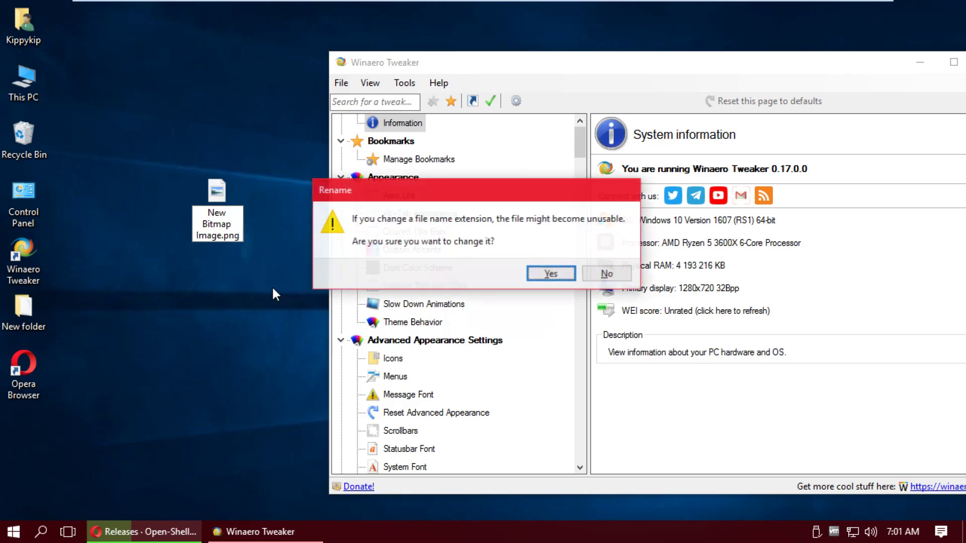
key(Return)
Open New Bitmap Image.png with its default program, scribble on the Paint canvas, and close it without saving
double_click(226, 200)
mouse_move(295, 234)
mouse_down()
mouse_move(356, 324)
mouse_move(306, 300)
mouse_up()
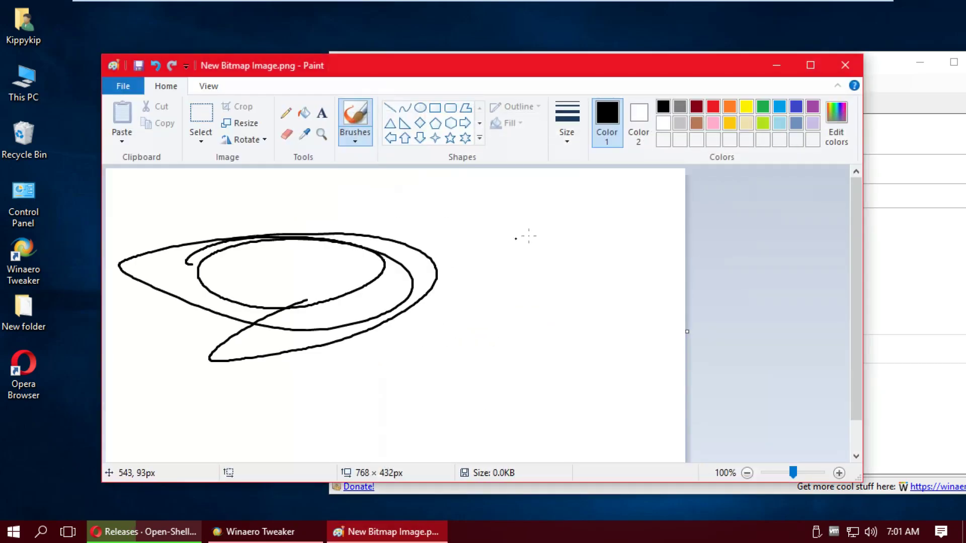
click(845, 65)
click(509, 296)
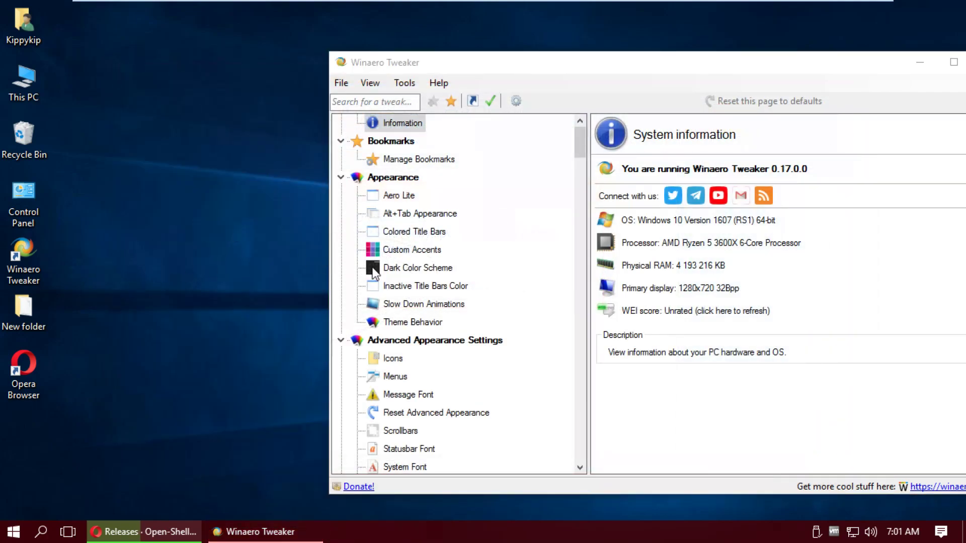
Activate Windows Photo Viewer under Get Classic Apps and reposition the Set Default Programs window
click(511, 275)
scroll(529, 352, down, 20)
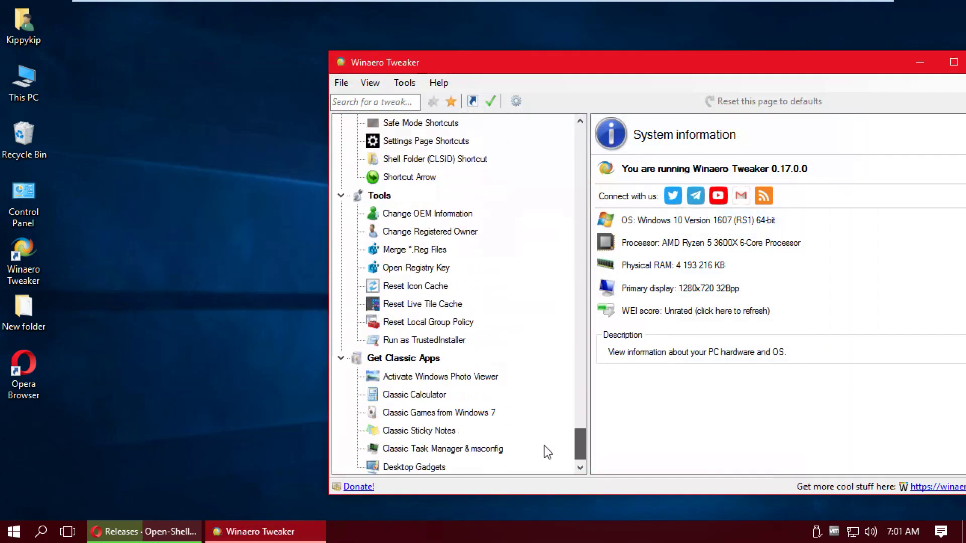
click(450, 360)
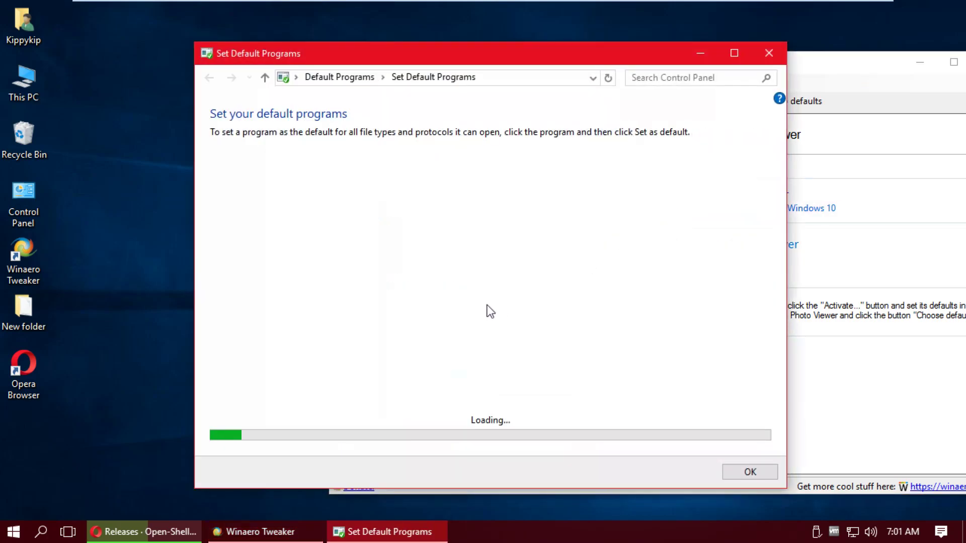
drag(615, 49, 552, 46)
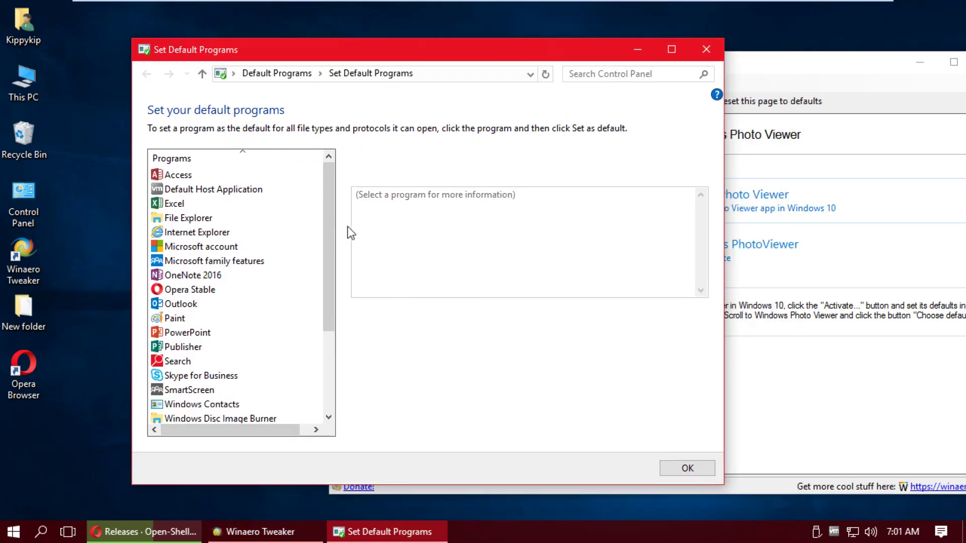
Set Windows Photo Viewer as the default for all its file types and close the Default Programs window
drag(325, 198, 305, 393)
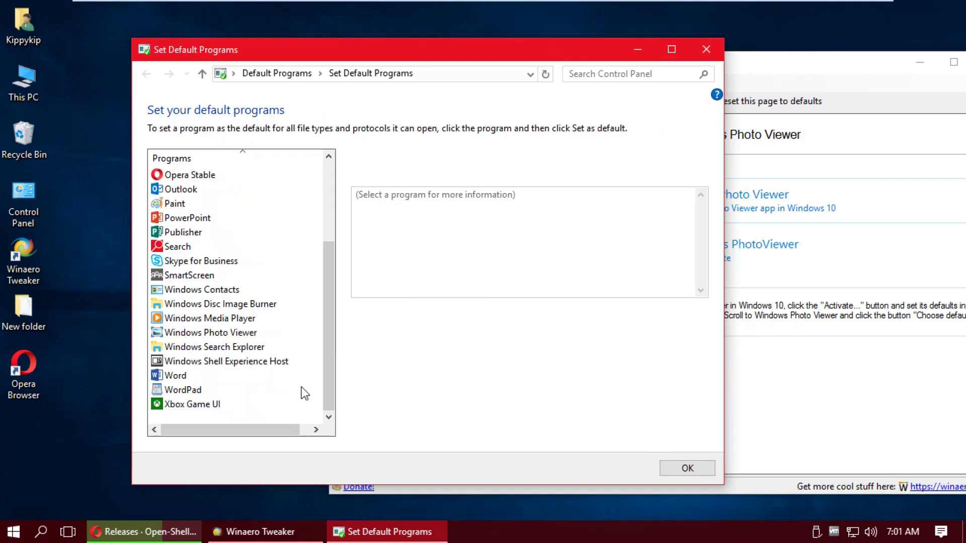
click(240, 332)
click(419, 363)
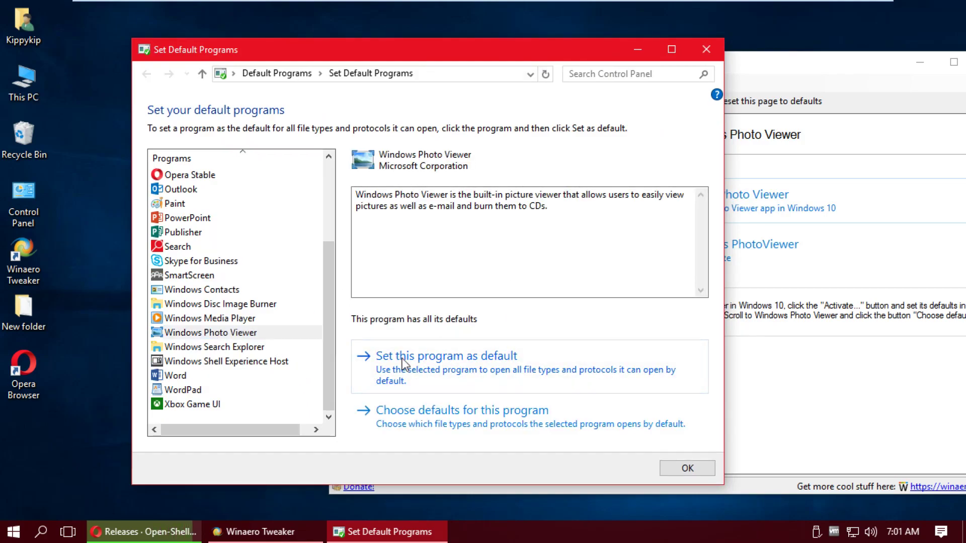
click(684, 468)
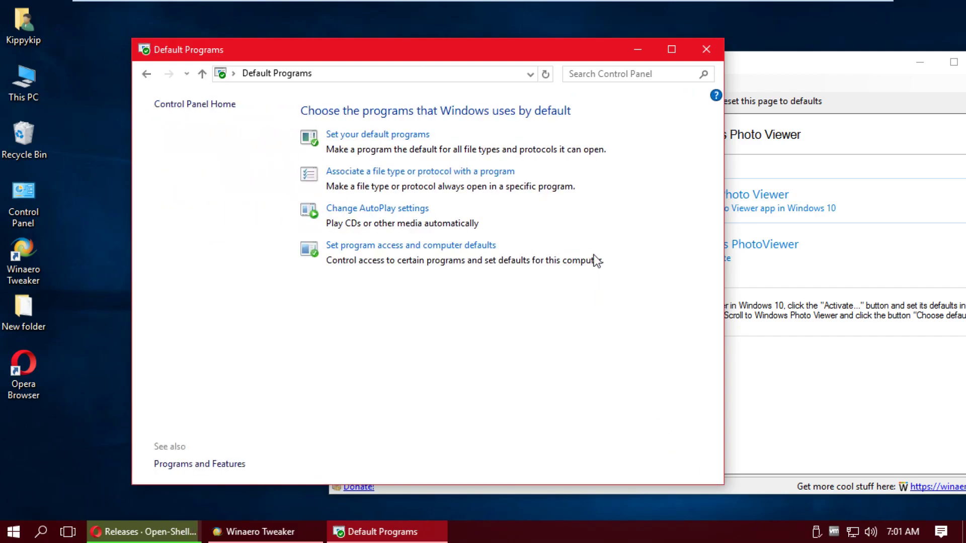
click(707, 53)
Restore the deleted New Bitmap Image.png to the desktop, open it in Windows Photo Viewer, and close the viewer
right_click(150, 209)
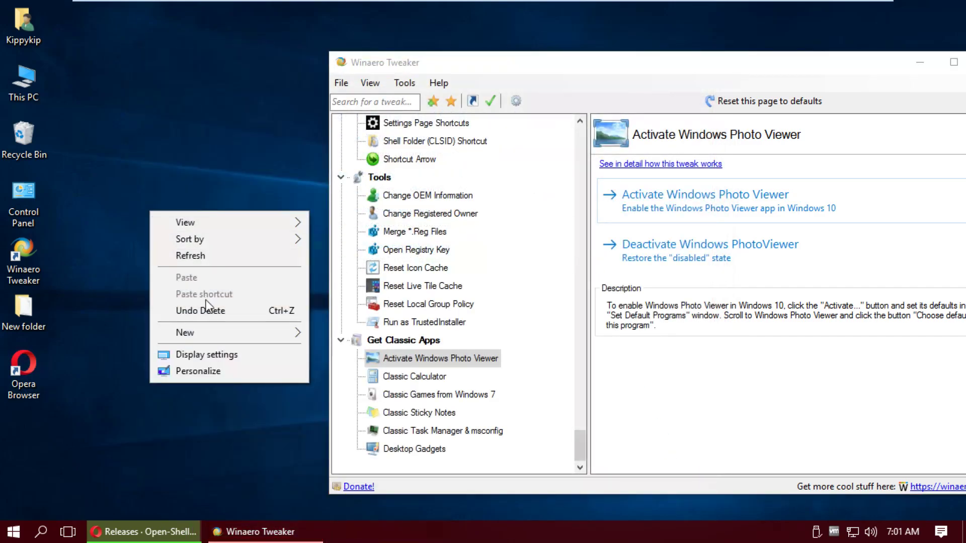
click(210, 311)
double_click(39, 419)
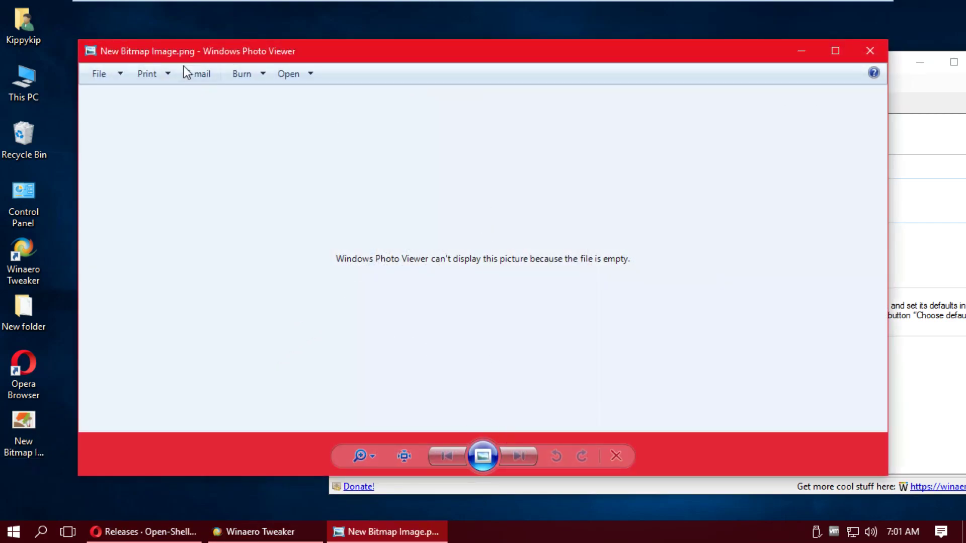
click(870, 51)
Open New Bitmap Image.png in Paint, draw a freehand brush scribble, save the image, and close Paint
right_click(38, 421)
mouse_move(217, 232)
click(278, 233)
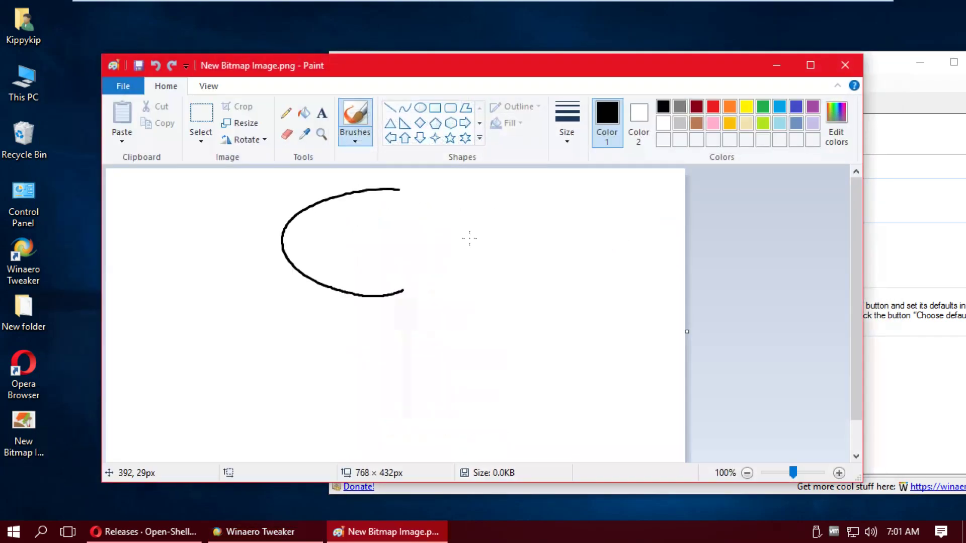
mouse_move(469, 238)
mouse_down()
mouse_move(626, 317)
mouse_move(653, 315)
mouse_up()
key(ctrl+s)
click(845, 64)
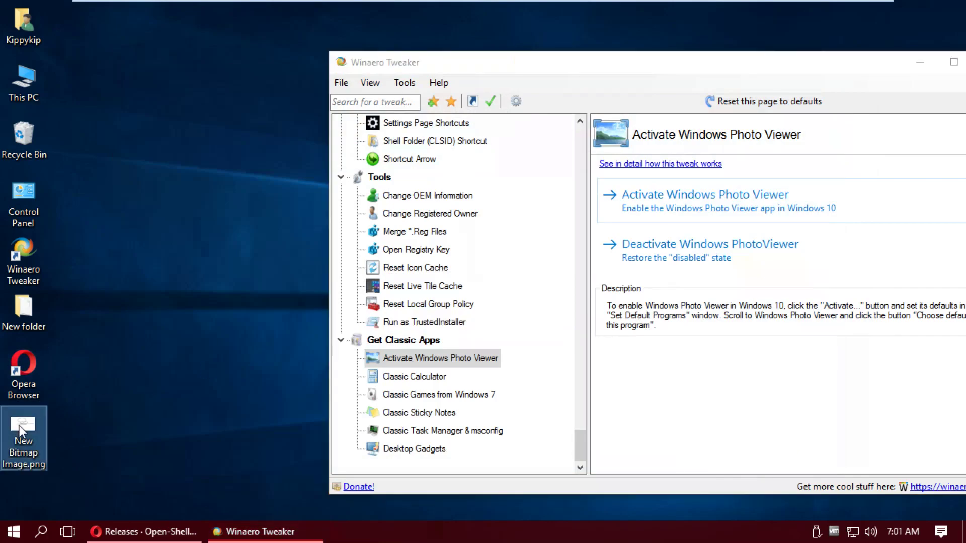
View the saved New Bitmap Image.png in Windows Photo Viewer, and close both the viewer and Winaero Tweaker
double_click(19, 425)
scroll(438, 239, up, 4)
scroll(446, 235, down, 4)
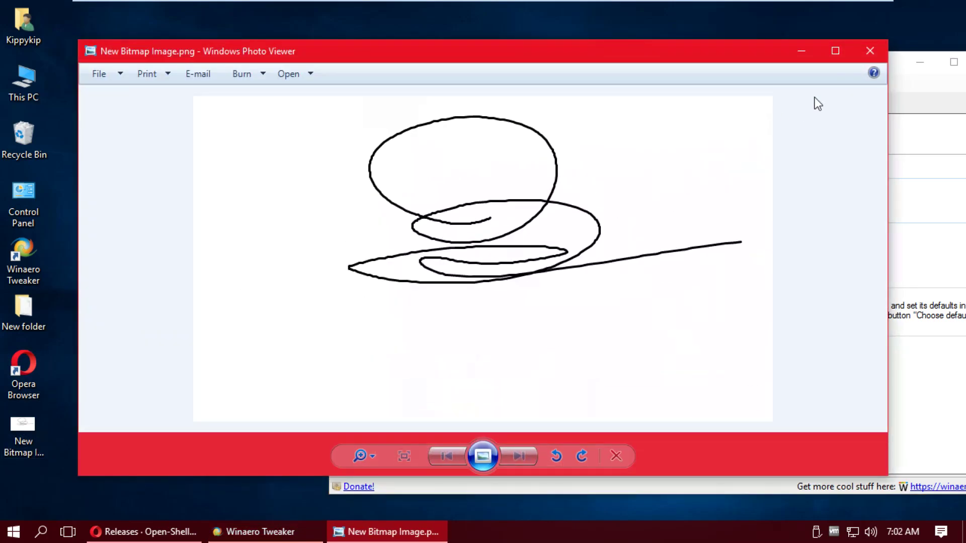
click(870, 51)
drag(860, 57, 649, 57)
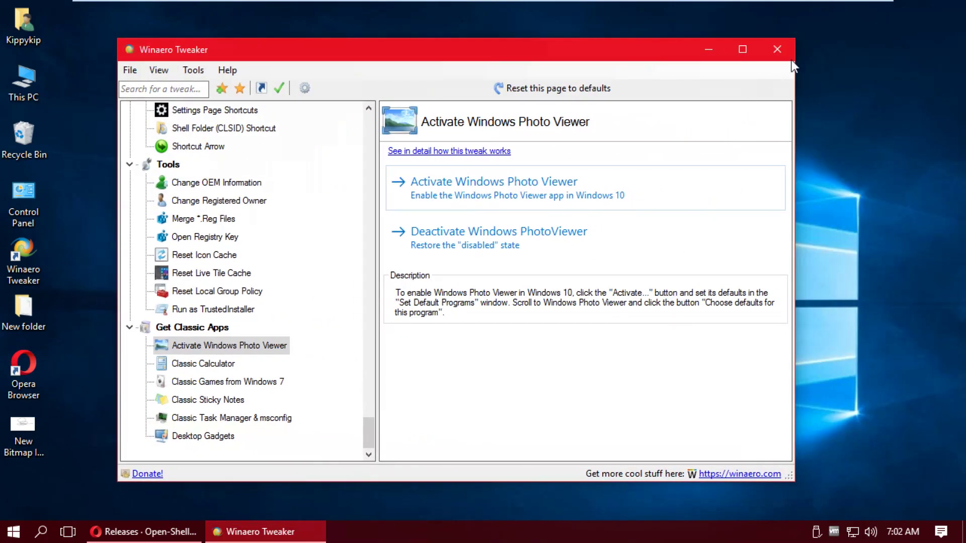
click(781, 53)
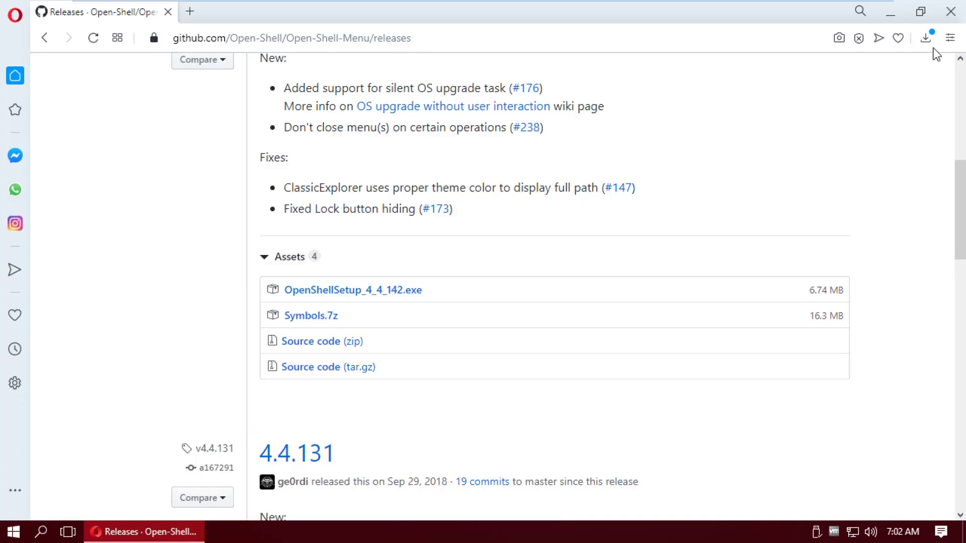
Run the downloaded OpenShellSetup_4_4_142.exe, accept the license agreement, and advance the setup wizard to the feature selection
click(926, 38)
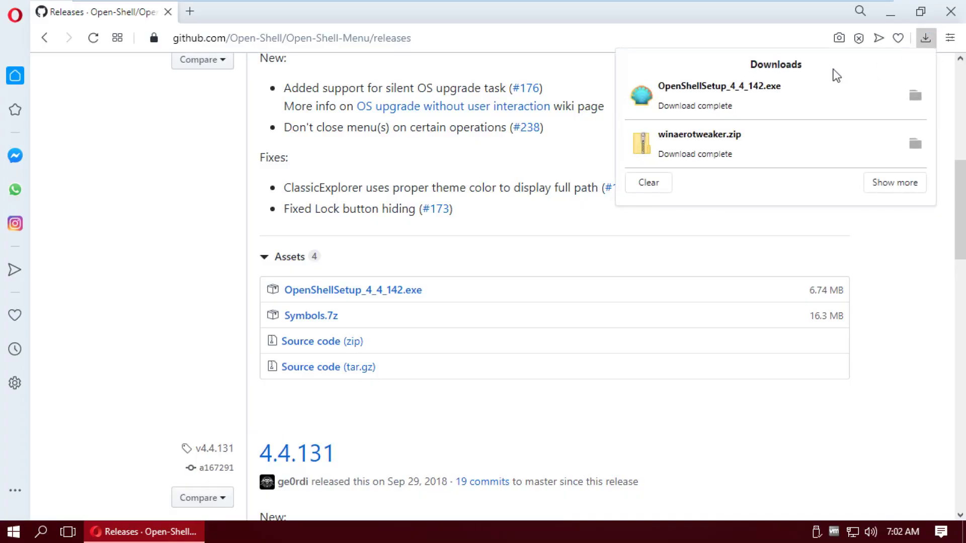
click(768, 96)
click(554, 286)
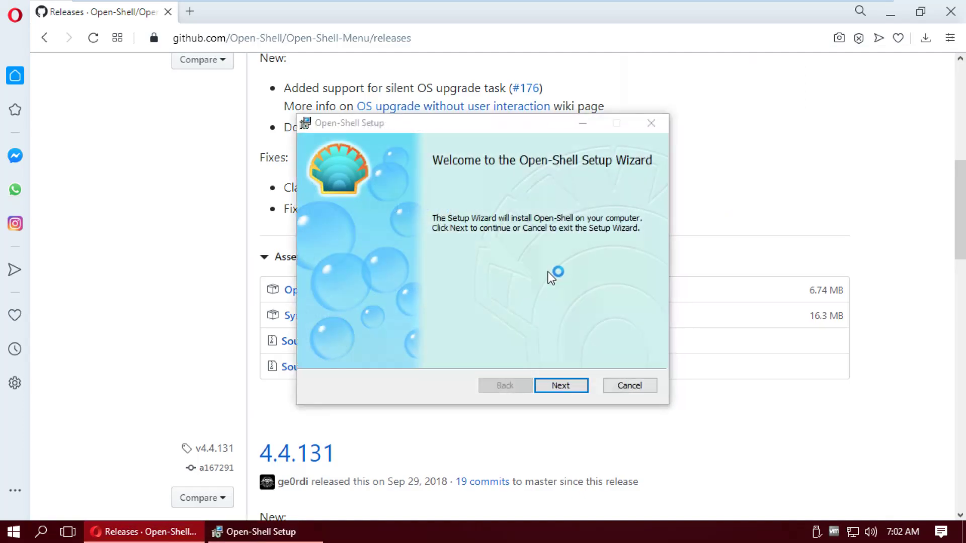
click(559, 386)
key(alt+a)
click(560, 386)
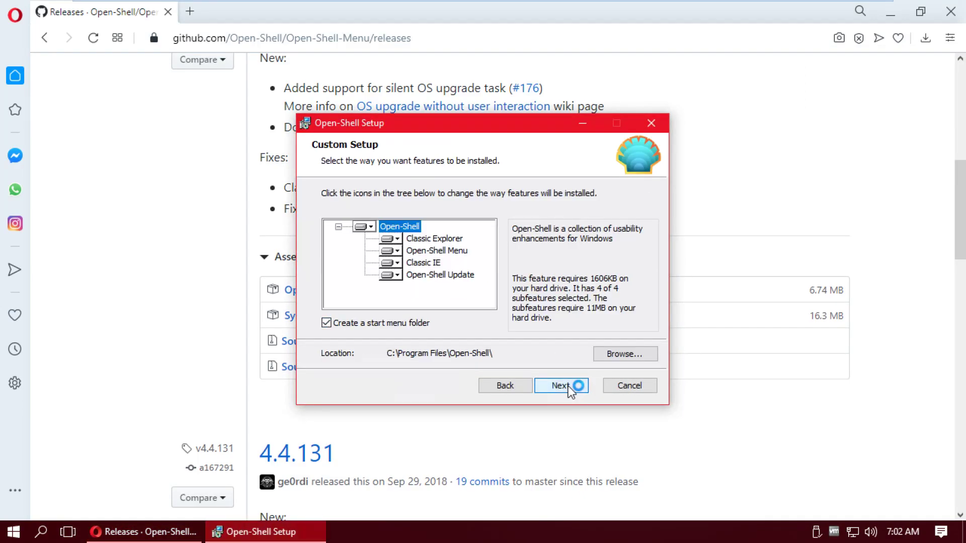
Exclude the Open-Shell Update feature, install Open-Shell, finish the setup wizard, and close the browser window
click(397, 275)
click(405, 330)
click(586, 393)
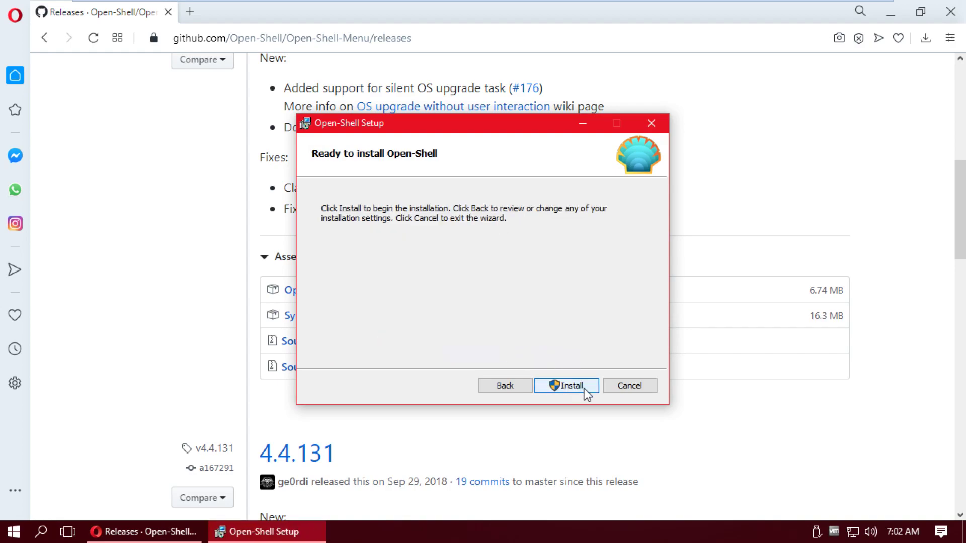
click(582, 391)
click(418, 387)
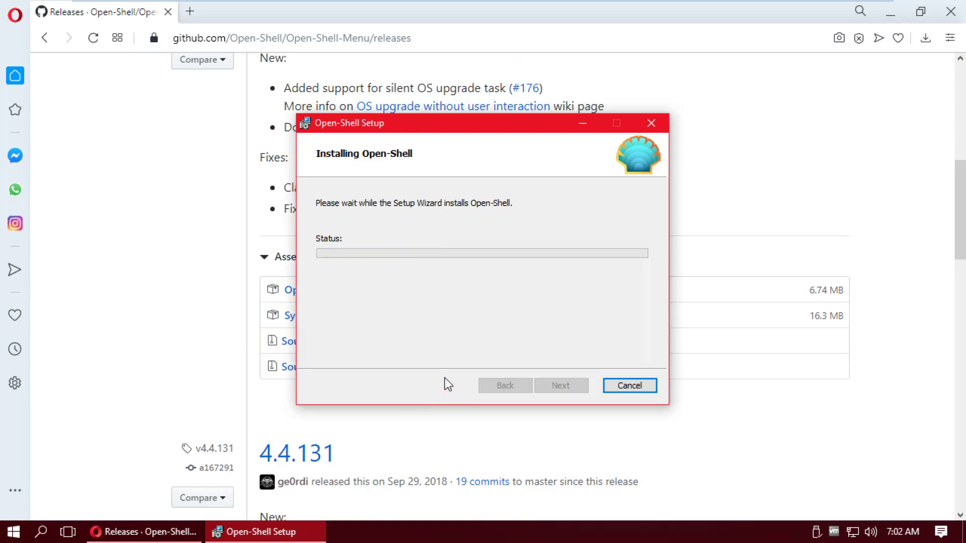
click(539, 387)
click(951, 11)
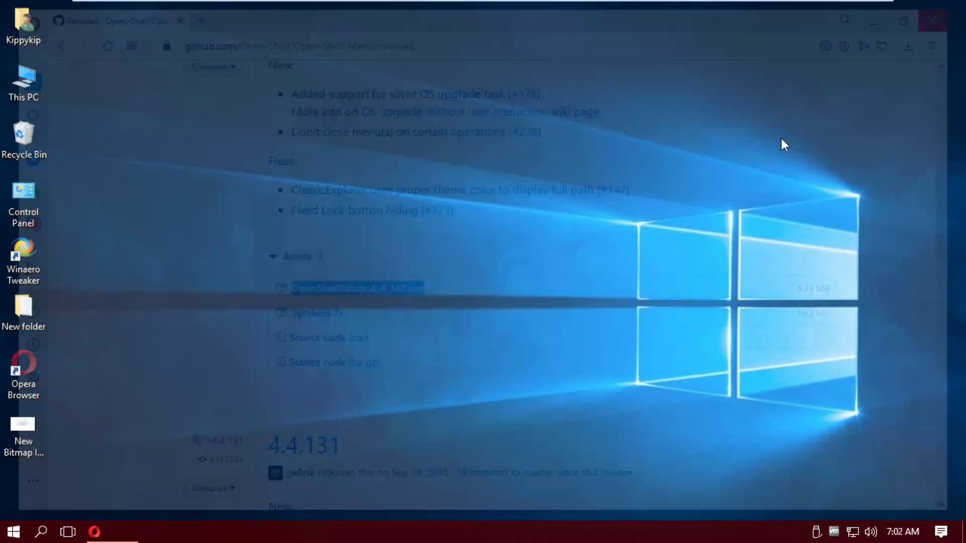
Set the Windows 7 style start menu's skin to Windows Aero, save the Open-Shell settings, and check the resulting start menu
click(13, 532)
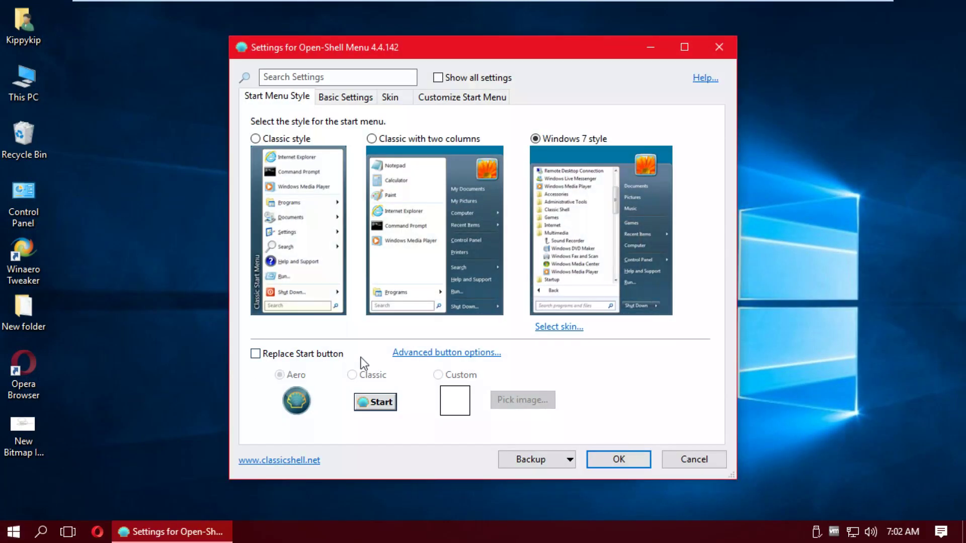
click(14, 532)
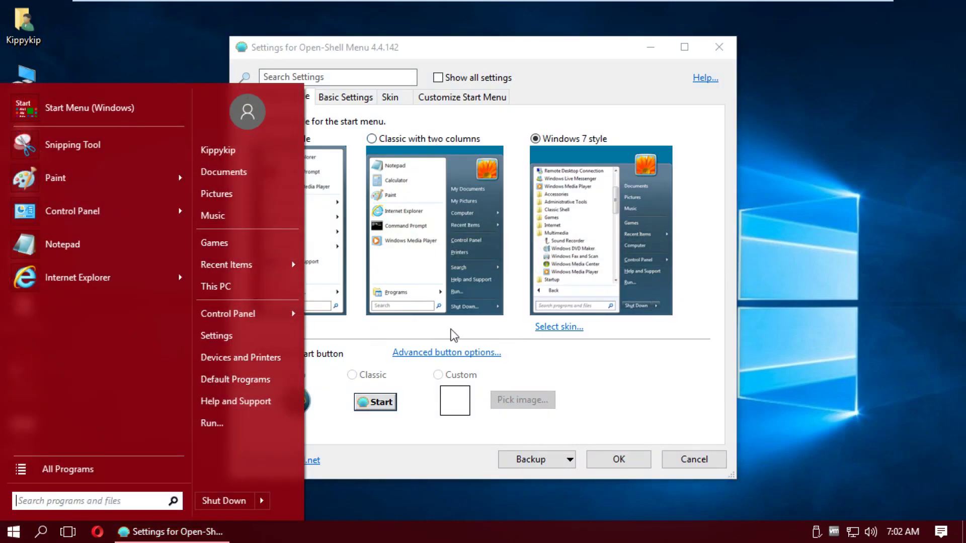
click(571, 328)
click(391, 125)
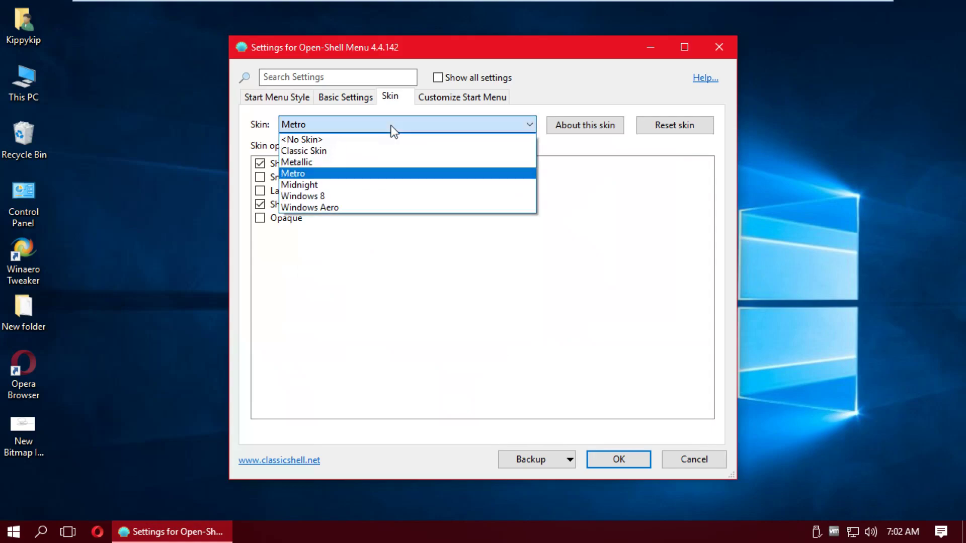
click(330, 210)
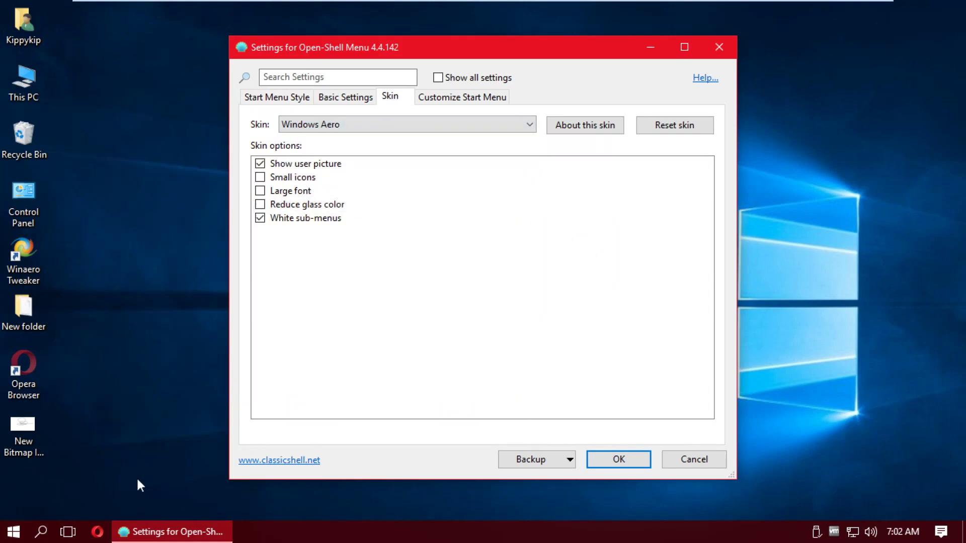
key(super)
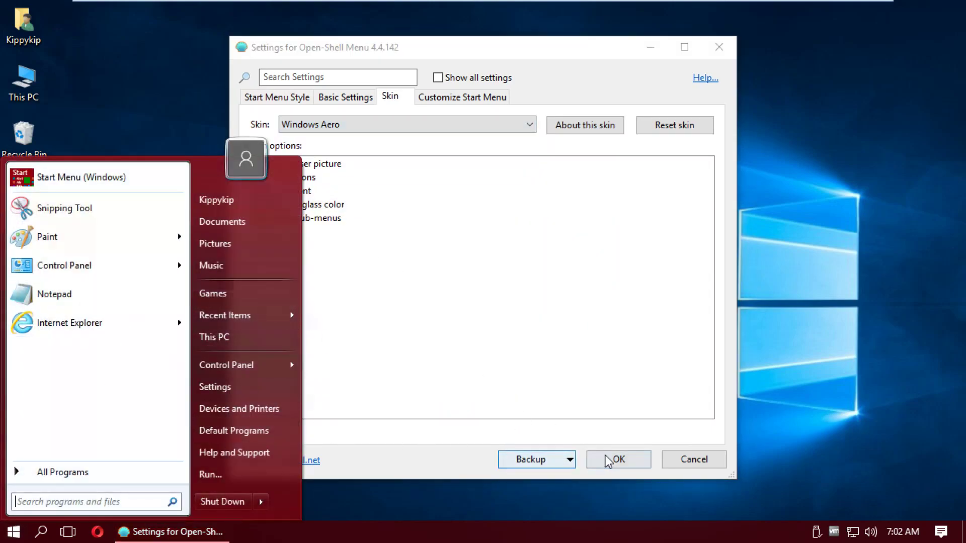
click(608, 460)
key(super)
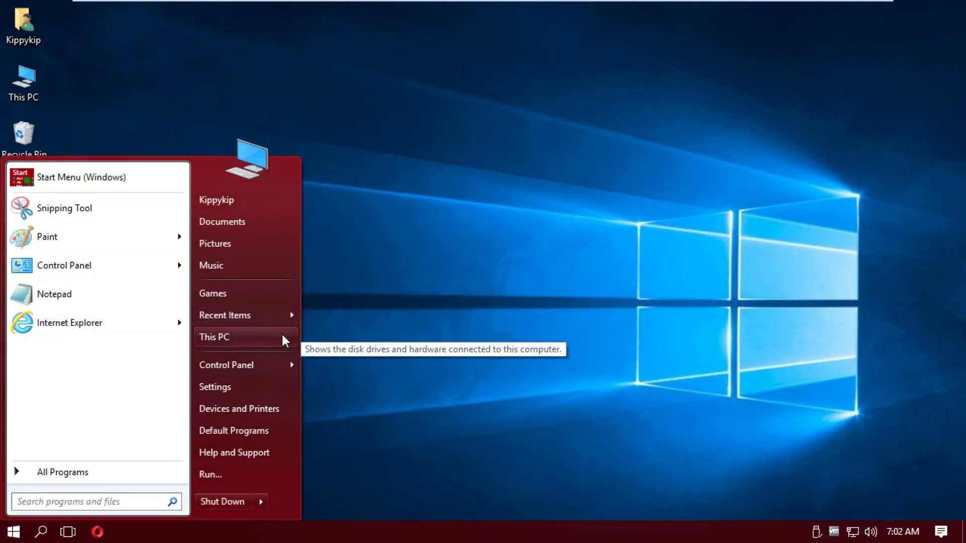
click(358, 305)
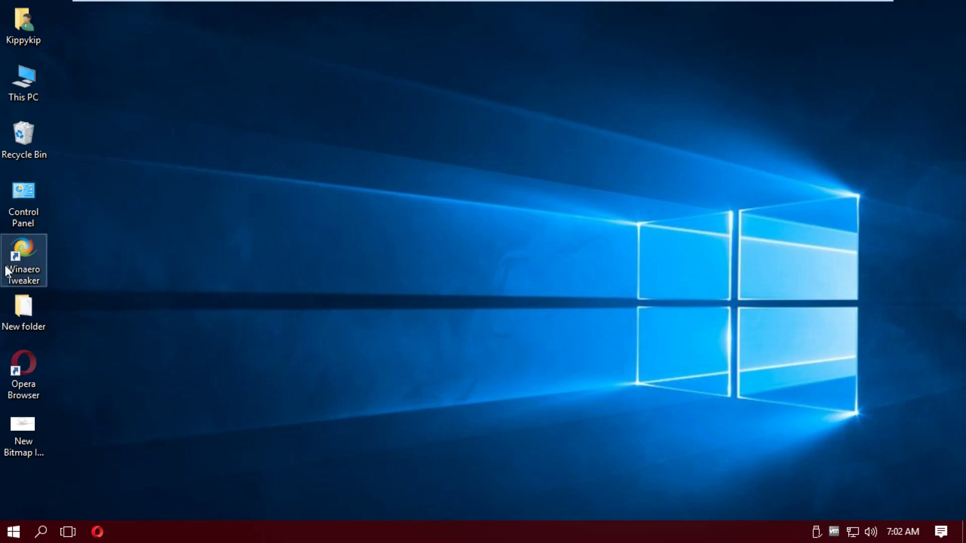
Open the Music folder from the start menu, maximize its window, and deselect the music files
click(13, 531)
click(254, 262)
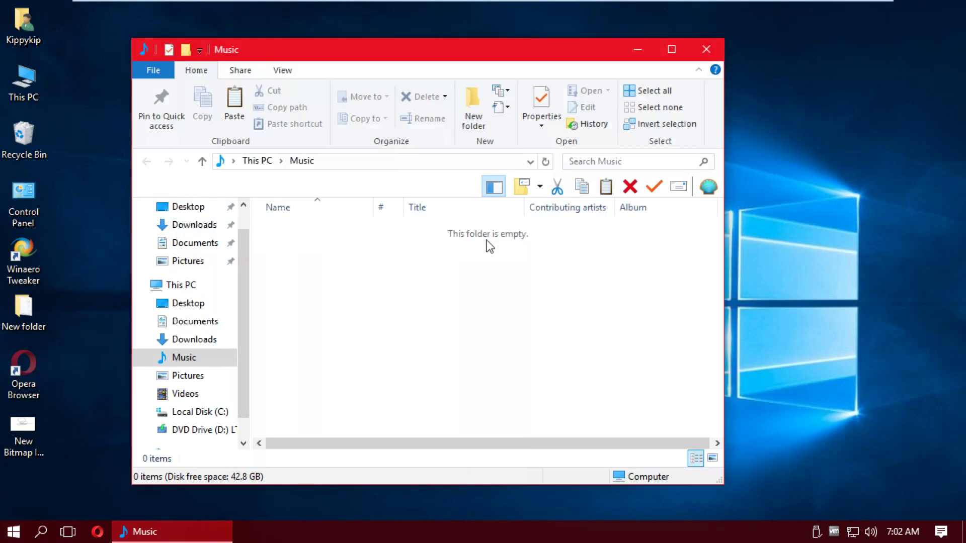
mouse_move(834, 5)
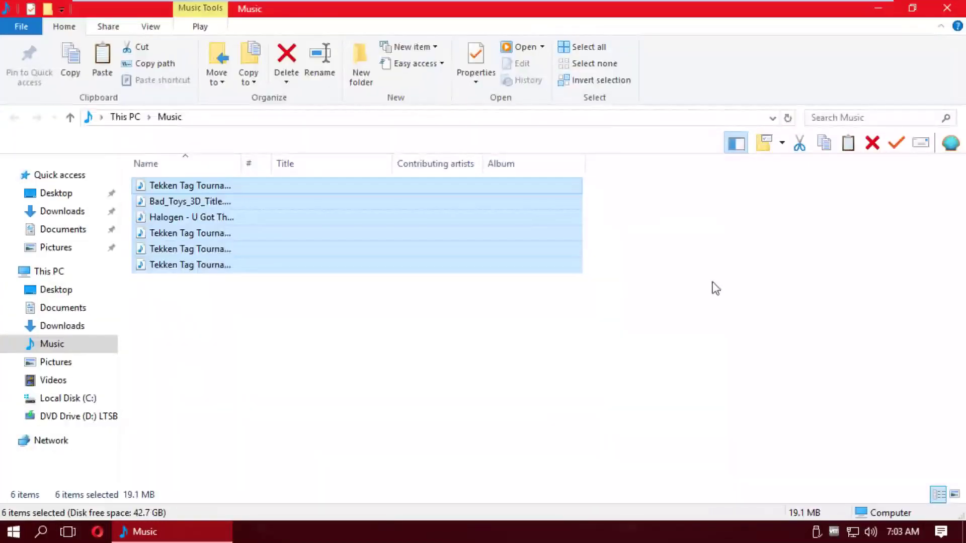
click(714, 287)
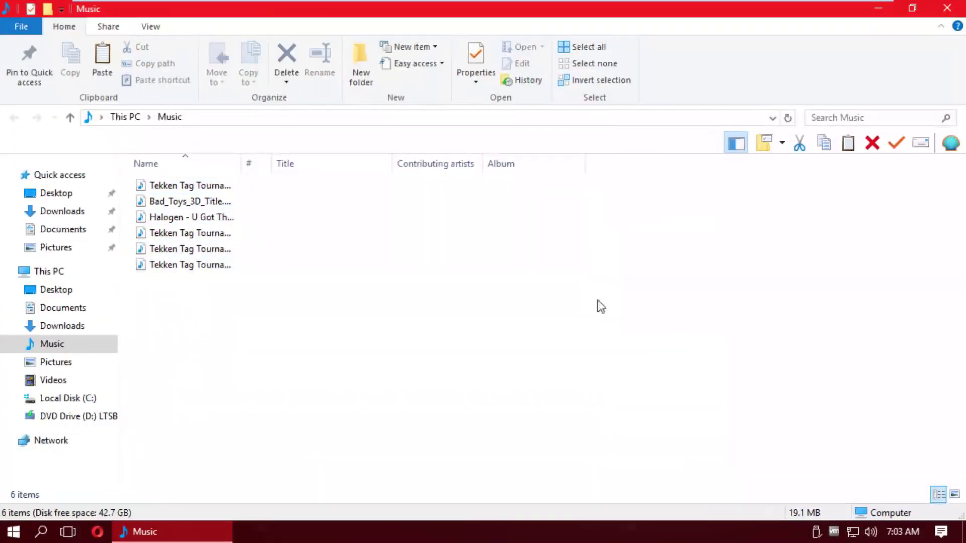
click(353, 270)
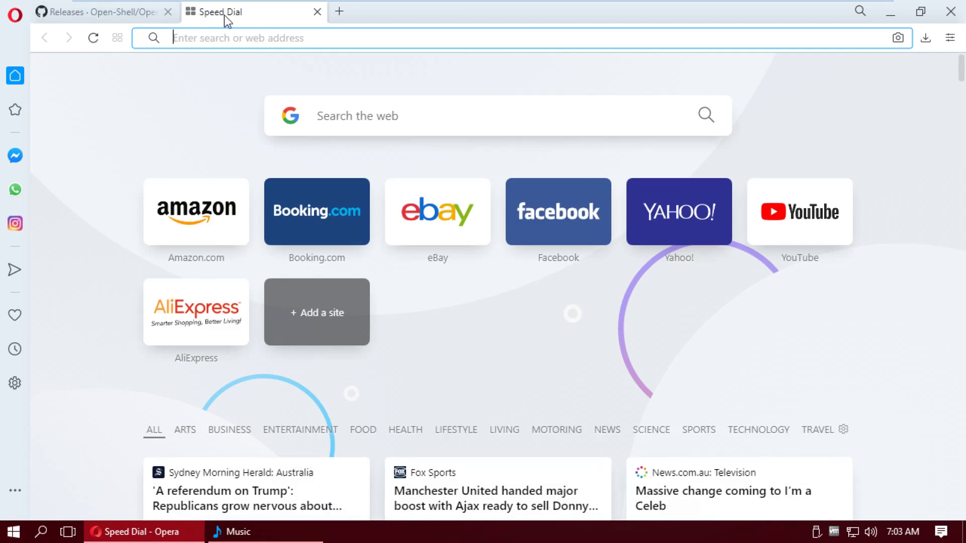
Close the Speed Dial tab in Opera and search the web for "oldnewexplorer"
middle_click(225, 16)
click(226, 38)
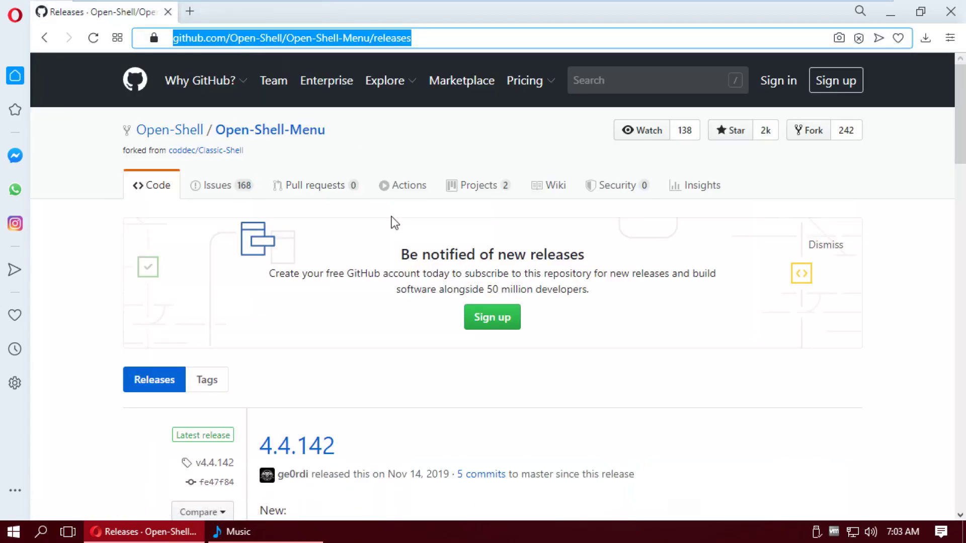
key(BackSpace)
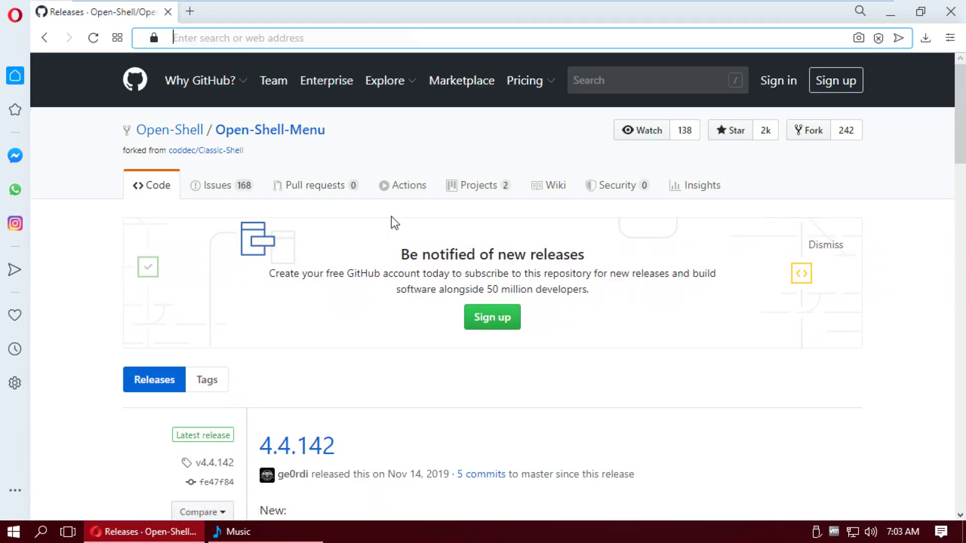
text(oldnewexplorer)
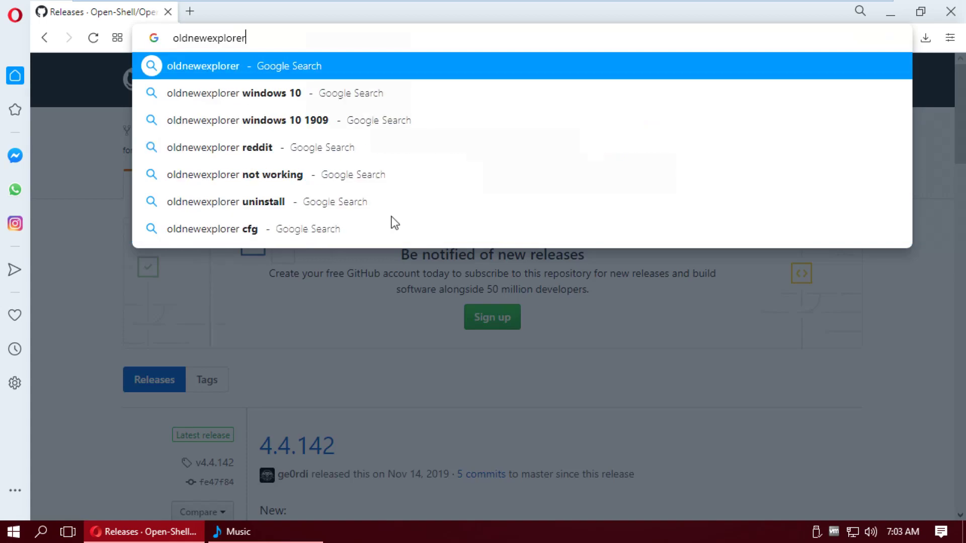
key(Return)
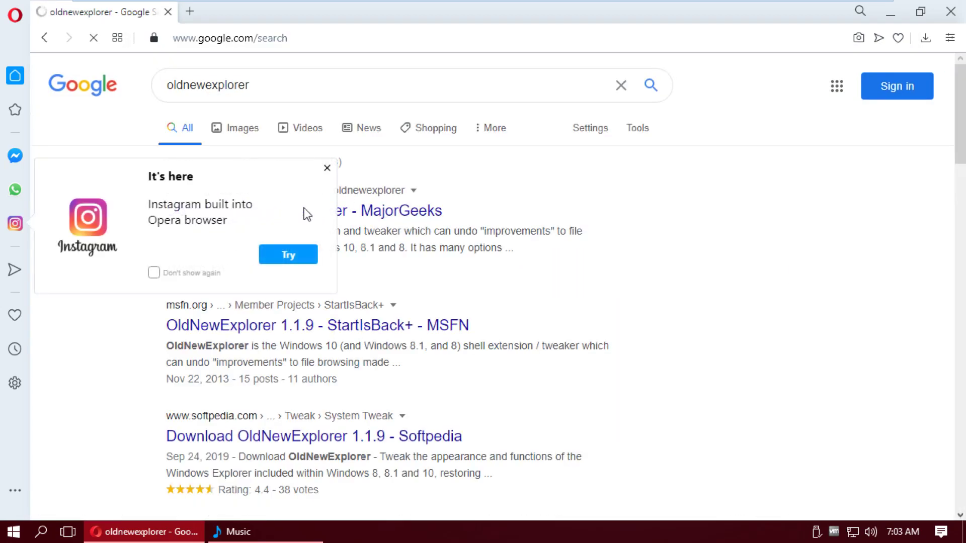
Start the OldNewExplorer download from the MajorGeeks search result and hide the browser's sidebar
click(282, 209)
click(327, 169)
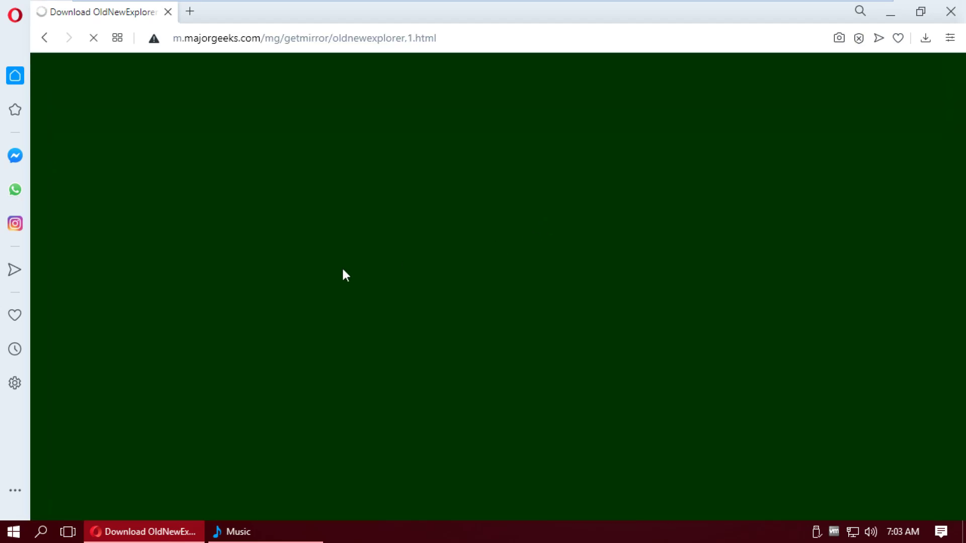
right_click(25, 458)
click(71, 426)
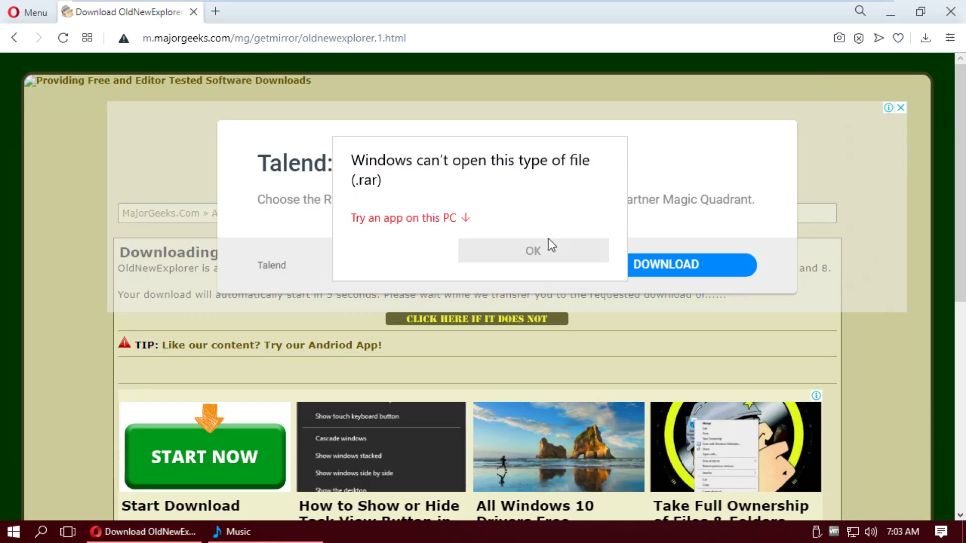
click(478, 39)
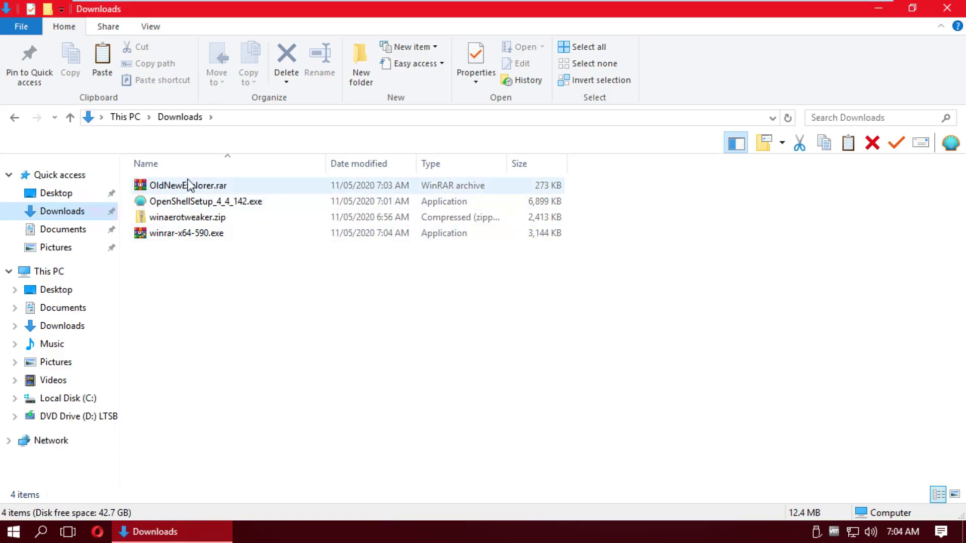
Extract OldNewExplorer.rar into its own OldNewExplorer folder in Downloads and run OldNewExplorerCfg.exe from it
right_click(192, 186)
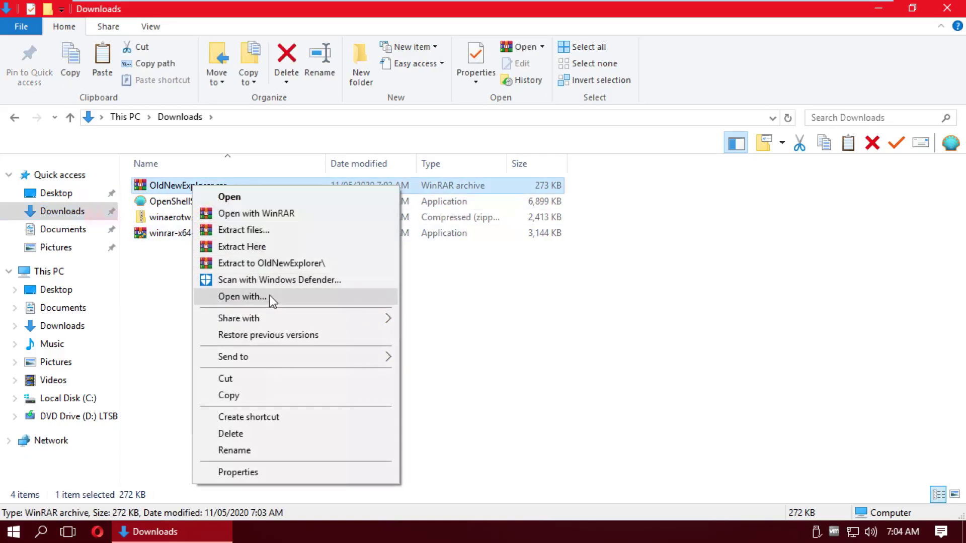
click(288, 262)
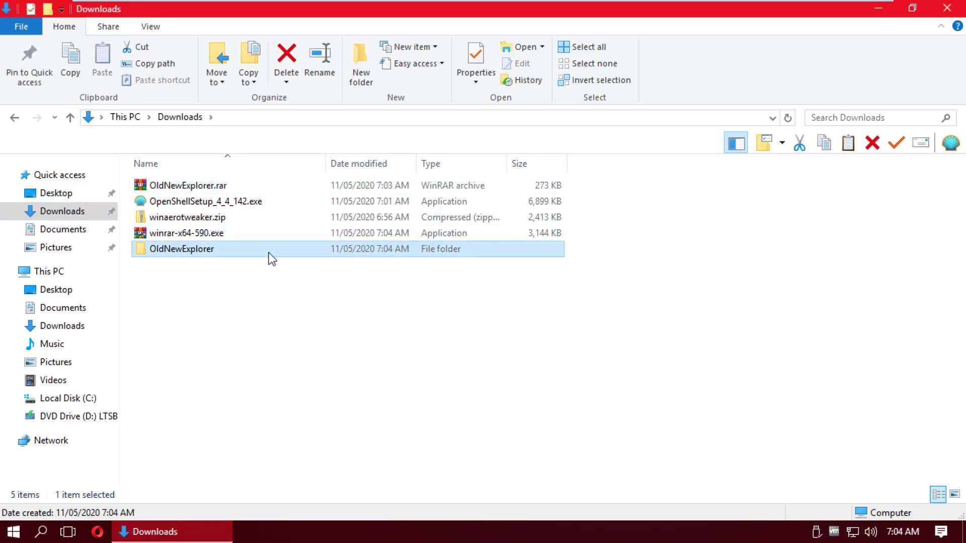
double_click(269, 249)
double_click(242, 217)
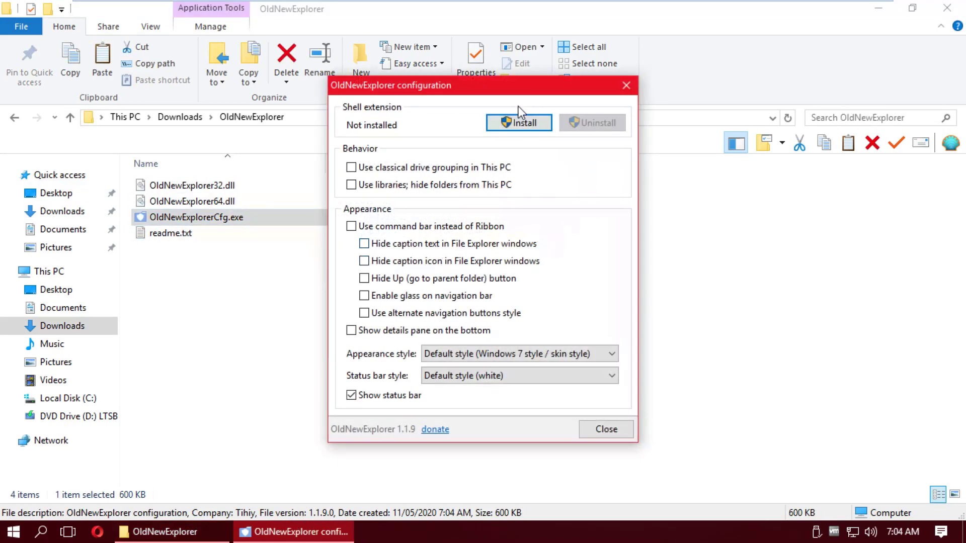
Install the OldNewExplorer shell extension, allow the User Account Control request, and move the configuration window aside
click(537, 123)
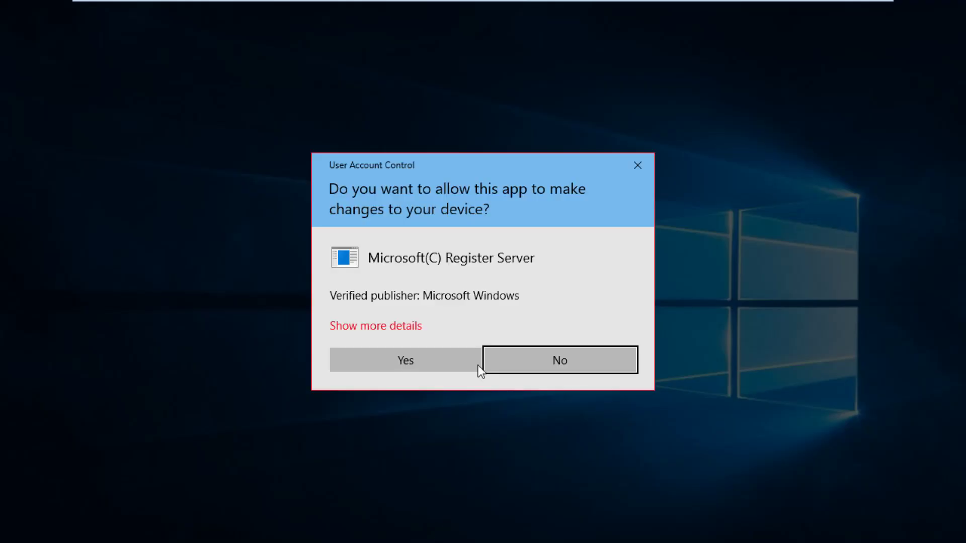
click(478, 365)
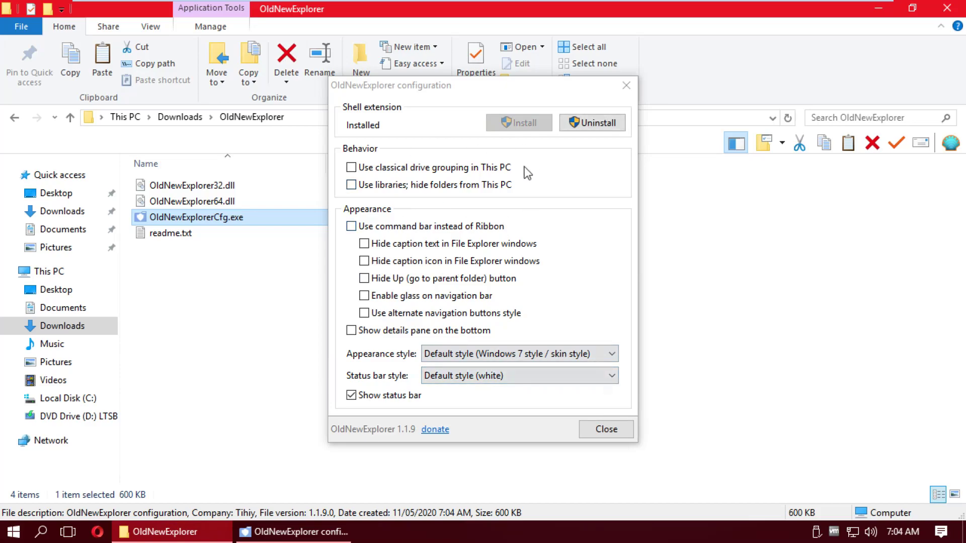
drag(519, 95, 644, 94)
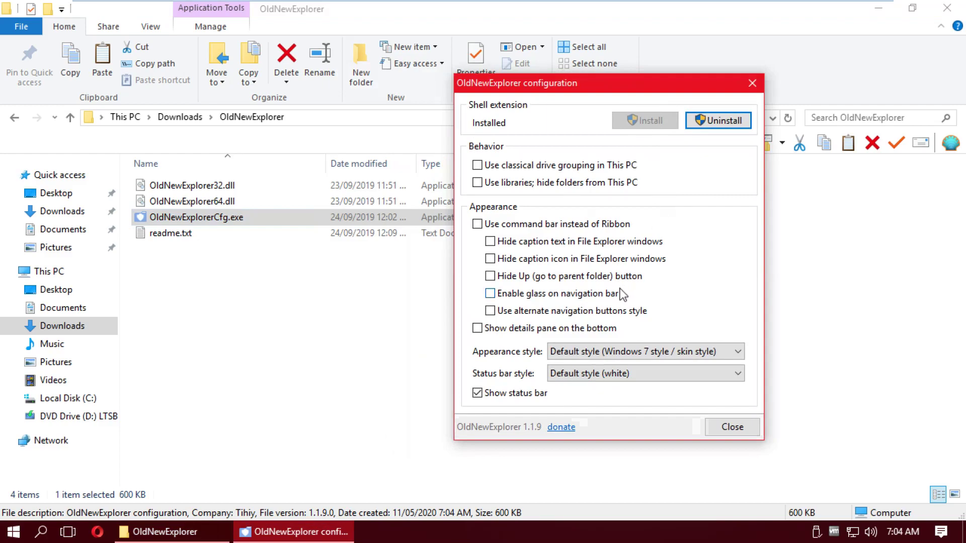
Enable the details pane on the bottom, turn off the status bar, and close the configuration and folder windows
click(503, 330)
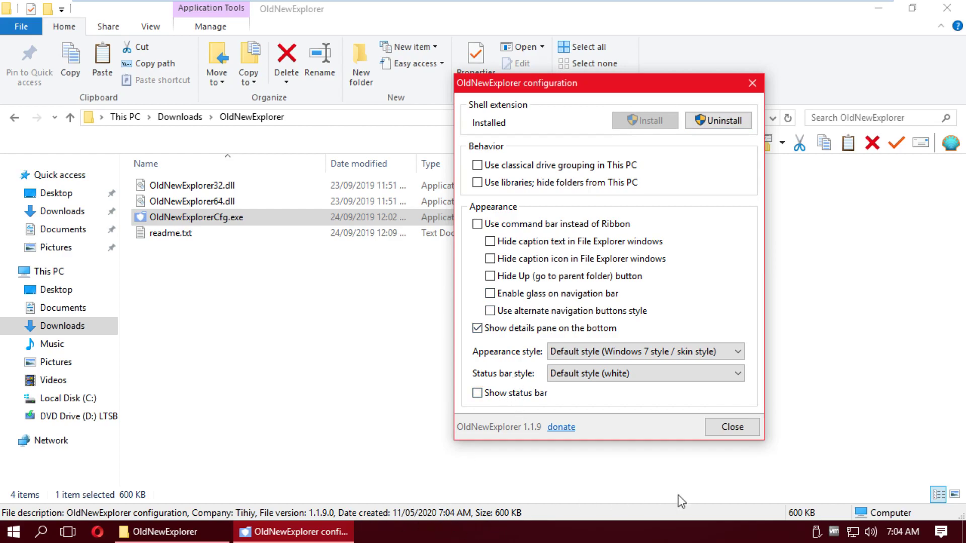
click(715, 433)
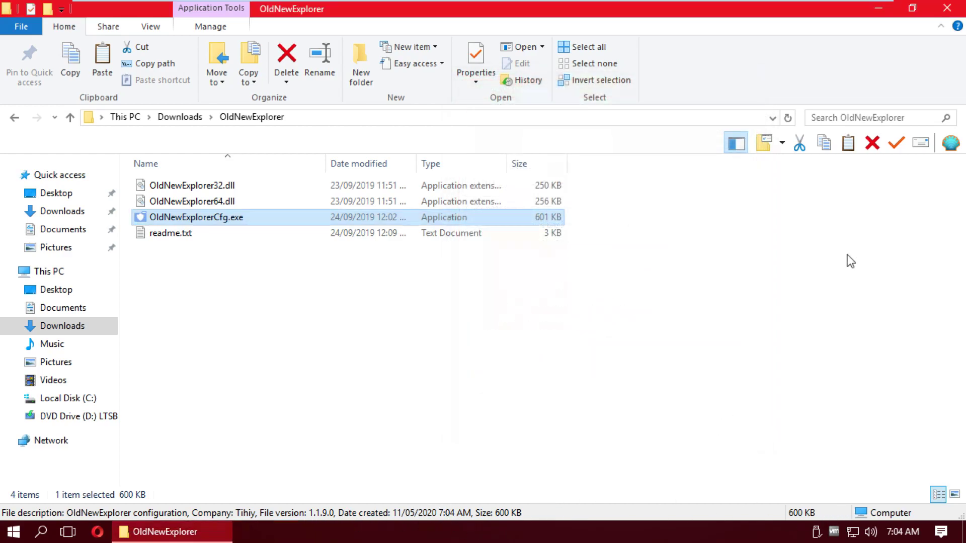
click(947, 7)
Open This PC, go to the Music folder, and select Bad_Toys_3D_Title.mp3 to examine its information in the details pane
double_click(14, 70)
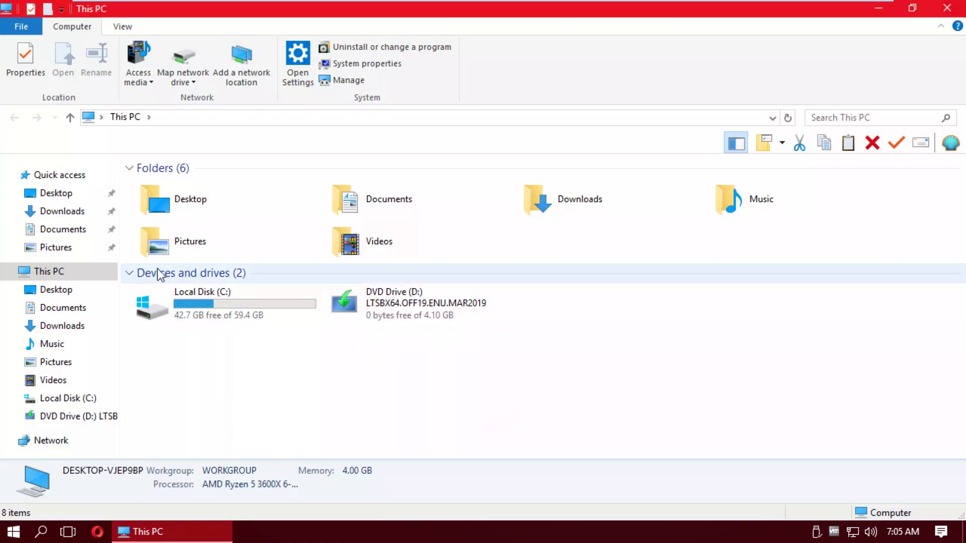
click(55, 345)
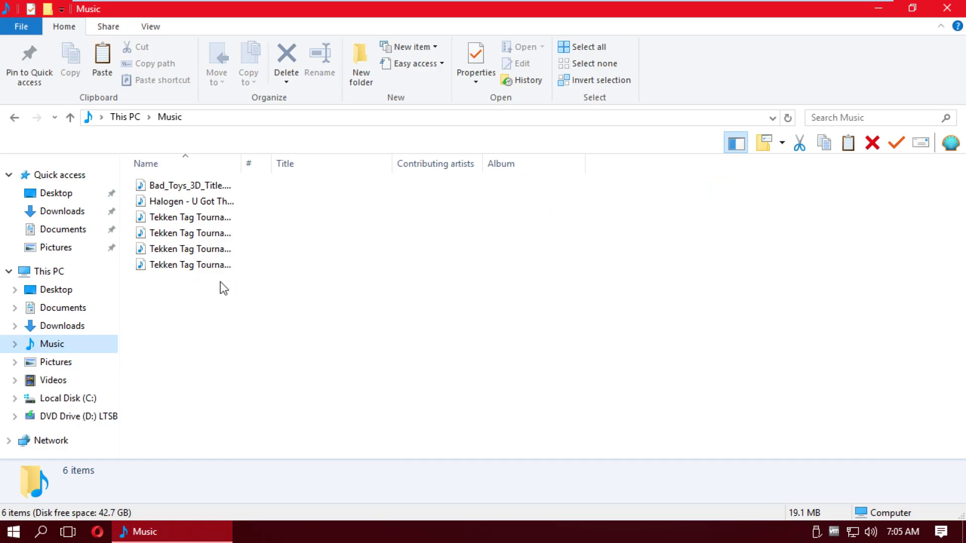
click(203, 186)
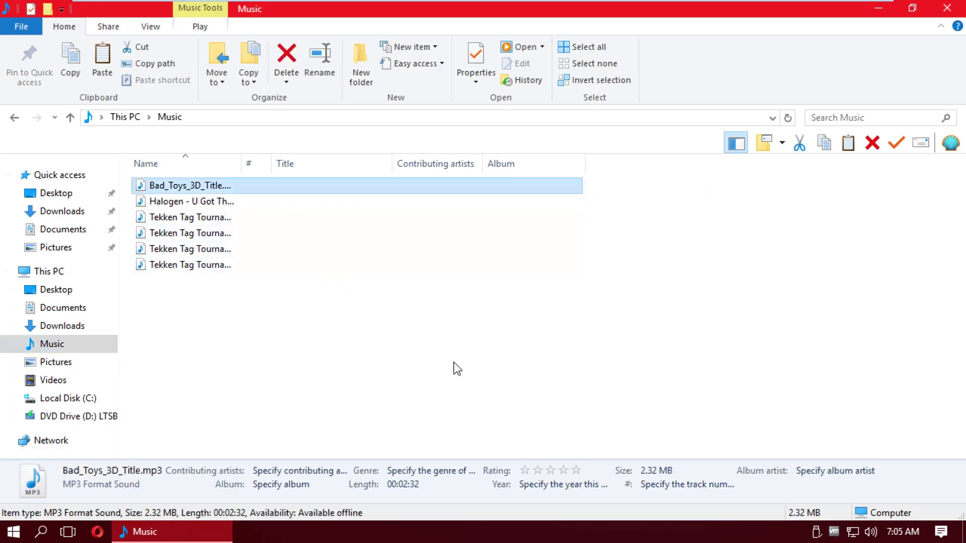
Step through the remaining tracks in the Music folder to examine their information in the details pane, and close the folder window
key(Down)
key(Down)
key(Down)
key(Down)
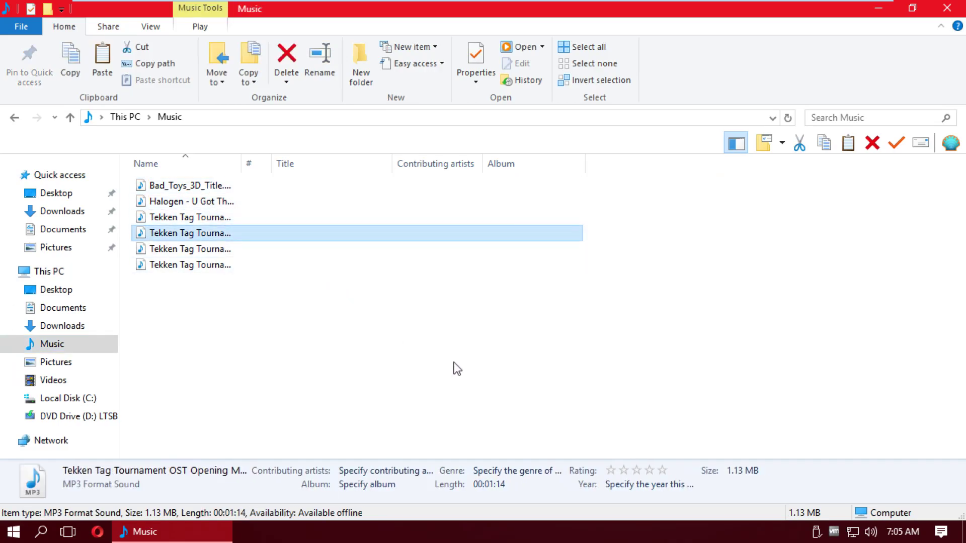
key(Down)
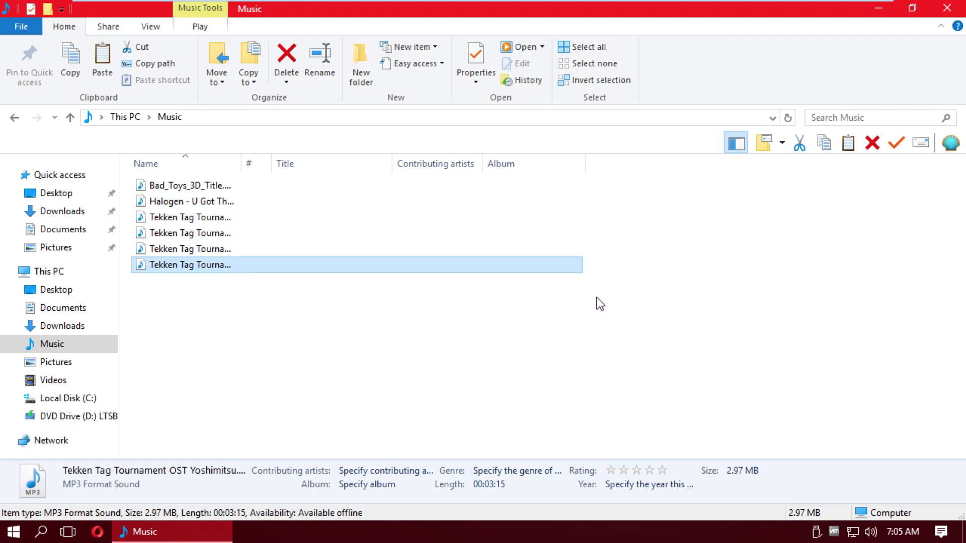
click(949, 8)
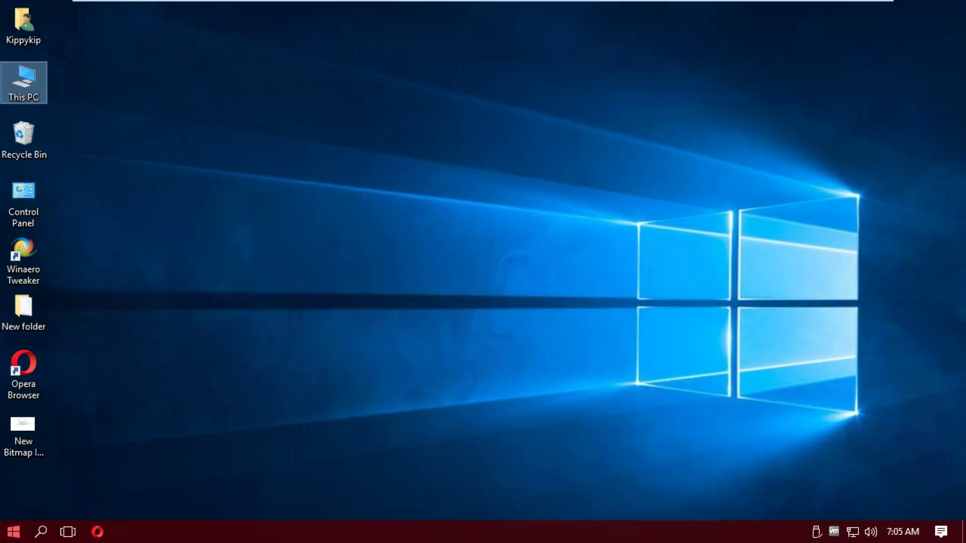
key(super)
click(464, 438)
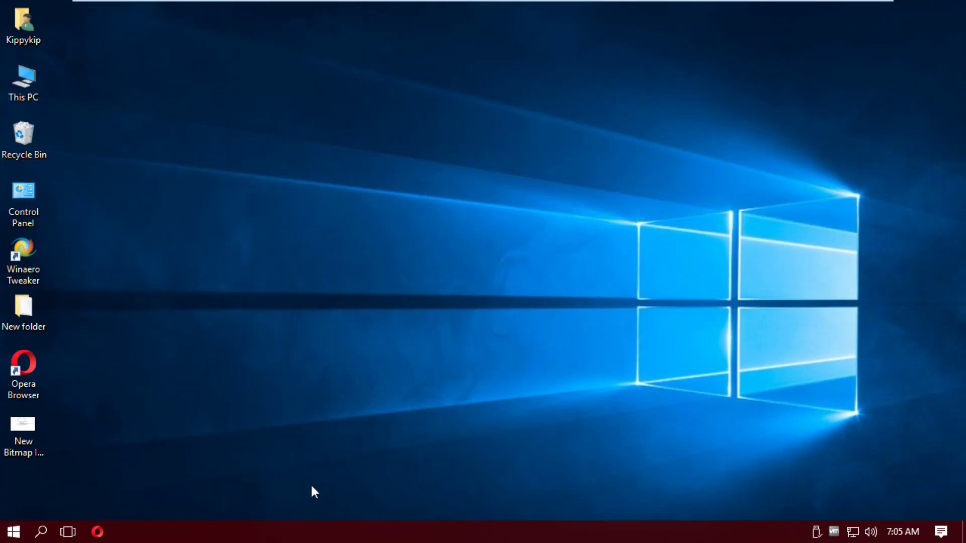
Open the Opera browser and cancel saving the repeated WinRAR download, winrar-x64-590 (1).exe
click(101, 531)
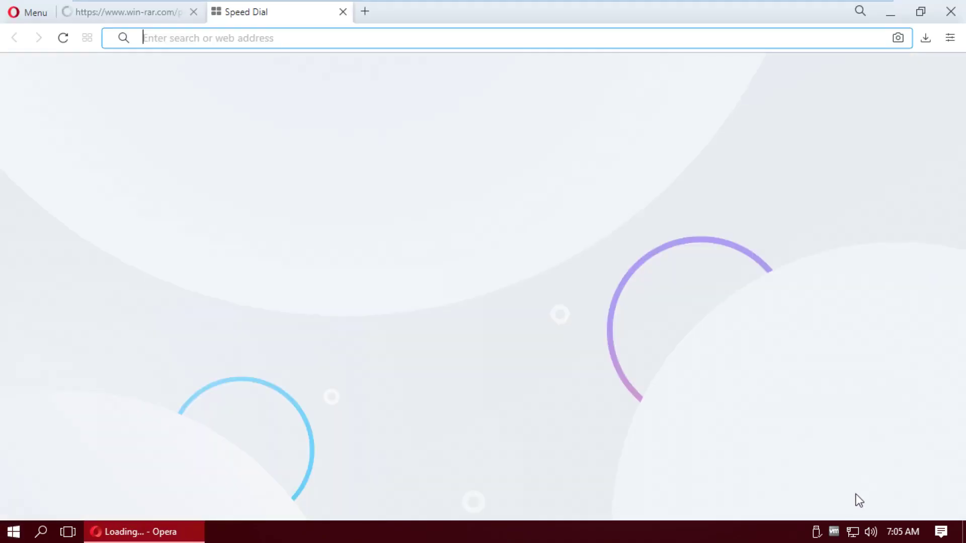
click(901, 532)
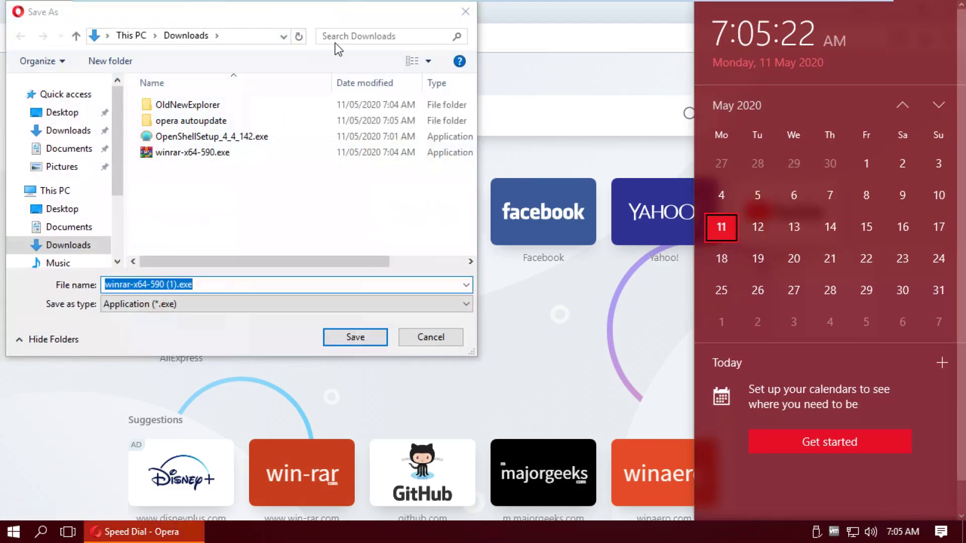
click(460, 14)
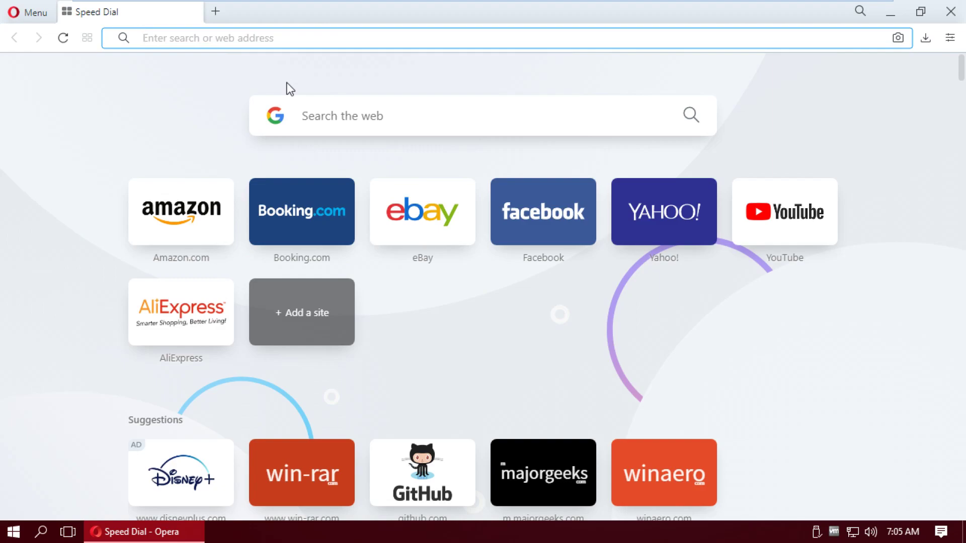
Search the web for "windows update blocker"
text(windows up )
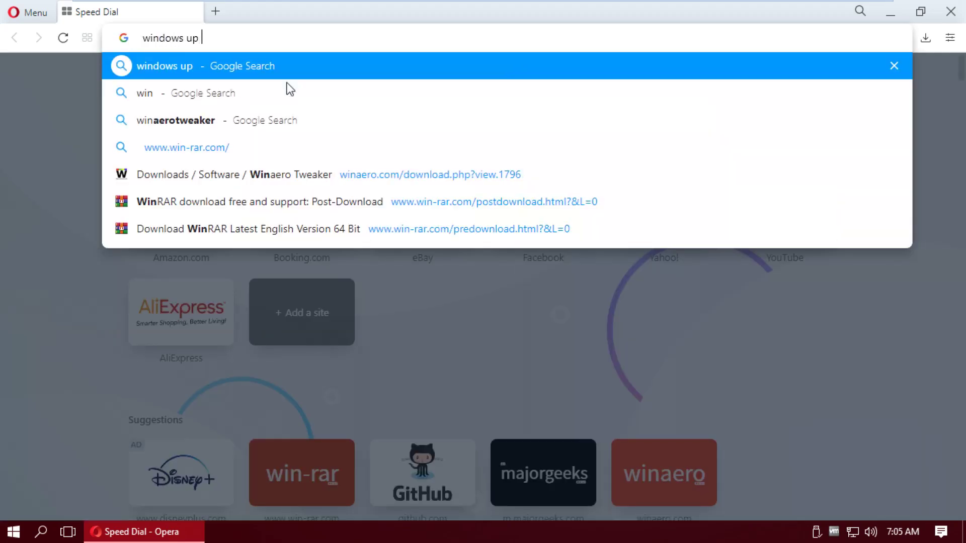
text(date blocker)
key(Return)
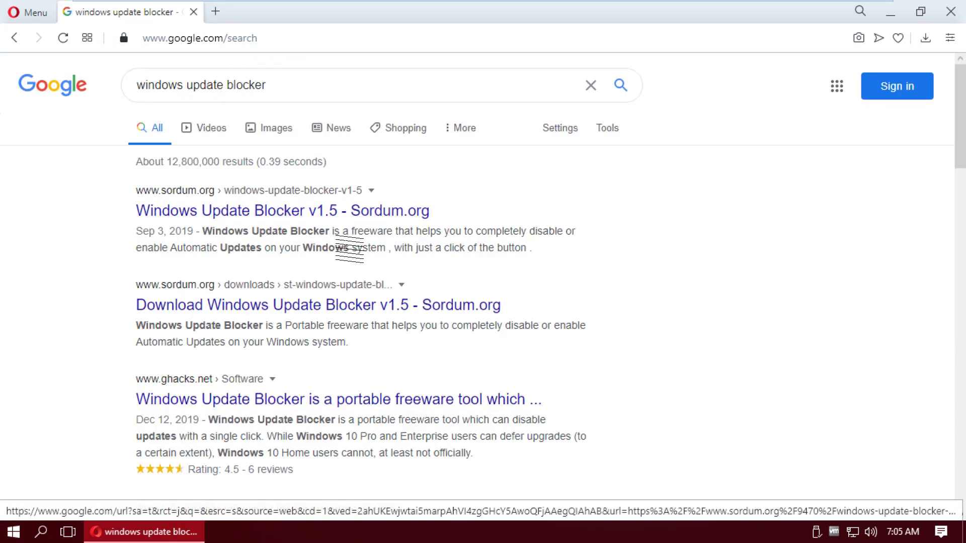
Open the Windows Update Blocker v1.5 page on sordum.org and find the direct download on its download page
drag(310, 22, 549, 105)
click(503, 296)
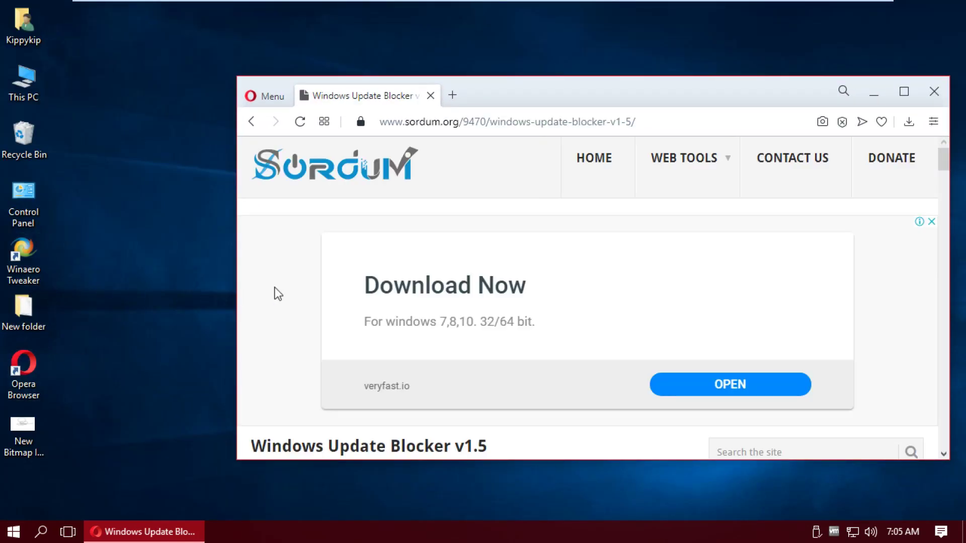
scroll(485, 307, down, 1)
scroll(485, 306, down, 15)
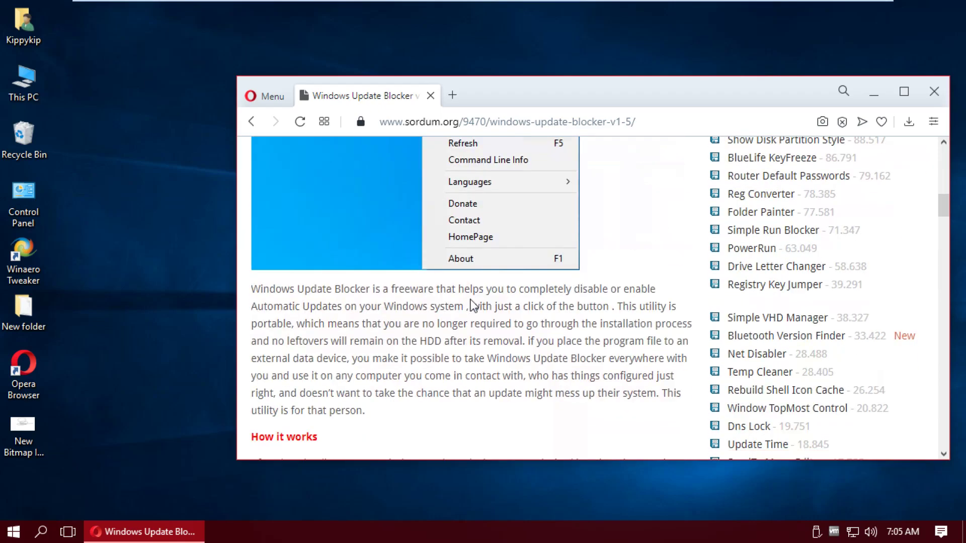
scroll(423, 332, down, 12)
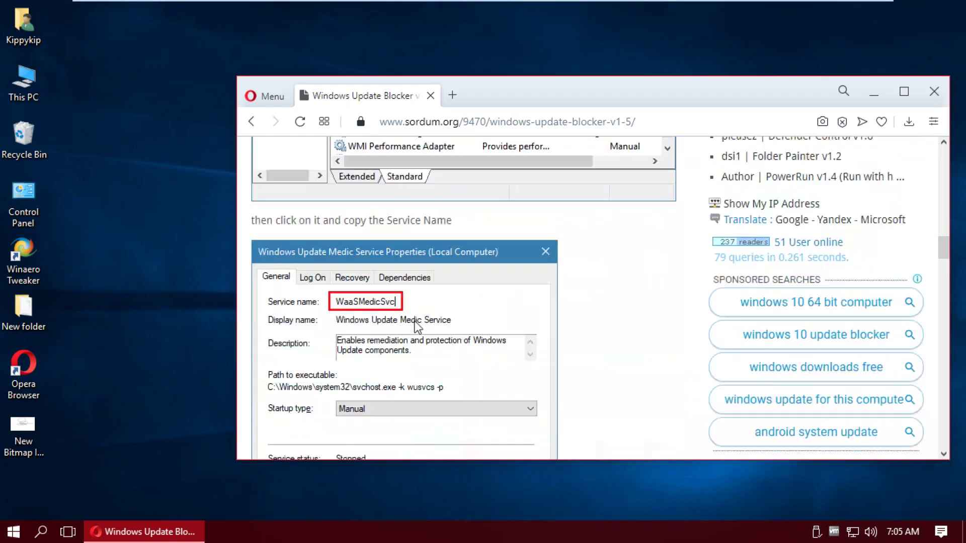
scroll(414, 318, down, 20)
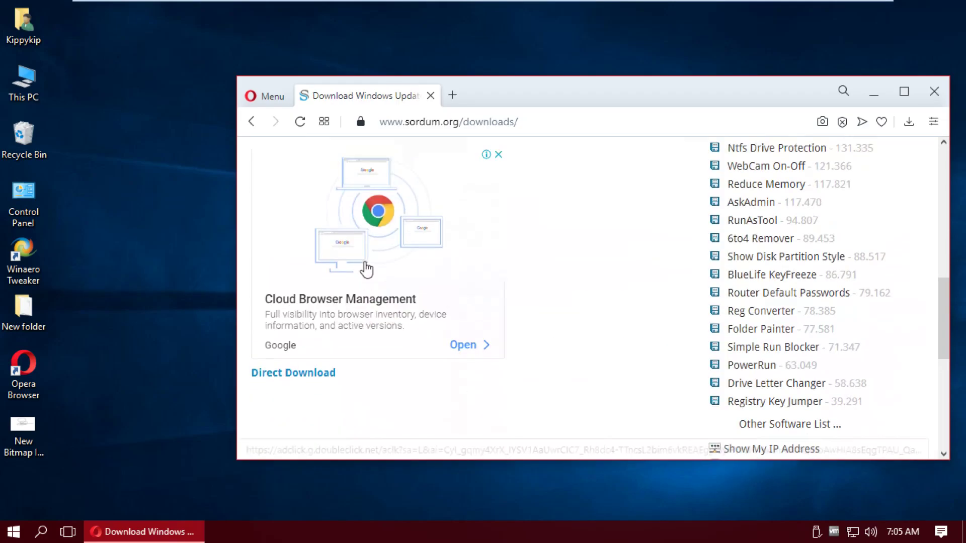
scroll(362, 307, up, 5)
scroll(352, 292, down, 10)
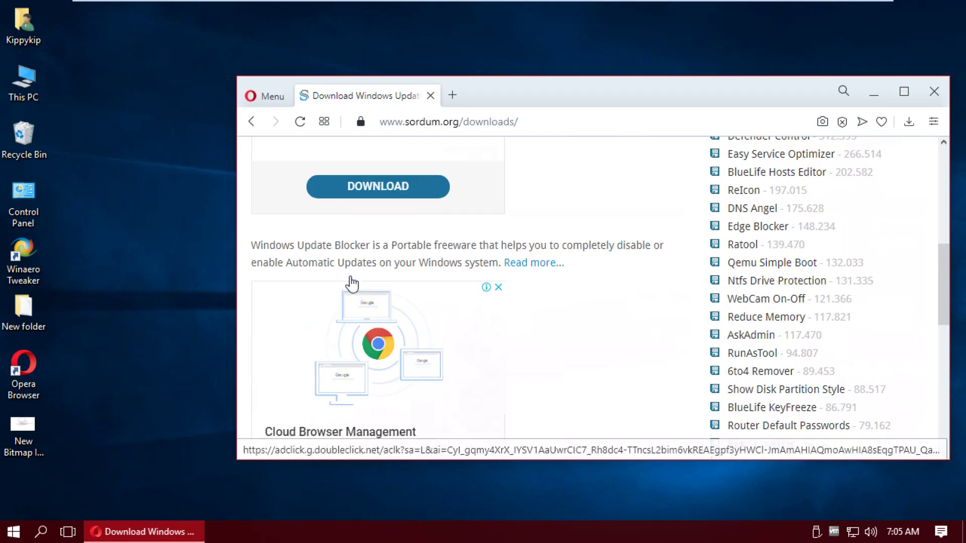
scroll(316, 278, up, 4)
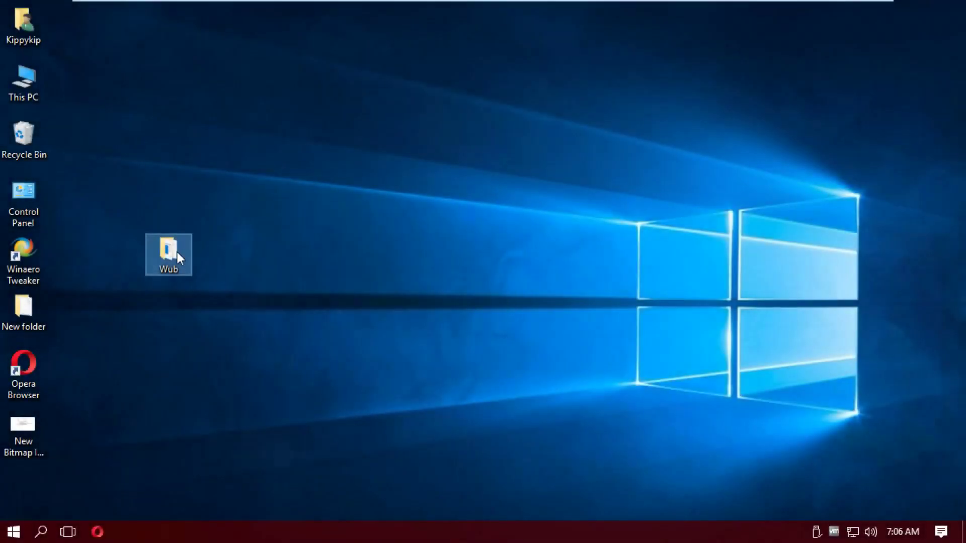
Run Wub.exe from the Wub folder on the desktop and allow it to make changes to the device
double_click(174, 252)
double_click(548, 235)
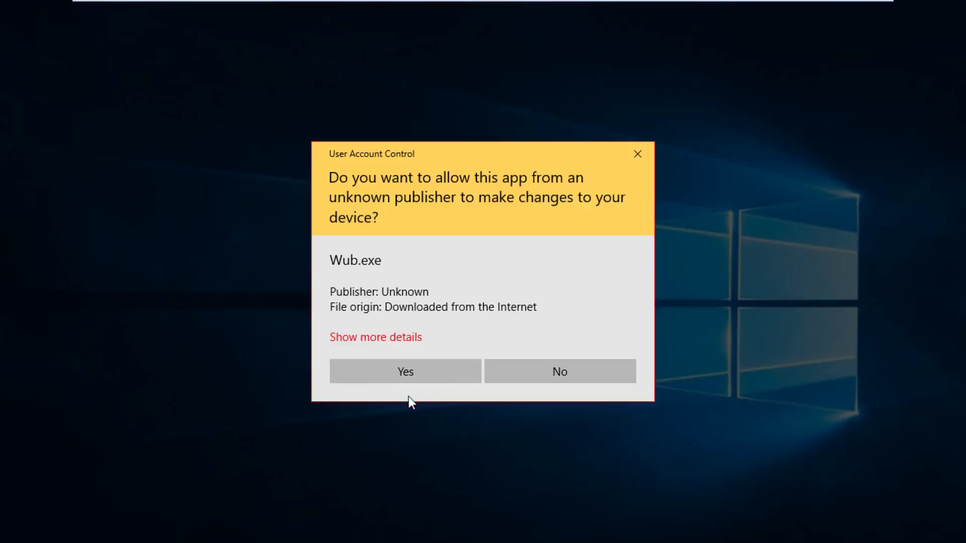
click(420, 375)
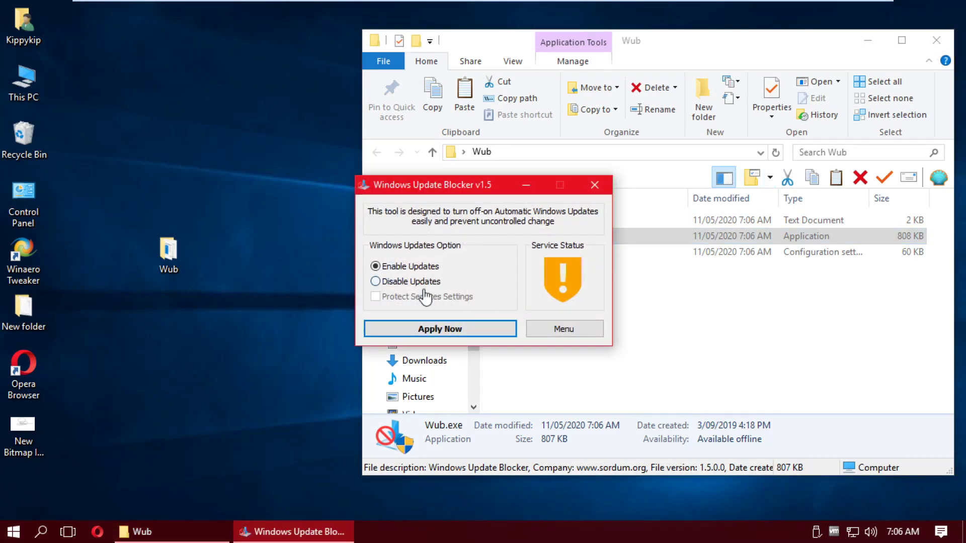
Apply Disable Updates with Protect Services Settings in Windows Update Blocker, and close the tool and the Wub folder
click(423, 283)
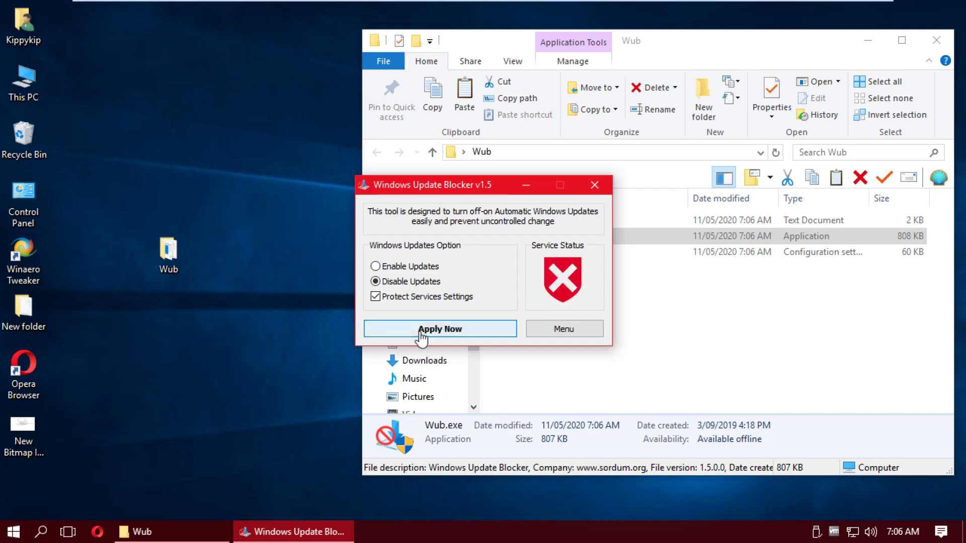
click(594, 185)
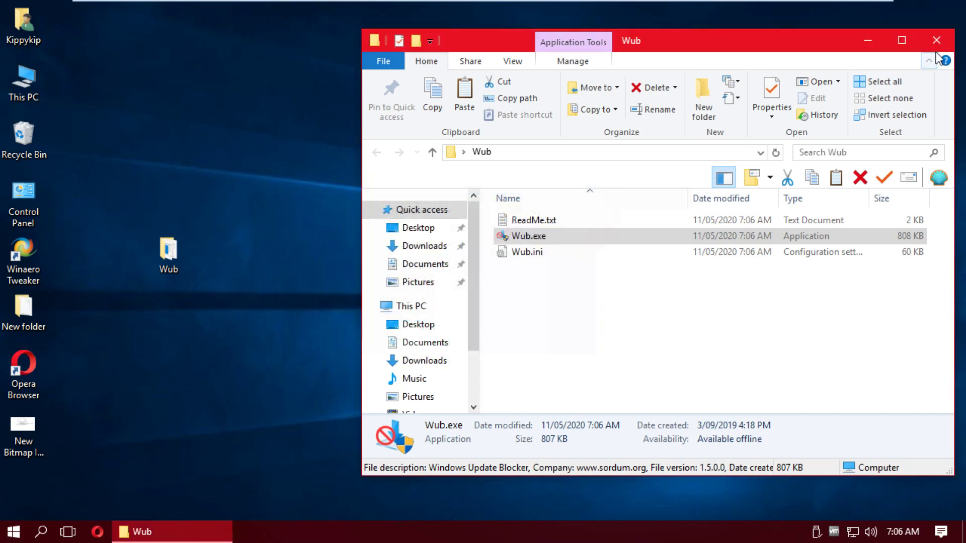
click(936, 40)
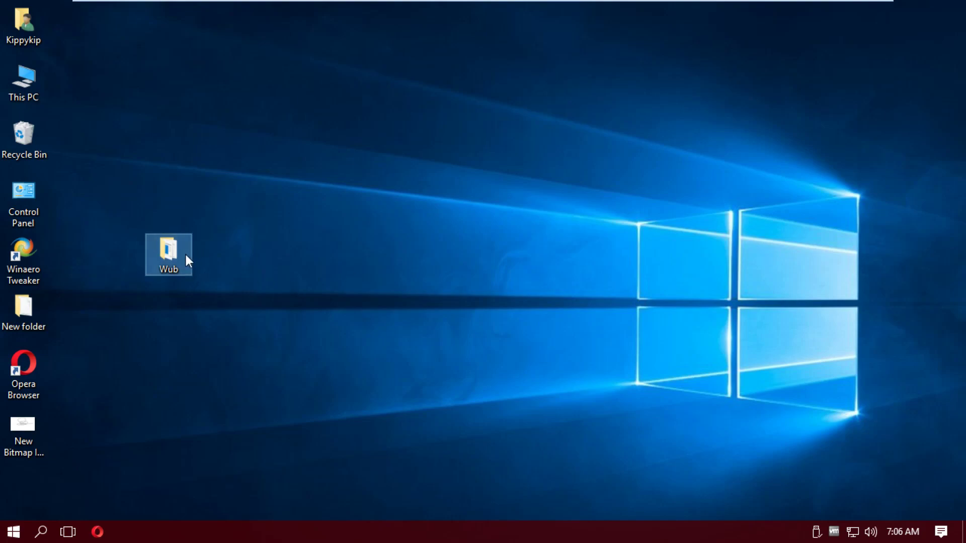
click(13, 532)
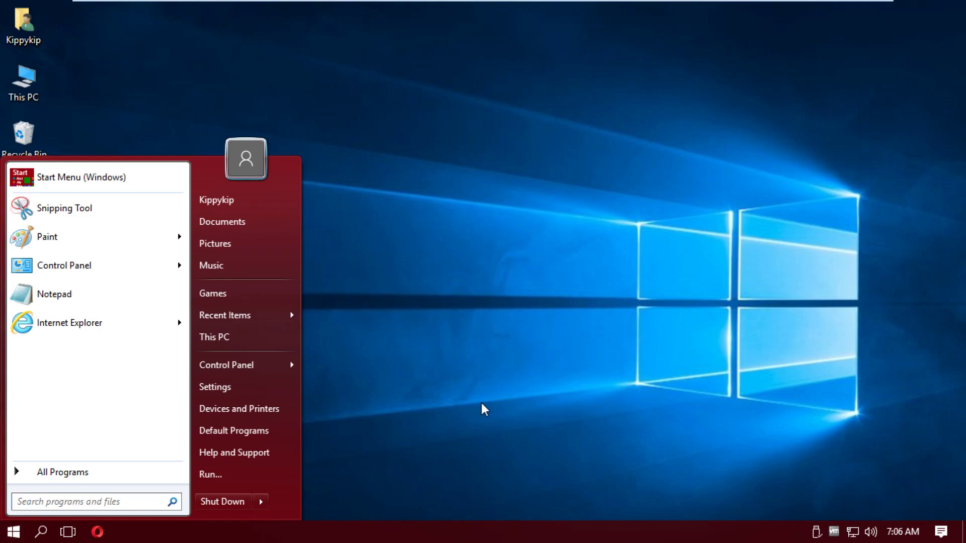
click(549, 311)
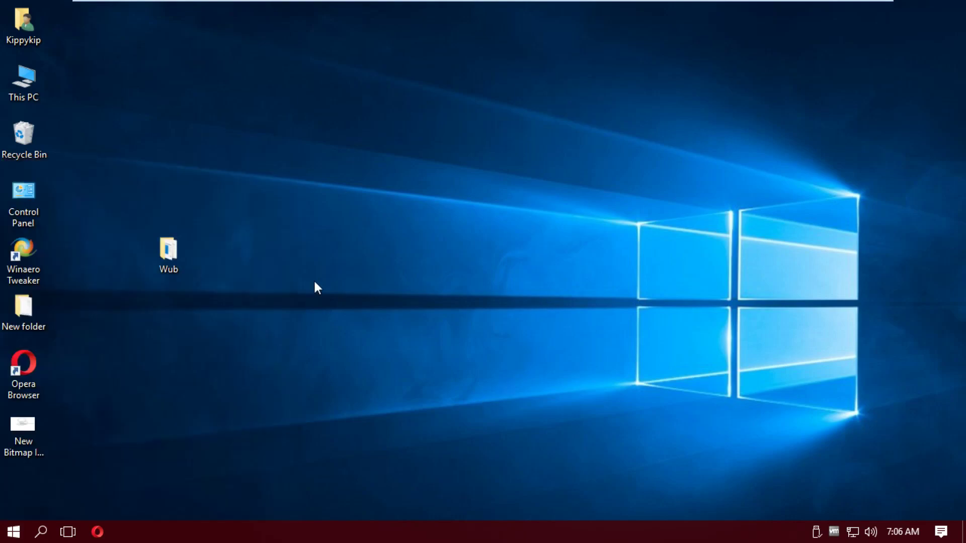
Search the web for "qttabbar", open the QuizoApps QTTabBar page and download QTTabBar ver 1038 and the ver 1040 update
text(qttab)
key(BackSpace)
text(tabbar)
key(Return)
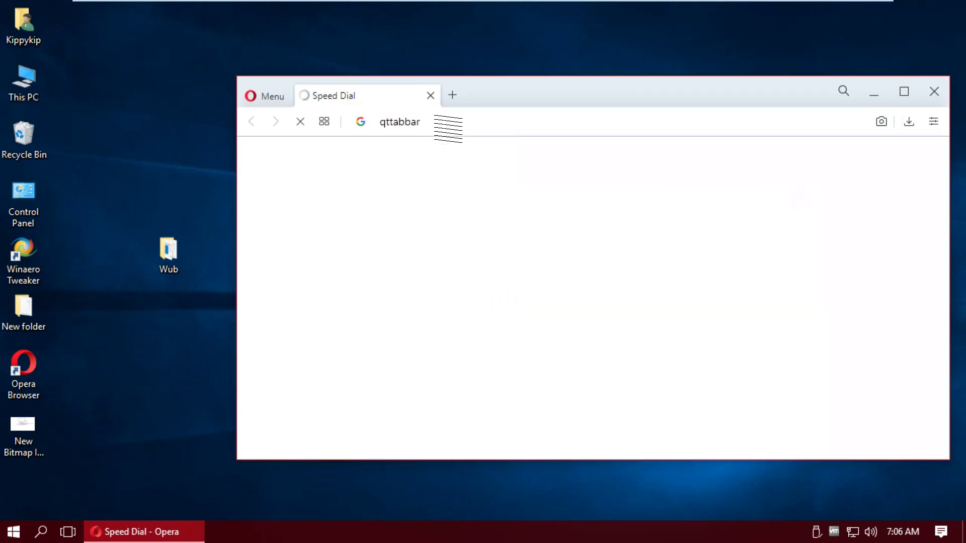
click(491, 293)
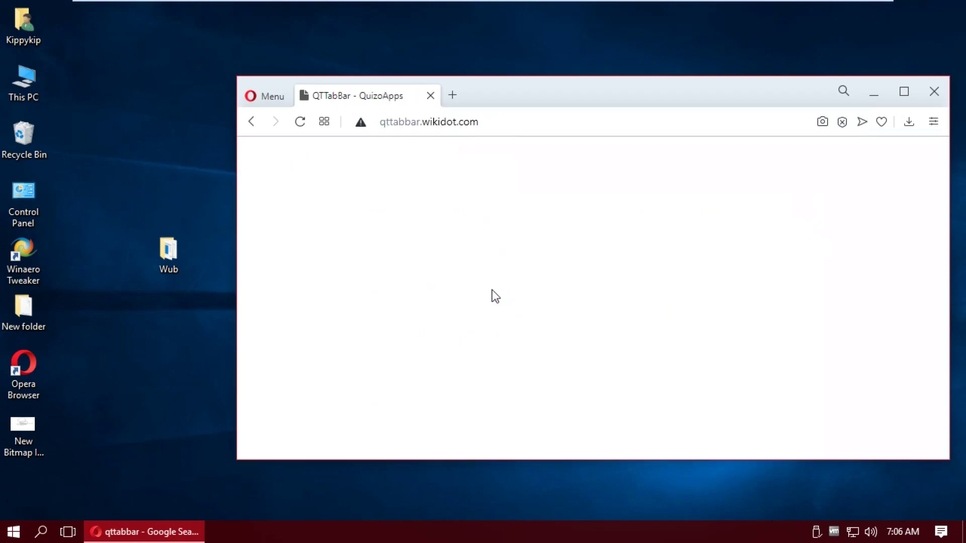
click(425, 280)
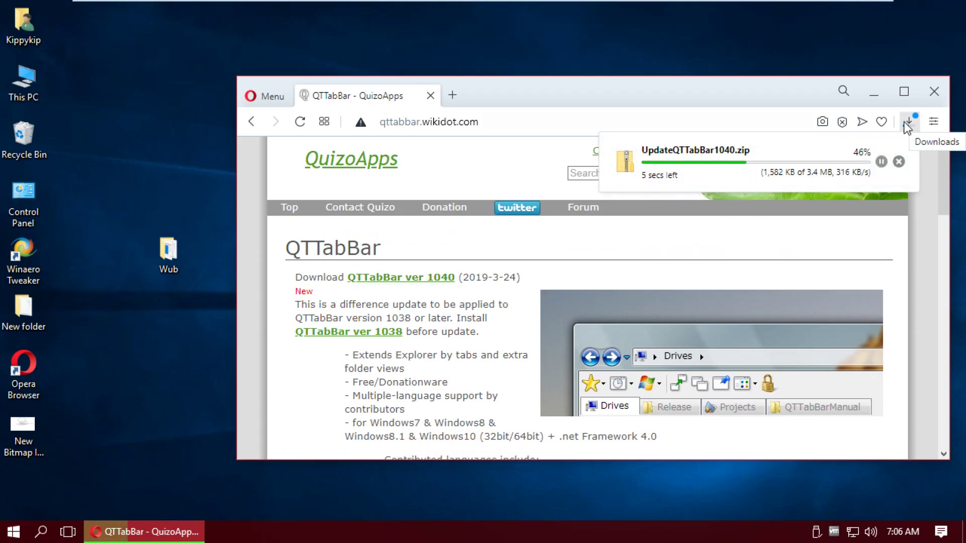
scroll(742, 307, down, 3)
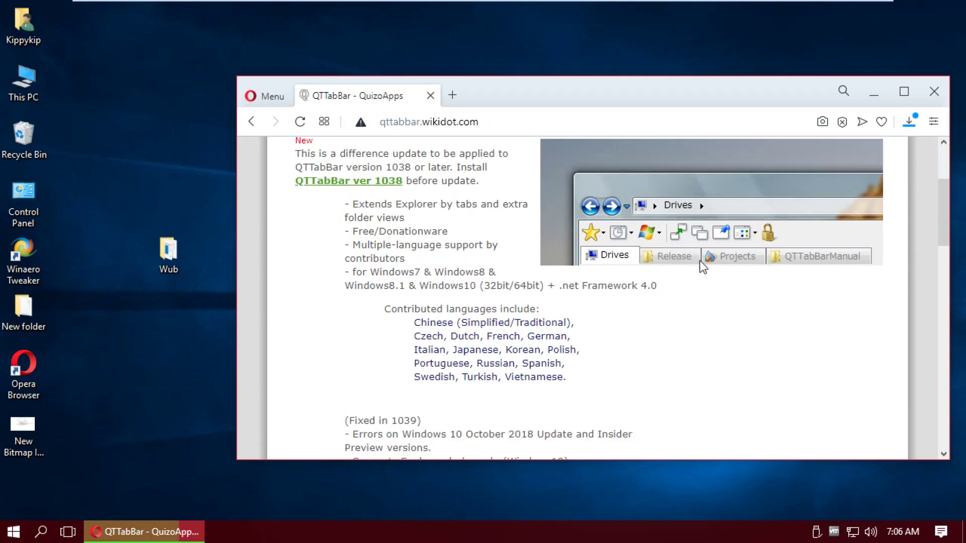
scroll(793, 269, down, 3)
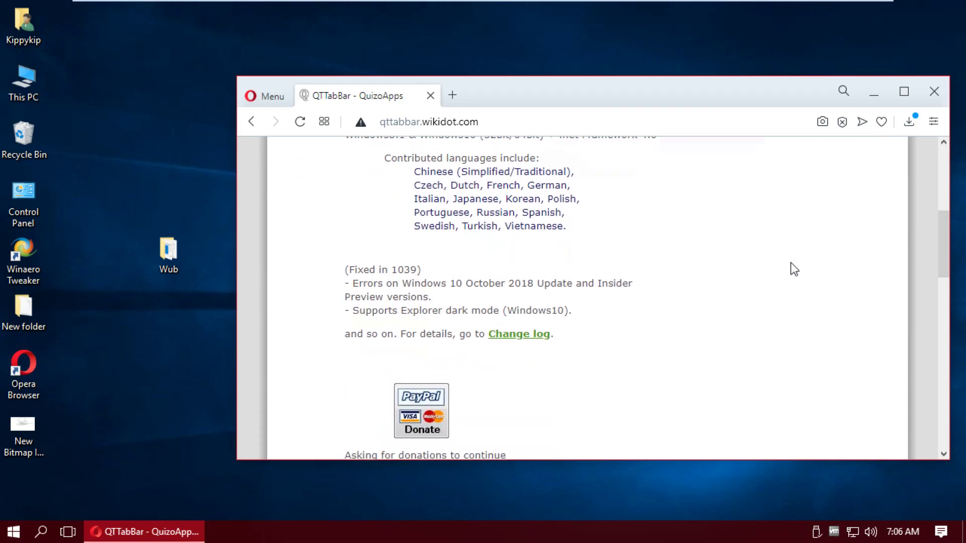
scroll(791, 267, up, 6)
scroll(780, 264, down, 15)
scroll(479, 181, up, 5)
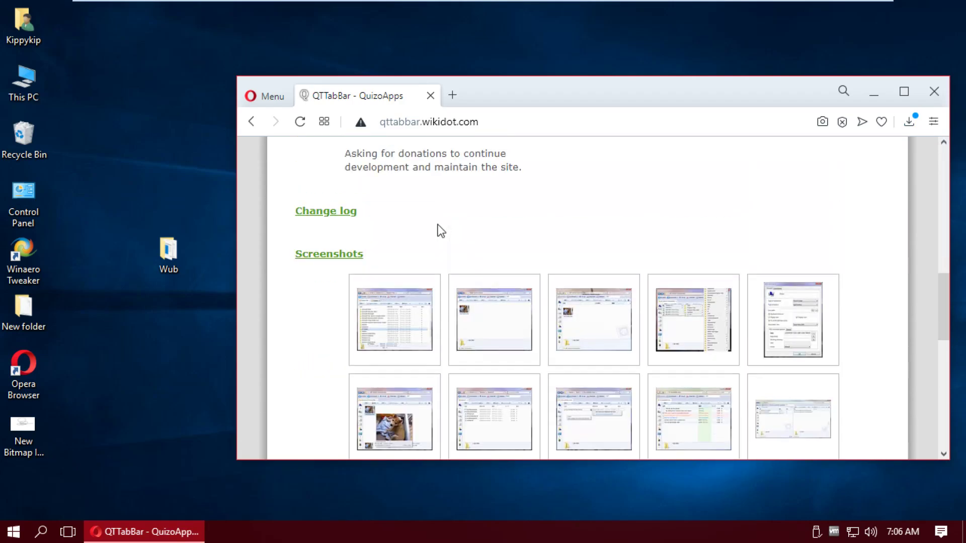
Open the downloaded QTTabBar_1038.zip and extract all its files to the default QTTabBar_1038 folder
click(905, 124)
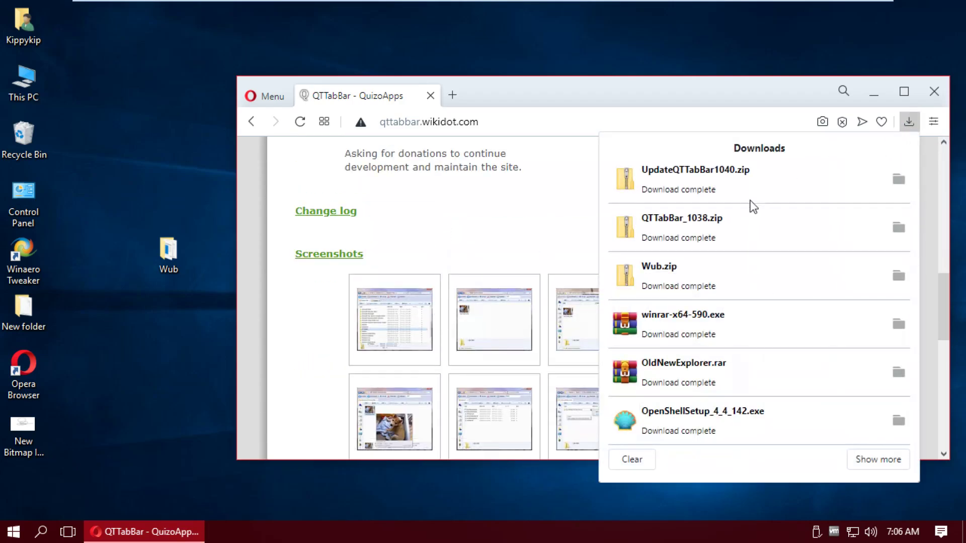
click(735, 220)
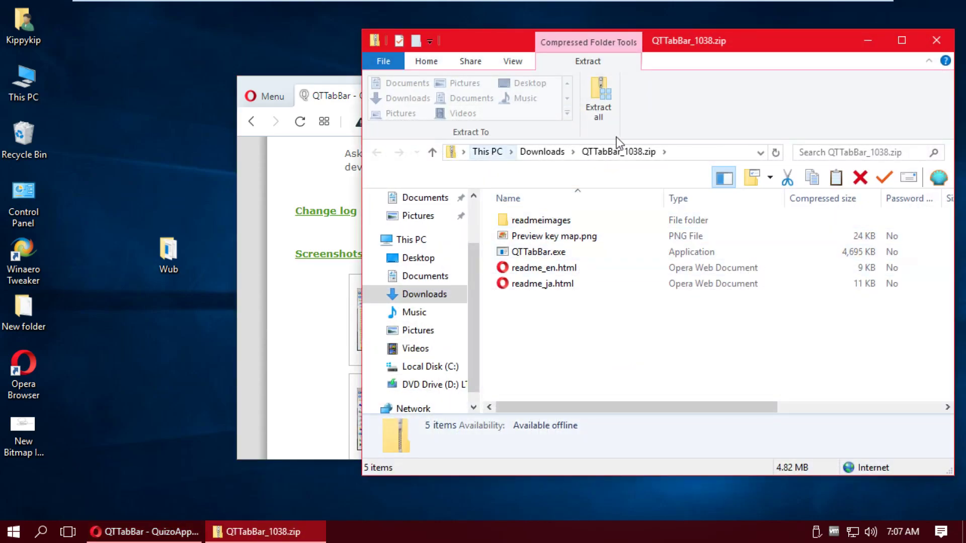
click(611, 107)
key(Return)
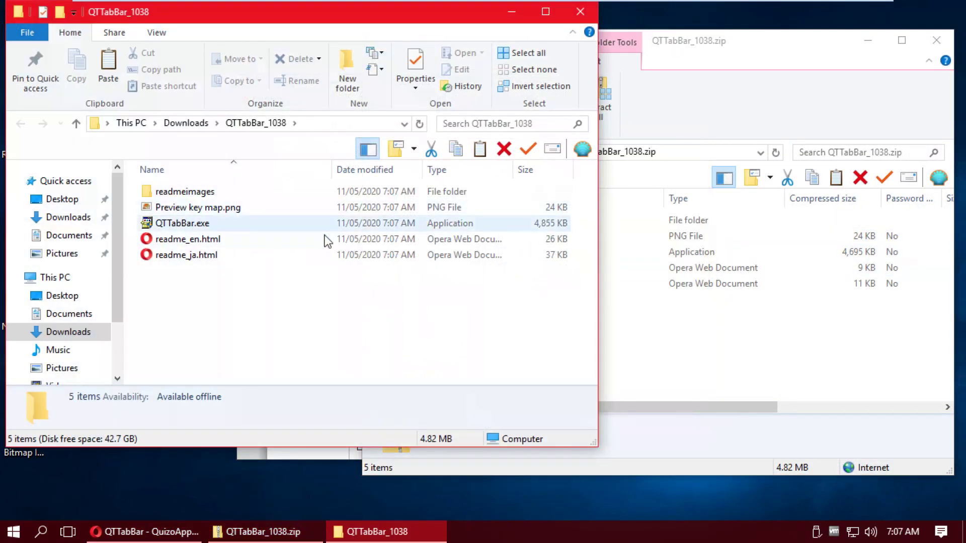
Run QTTabBar.exe as permitted and install QTTabBar ver 1038 with shortcuts in the Start Menu
double_click(311, 224)
click(433, 373)
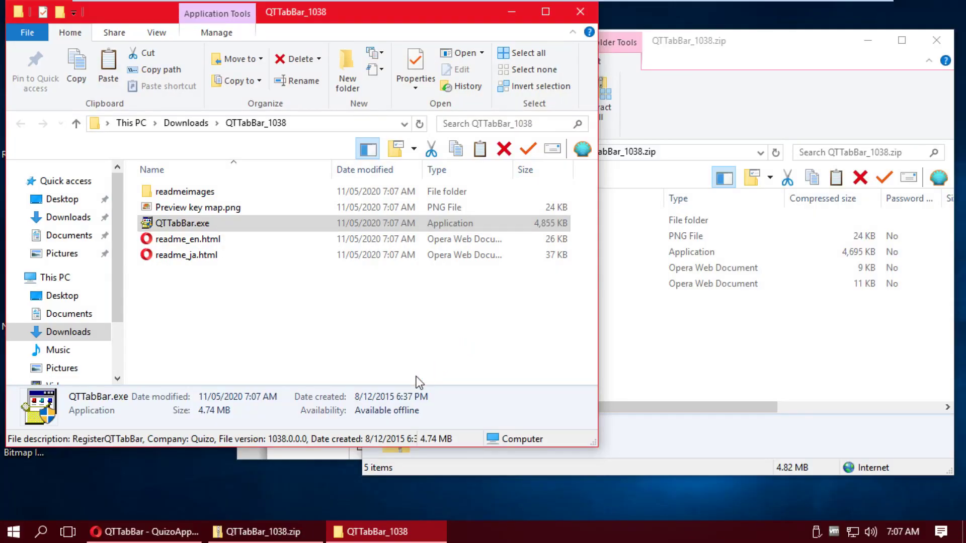
click(553, 397)
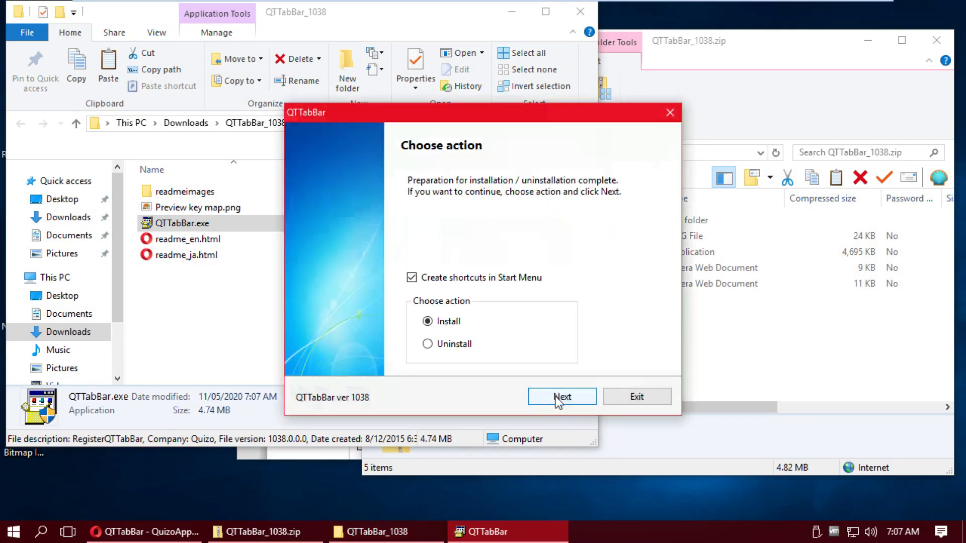
click(557, 397)
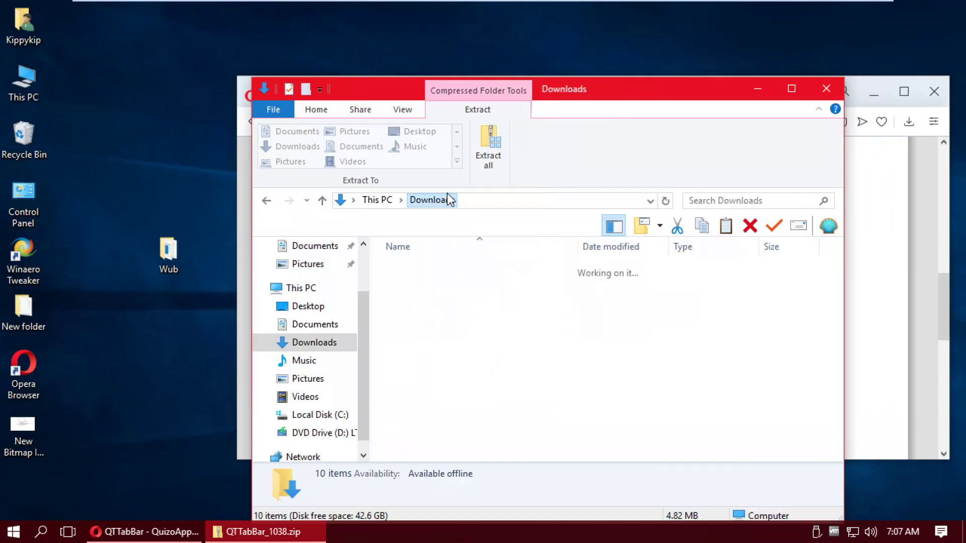
Extract UpdateQTTabBar1040.zip from the Downloads folder to the default UpdateQTTabBar1040 folder
click(475, 364)
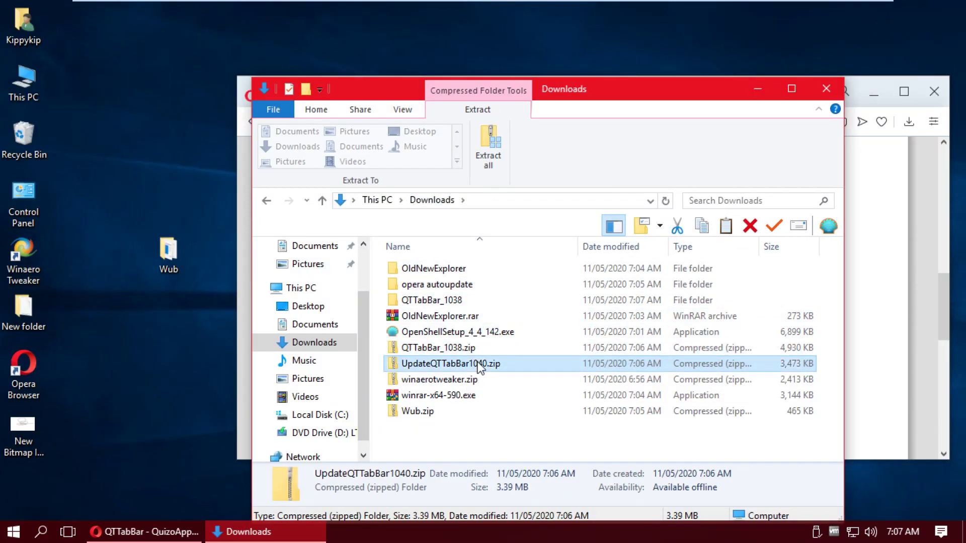
right_click(478, 364)
click(508, 198)
key(Return)
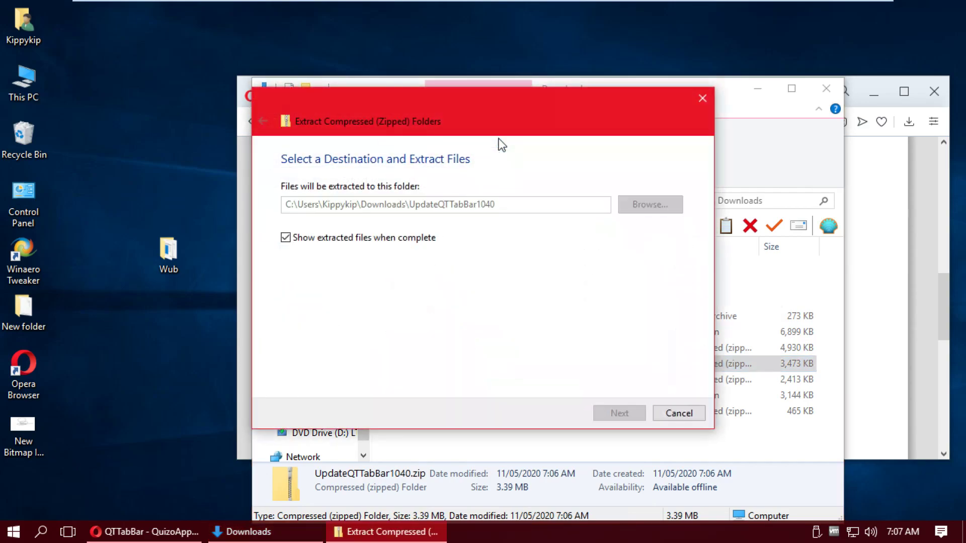
Run UpdateQTTabBar1040.exe with permission to make changes and install the QTTabBar ver 1040 update
click(497, 172)
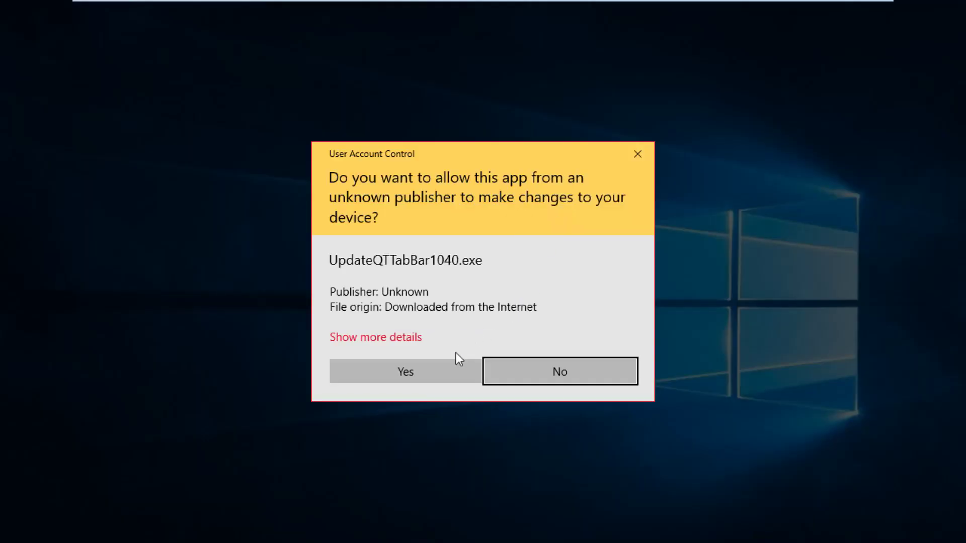
click(454, 359)
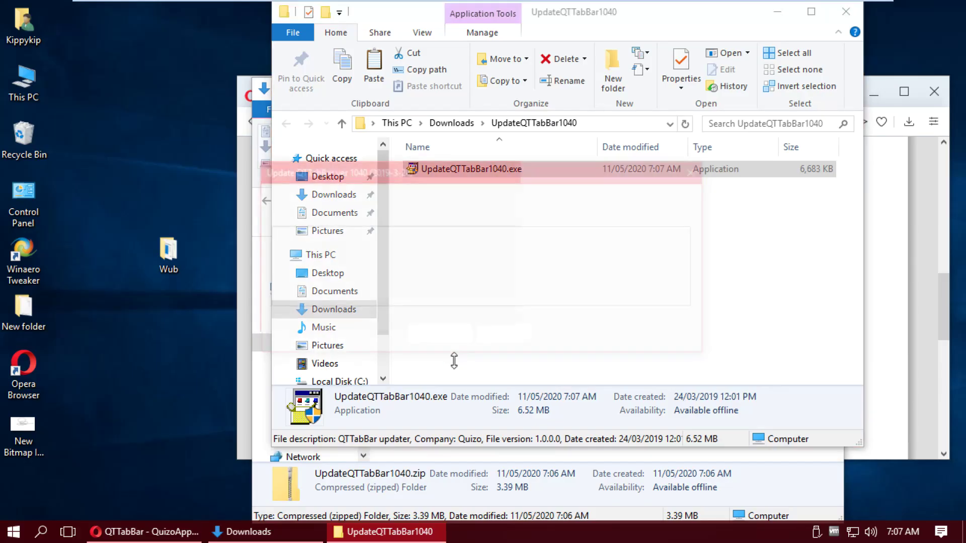
click(453, 333)
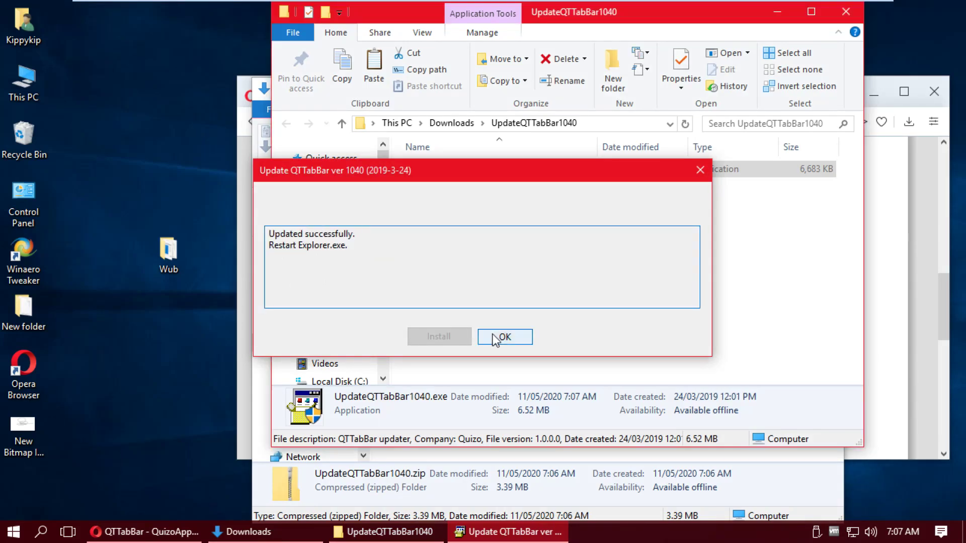
click(496, 335)
Close the open Explorer and browser windows and restart the computer
click(846, 12)
click(932, 91)
click(826, 90)
click(14, 532)
click(261, 501)
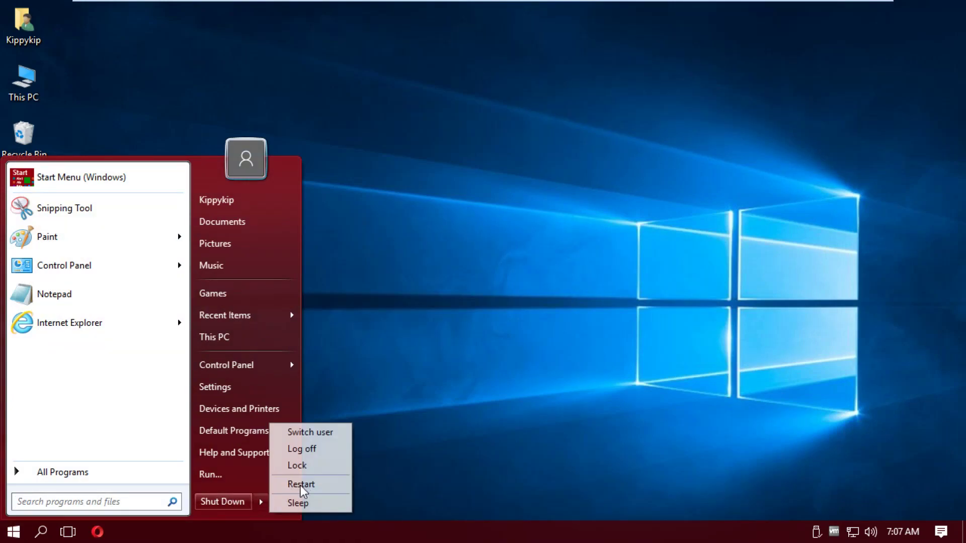
click(301, 485)
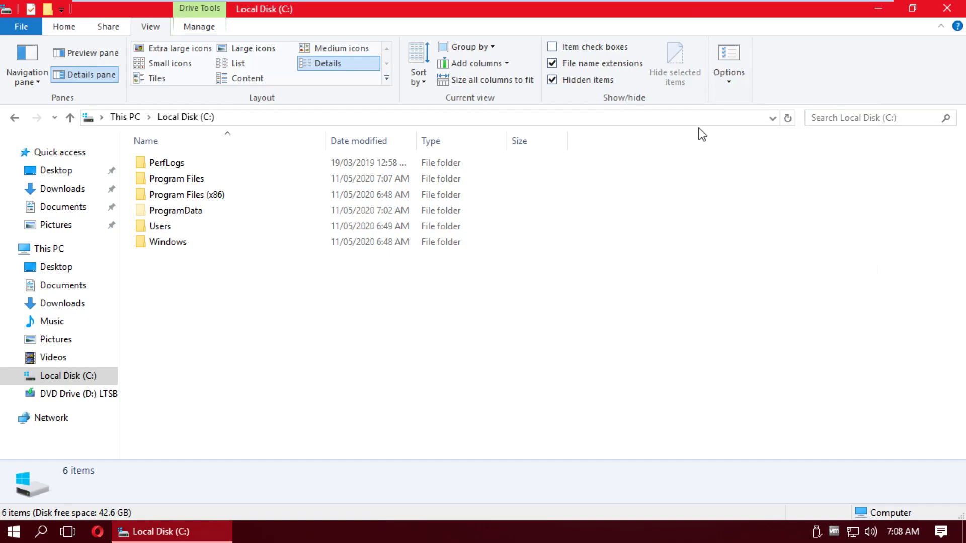
Enable the QTTabBar and QT Command Bar toolbars in the Explorer window showing Local Disk (C:)
click(729, 76)
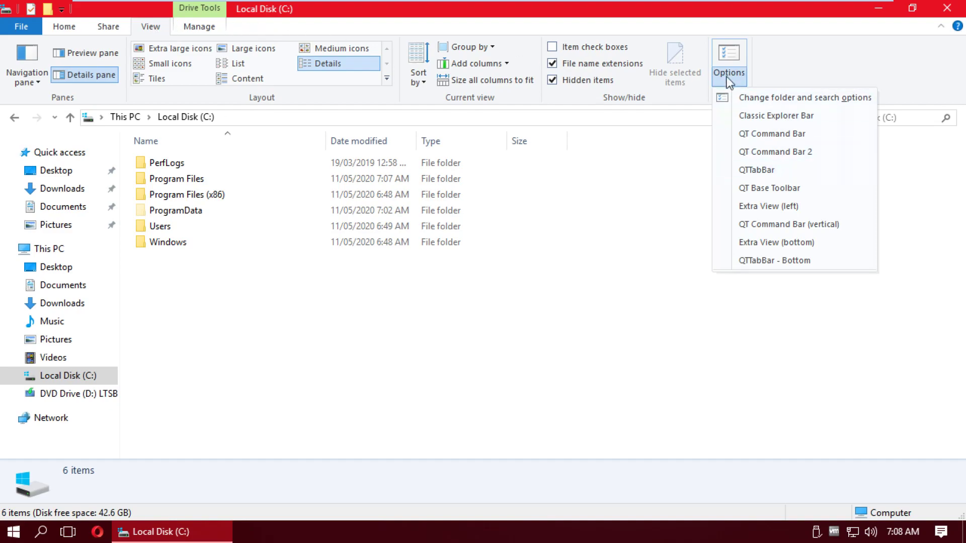
click(774, 174)
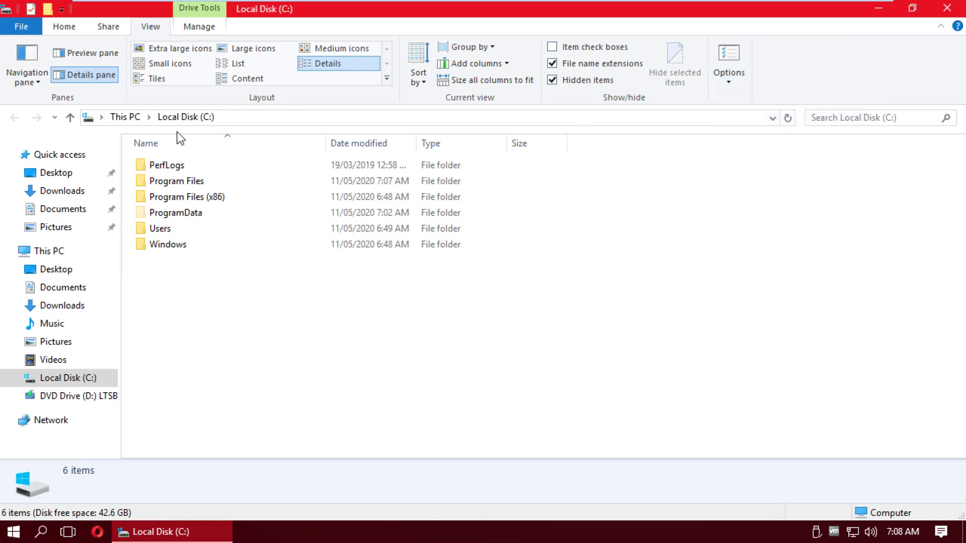
click(735, 88)
click(781, 135)
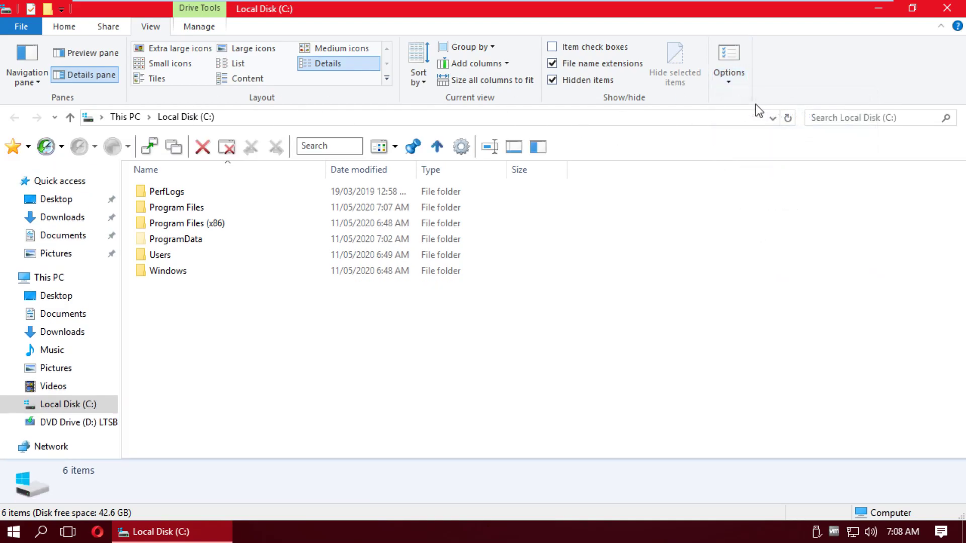
Enable the additional QTTabBar command toolbar with Libraries, This PC, Control Panel, cmd and Drives, and show text labels on its items
click(736, 83)
click(751, 148)
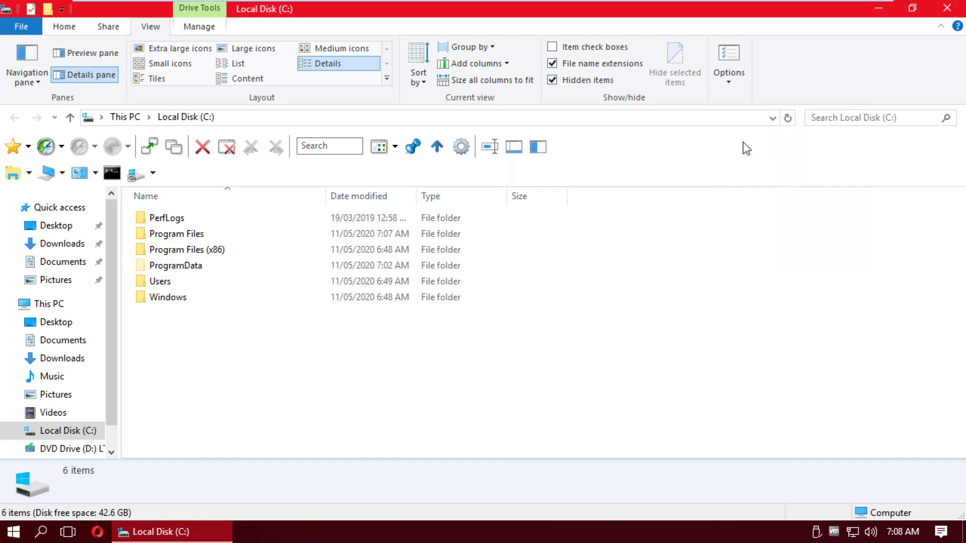
right_click(165, 174)
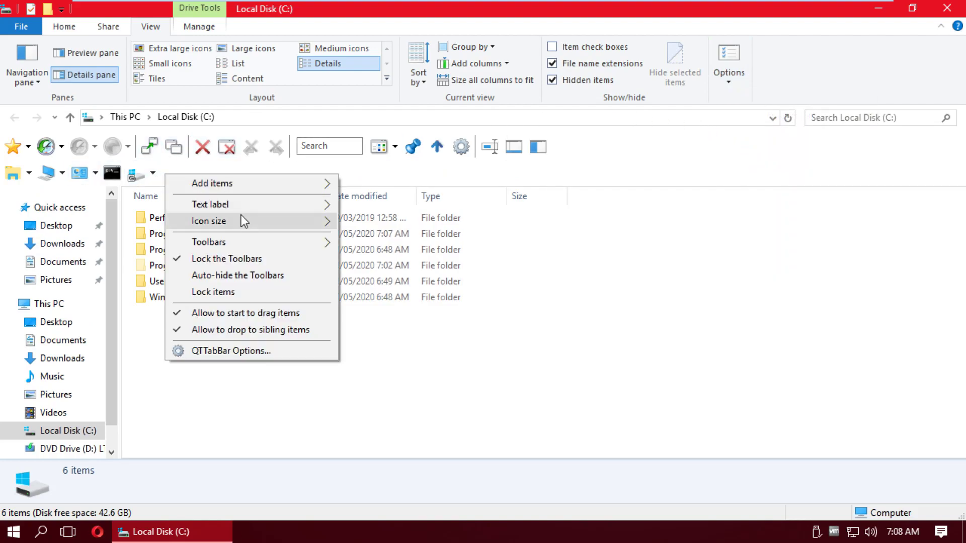
mouse_move(257, 206)
click(424, 211)
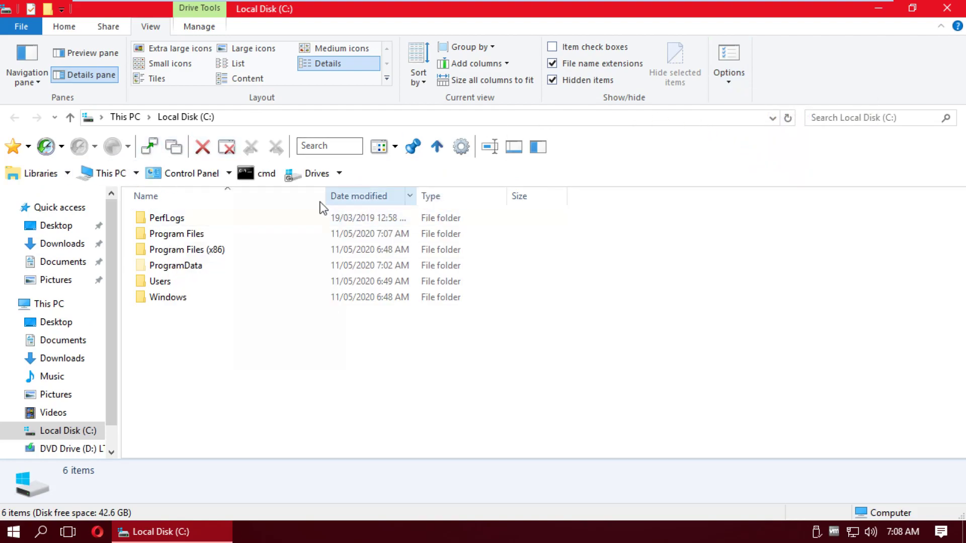
Open This PC and Documents in new Explorer tabs, and switch back to the Local Disk (C:) tab
click(105, 176)
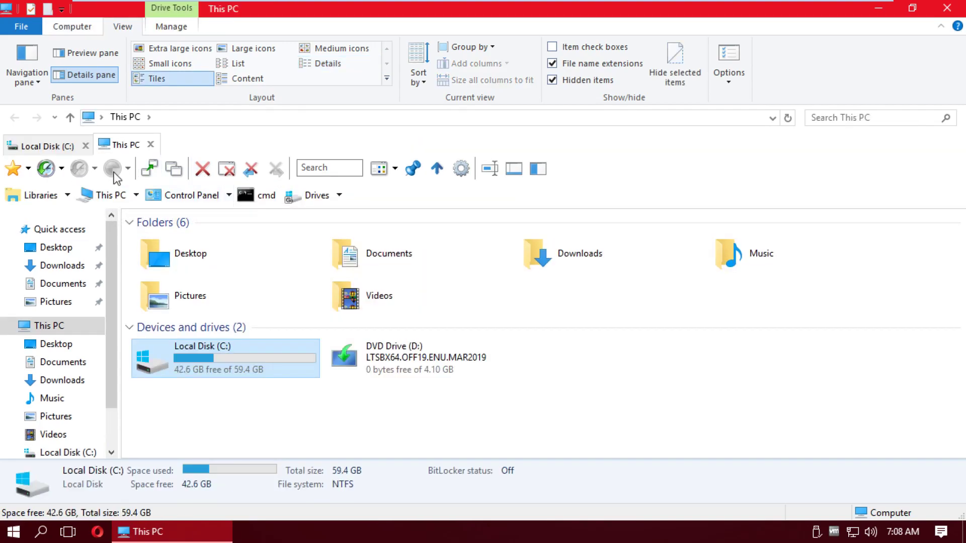
click(195, 194)
middle_click(201, 56)
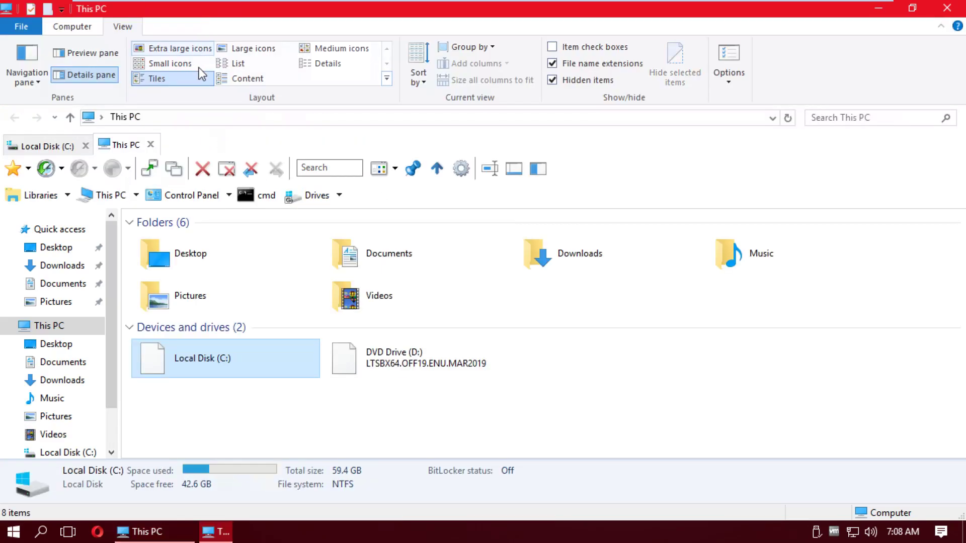
middle_click(360, 251)
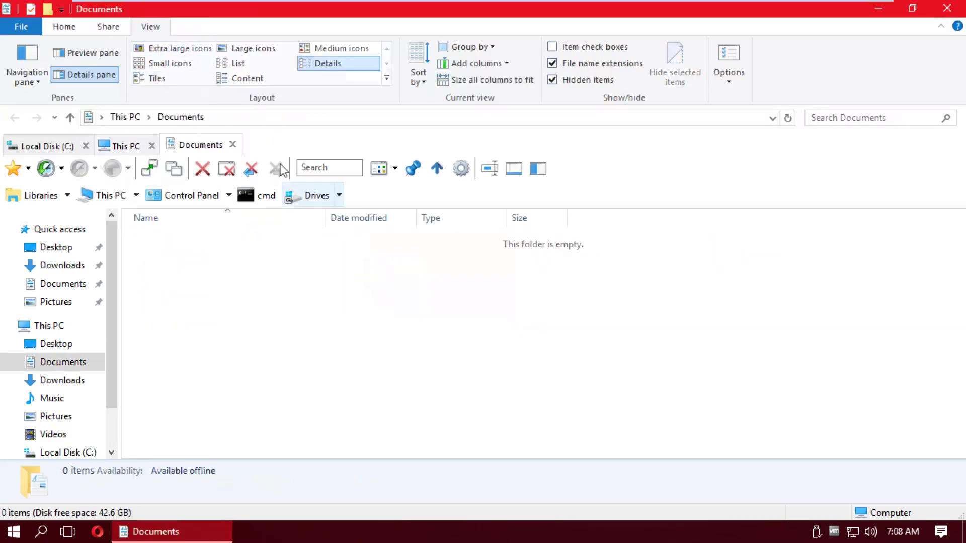
click(124, 146)
click(55, 146)
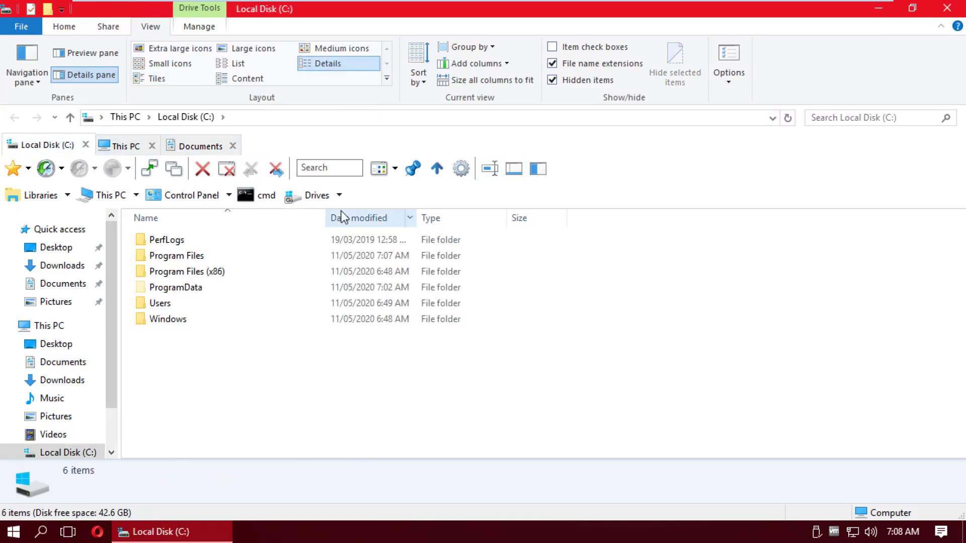
Enable "Capture windows by ShellExecuteHooks" in the Window capturing settings of QTTabBar Options and save the change
click(462, 169)
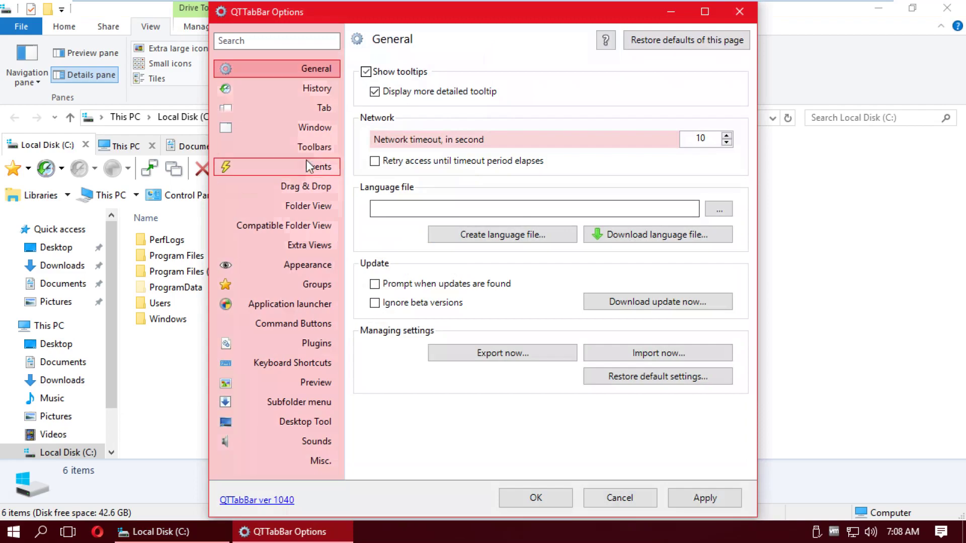
click(326, 127)
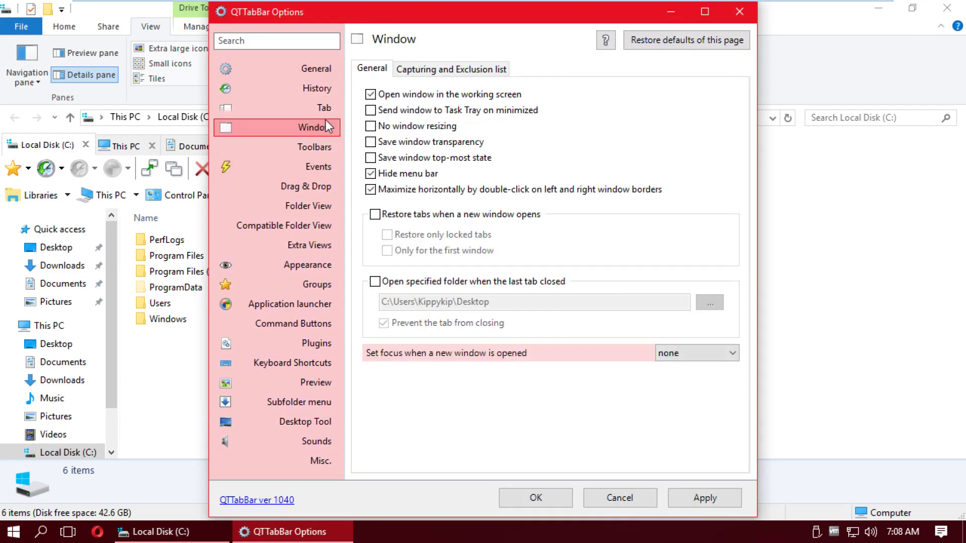
click(424, 70)
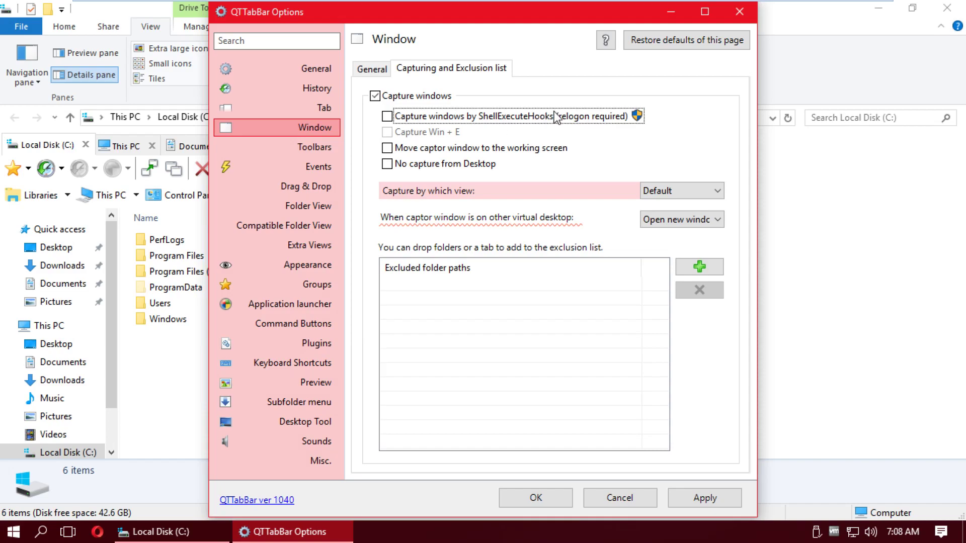
click(535, 498)
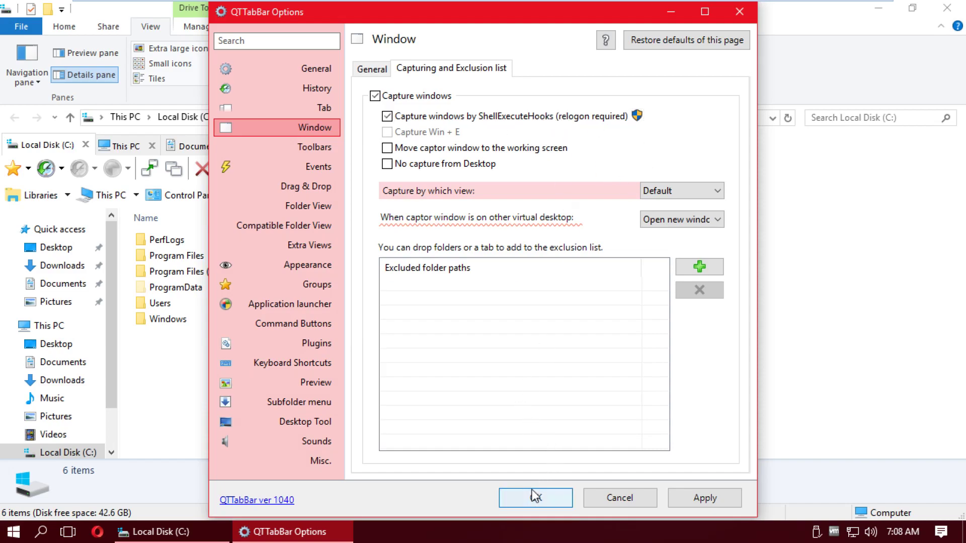
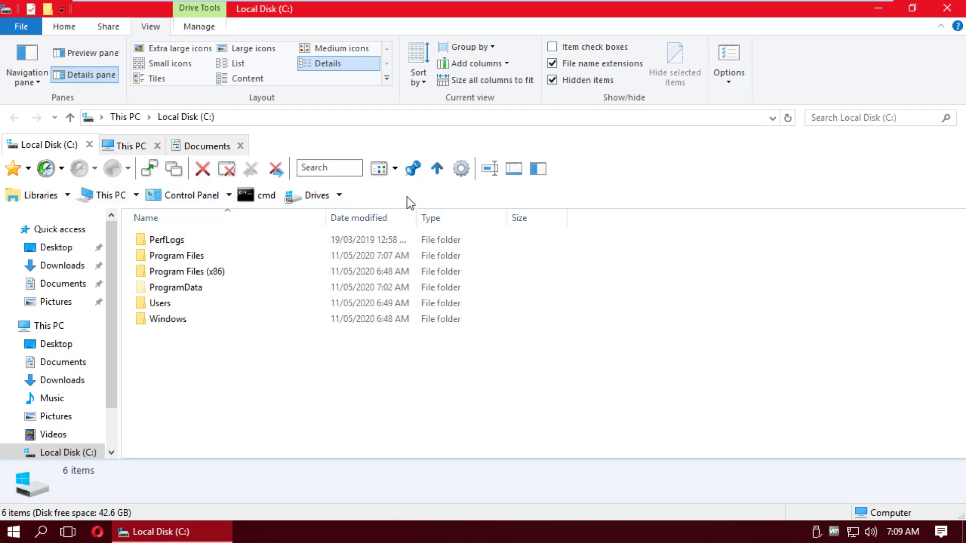
Open a command prompt at Local Disk (C:) and close it, and open another one from the Program Files (x86) folder
click(246, 194)
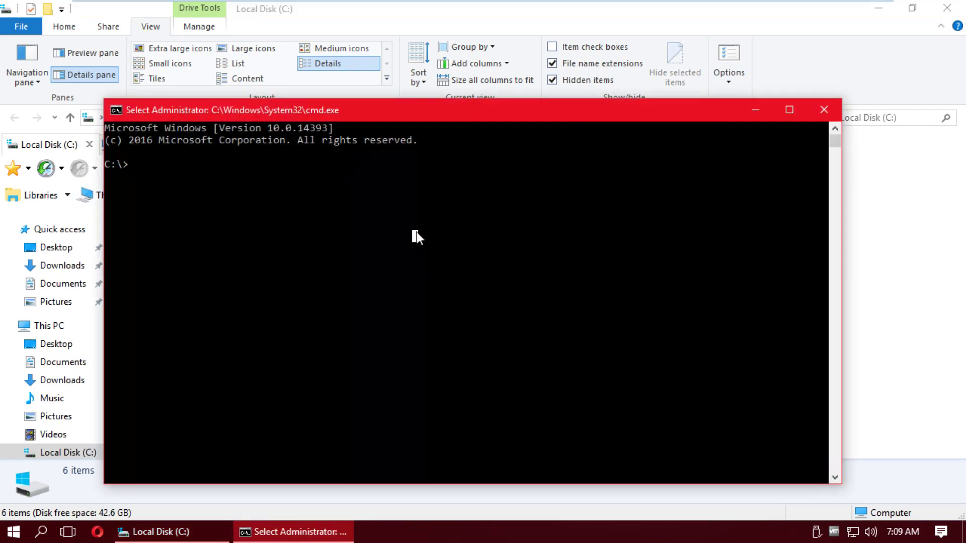
click(821, 111)
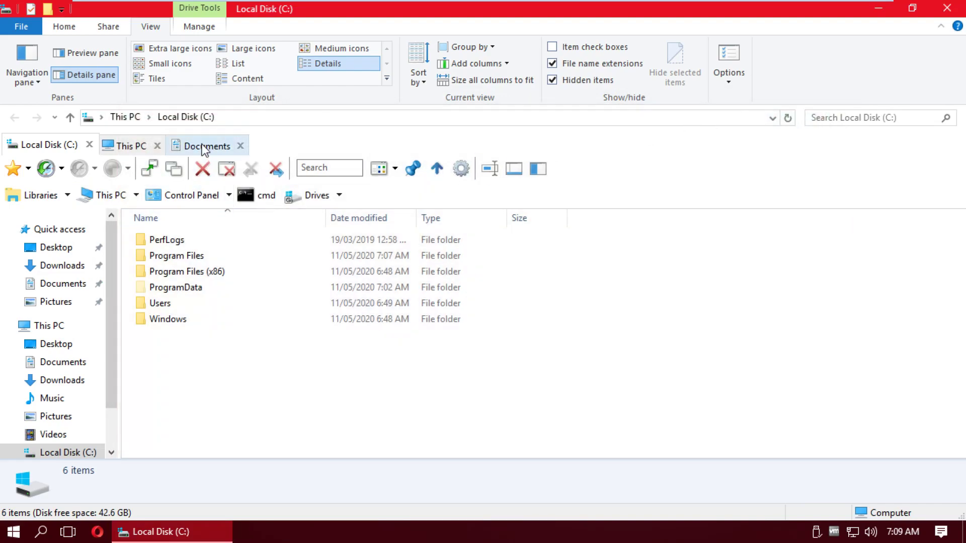
double_click(174, 272)
click(245, 195)
text(t)
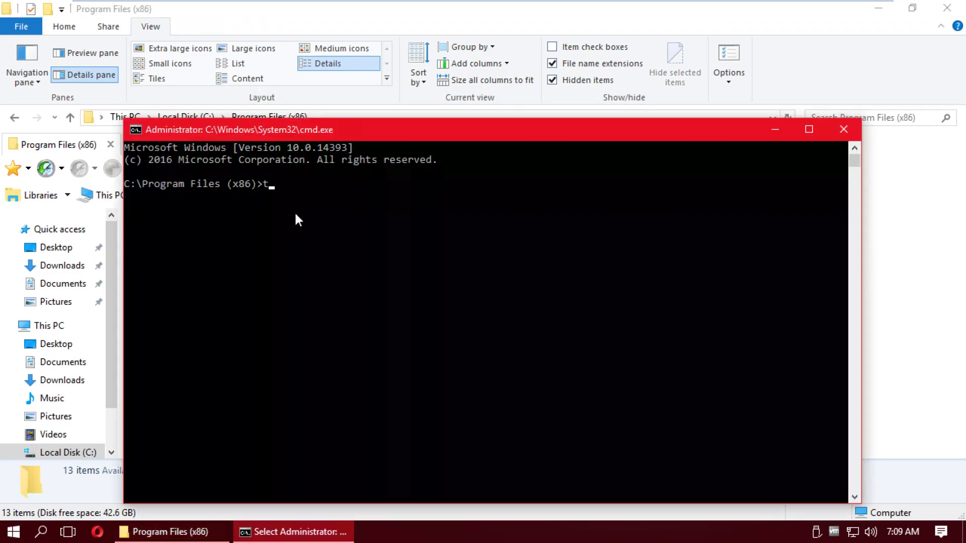
text(ir)
key(Return)
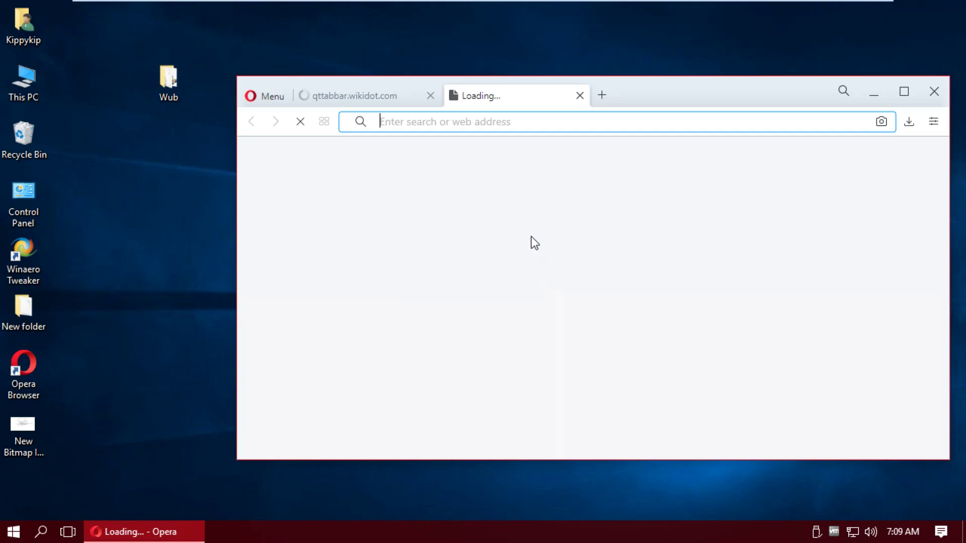
Close the qttabbar.wikidot.com tab in Opera and search the web for "flashfolder kippykip"
middle_click(376, 95)
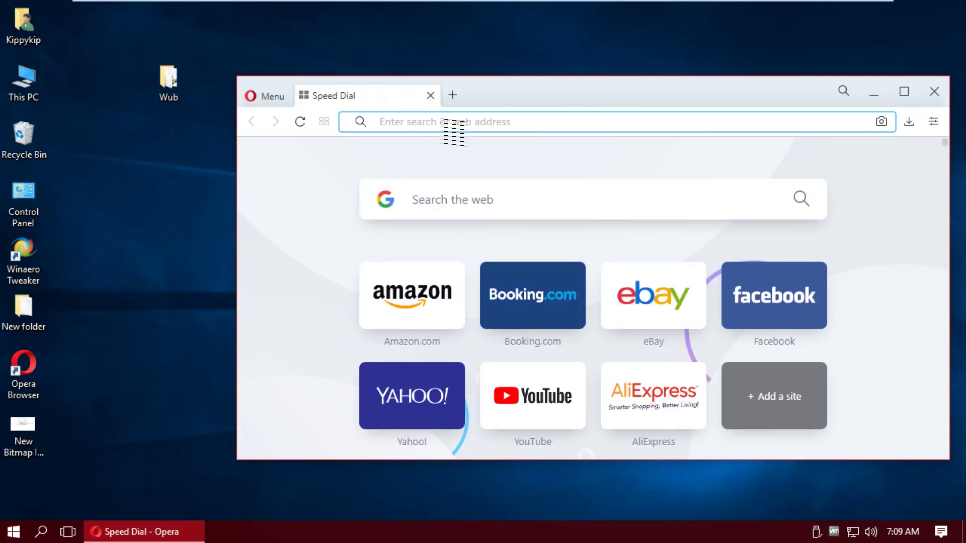
click(453, 129)
text(flashfolder)
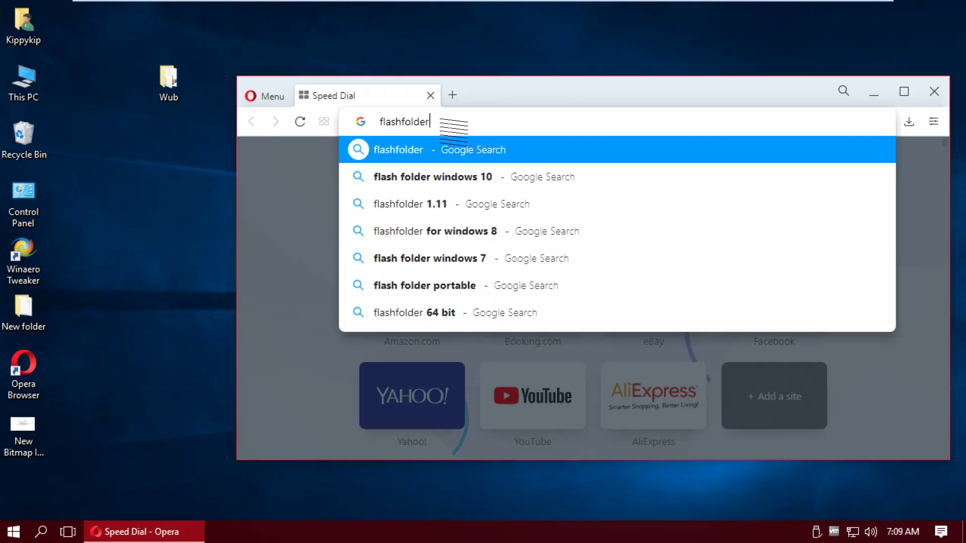
text( kippykip)
key(Return)
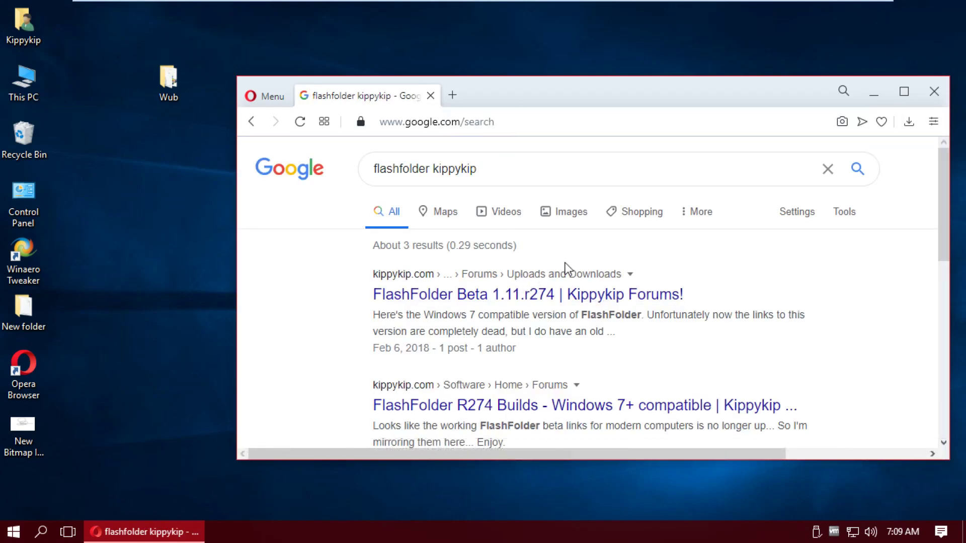
Look over the FlashFolder Beta 1.11.r274 forum thread and its attachment in the maximized browser, and return to the search results
click(528, 295)
double_click(567, 92)
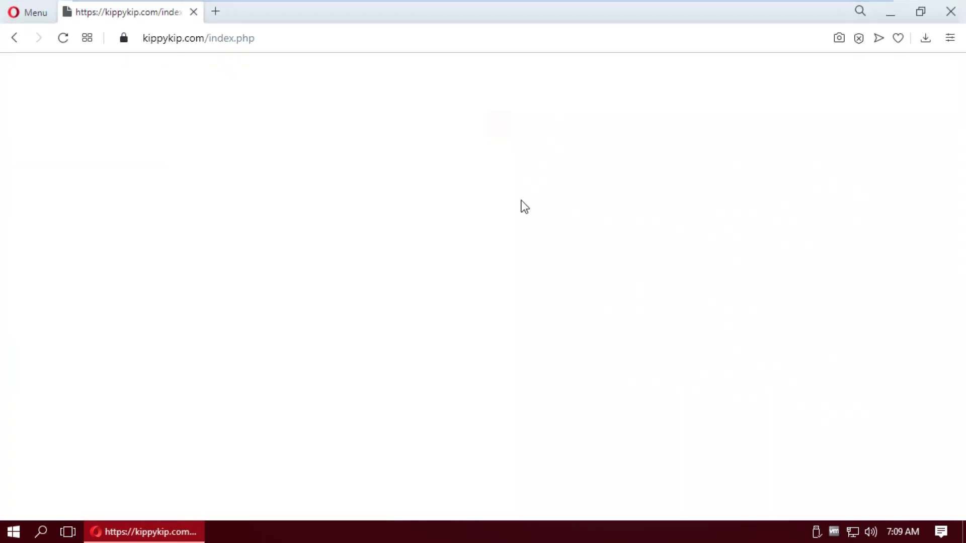
scroll(494, 198, down, 9)
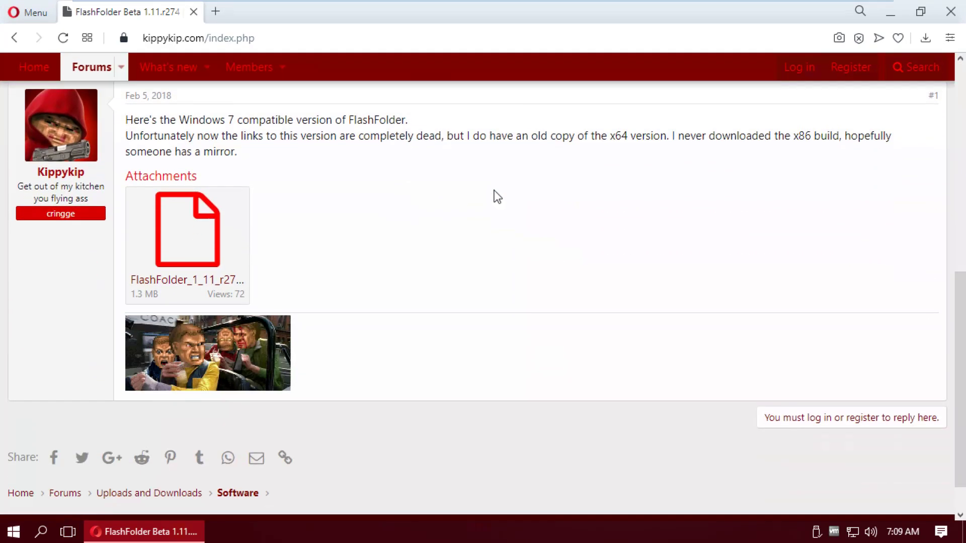
scroll(223, 282, up, 1)
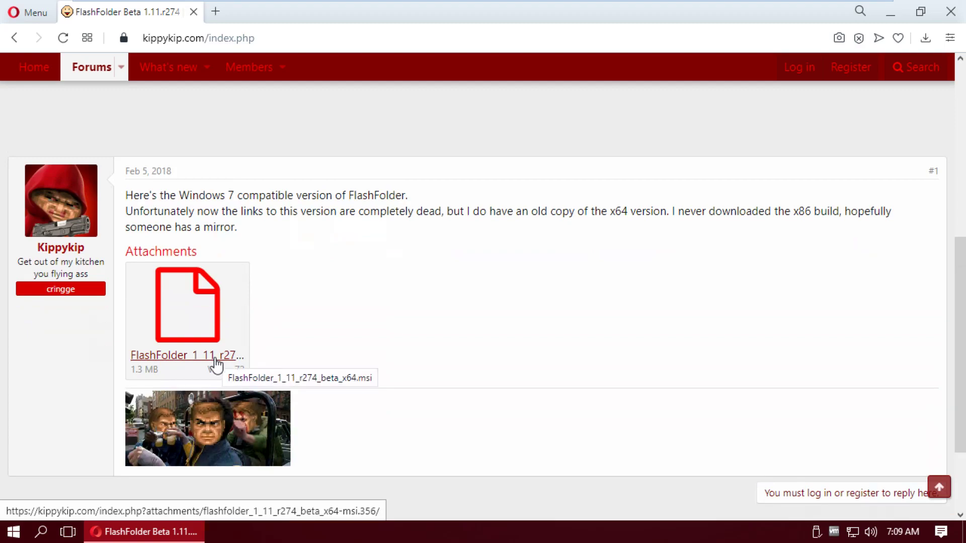
scroll(341, 298, down, 2)
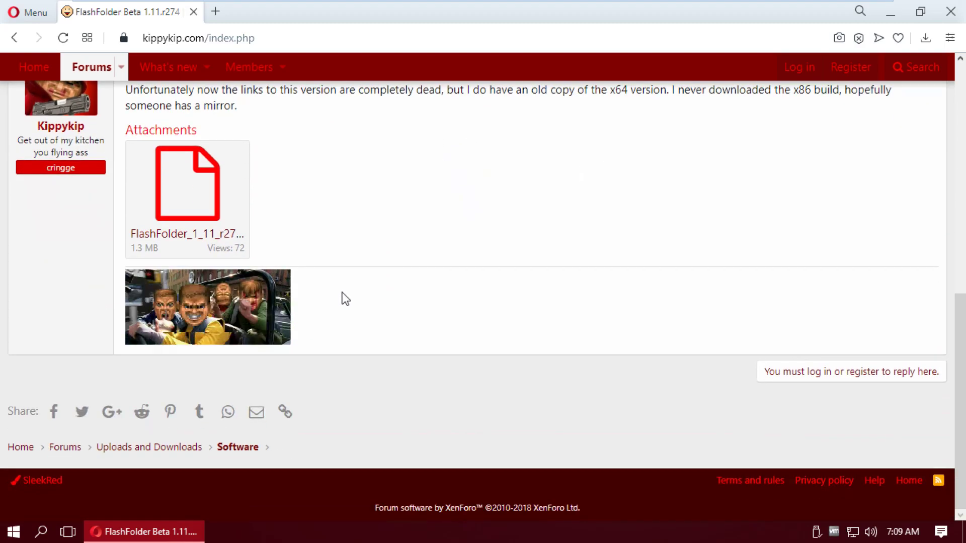
scroll(116, 130, up, 5)
click(20, 38)
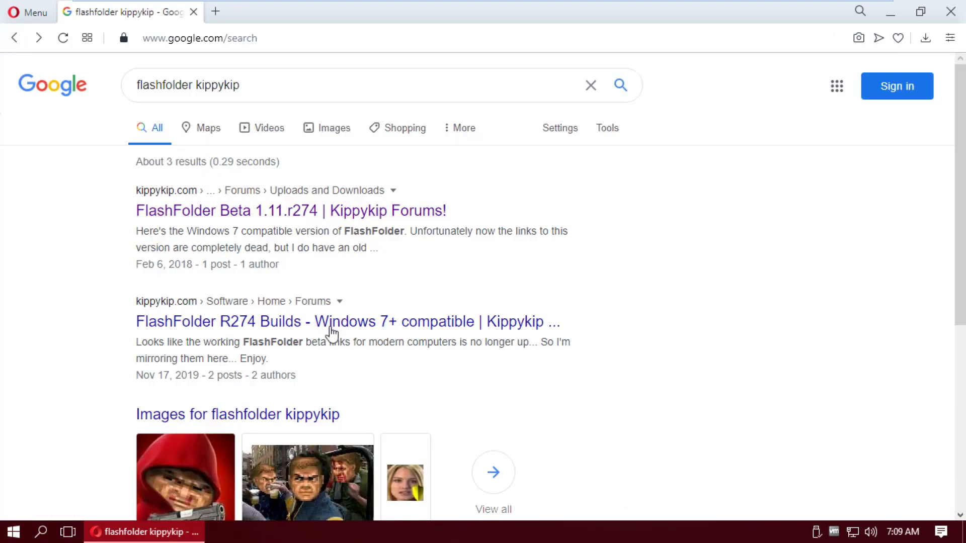
Download FlashFolder_1_11_r274_beta_x64.msi from the FlashFolder R274 Builds thread and save it in the Downloads folder
click(416, 333)
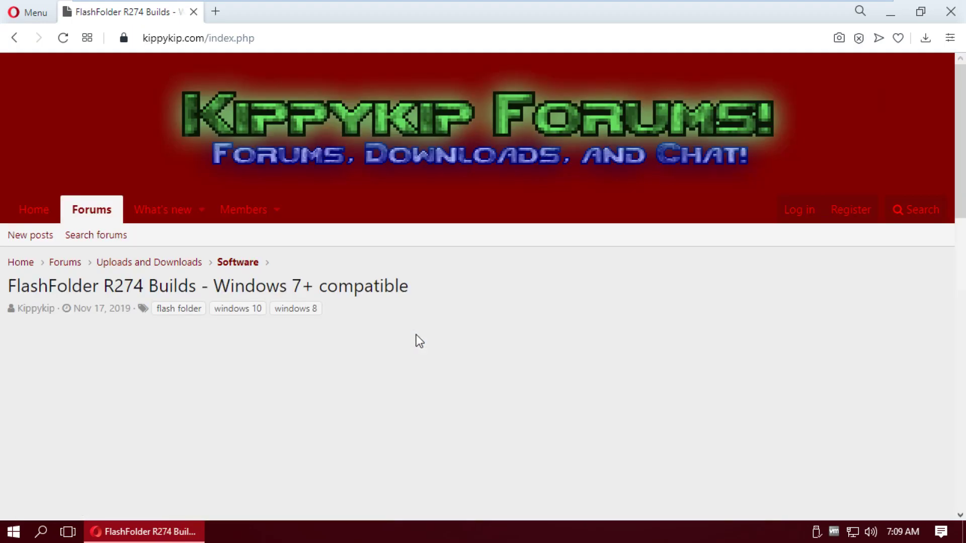
scroll(419, 340, down, 5)
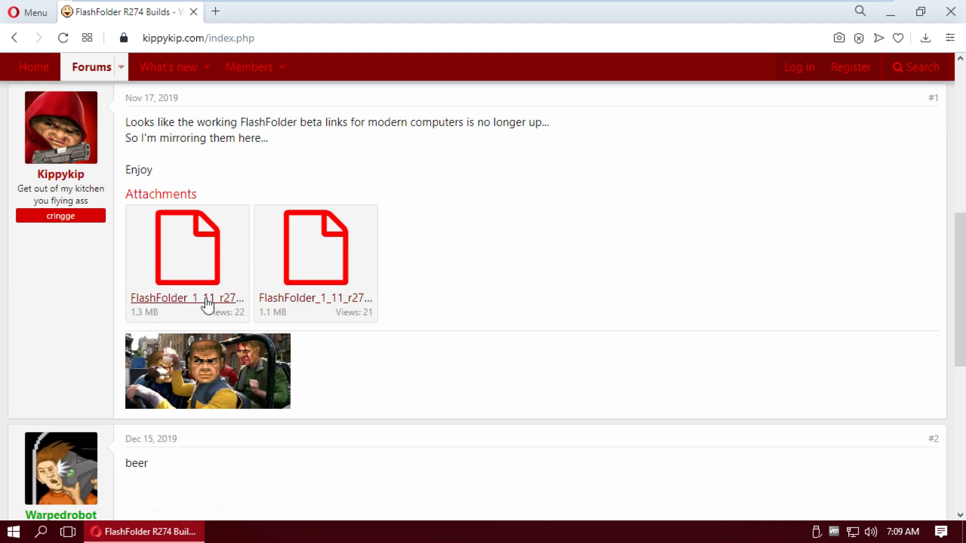
click(204, 300)
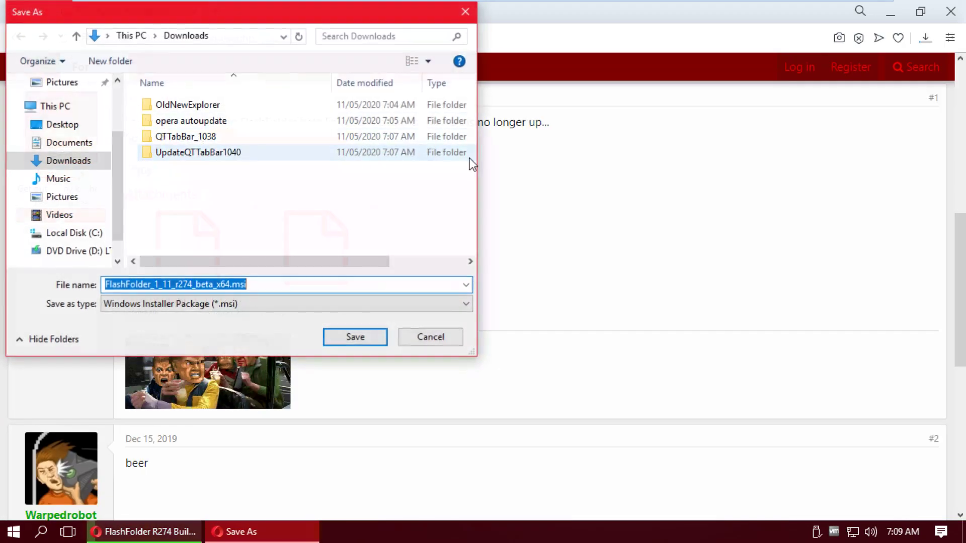
click(355, 336)
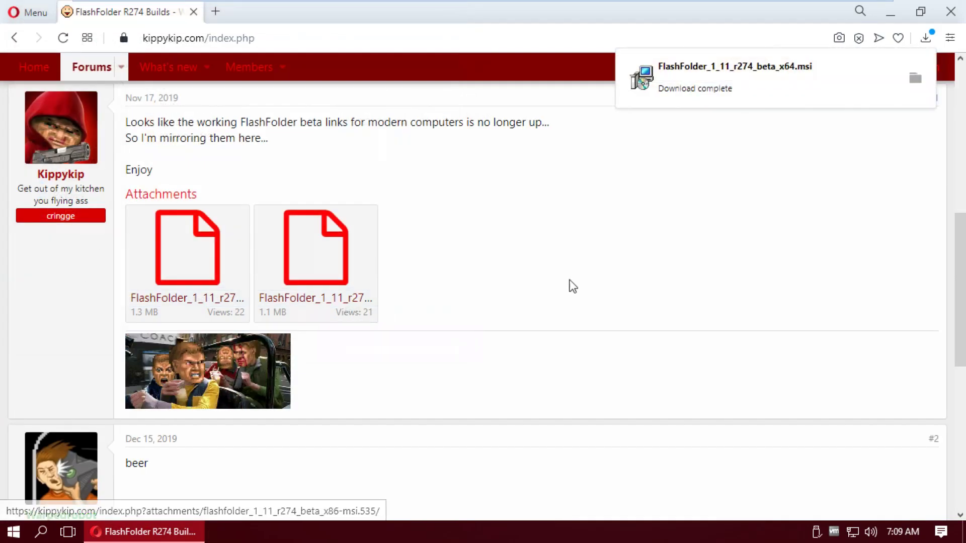
Install FlashFolder from the downloaded package, accepting the license and using individual profiles for each user, and close the browser
click(777, 95)
click(518, 280)
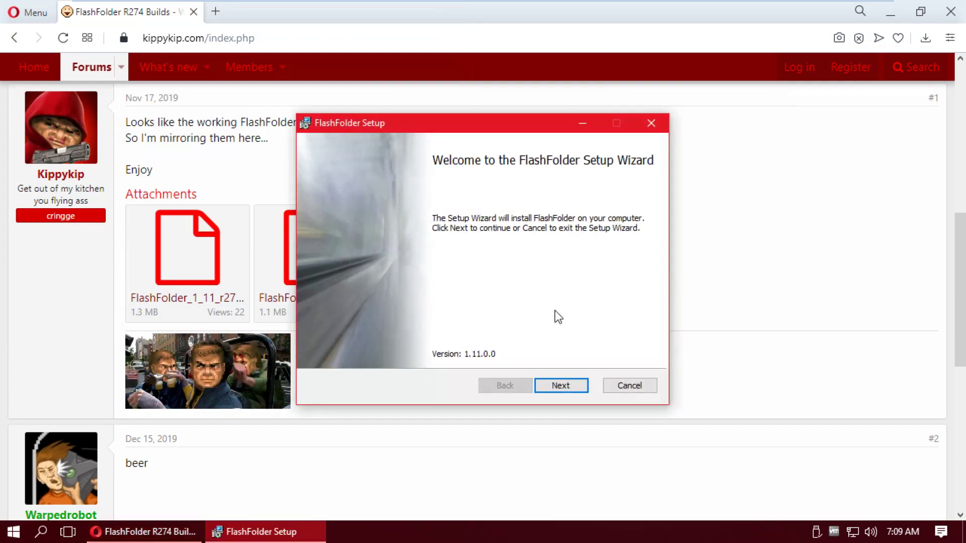
key(Return)
key(space)
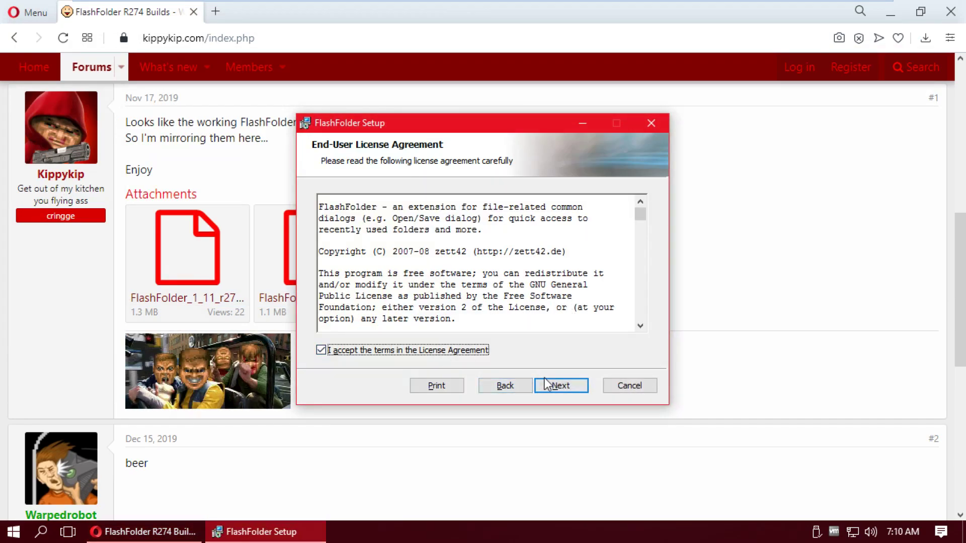
click(562, 391)
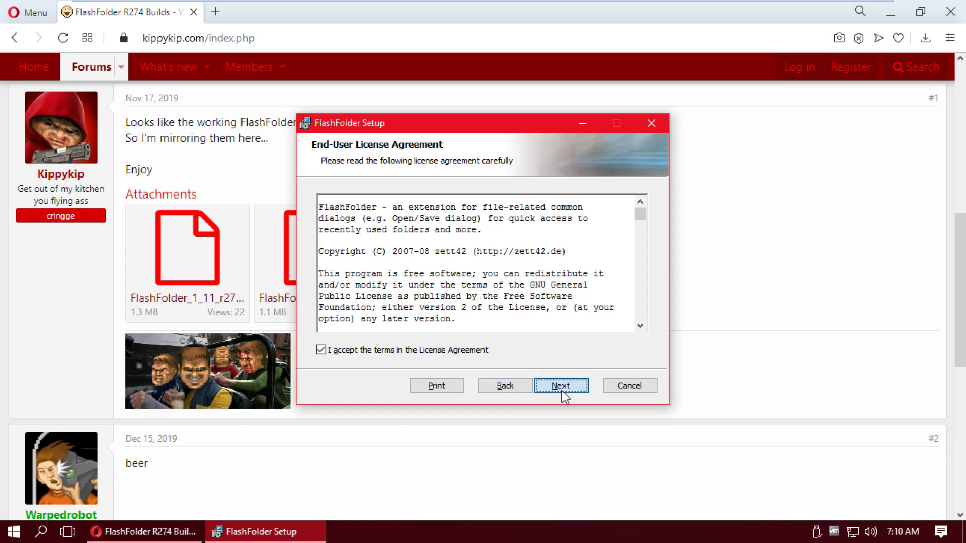
click(567, 391)
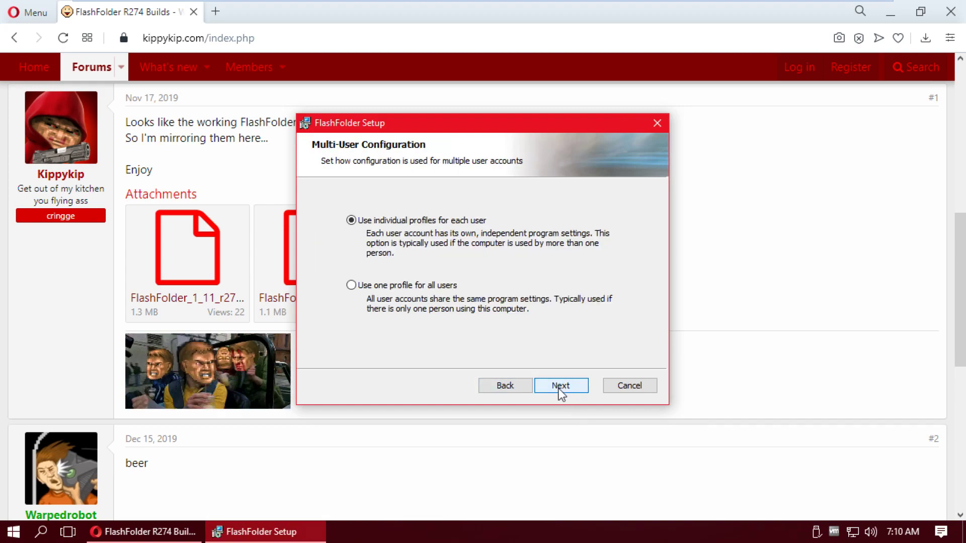
click(567, 388)
click(567, 388)
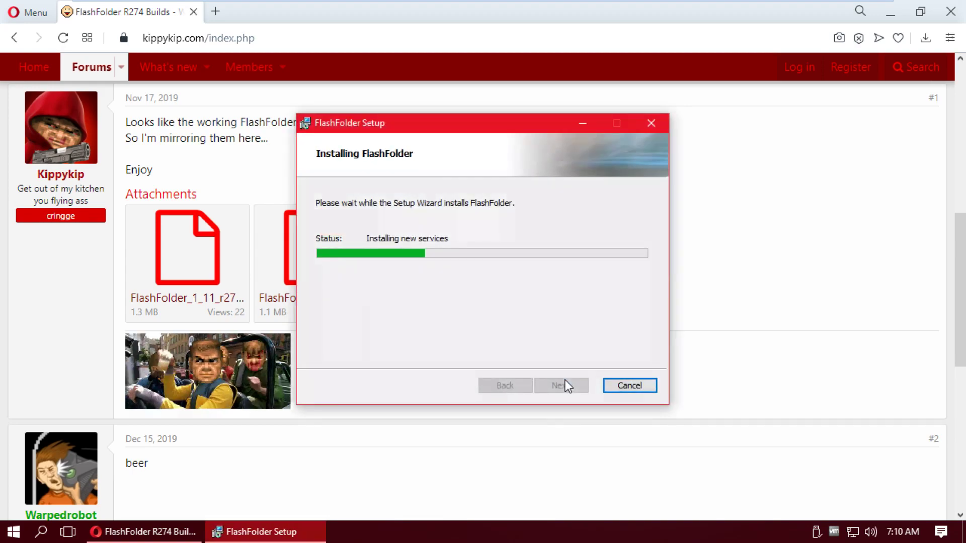
click(569, 385)
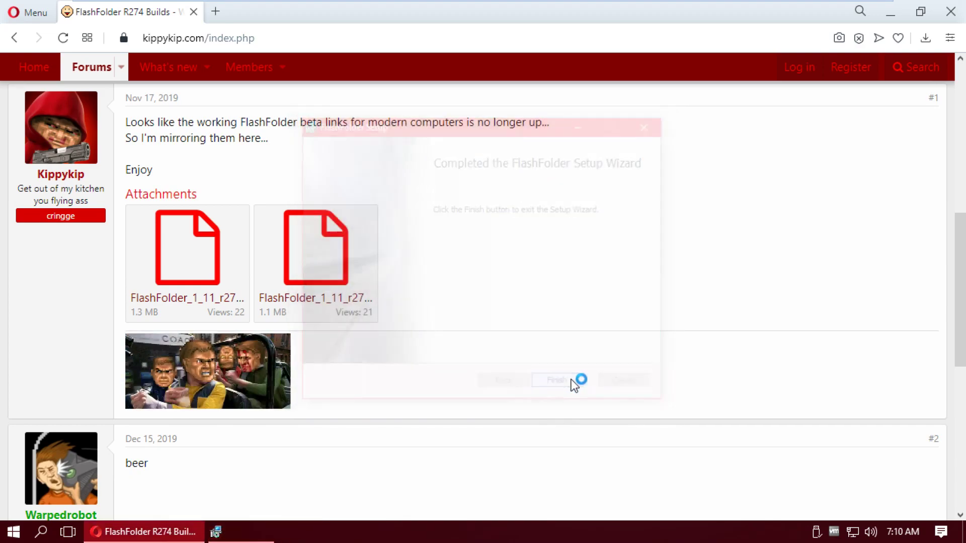
click(955, 12)
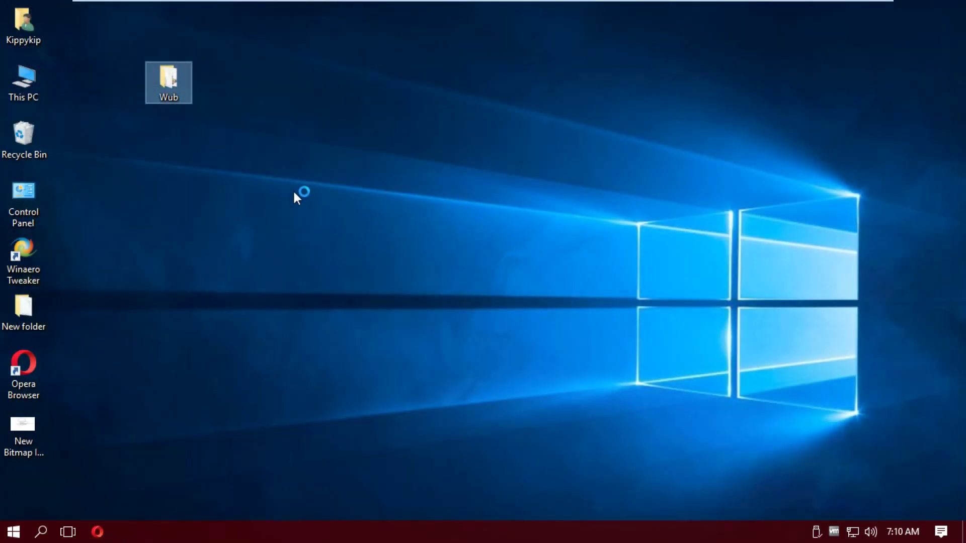
Open Notepad through the Run dialog and bring up Save As for the untitled document
key(super+r)
text(notep)
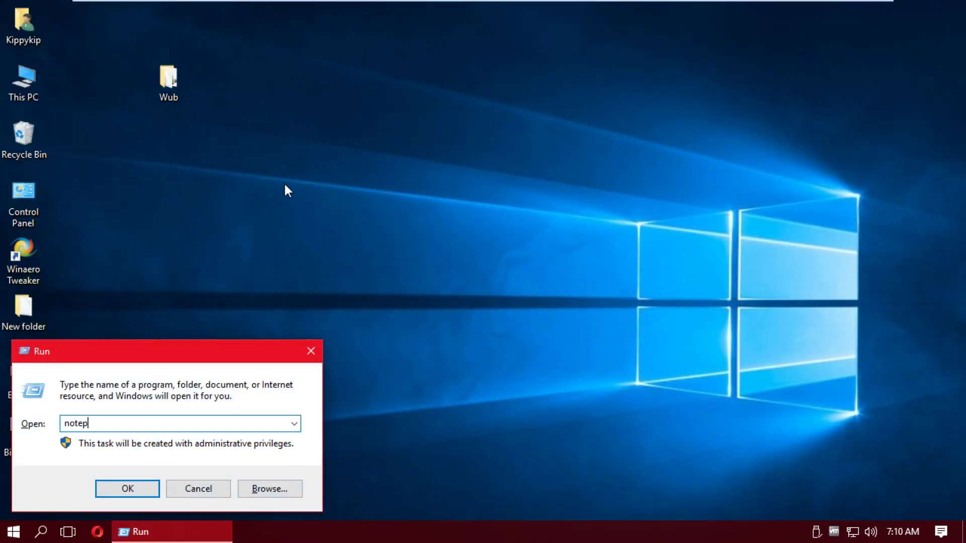
text(ad)
key(Return)
click(117, 129)
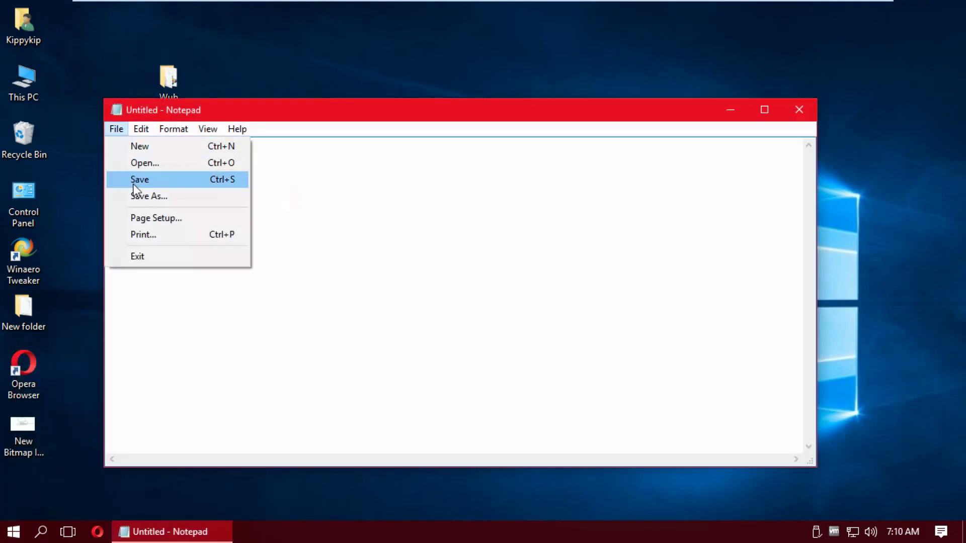
click(134, 196)
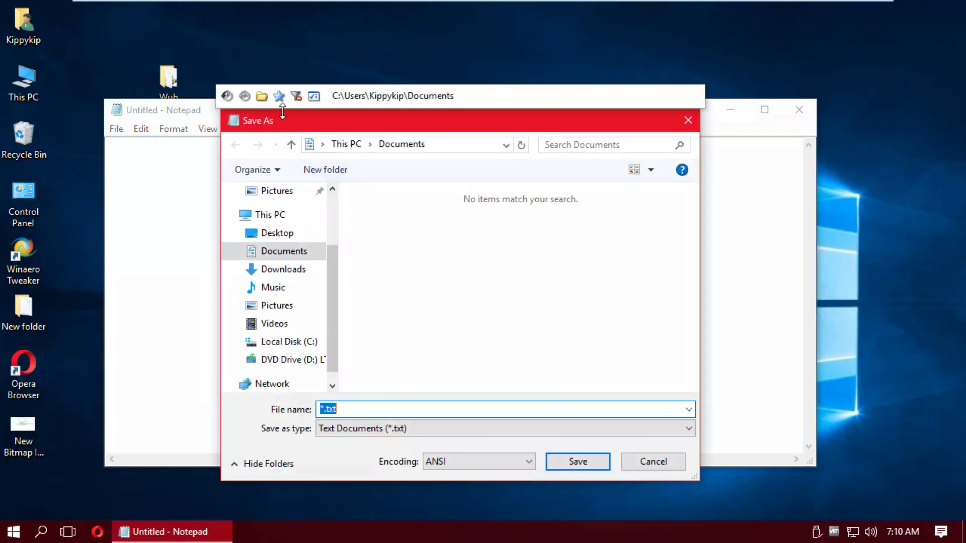
Browse to C:\Windows in the Save As dialog and show its folders in Details view
click(308, 346)
double_click(664, 226)
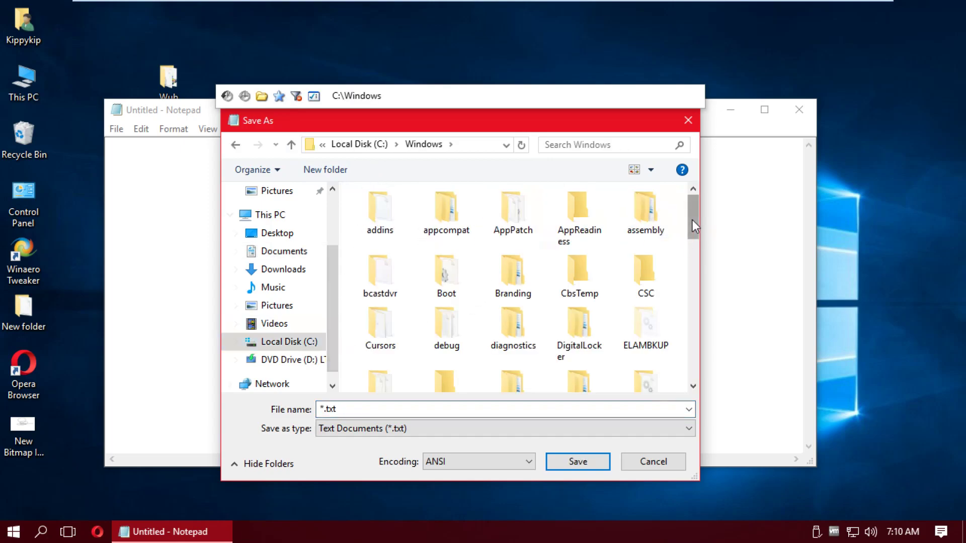
right_click(683, 230)
click(651, 170)
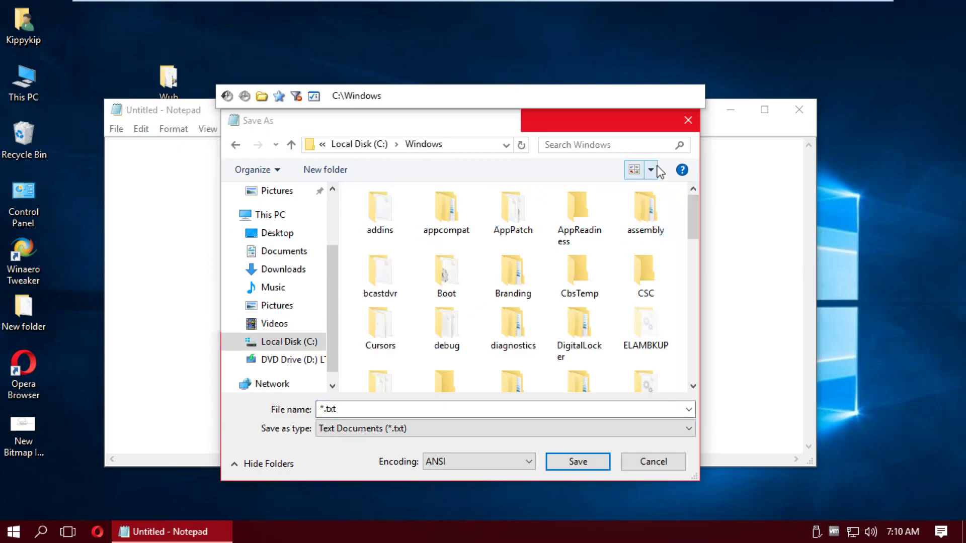
click(703, 248)
click(566, 241)
scroll(566, 240, down, 18)
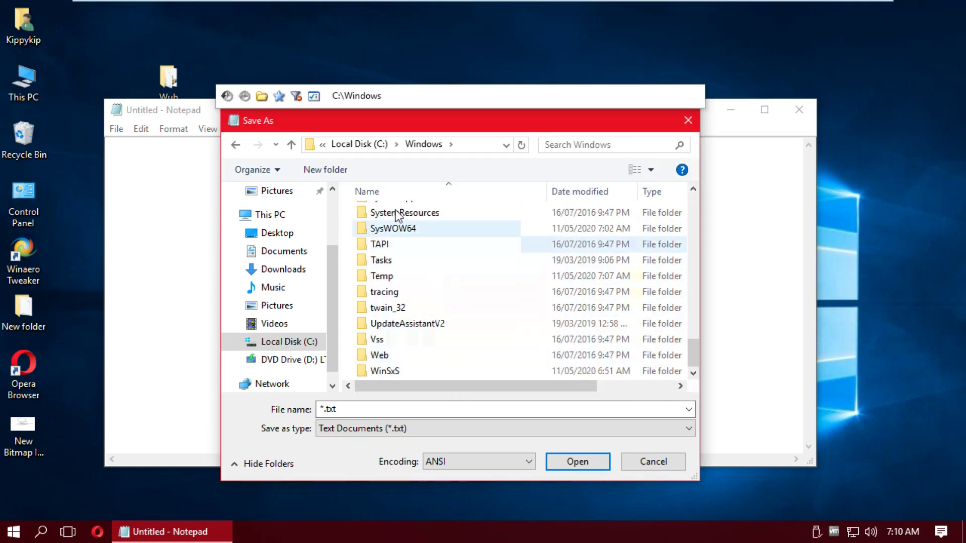
Return to C:\Windows and use FlashFolder's filter to list all file types (*.*) in the Save As dialog
click(293, 98)
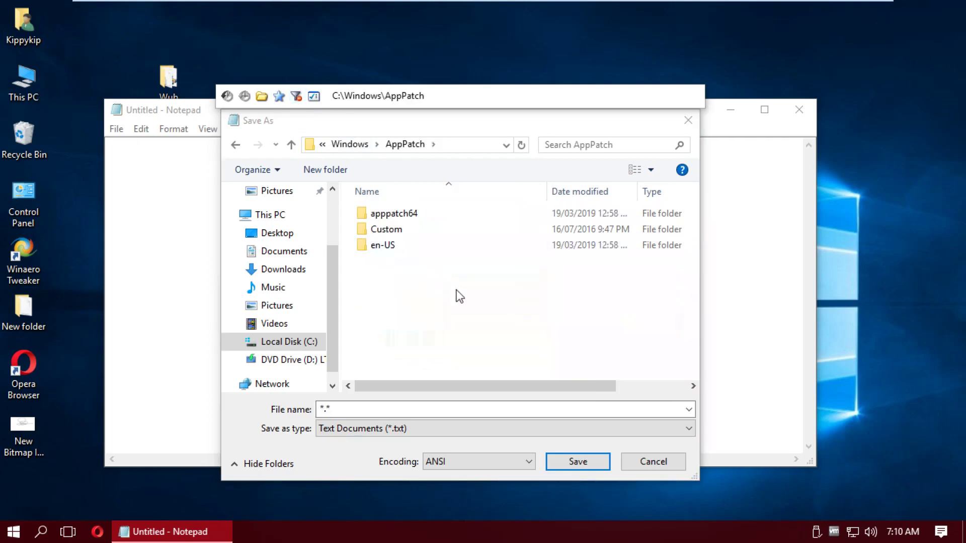
click(356, 145)
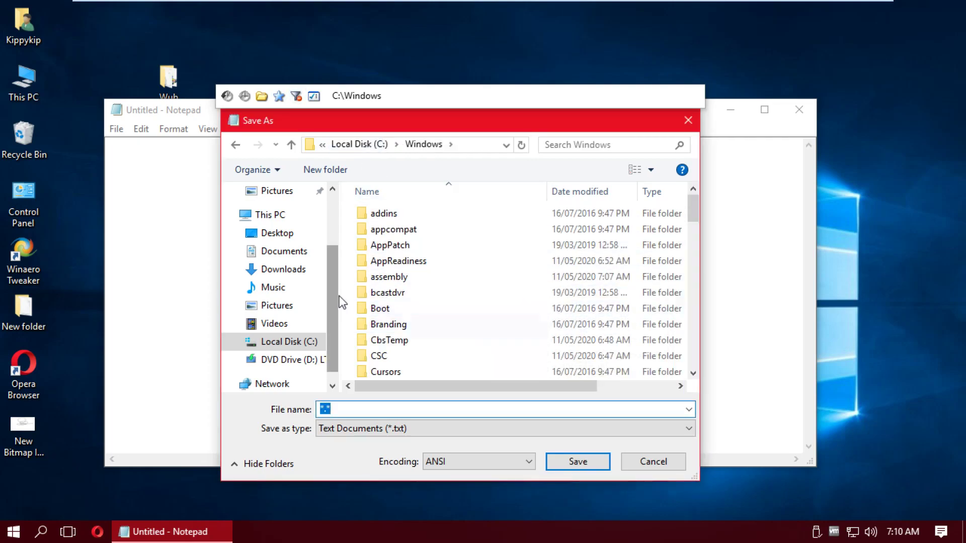
click(297, 99)
drag(693, 209, 690, 373)
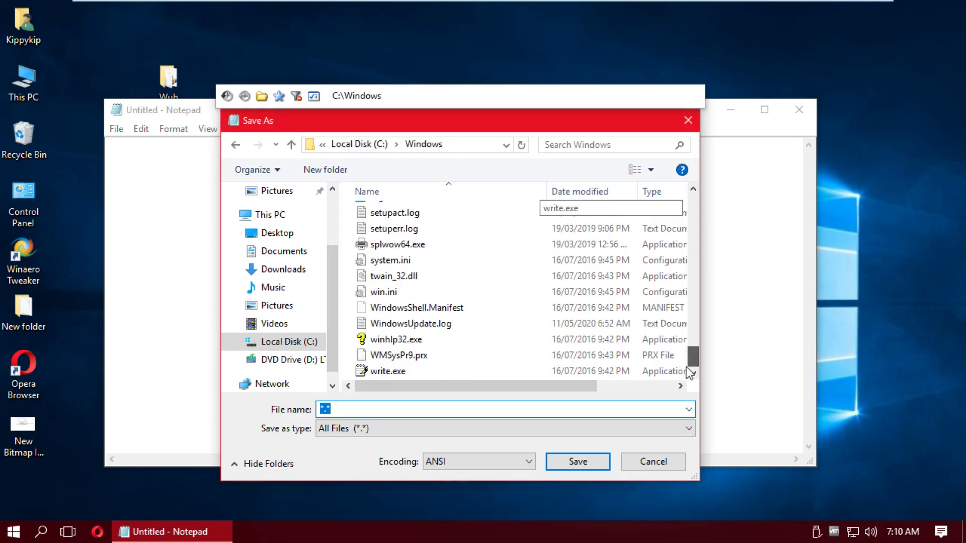
Add the Documents folder to the FlashFolder favorites under the title Documents and open it from the favorites
click(280, 97)
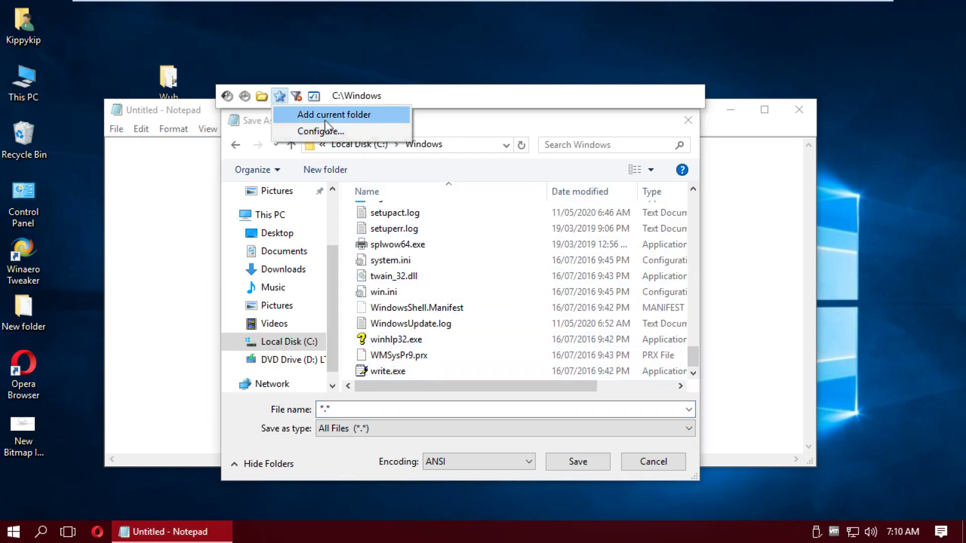
click(339, 276)
drag(339, 276, 336, 218)
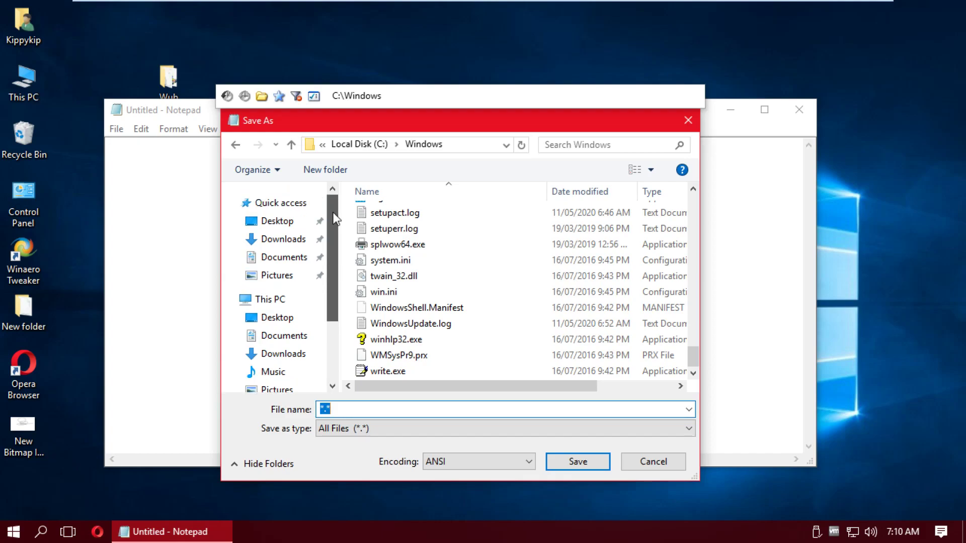
click(292, 261)
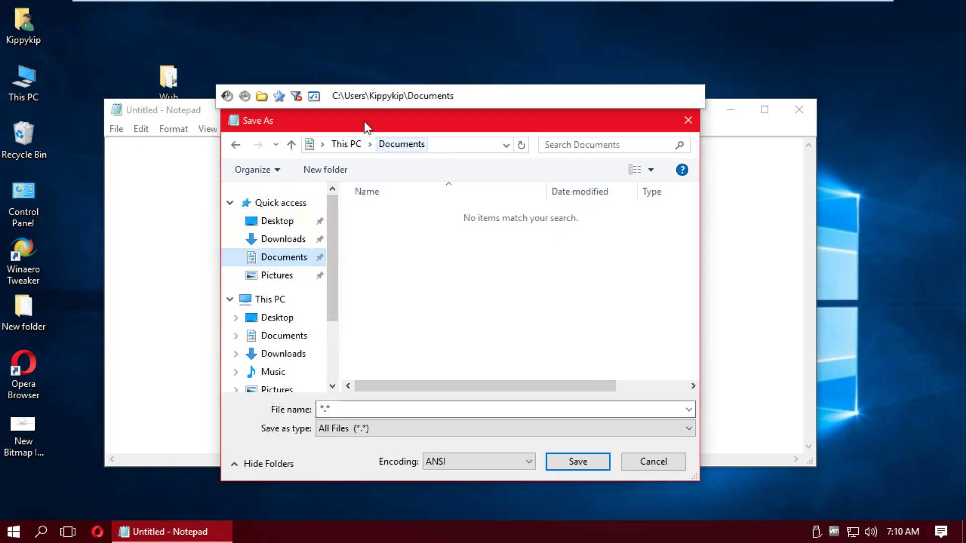
click(280, 97)
click(333, 112)
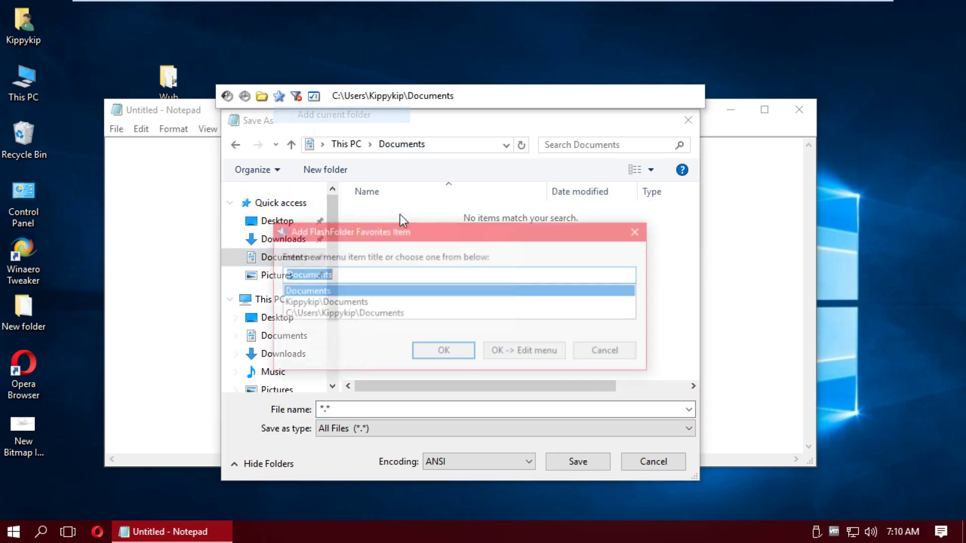
click(445, 354)
click(279, 96)
click(292, 112)
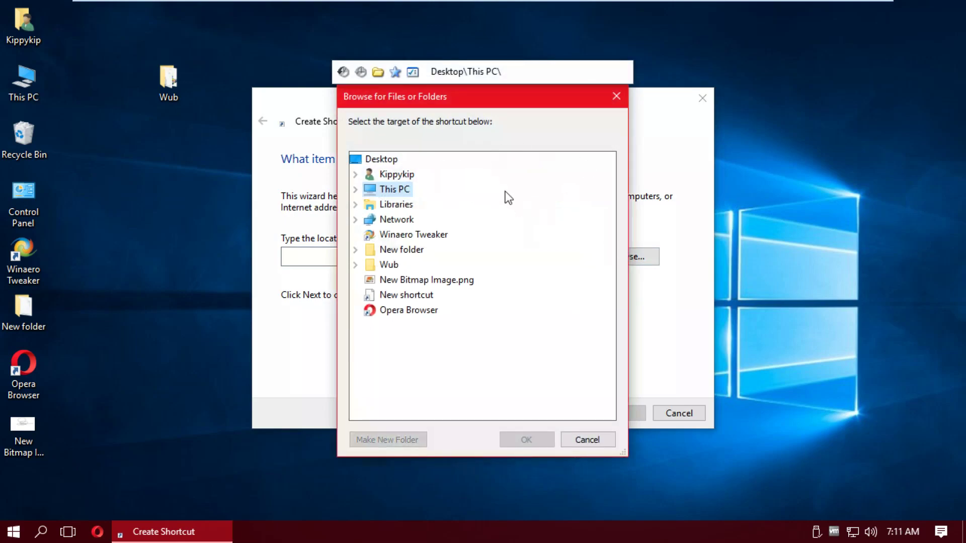
Select Contacts in the user folder of the shortcut browse dialog, and jump to Documents through the FlashFolder favorites
click(355, 174)
click(402, 205)
click(395, 72)
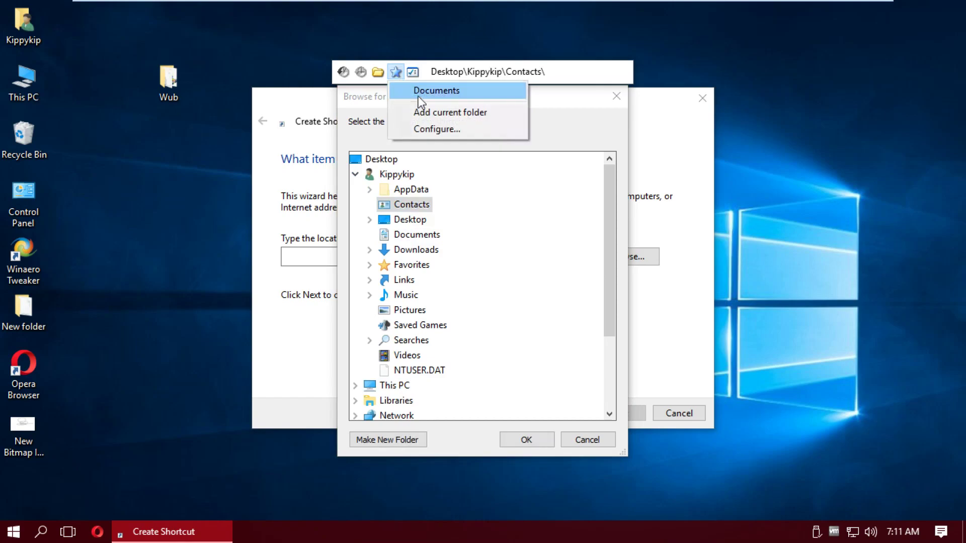
click(418, 93)
scroll(487, 252, down, 5)
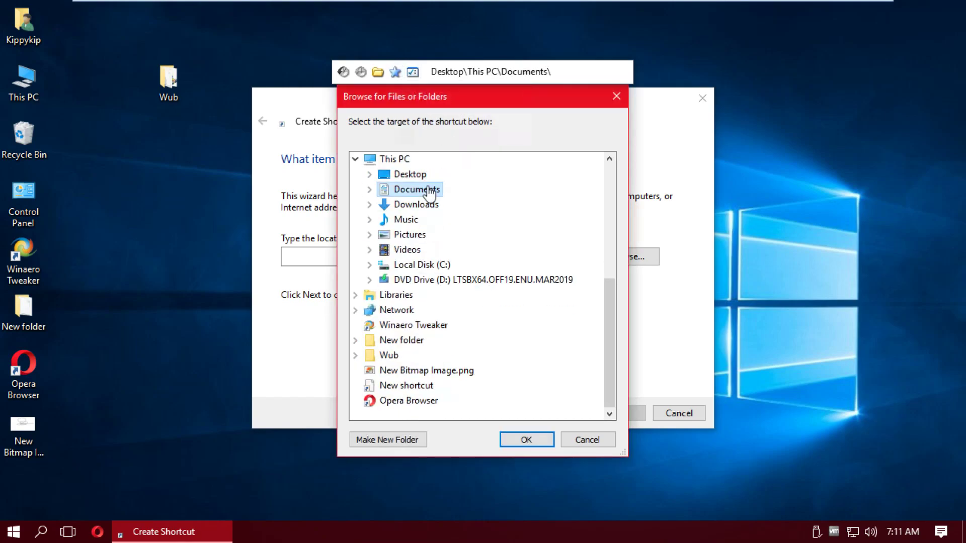
Enter C:\ProgramData as the shortcut target through FlashFolder's path field, and cancel the Create Shortcut wizard
click(550, 71)
drag(550, 71, 447, 87)
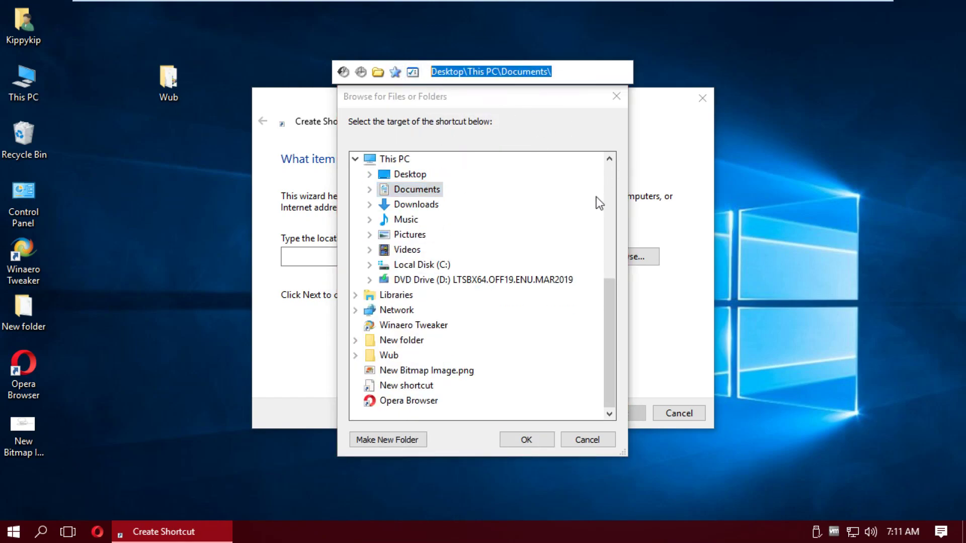
text(C:\)
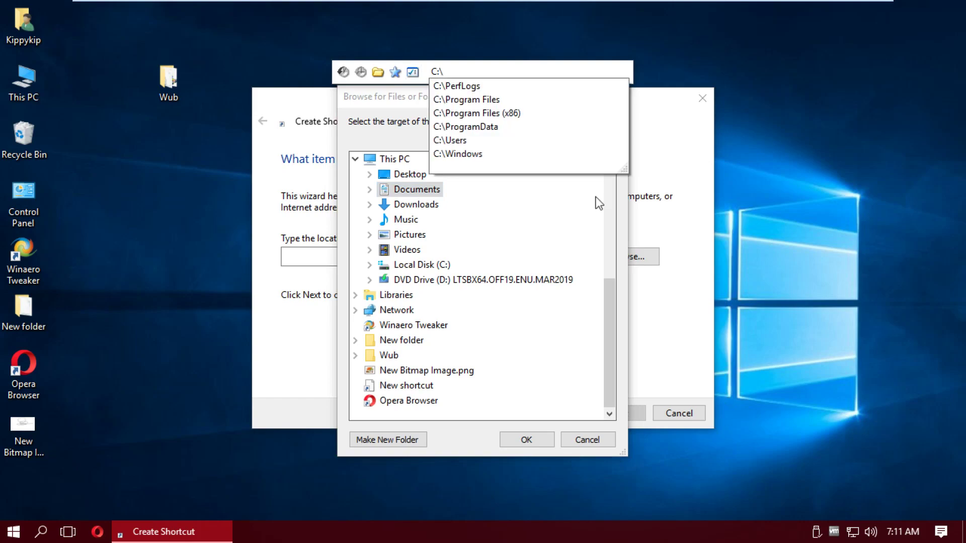
click(557, 127)
key(Return)
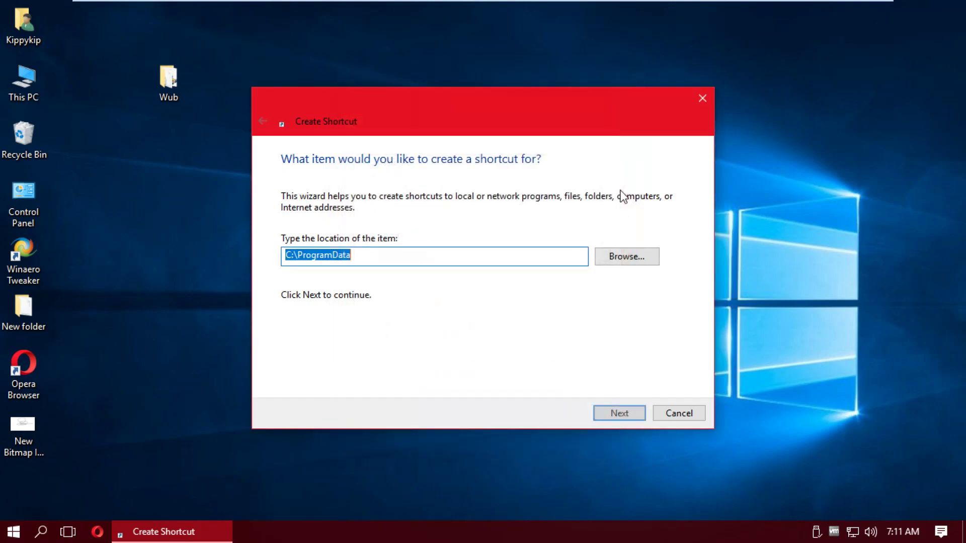
click(679, 413)
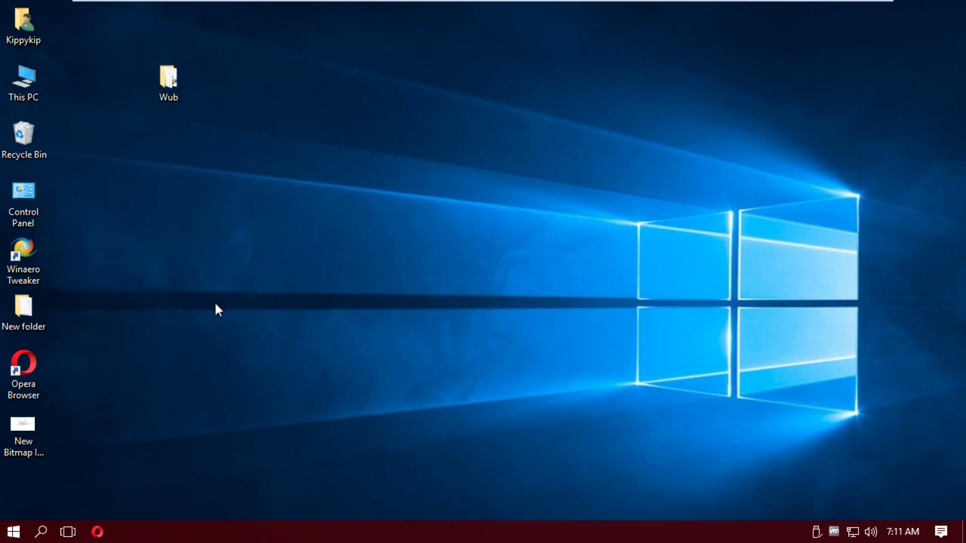
Switch to Opera, search the web for "icaros" and save Icaros_v3.1.0.exe from MajorGeeks in the Downloads folder
click(98, 532)
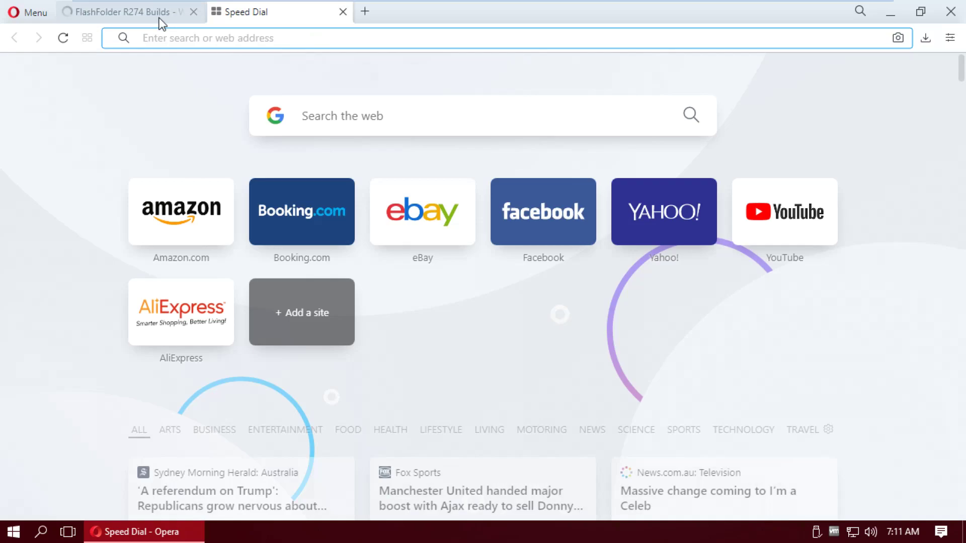
text(icaros)
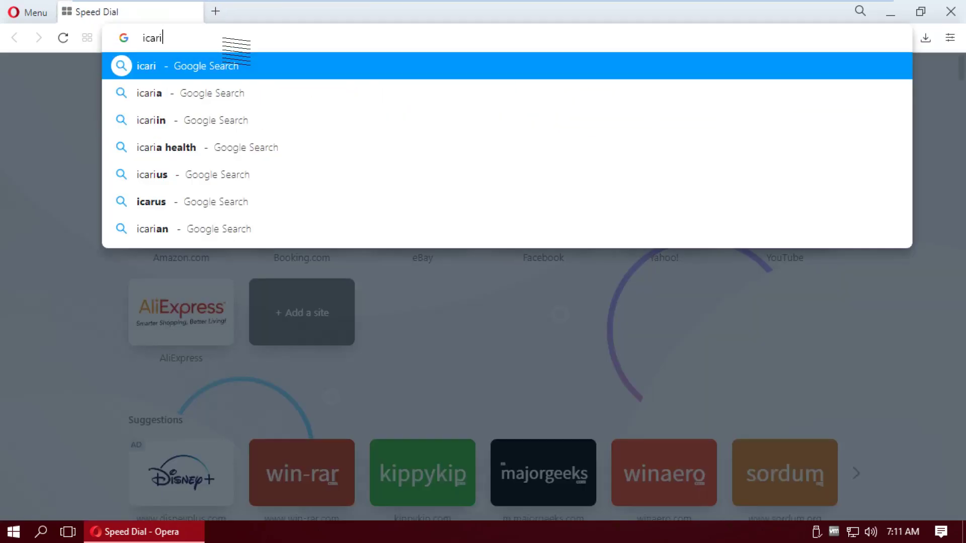
key(Return)
scroll(235, 422, down, 5)
click(236, 423)
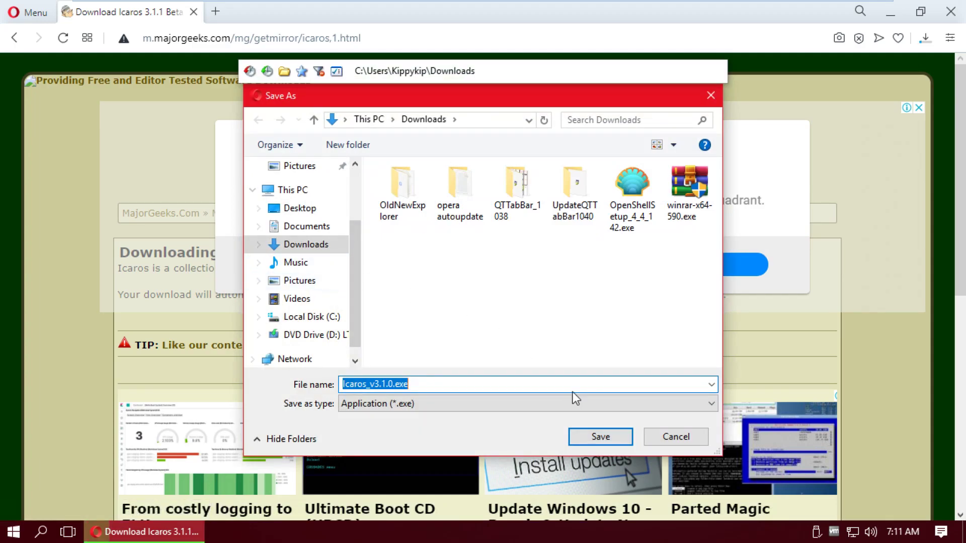
click(582, 437)
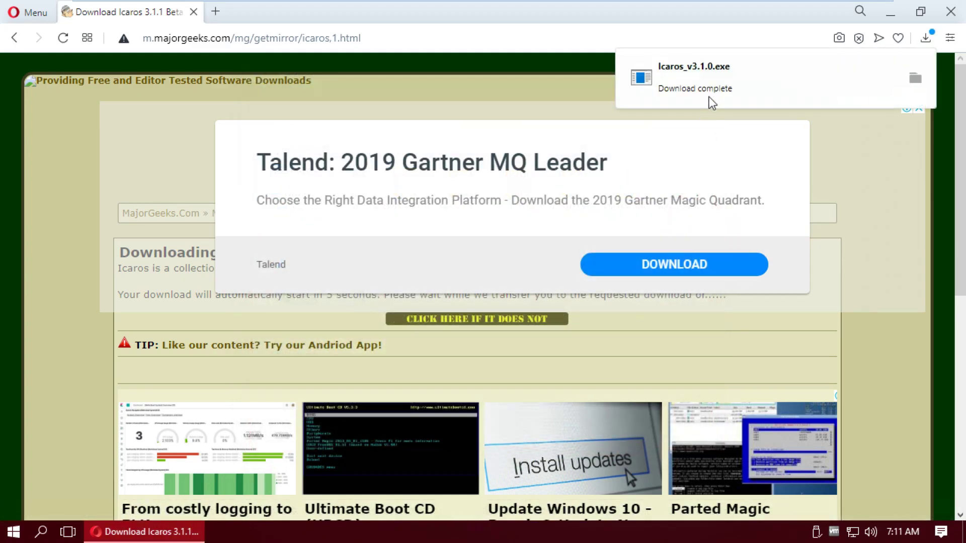
Install Icaros 3.1.0 from the downloaded file, accepting the agreement and keeping C:\Program Files\Icaros and both shell extension components
click(715, 81)
click(532, 291)
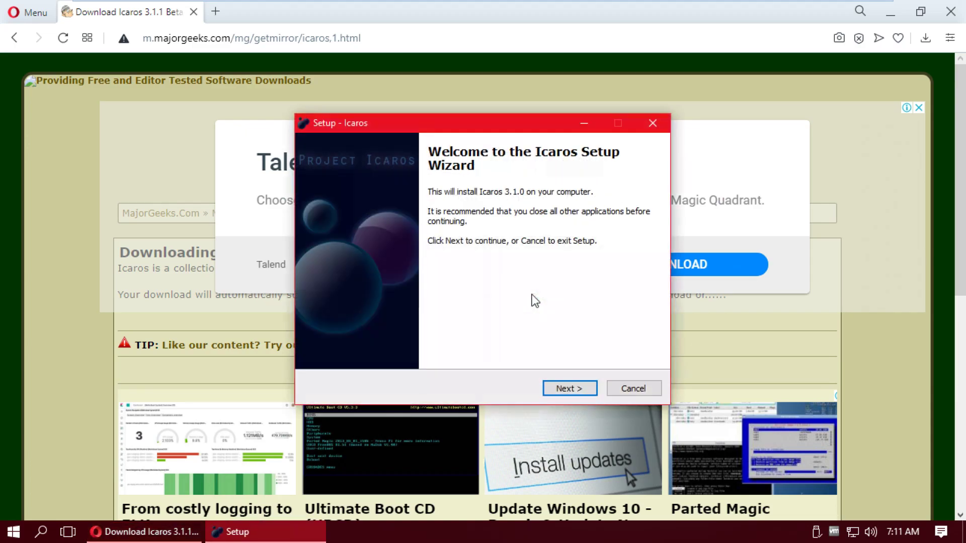
click(569, 386)
click(520, 343)
click(567, 388)
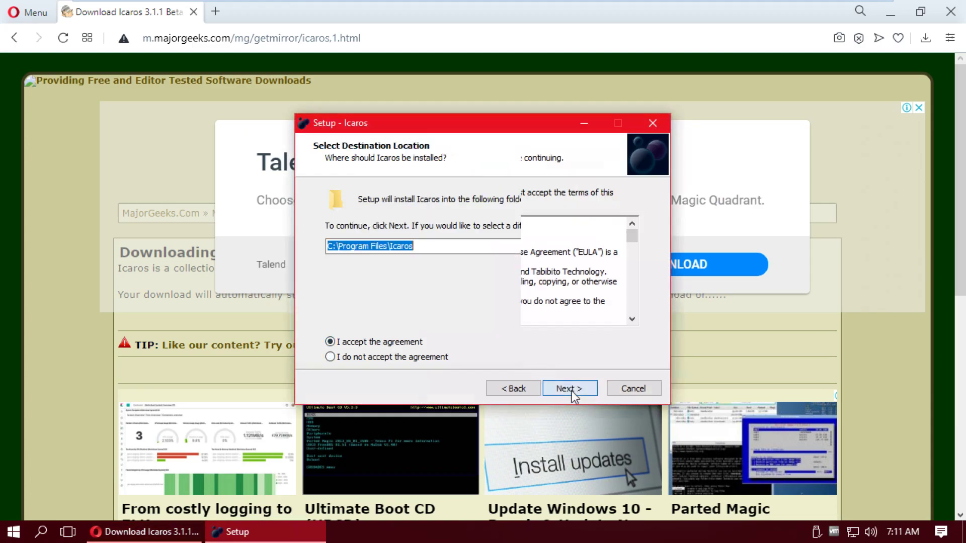
click(583, 390)
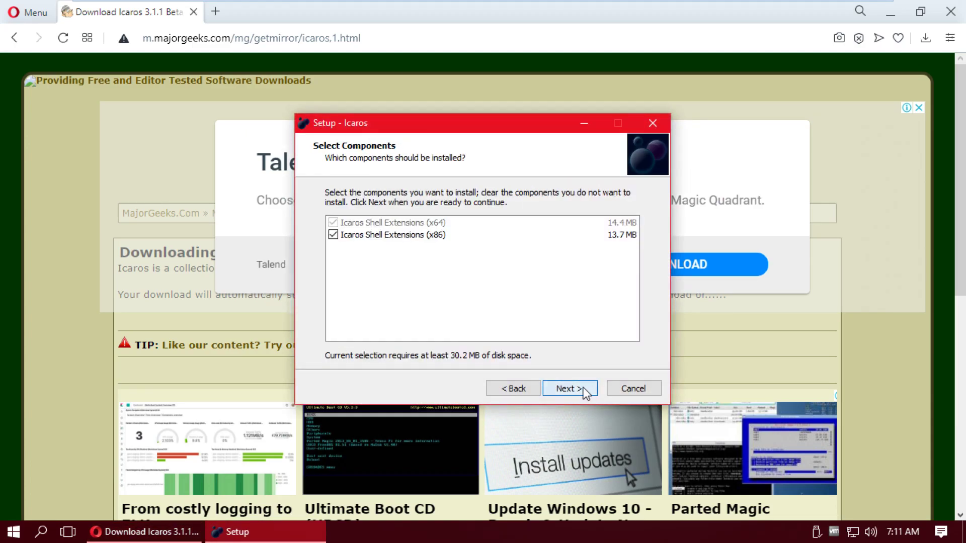
click(584, 391)
click(583, 390)
click(582, 391)
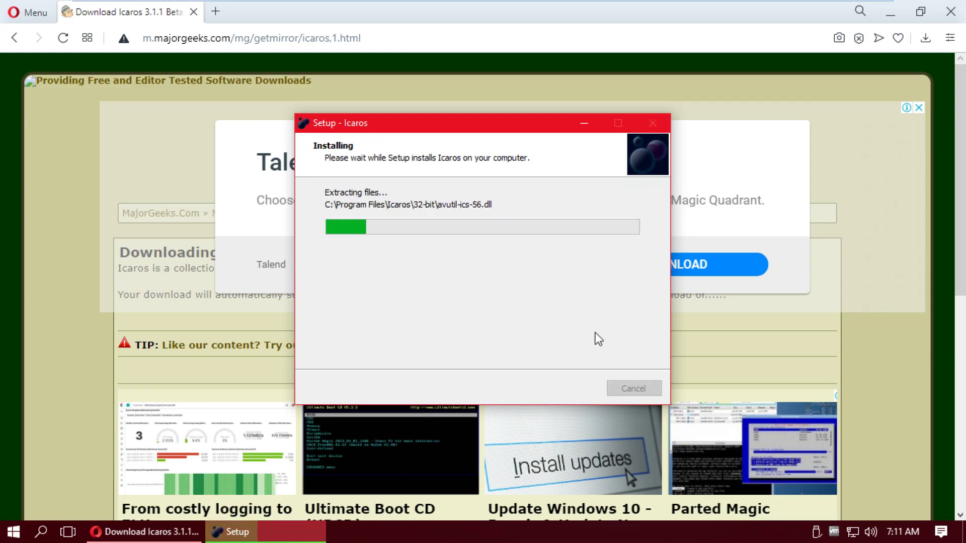
Finish the Icaros setup with Activate Icaros and Launch IcarosConfig enabled and the README skipped, and dismiss the welcome overlay
click(492, 280)
click(498, 247)
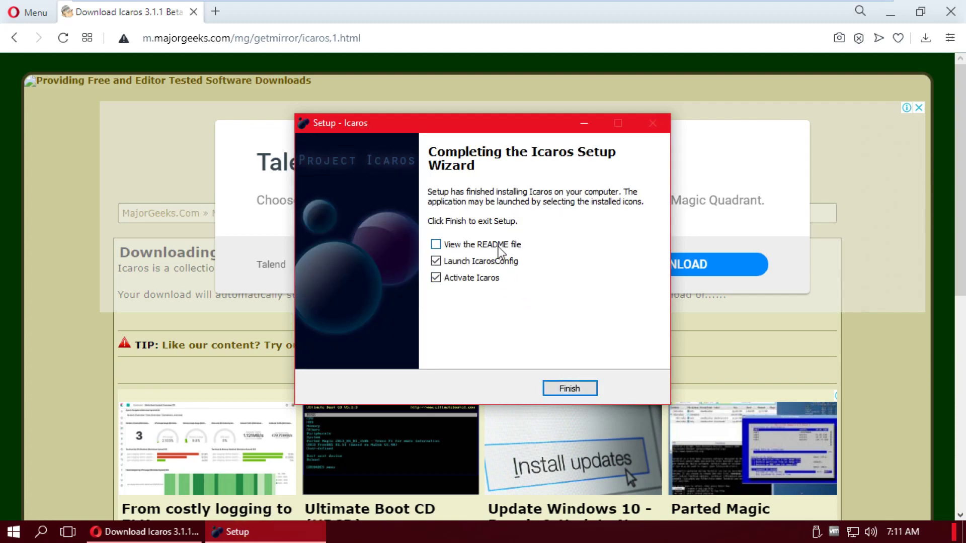
click(569, 388)
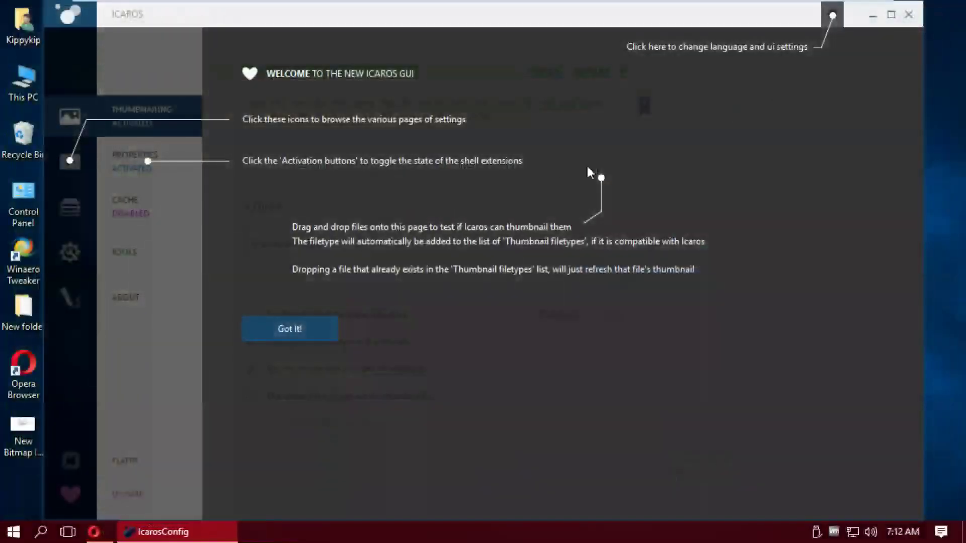
click(317, 324)
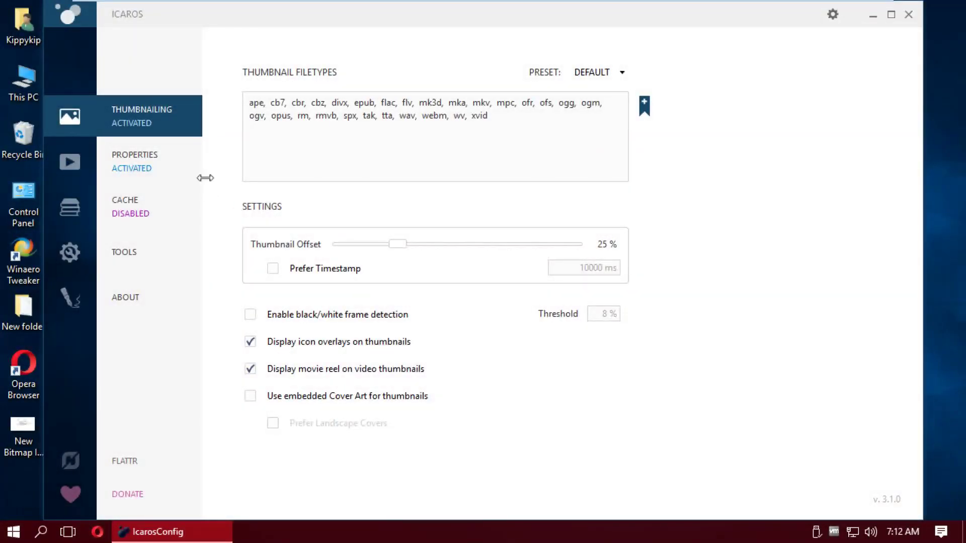
Set the Icaros thumbnail filetypes preset to Most Known and open the Properties settings page
click(616, 72)
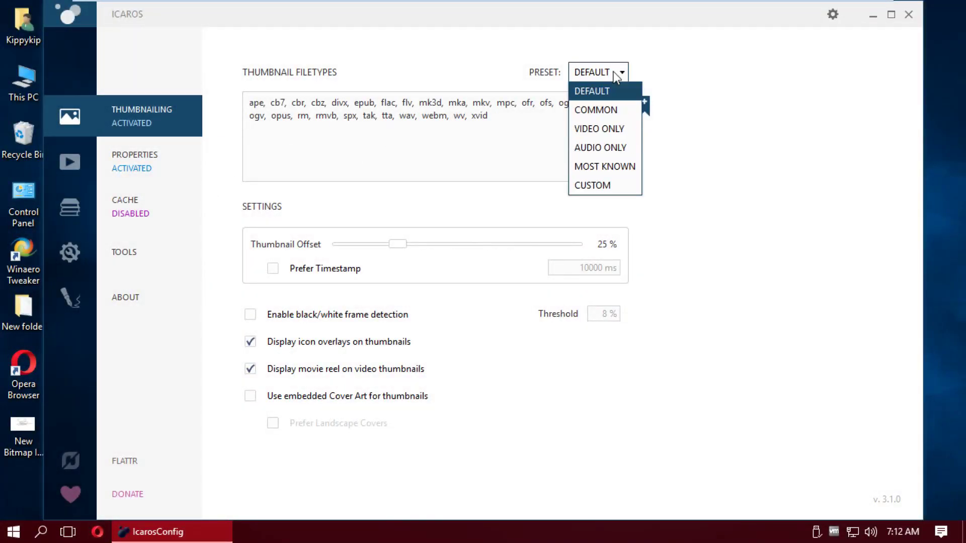
click(614, 168)
click(475, 115)
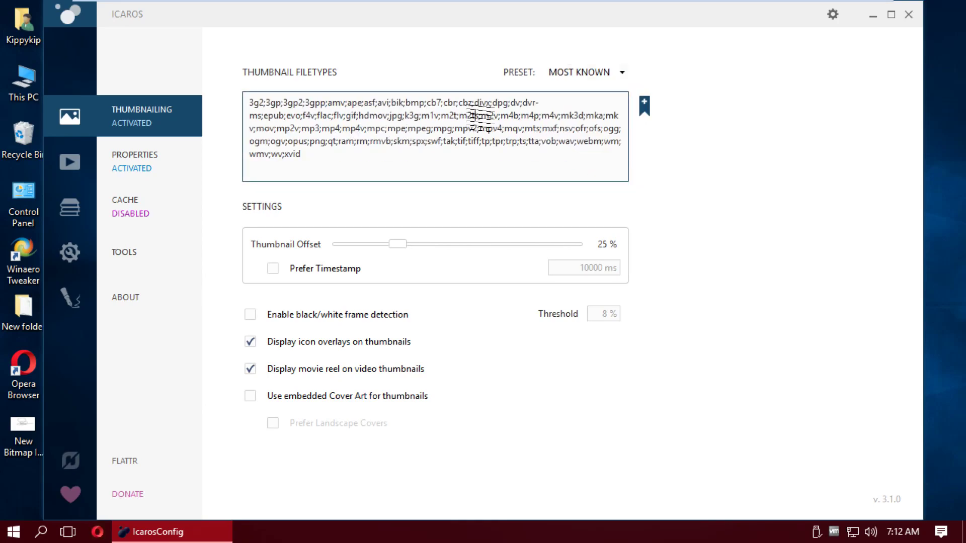
click(192, 151)
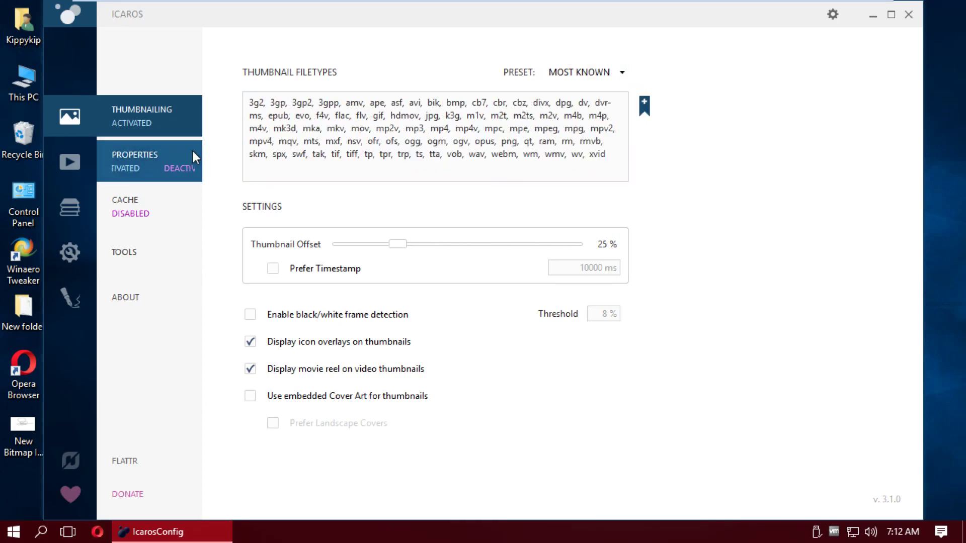
click(112, 163)
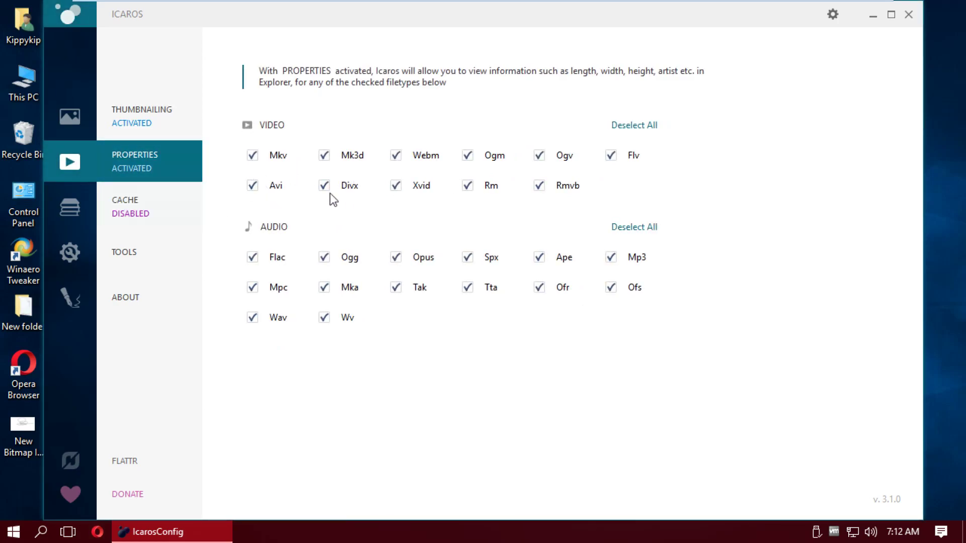
Enable the Icaros cache in static mode, look over the Tools page, and close IcarosConfig
click(65, 199)
click(67, 174)
click(82, 194)
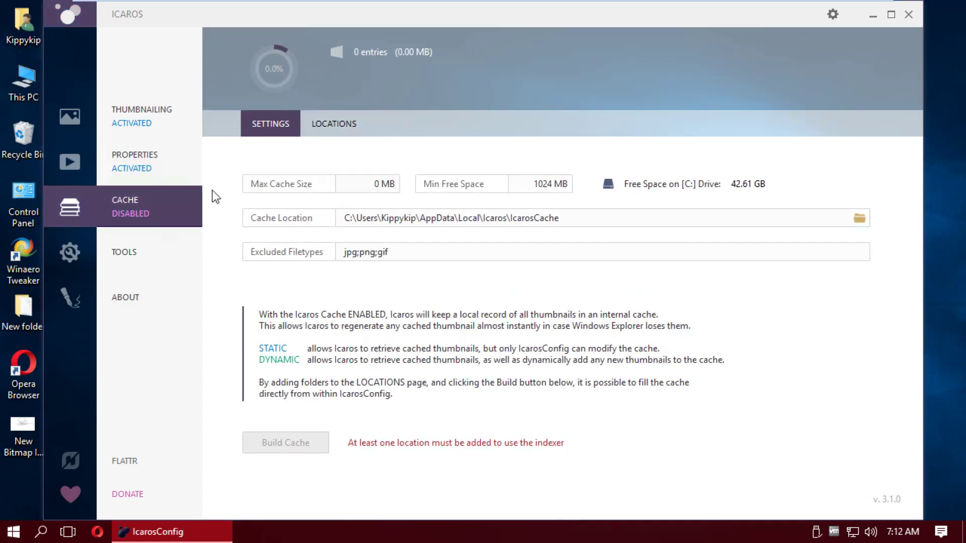
click(172, 204)
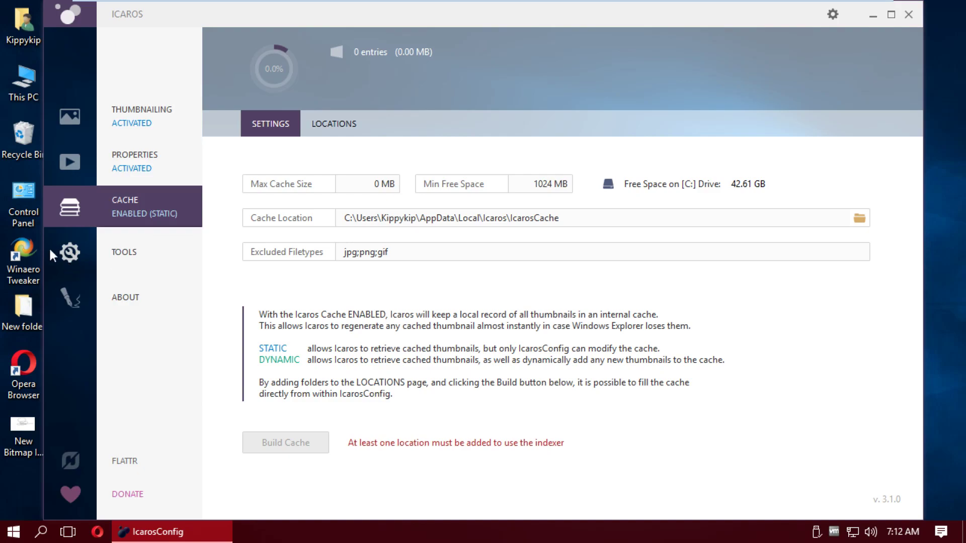
click(75, 261)
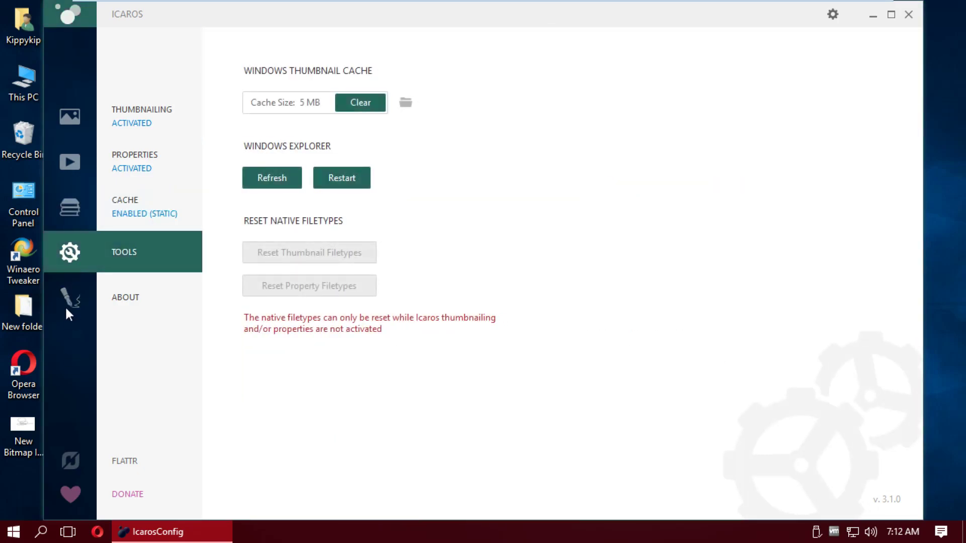
click(75, 222)
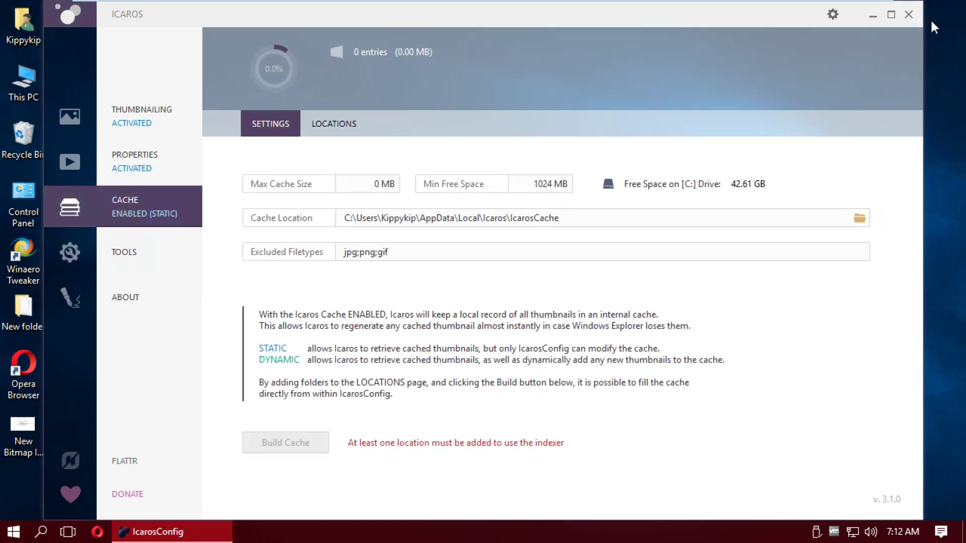
click(909, 14)
Switch to File Explorer, open the Music folder and display its files as medium icons
double_click(24, 81)
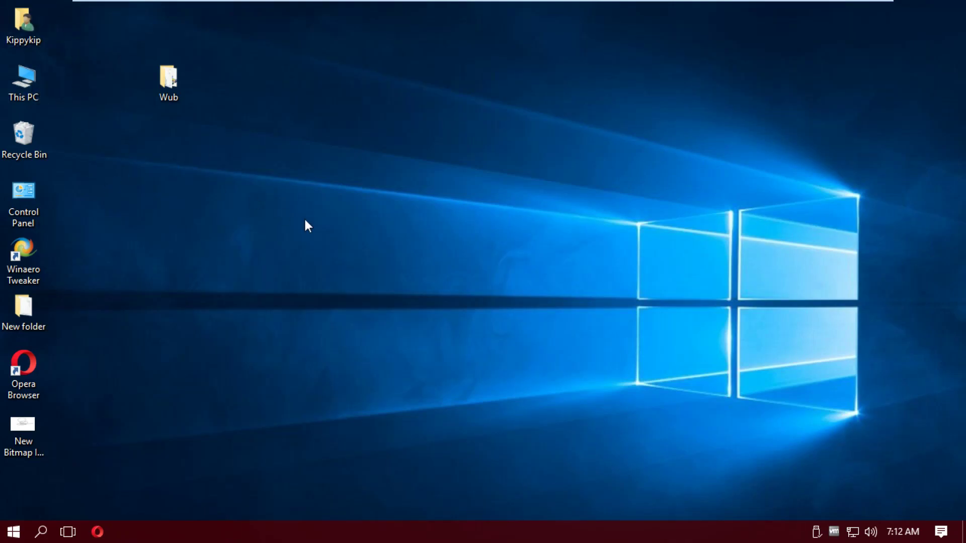
click(52, 368)
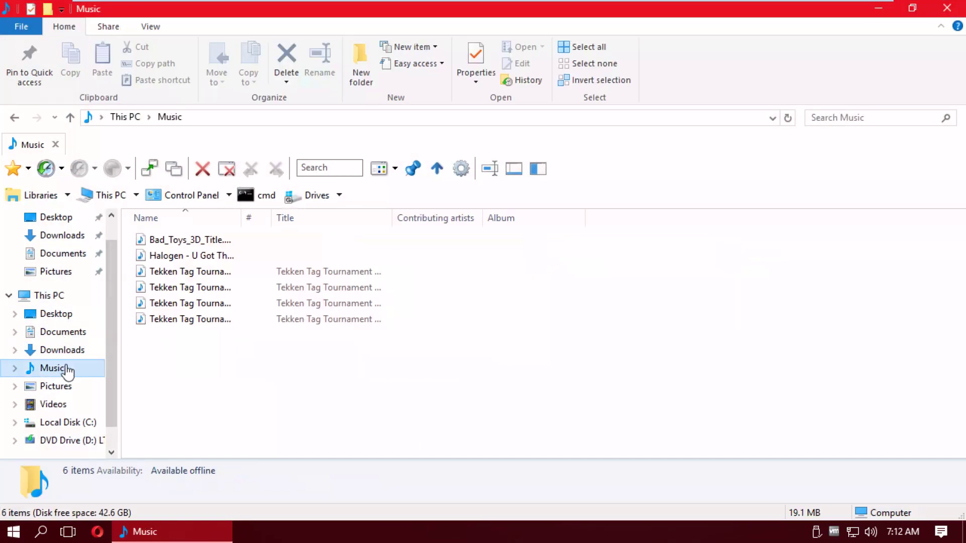
right_click(221, 353)
mouse_move(366, 148)
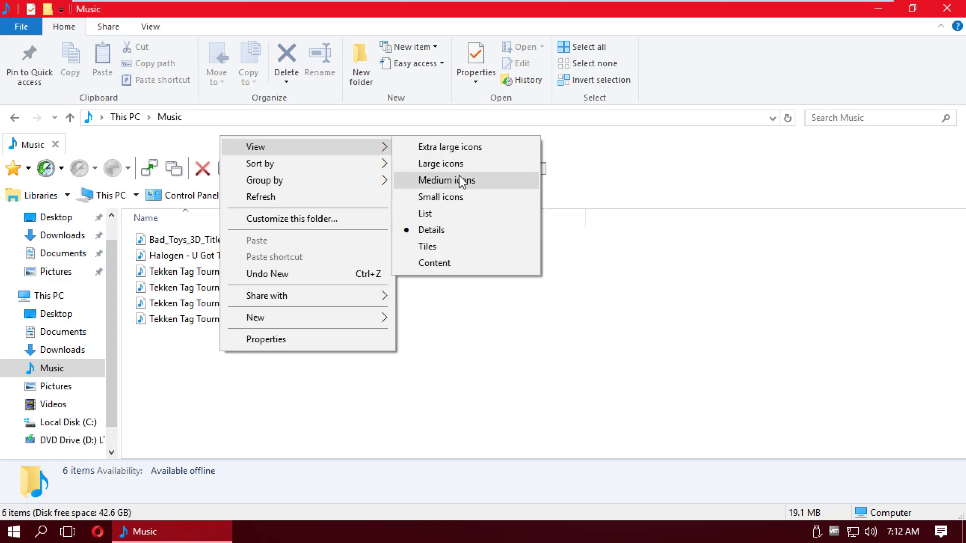
click(443, 181)
Examine the thumbnails and preview pop-ups of the Tekken Tag Tournament and Halogen MP3 files
click(285, 247)
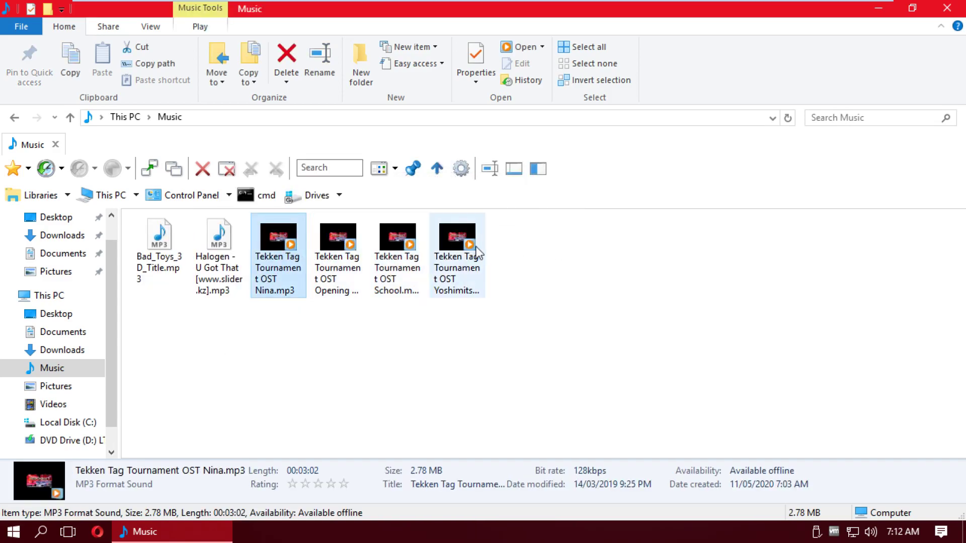
mouse_move(340, 262)
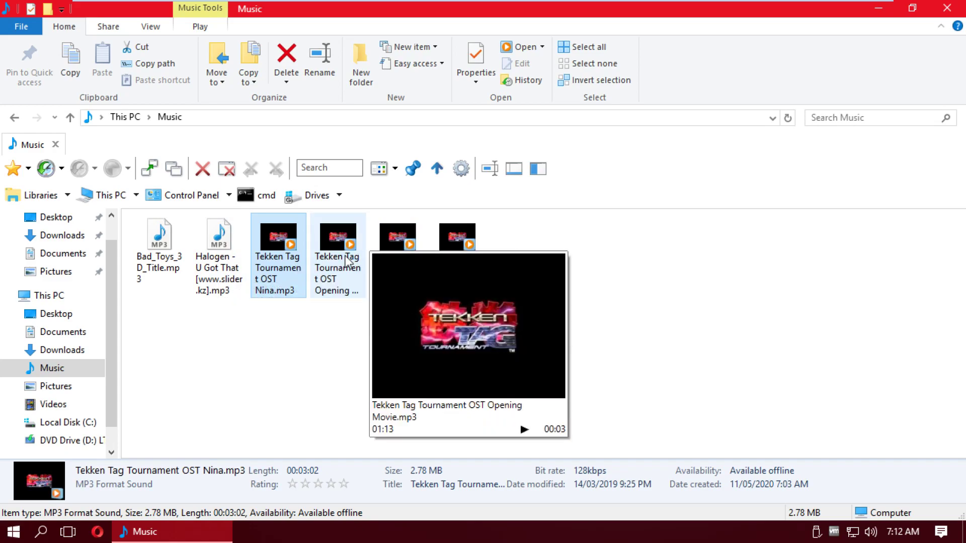
mouse_move(408, 259)
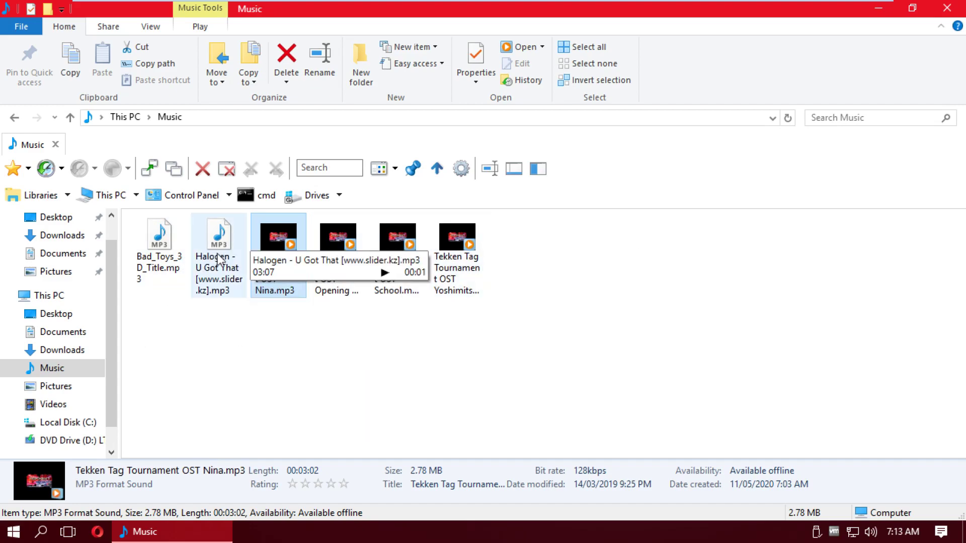
click(442, 350)
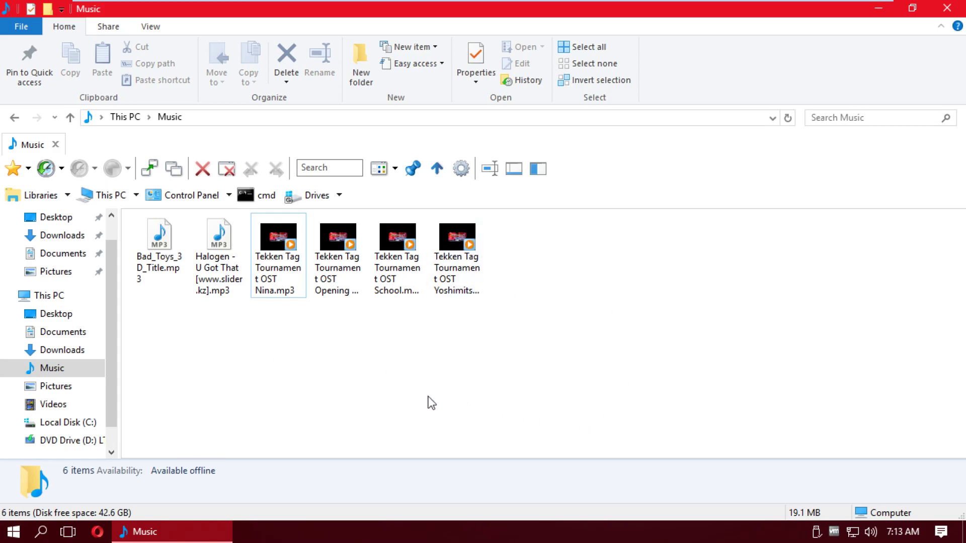
Switch to Opera, search the web for "klite codec paclk" and open Codec Guide's K-Lite Codec Pack download page
click(98, 532)
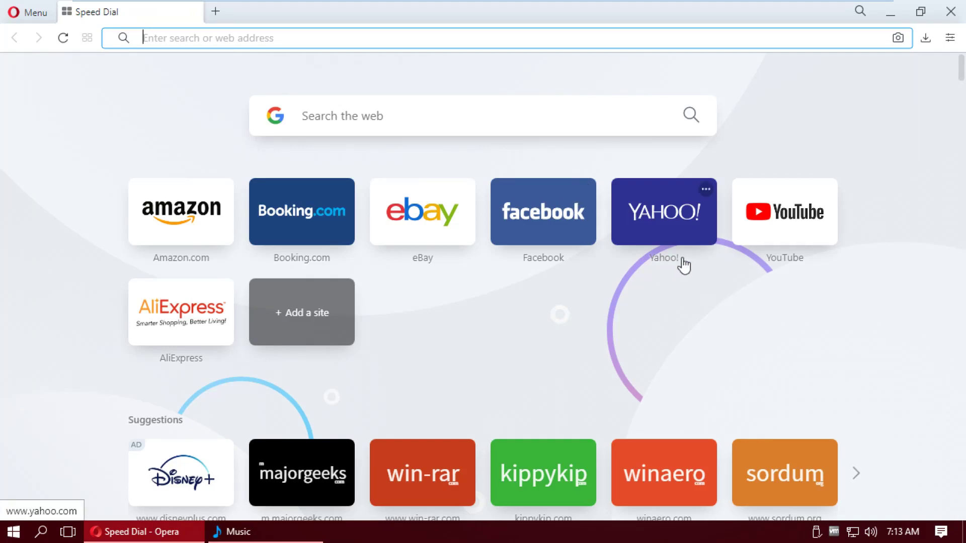
text(klite )
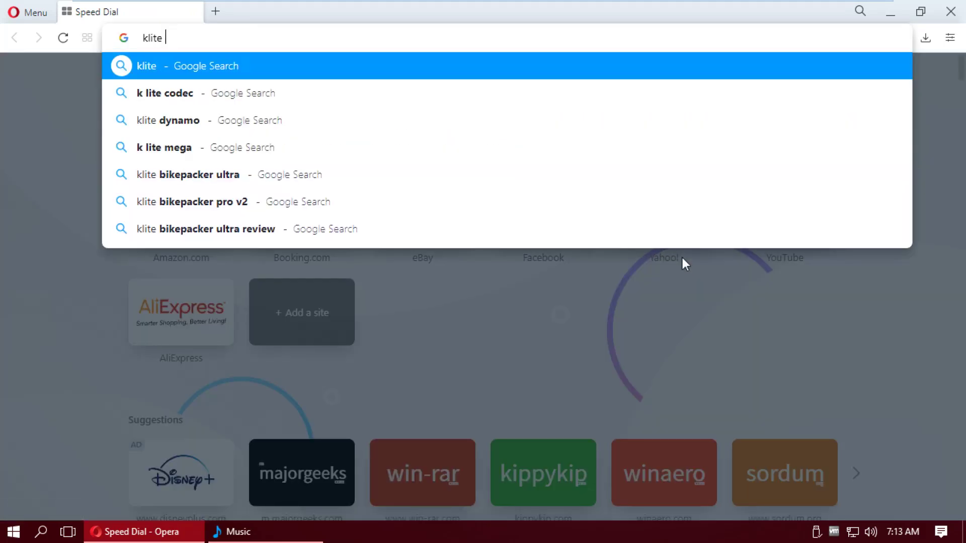
text(codec paclk)
key(Return)
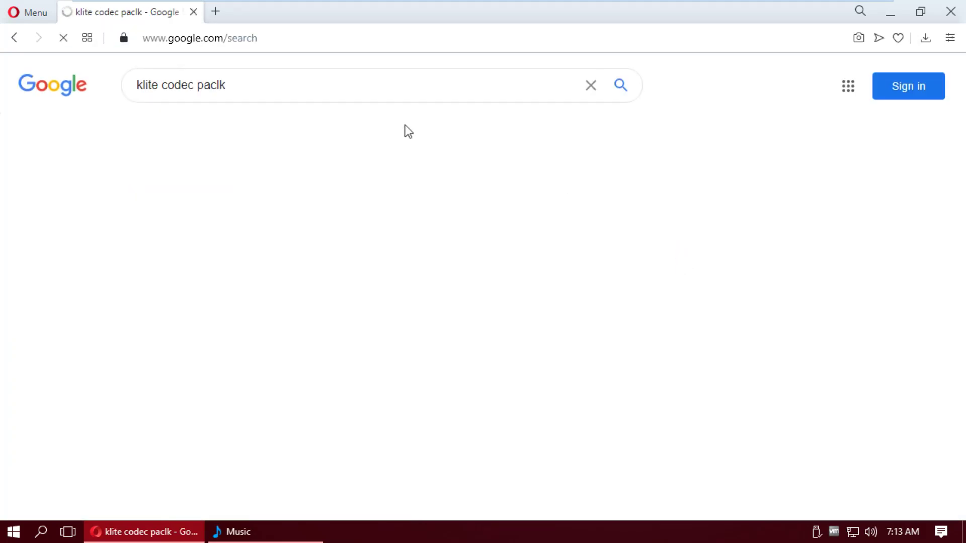
click(266, 262)
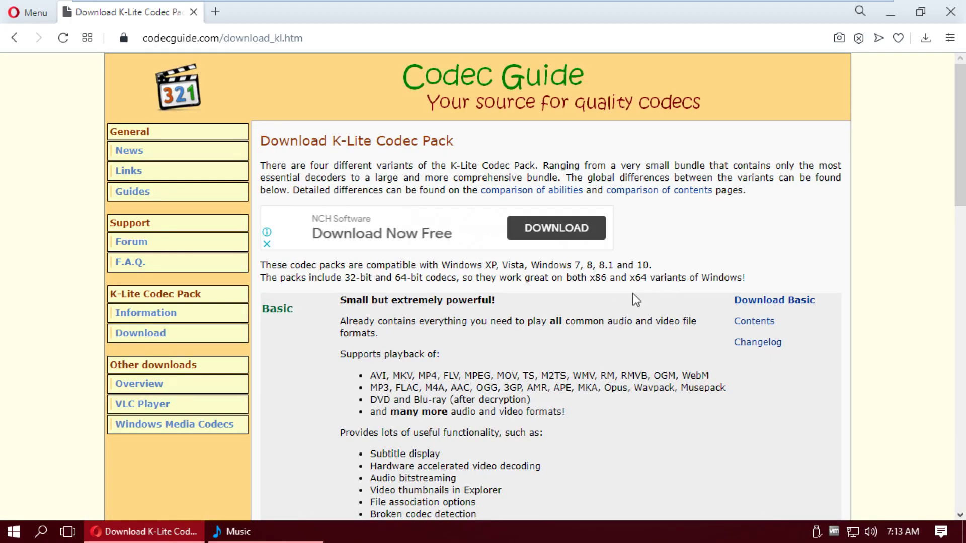
Download K-Lite_Codec_Pack_1544_Basic.exe from the Basic variant's page and start the installer
click(770, 302)
scroll(446, 286, down, 5)
scroll(446, 283, up, 5)
scroll(358, 305, down, 4)
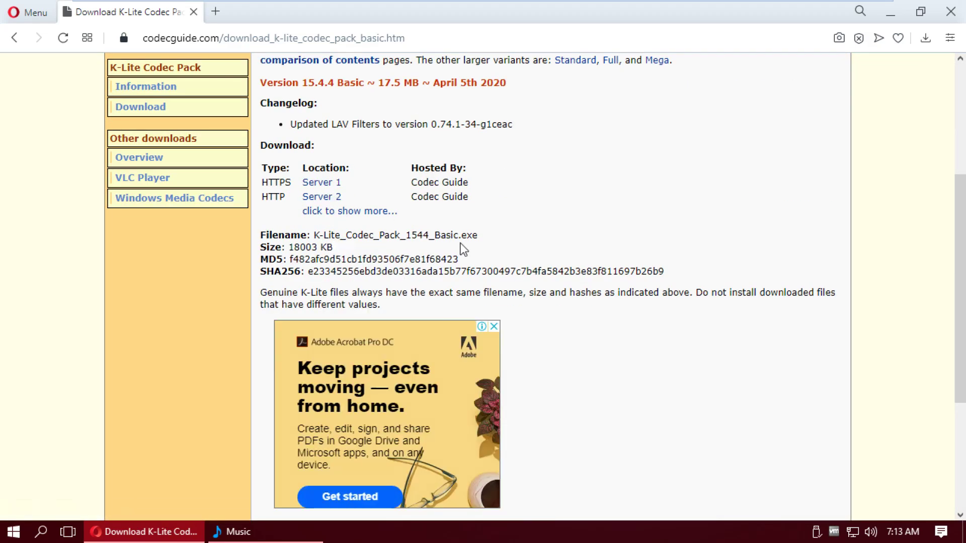
key(Return)
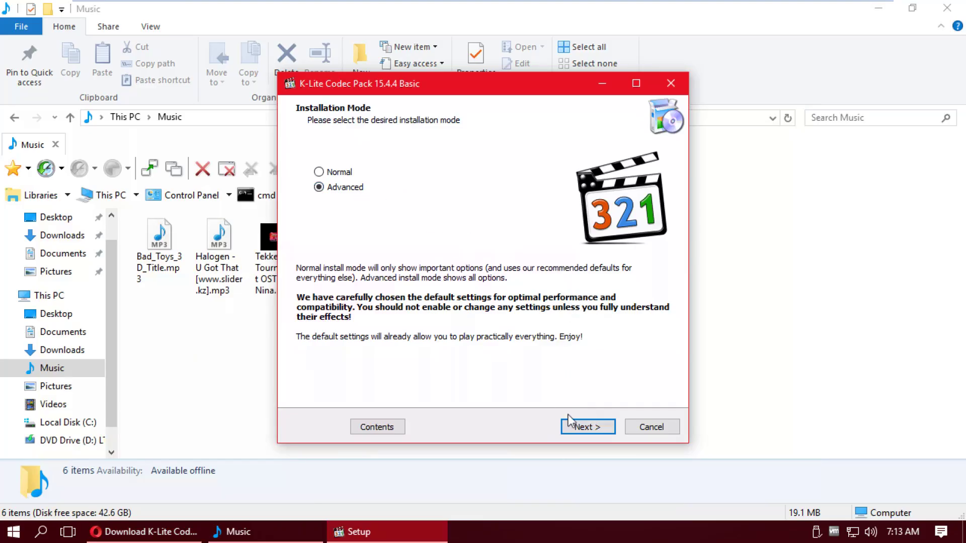
Keep the Advanced installation mode, set the preferred audio player to Windows Media Player and continue to component selection
click(571, 423)
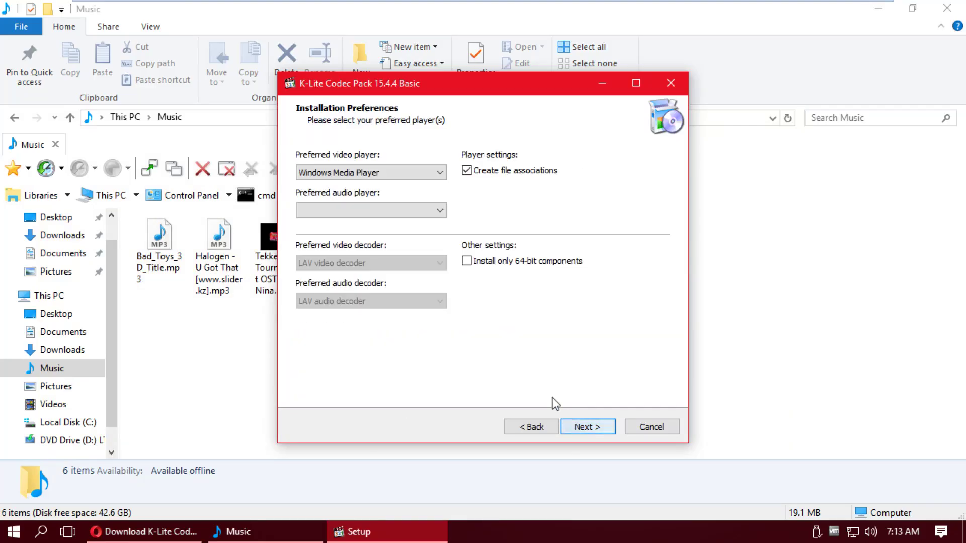
click(408, 210)
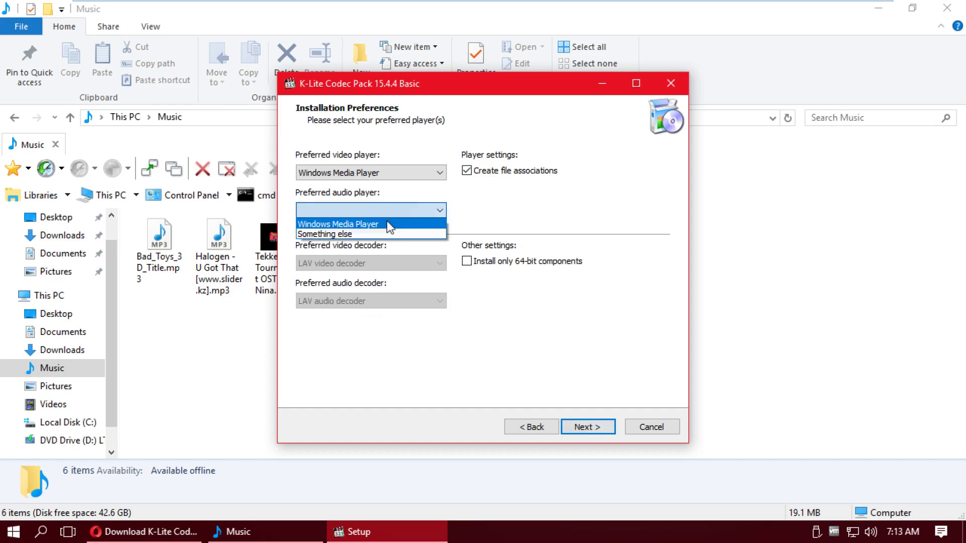
click(391, 227)
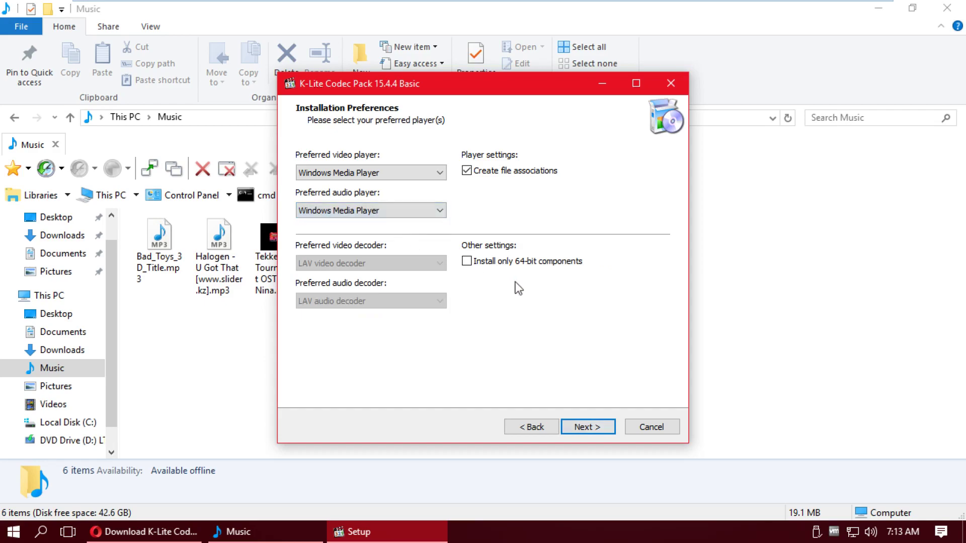
click(590, 428)
click(592, 429)
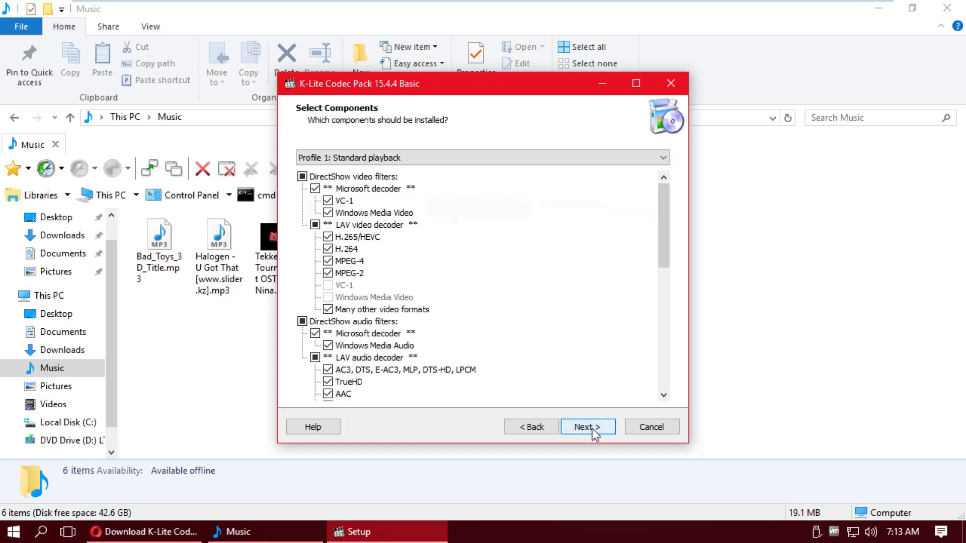
Accept the Profile 1: Standard playback components and turn off Check for updates in the additional options
click(593, 430)
click(589, 427)
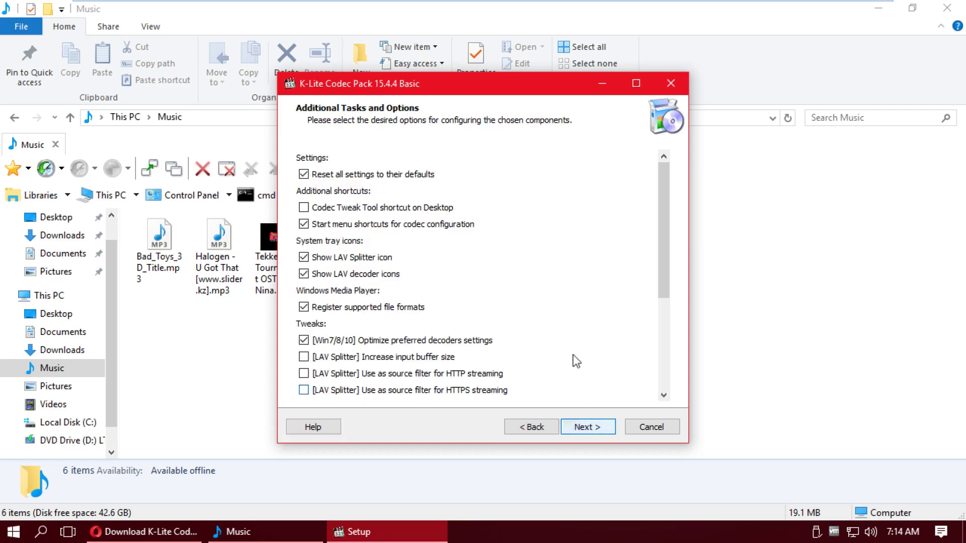
scroll(583, 376, down, 5)
click(493, 274)
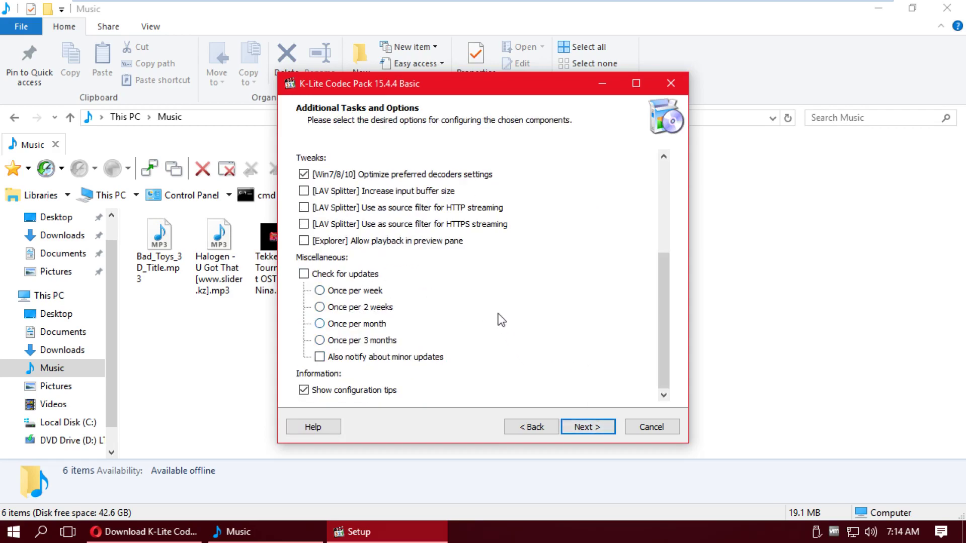
scroll(499, 320, up, 3)
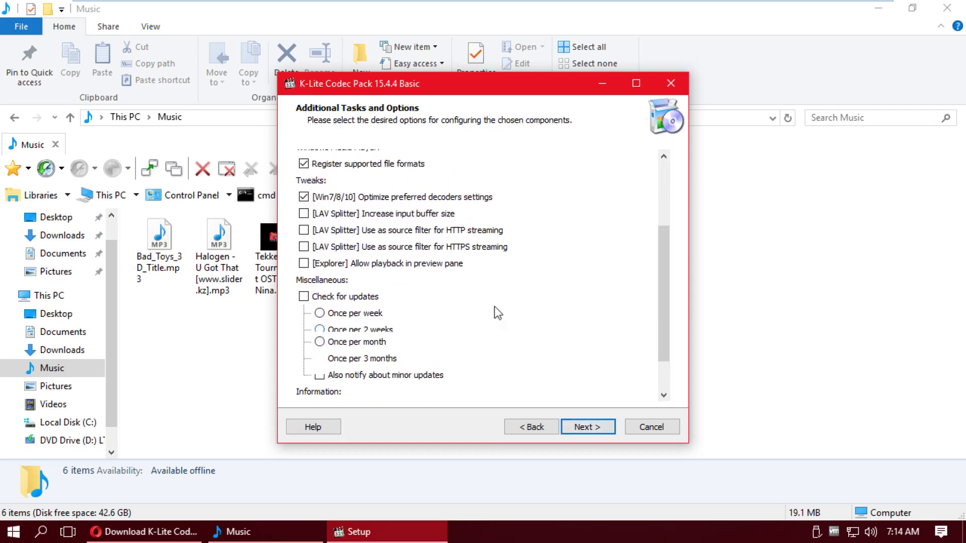
click(585, 428)
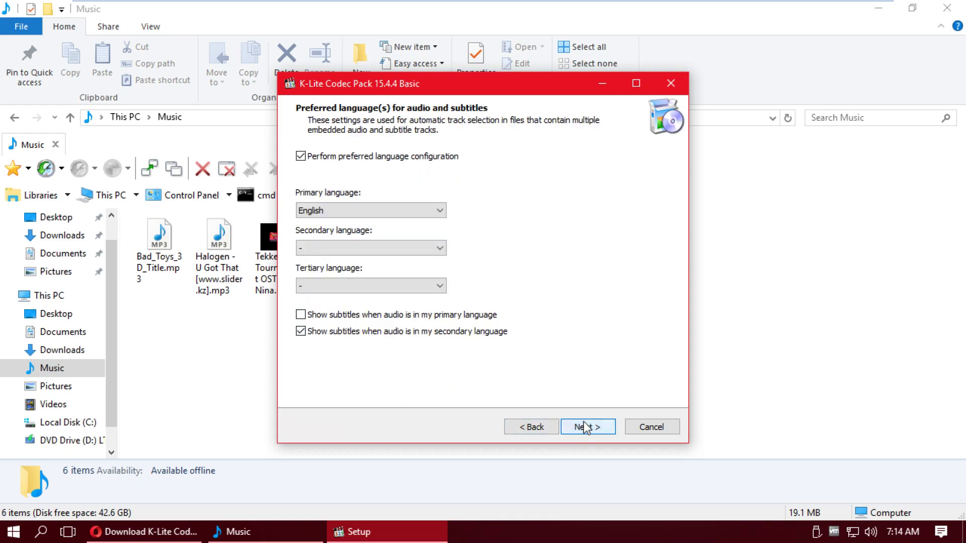
Keep English as primary language and create associations for all file extensions with Windows Media Player x86 and x64
click(585, 427)
click(391, 188)
click(381, 187)
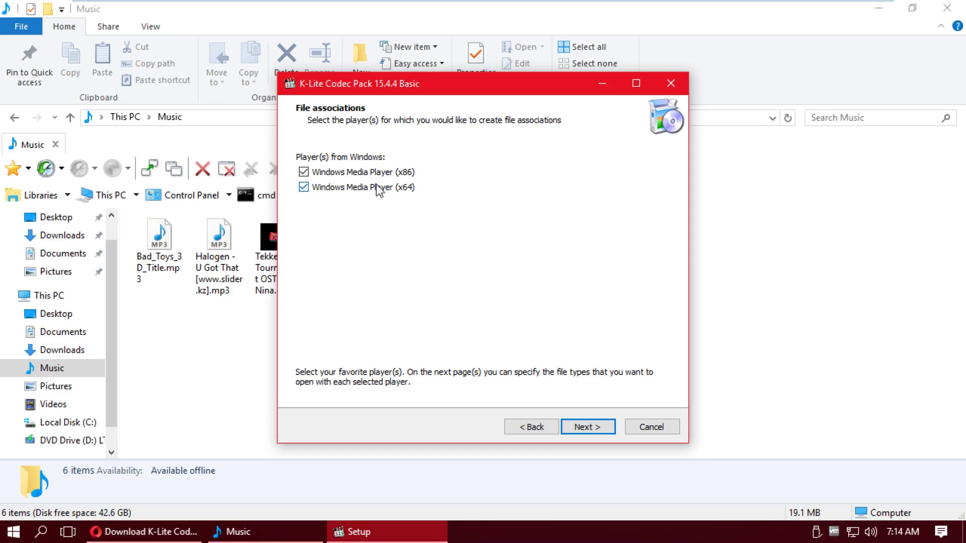
click(582, 426)
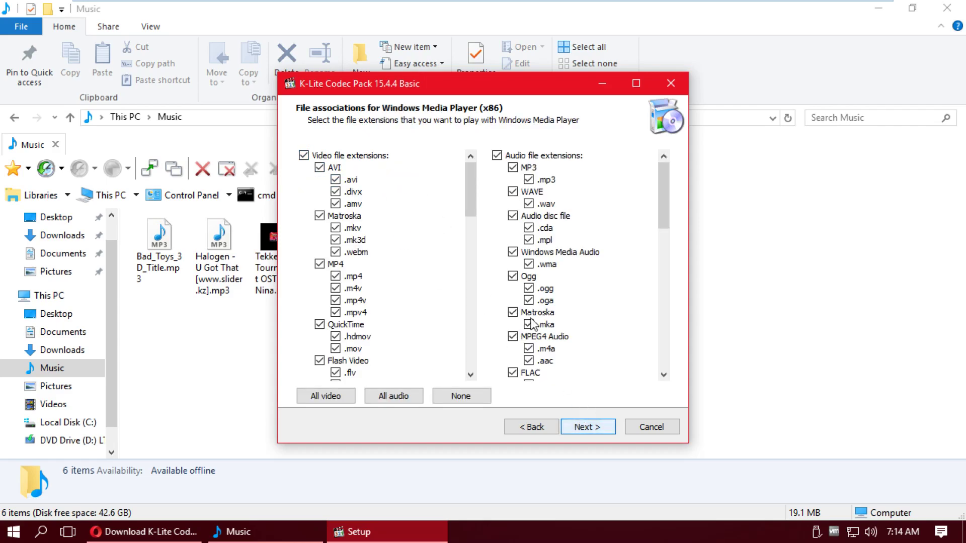
scroll(533, 322, down, 6)
drag(476, 211, 466, 383)
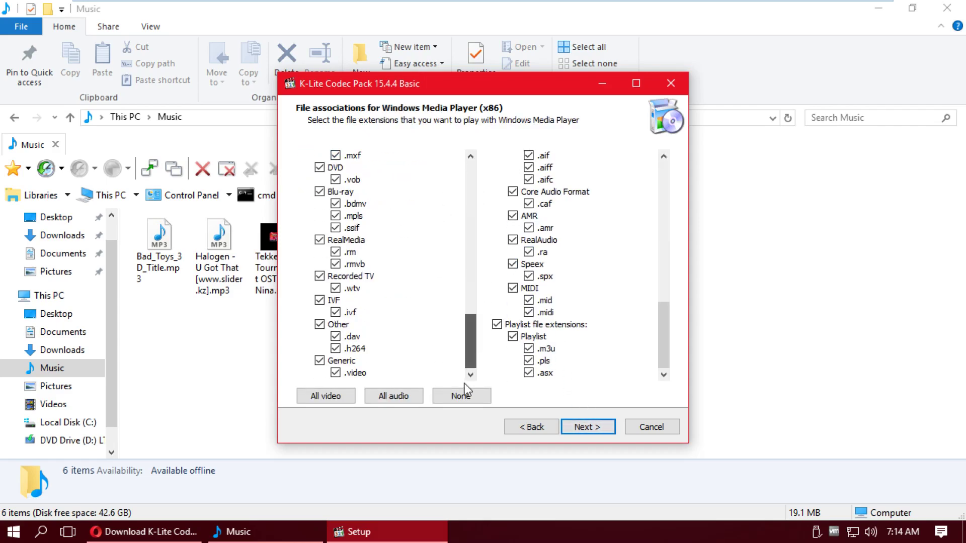
click(589, 428)
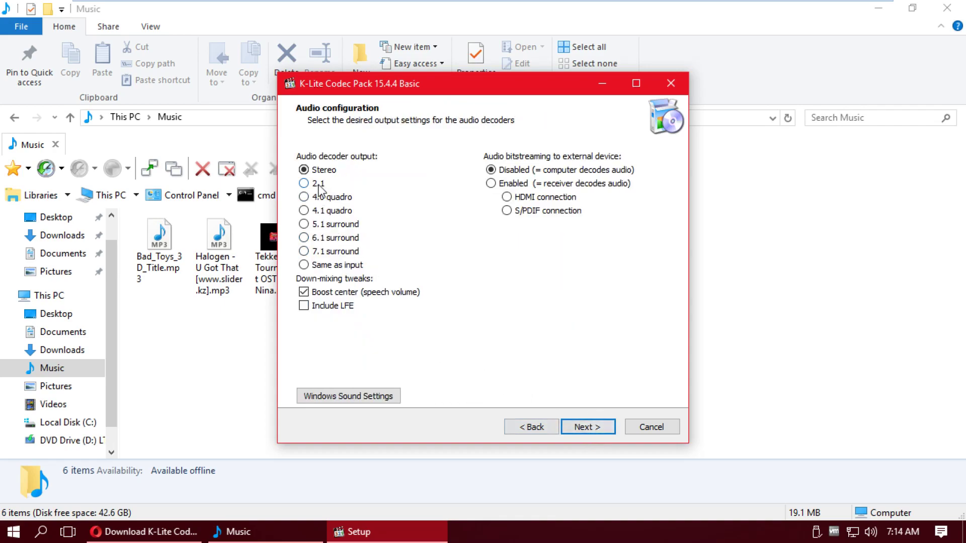
Keep Stereo audio output, install the K-Lite Codec Pack, finish the setup and close the Configuration Tips browser window
click(568, 425)
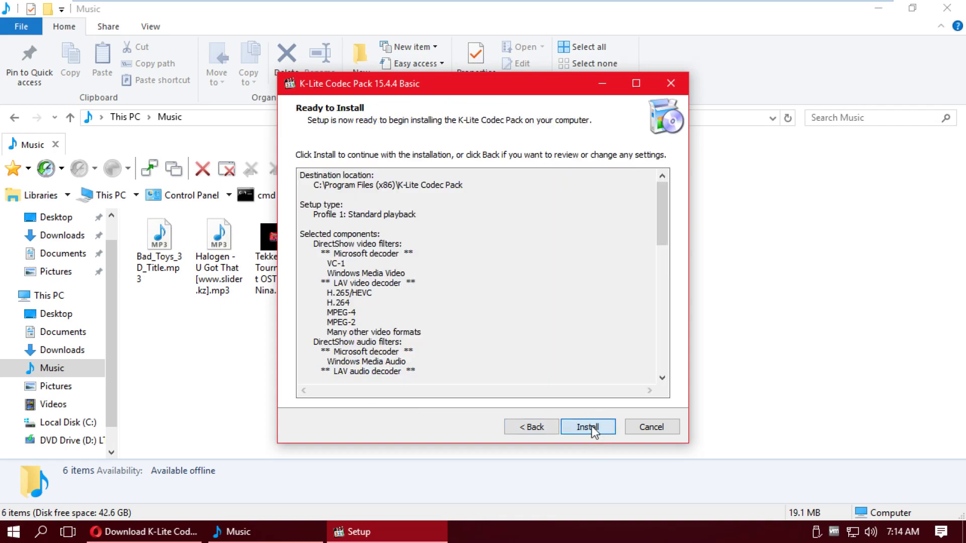
click(587, 426)
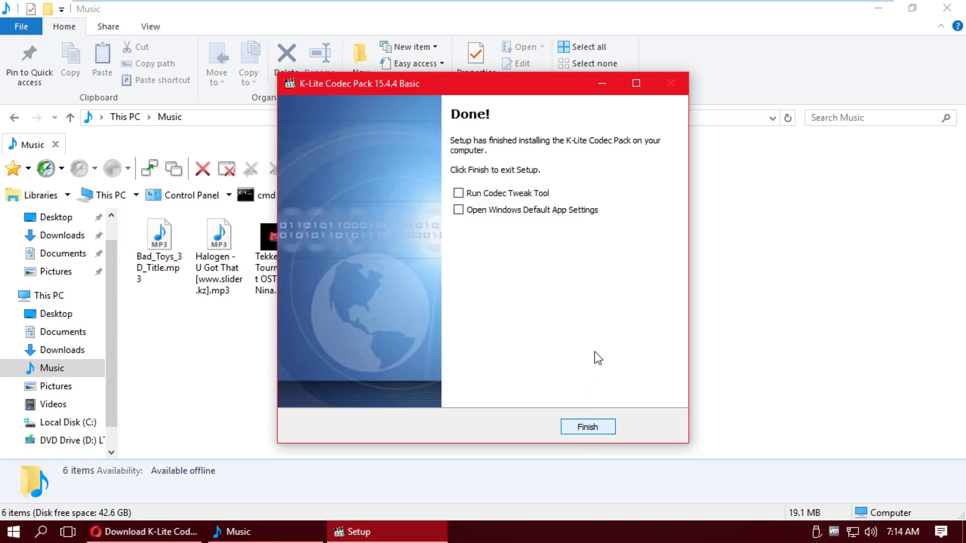
click(589, 427)
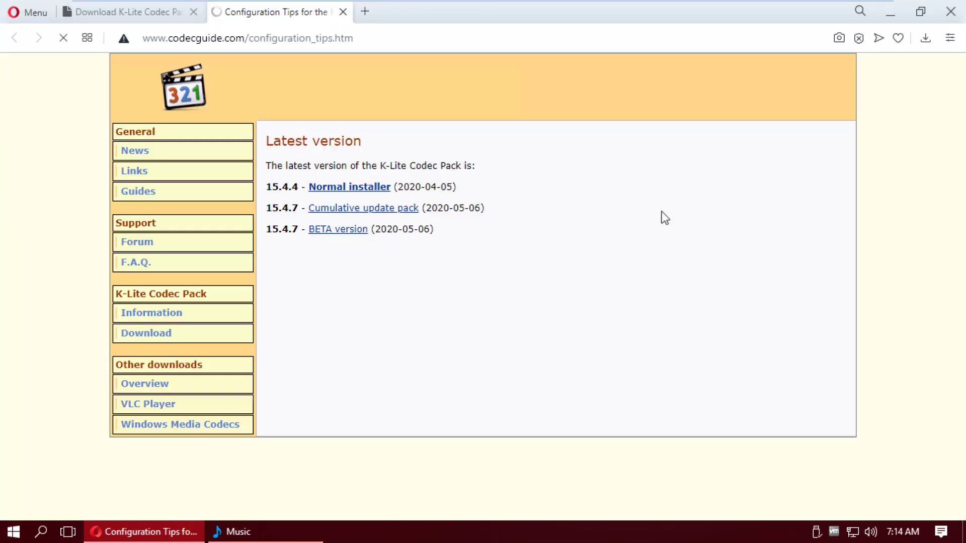
key(alt+F4)
click(604, 303)
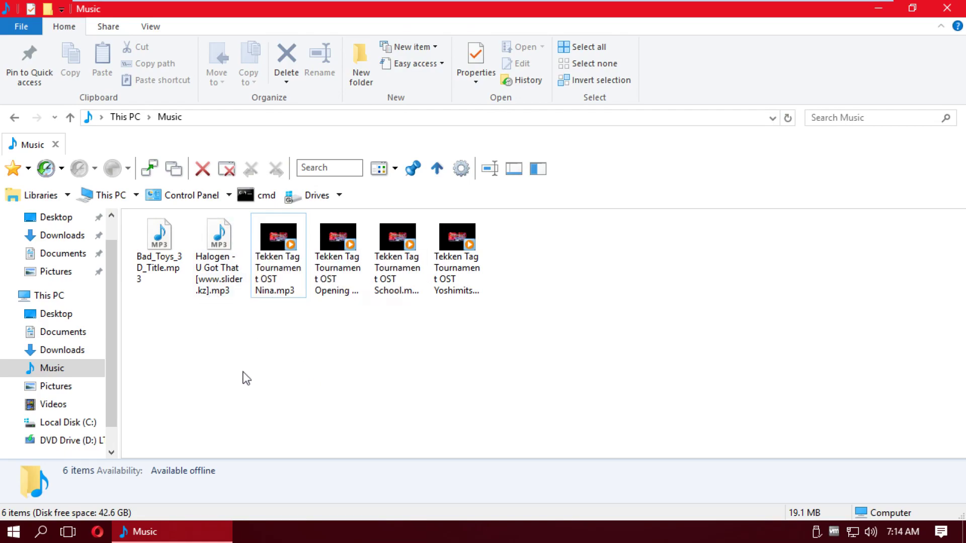
Play the Halogen - U Got That MP3 in Windows Media Player, completing its first-run setup with Recommended settings
double_click(236, 276)
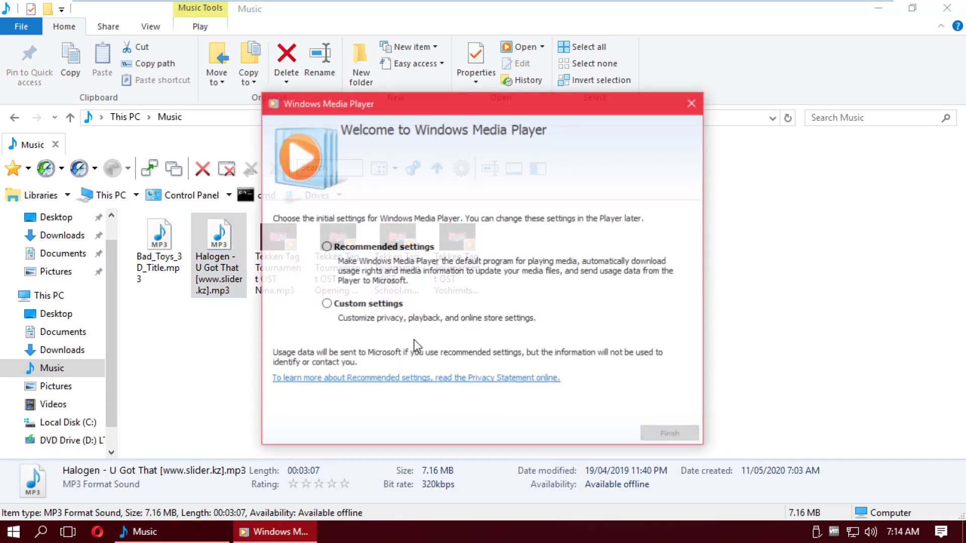
click(392, 290)
click(671, 435)
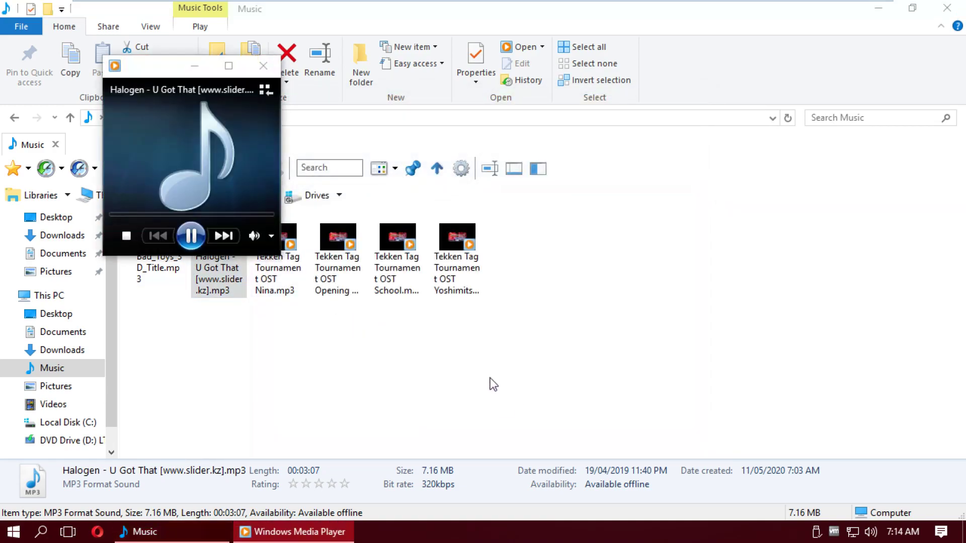
Close Windows Media Player and the Music folder window
drag(180, 68, 534, 188)
click(618, 180)
click(676, 272)
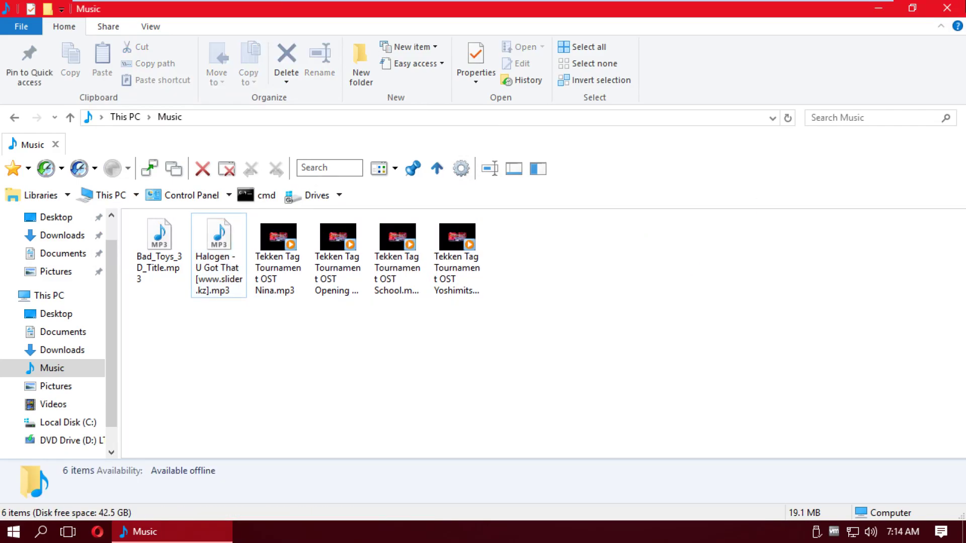
click(947, 8)
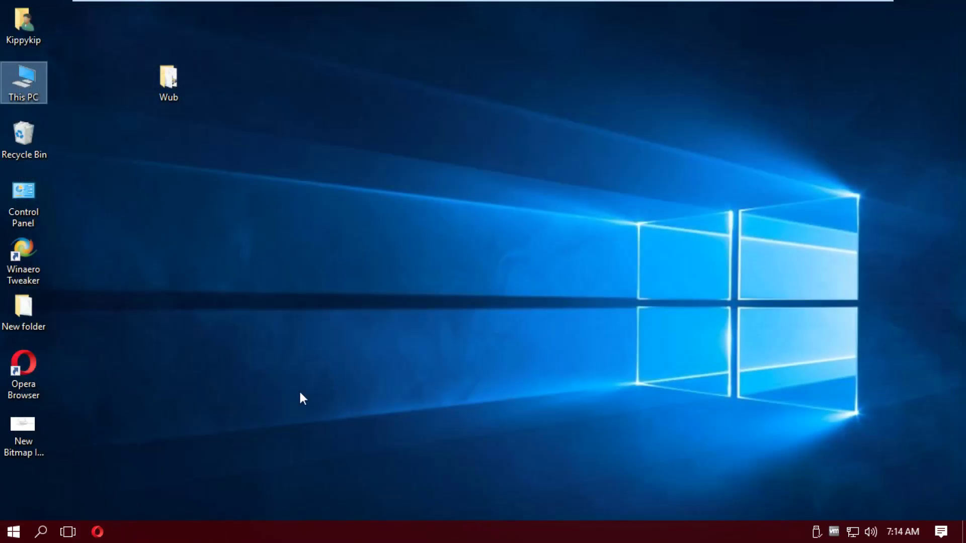
Switch to Opera and close the two leftover codec pack tabs
click(98, 532)
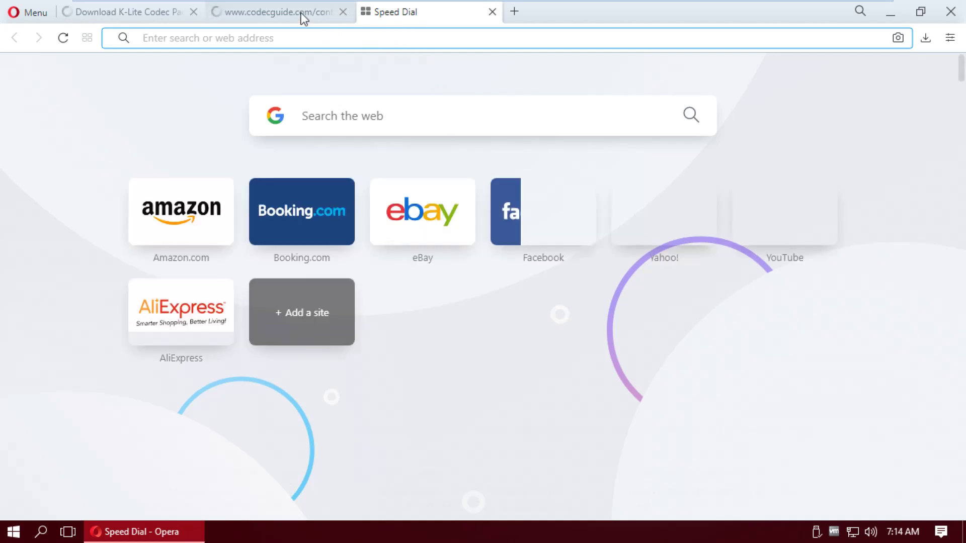
click(344, 12)
click(193, 12)
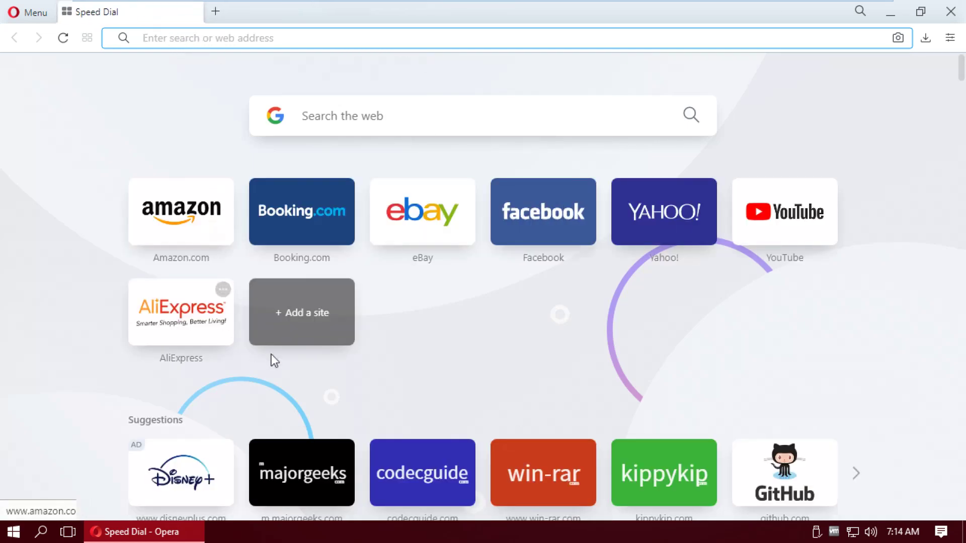
Search the web for winevdm and open the otya128/winevdm GitHub repository
text(winevdm)
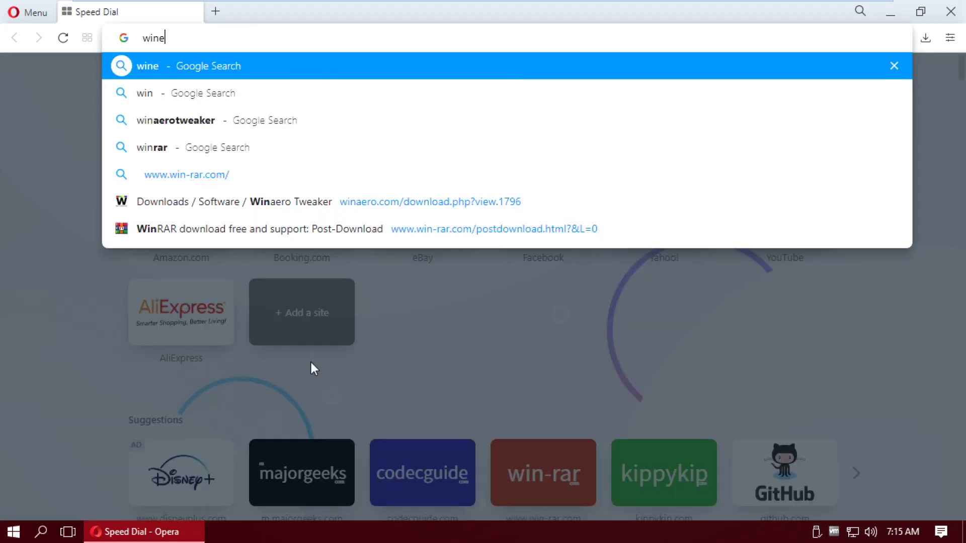
key(Return)
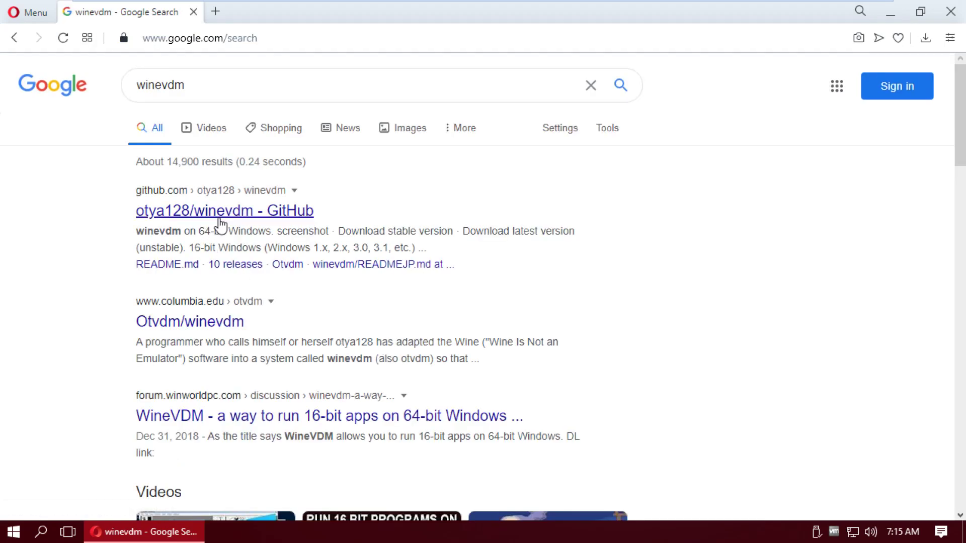
click(223, 215)
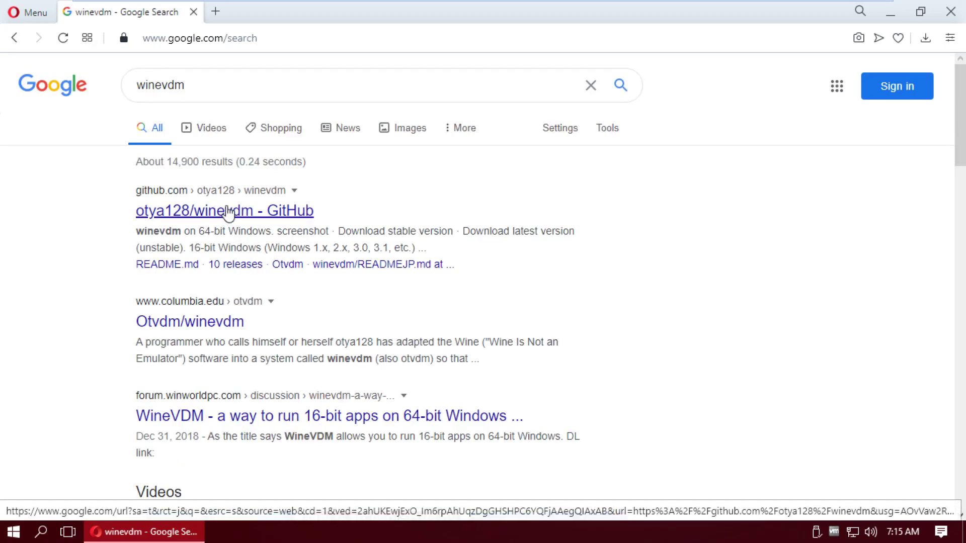
Find the README's stable version download link and open the winevdm releases page
scroll(374, 237, down, 20)
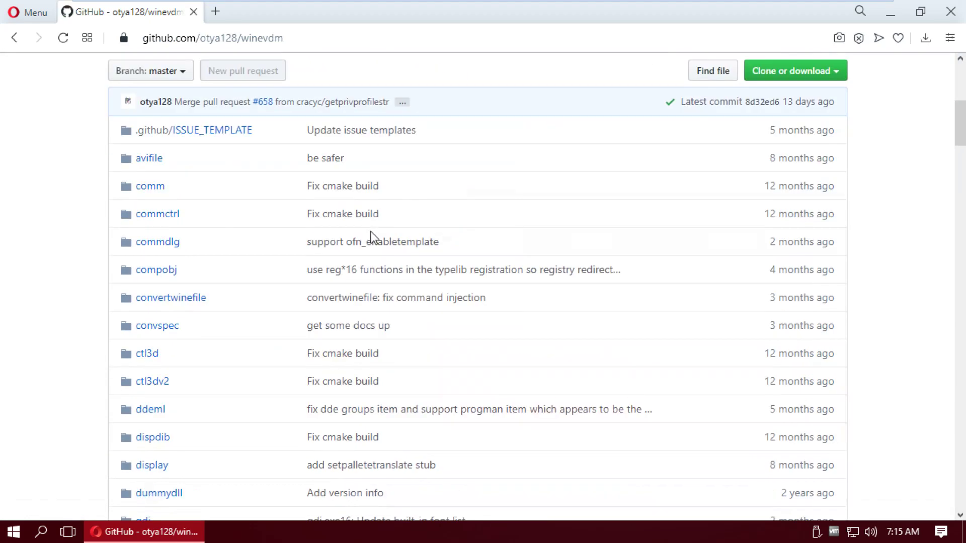
scroll(527, 225, down, 7)
scroll(523, 222, up, 10)
scroll(388, 274, down, 10)
scroll(293, 302, up, 3)
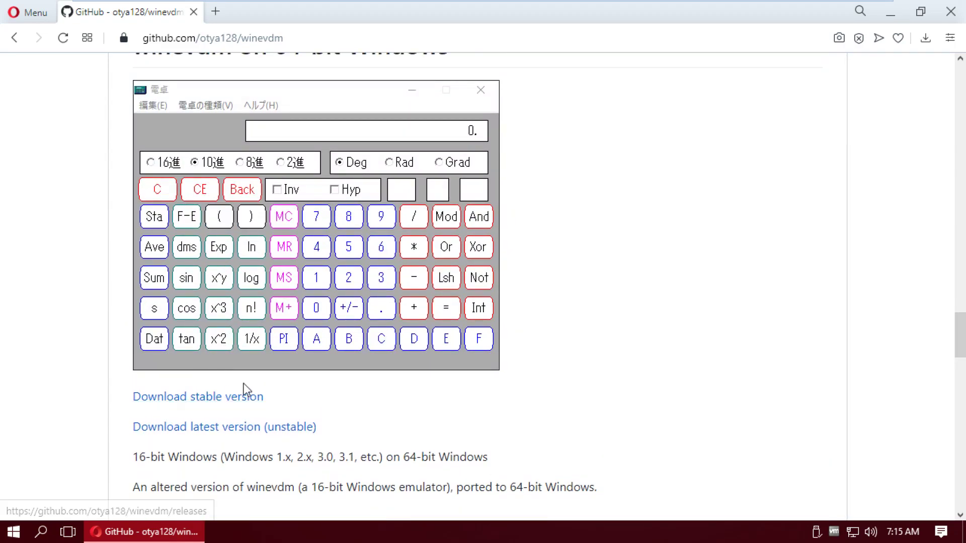
click(246, 400)
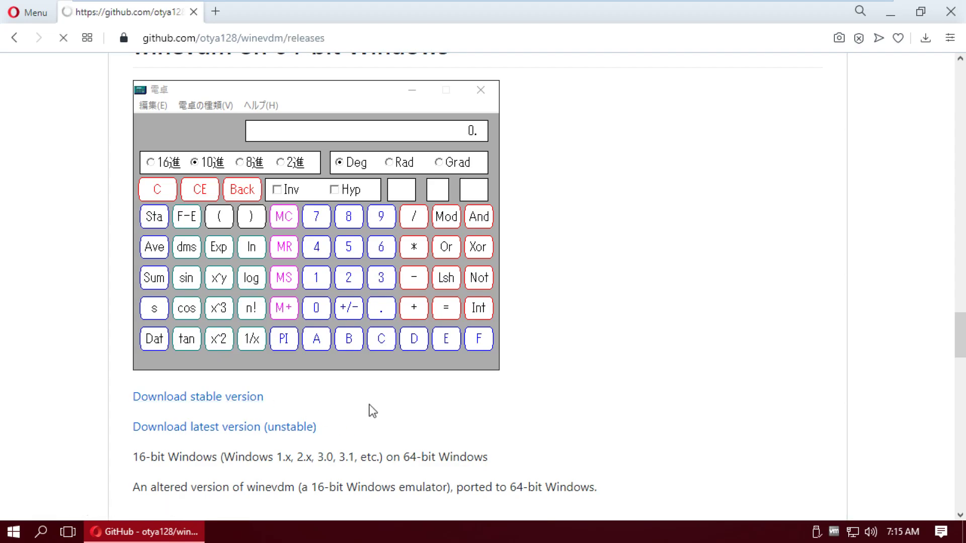
Download otvdm-v0.7.0.zip from the v0.7.0 release assets, open the archive and shrink its Explorer window
scroll(393, 388, down, 6)
scroll(420, 365, up, 6)
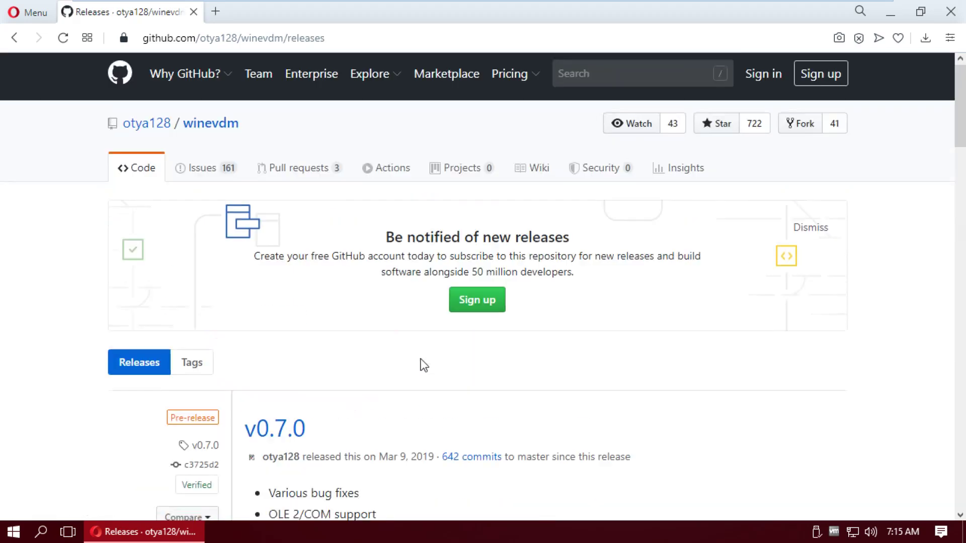
scroll(291, 334, down, 3)
click(261, 418)
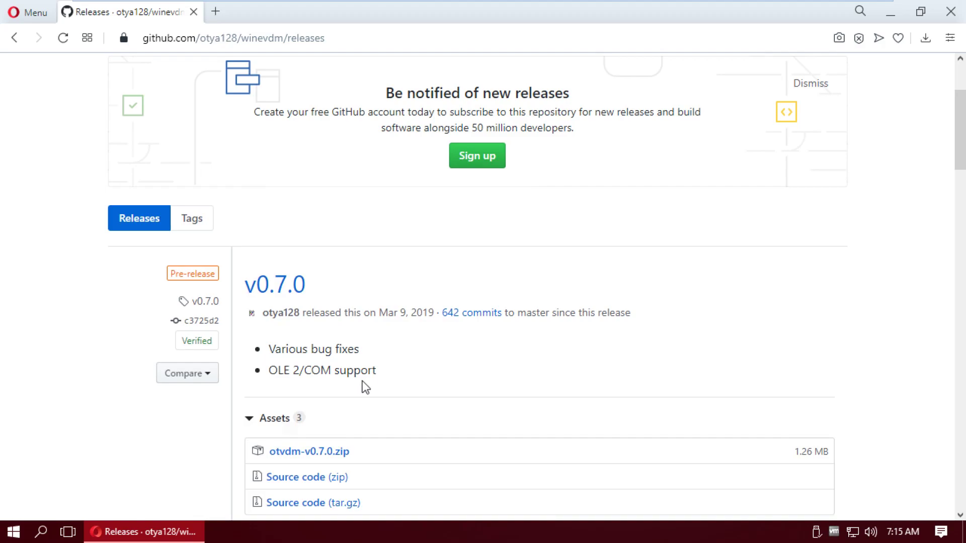
scroll(366, 386, down, 2)
click(332, 375)
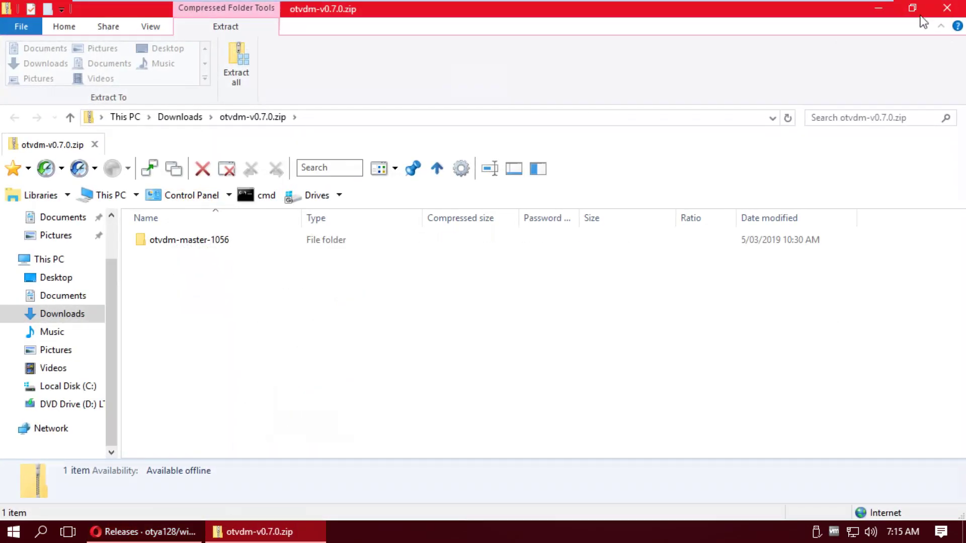
click(922, 11)
drag(733, 86, 708, 106)
Search the web for skifree, refine the search to skifree win16, and open the RGB Classic Games SkiFree page
click(227, 37)
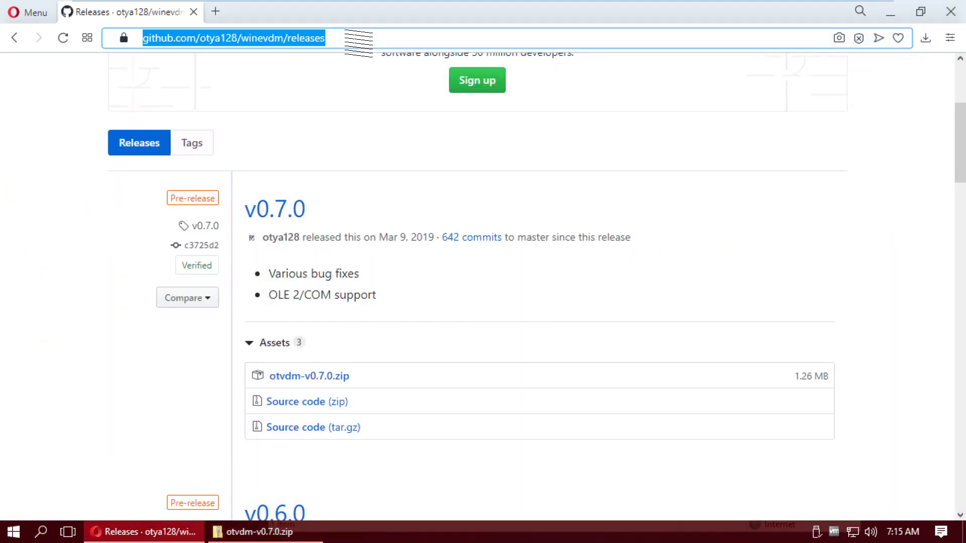
text(skifree)
key(Return)
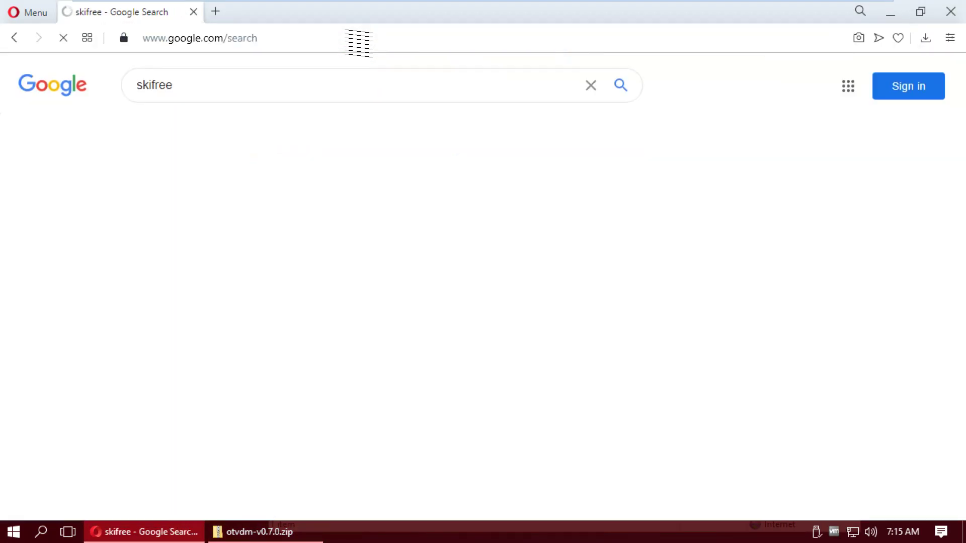
click(234, 95)
text(win16)
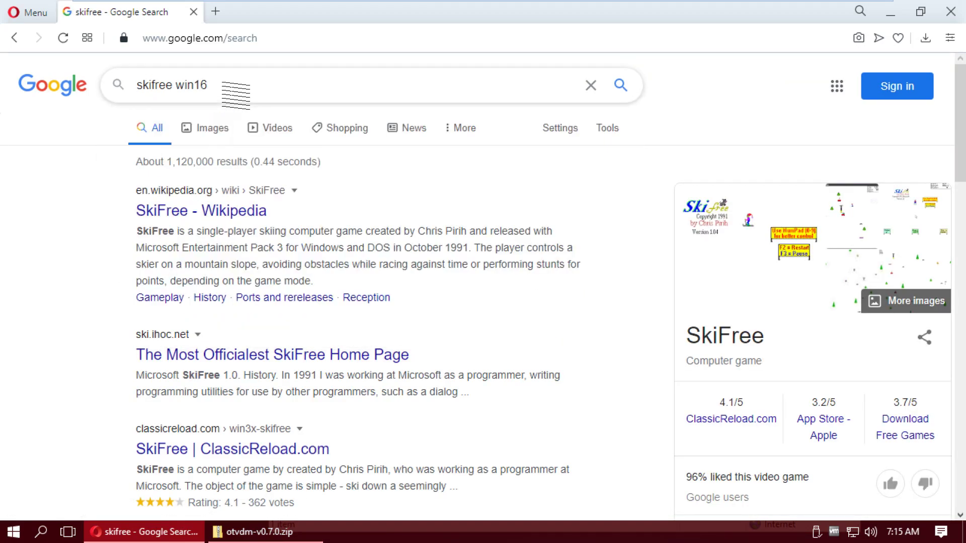
key(Return)
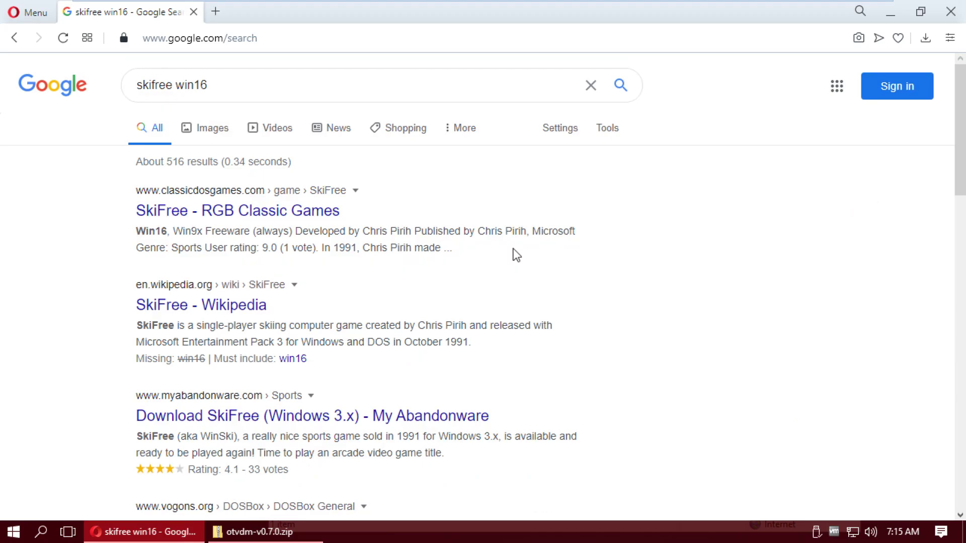
click(509, 258)
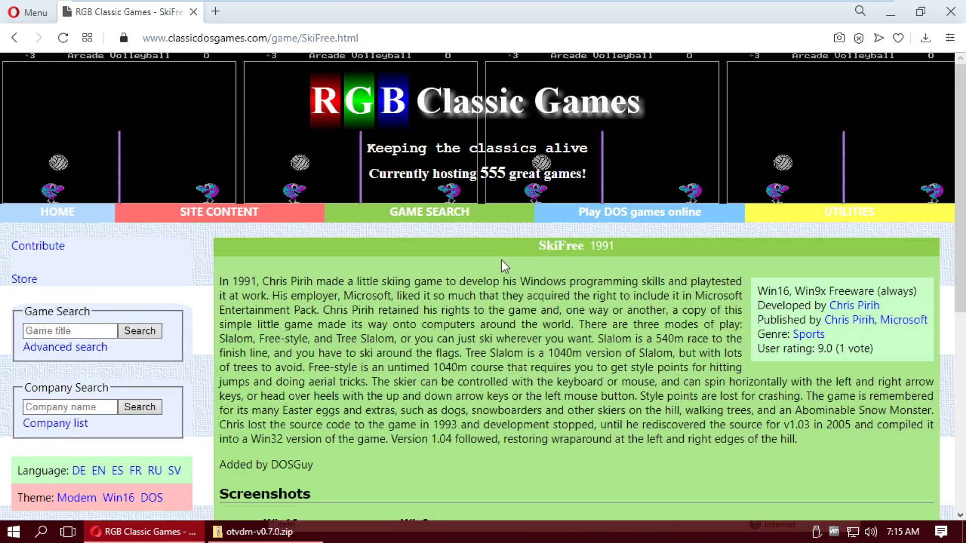
Download the Win16 SkiFree v1.0 archive, open ski.zip in Explorer and minimise the browser
scroll(496, 277, down, 7)
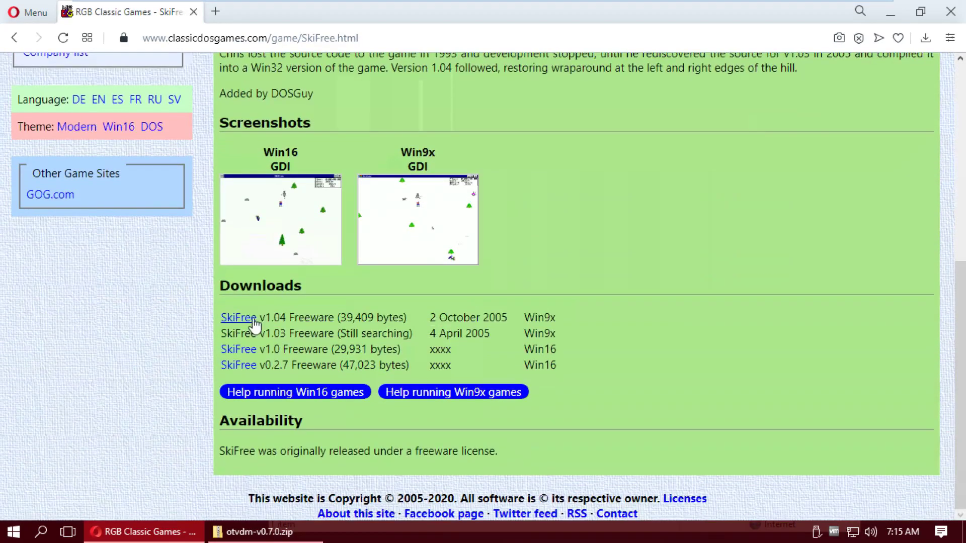
click(237, 354)
click(725, 86)
click(912, 23)
click(890, 11)
Extract SKI.EXE from ski.zip to the desktop and try to run it
click(433, 331)
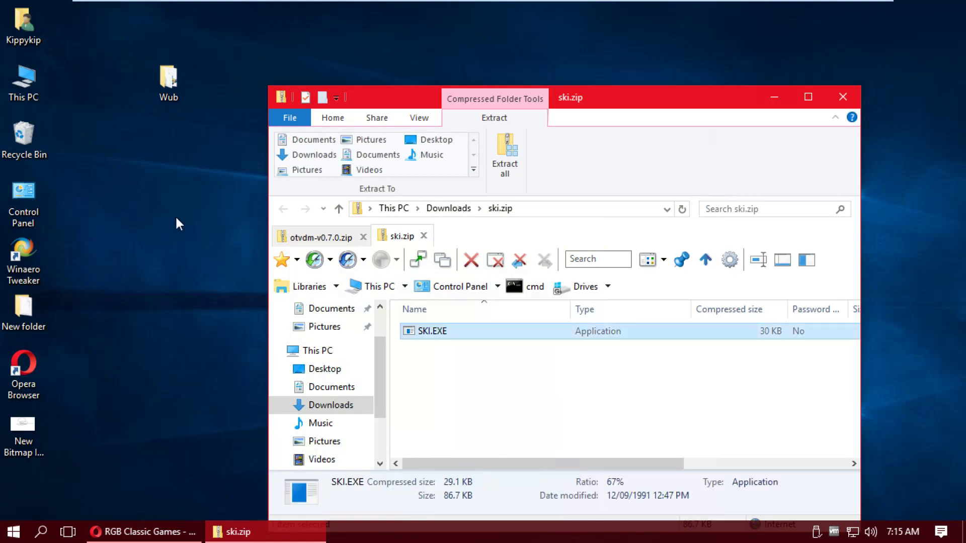
drag(430, 332, 169, 219)
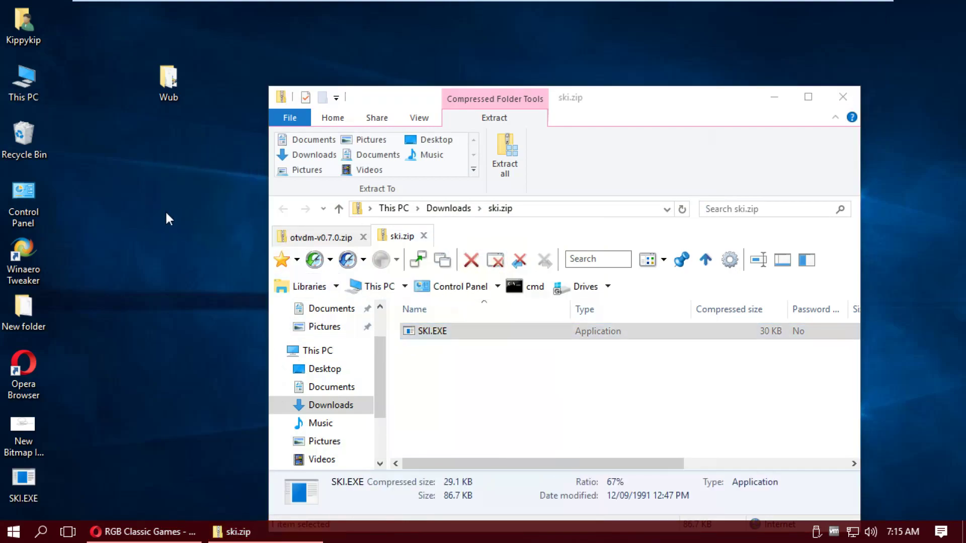
double_click(25, 479)
click(520, 289)
click(679, 294)
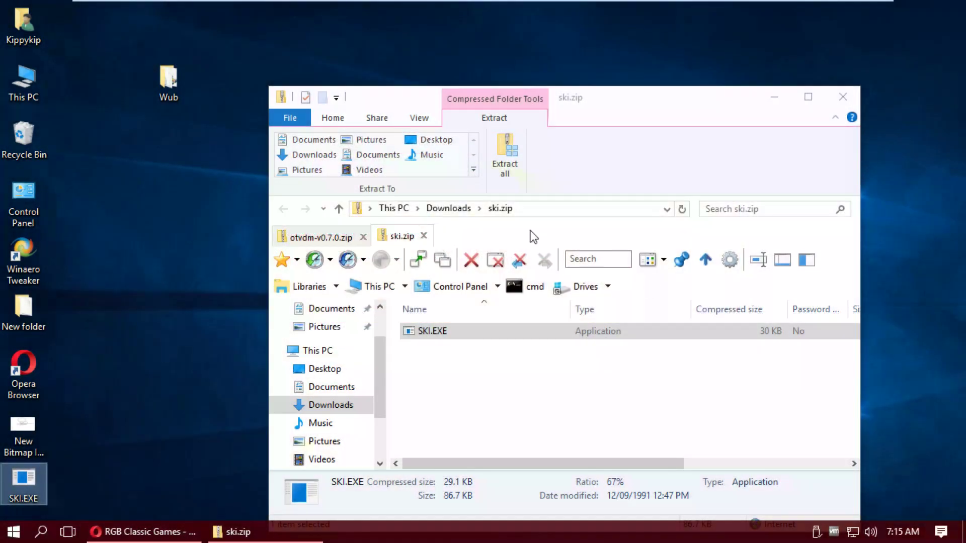
Extract the otvdm-master-1056 folder from otvdm-v0.7.0.zip to the desktop and open Local Disk (C:) in Explorer
click(321, 237)
click(475, 334)
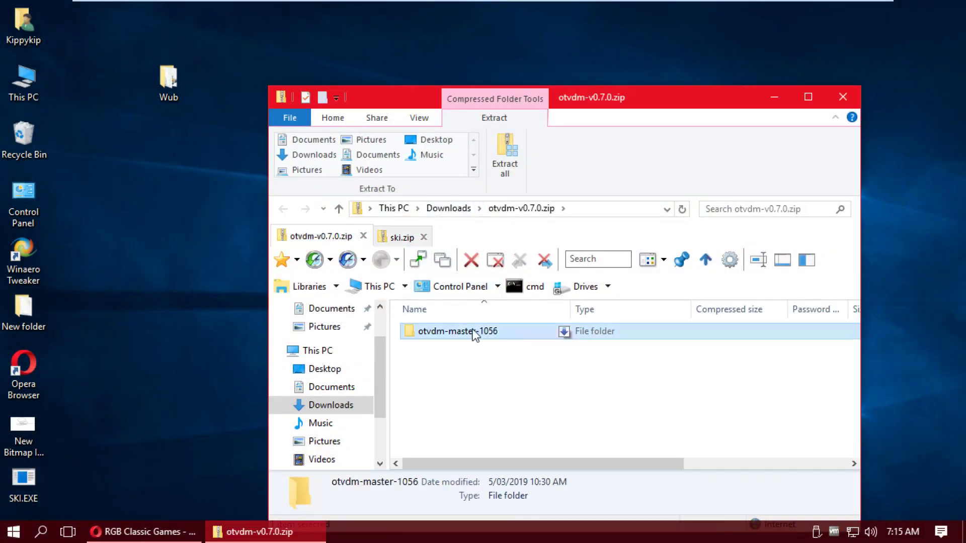
drag(475, 335, 166, 211)
scroll(339, 383, down, 3)
click(328, 397)
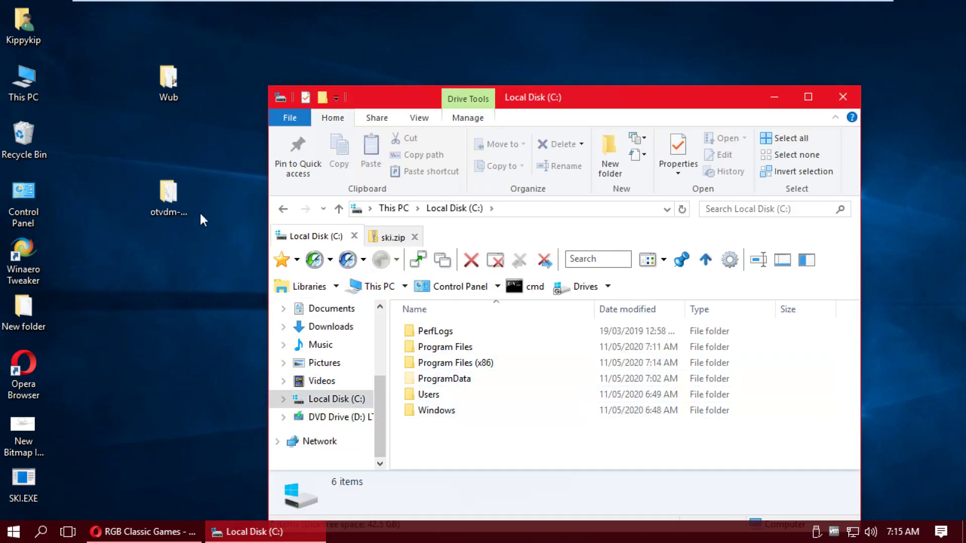
Check the contents of the extracted desktop folder and rename the folder as otvdm
click(178, 219)
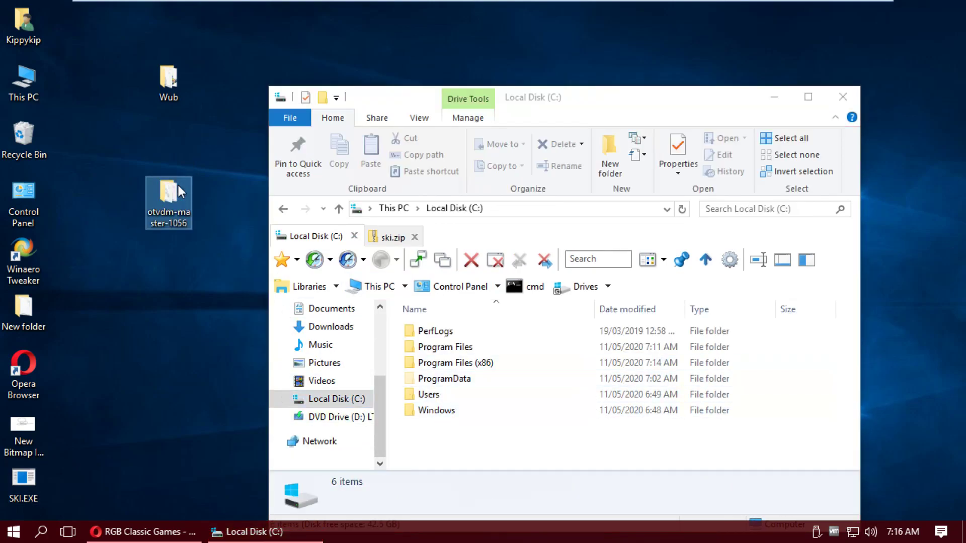
double_click(173, 193)
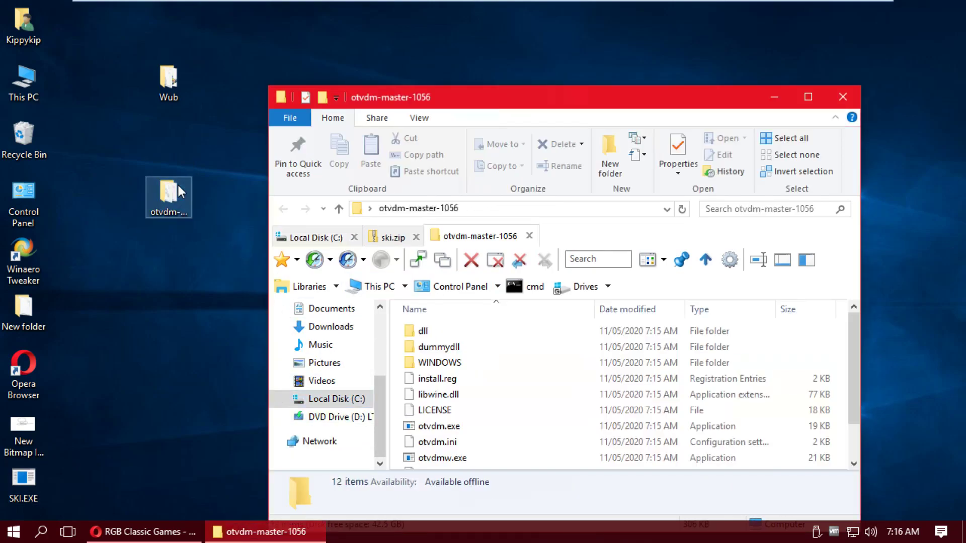
middle_click(489, 239)
click(171, 211)
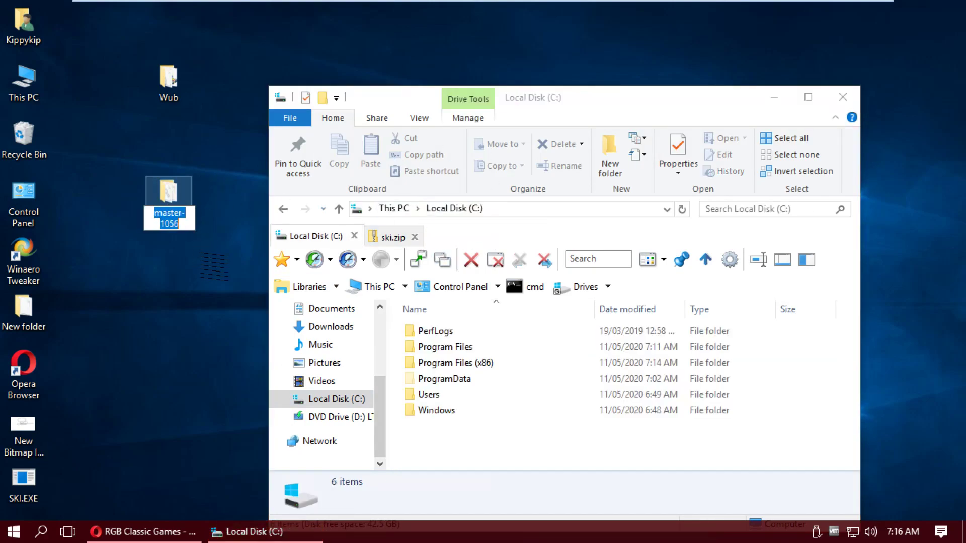
key(Delete)
key(Return)
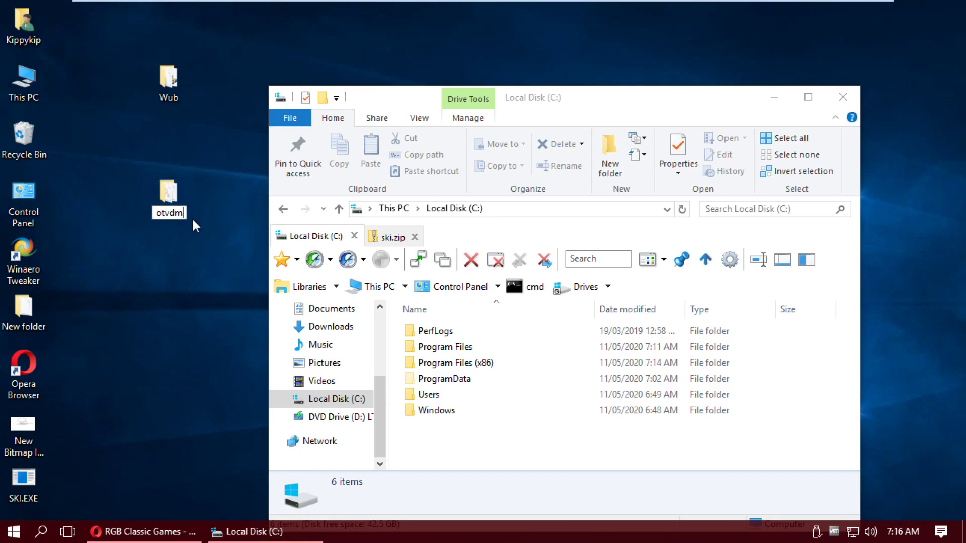
Move the otvdm folder from the desktop to Local Disk (C:) and open it
drag(176, 198, 513, 429)
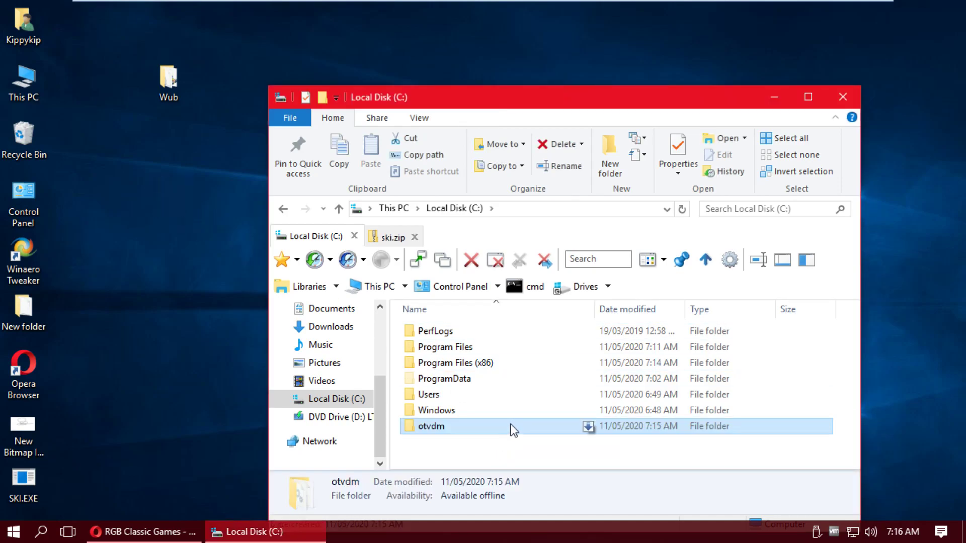
double_click(500, 430)
drag(517, 96, 622, 35)
scroll(604, 327, down, 1)
scroll(589, 322, up, 1)
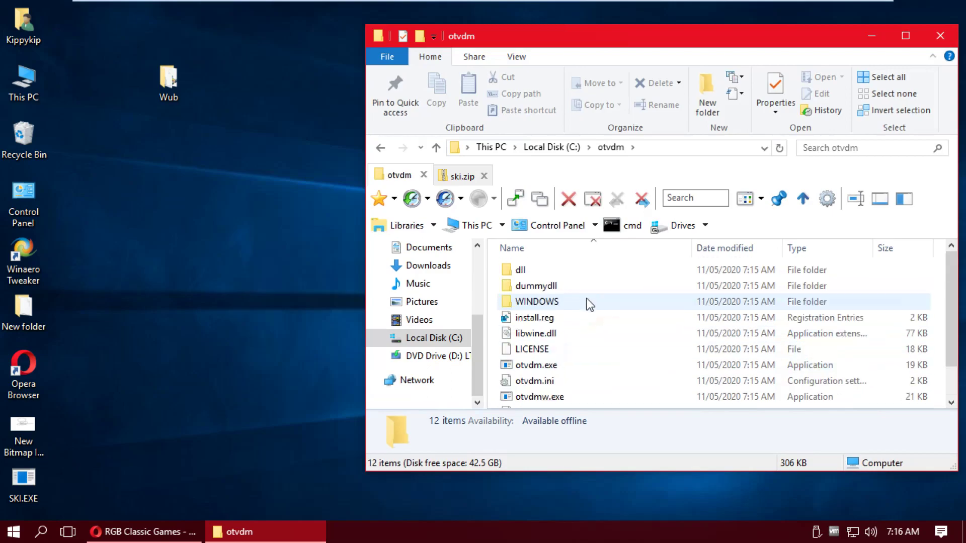
Launch Notepad and open install.reg from the otvdm folder in it
click(558, 320)
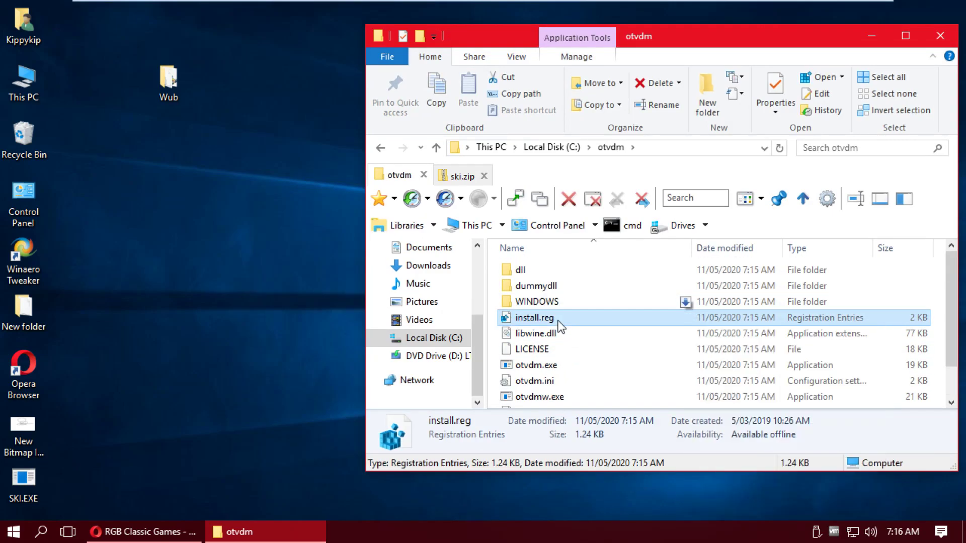
key(super+r)
text(notepad)
key(Return)
drag(617, 112, 644, 401)
drag(546, 318, 486, 451)
drag(481, 405, 553, 124)
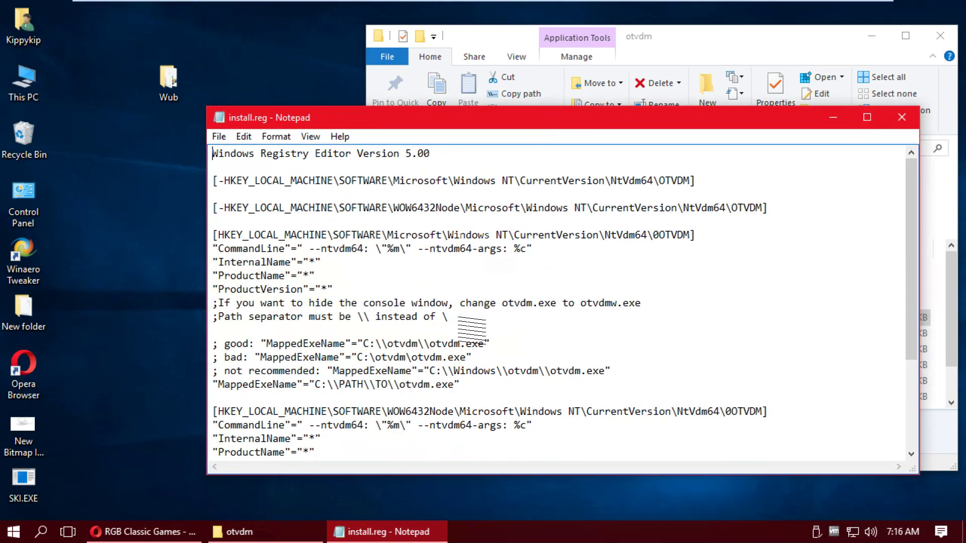
Set the first MappedExeName path in install.reg to C:\\otvdm\\otvdm.exe using the otvdm folder name from the example line
scroll(470, 279, down, 1)
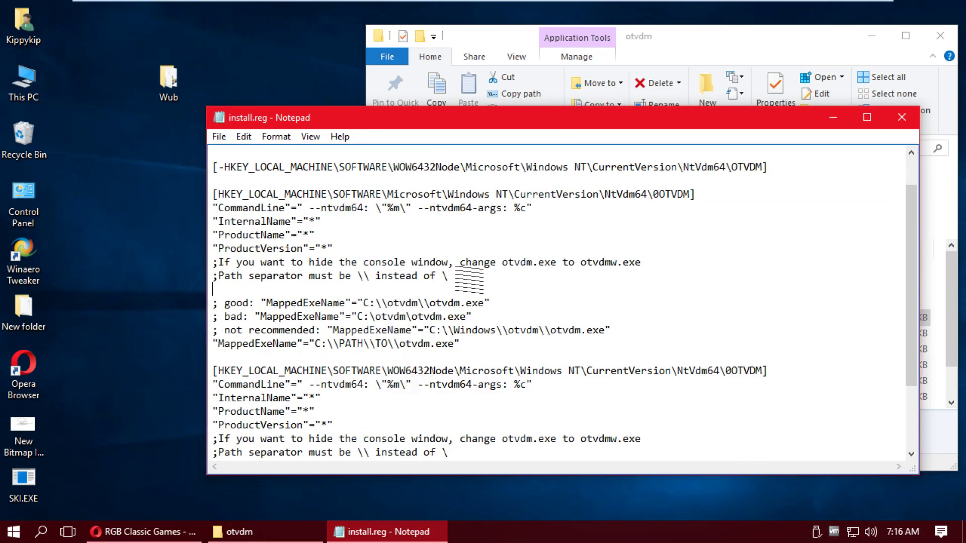
drag(419, 302, 383, 303)
key(ctrl+c)
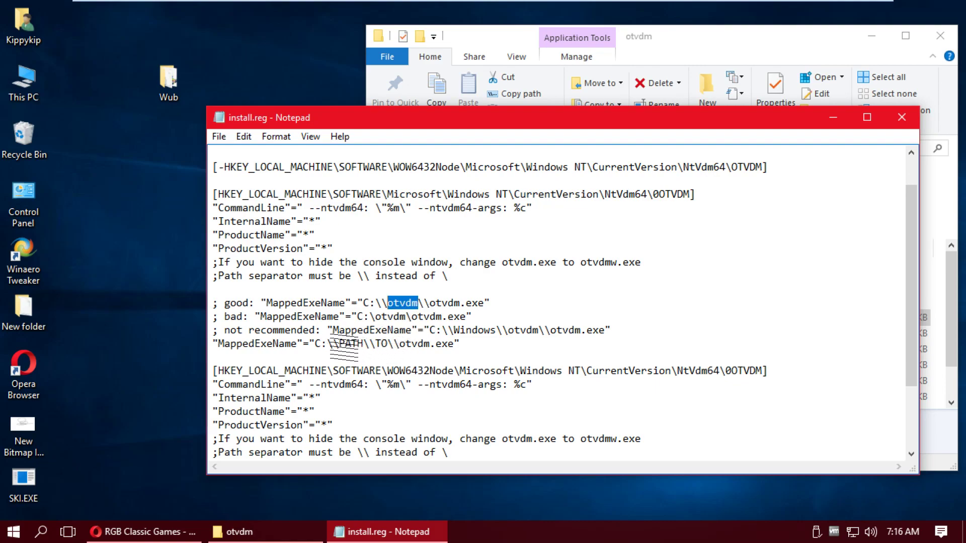
drag(339, 344, 396, 347)
key(ctrl+v)
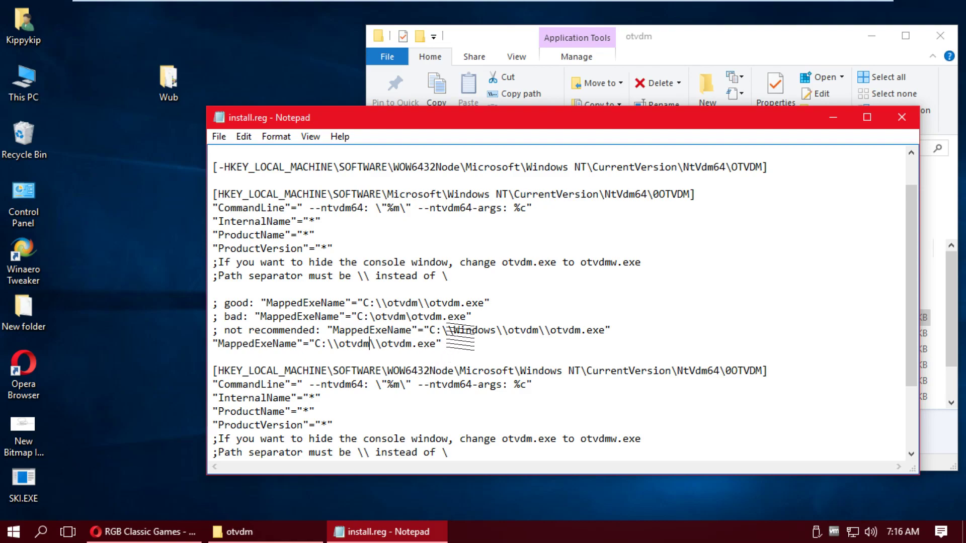
Set the second MappedExeName path in install.reg to C:\\otvdm\\otvdm.exe
scroll(459, 344, down, 3)
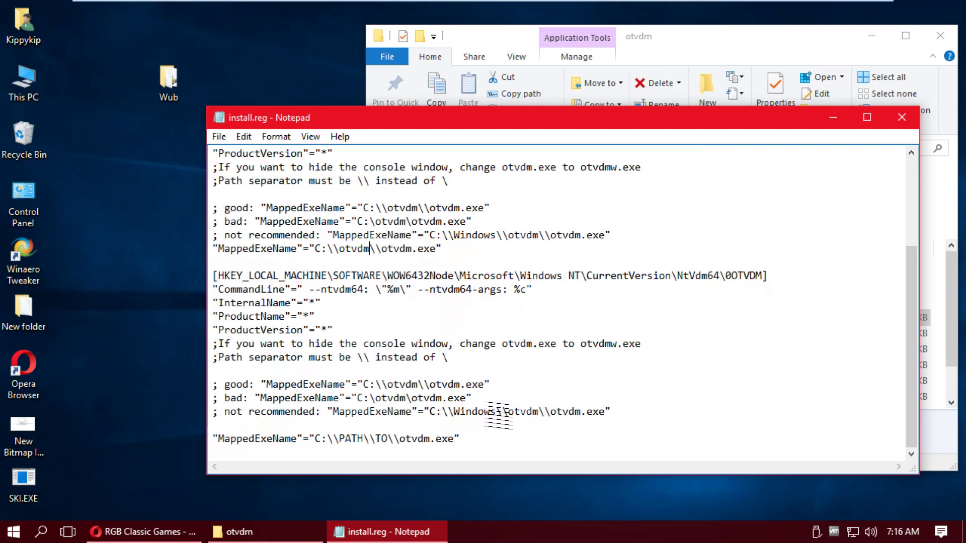
drag(340, 442, 391, 441)
key(ctrl+v)
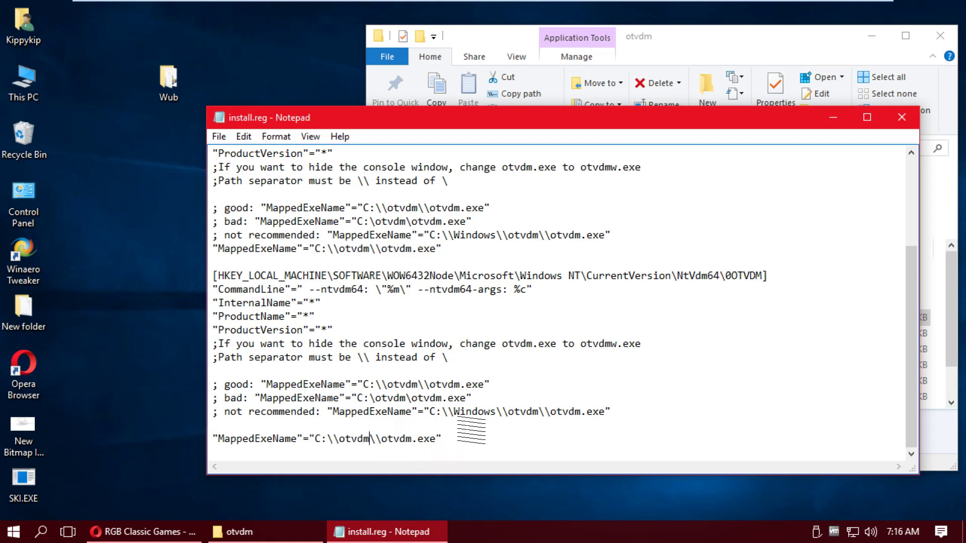
Check the edited paths in install.reg, then save the file and close Notepad
scroll(506, 416, up, 3)
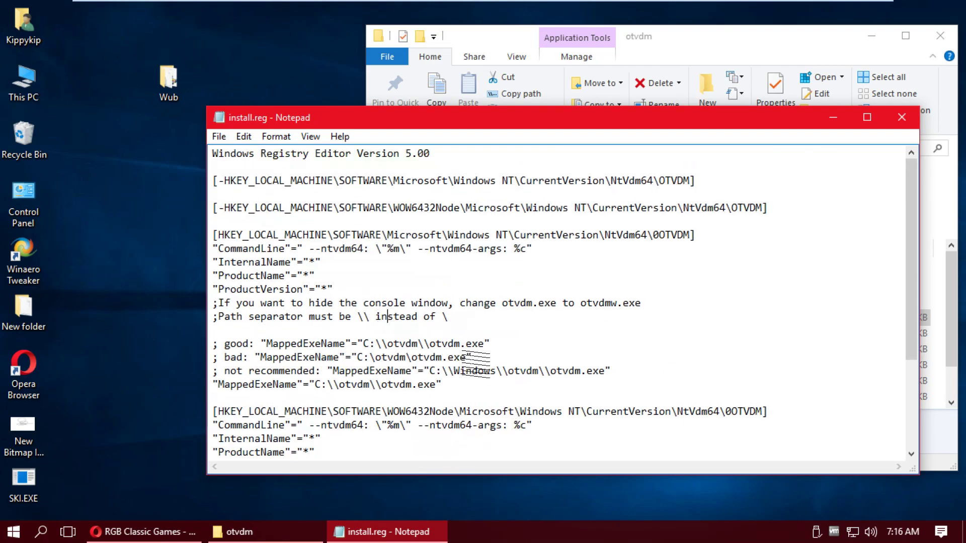
click(219, 137)
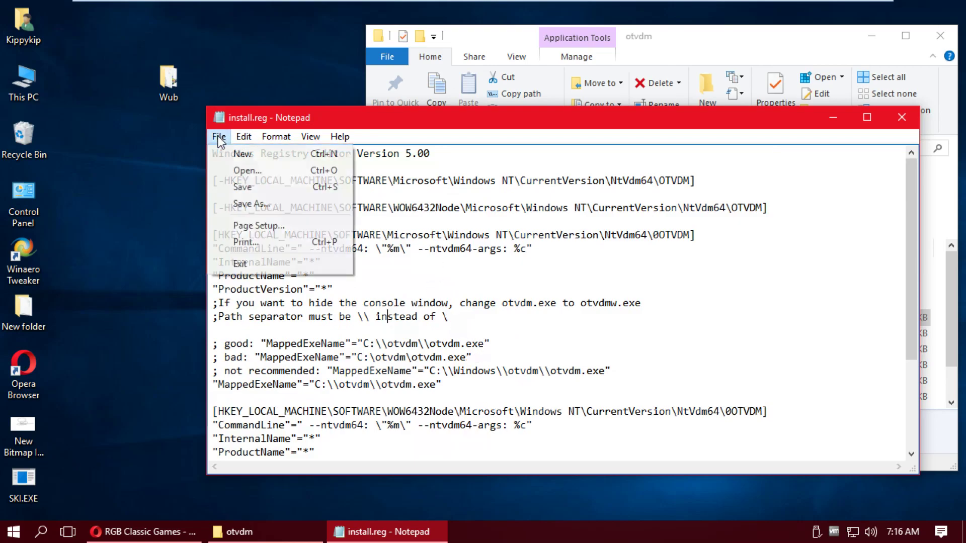
click(244, 187)
click(218, 119)
click(216, 118)
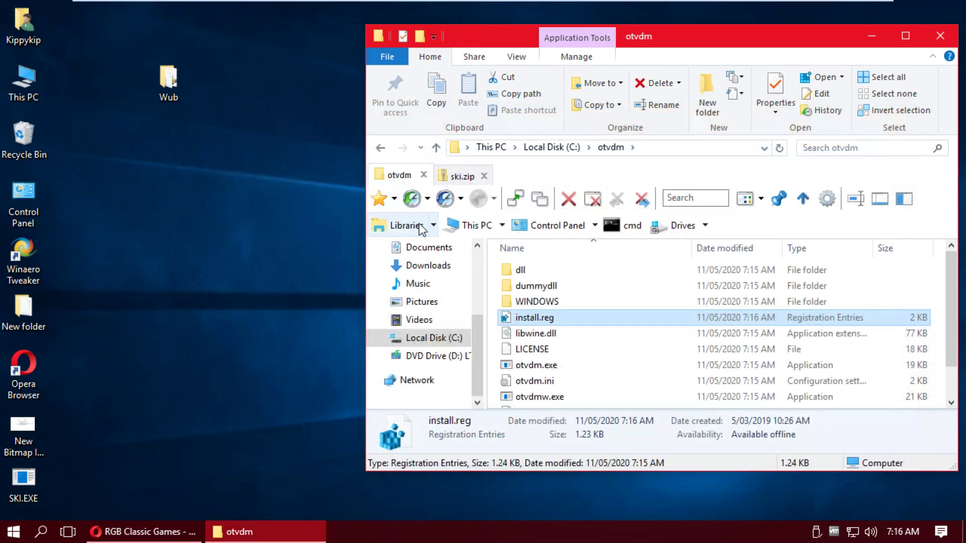
Merge install.reg from the otvdm folder into the registry and confirm the prompts
double_click(525, 316)
click(523, 287)
click(589, 284)
click(639, 267)
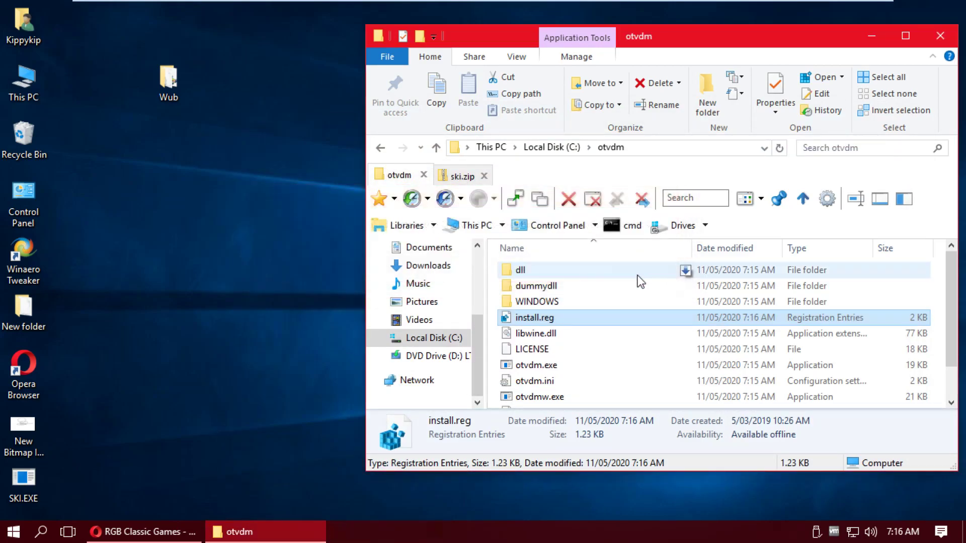
Launch SKI.EXE from the desktop and try out SkiFree briefly
double_click(20, 487)
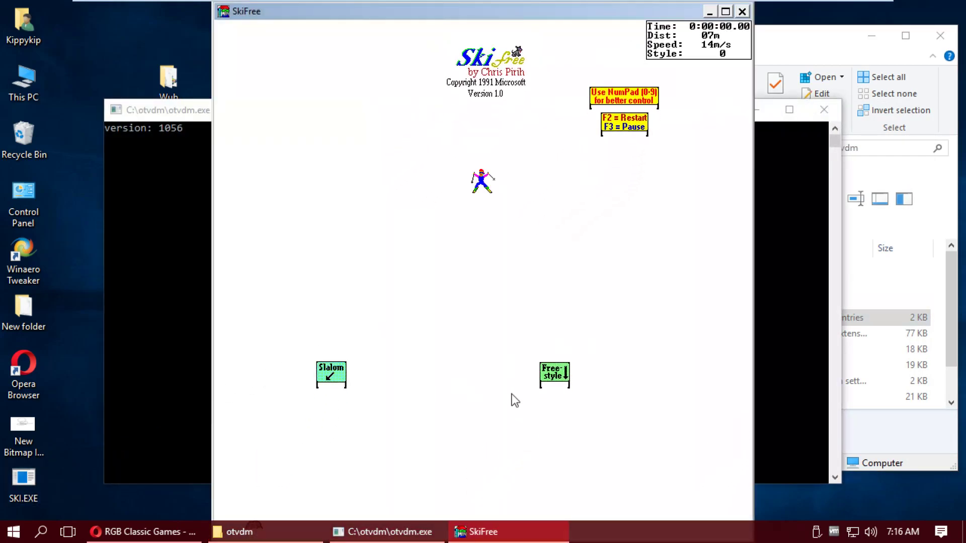
click(540, 393)
click(438, 401)
click(481, 260)
click(534, 305)
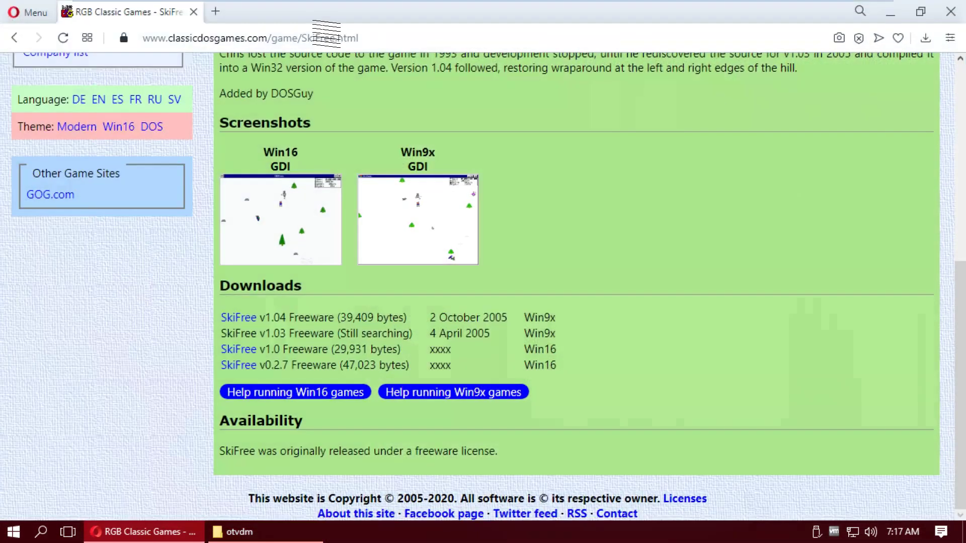
Search the web for "bad toys 3d" and open the Tibo Software page for the game
click(326, 37)
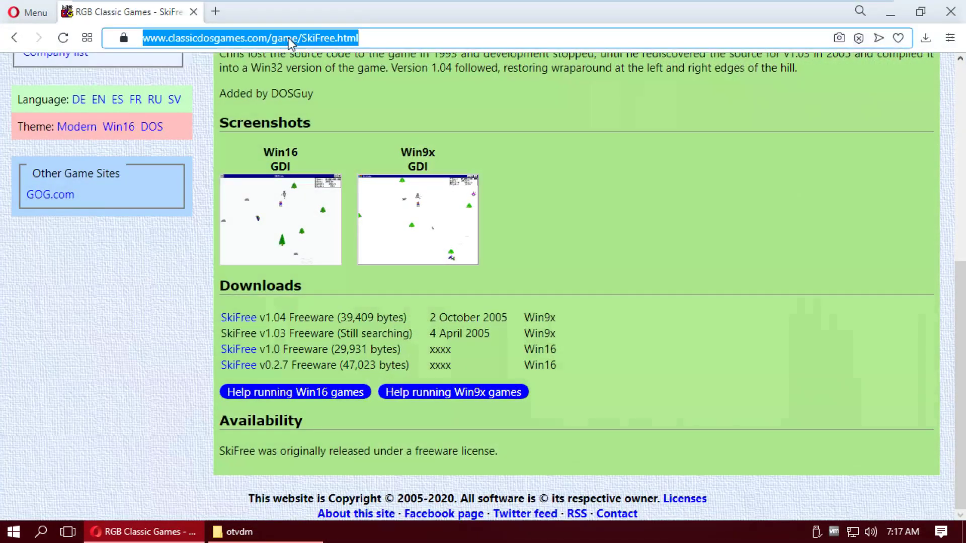
text(bad toys 3d)
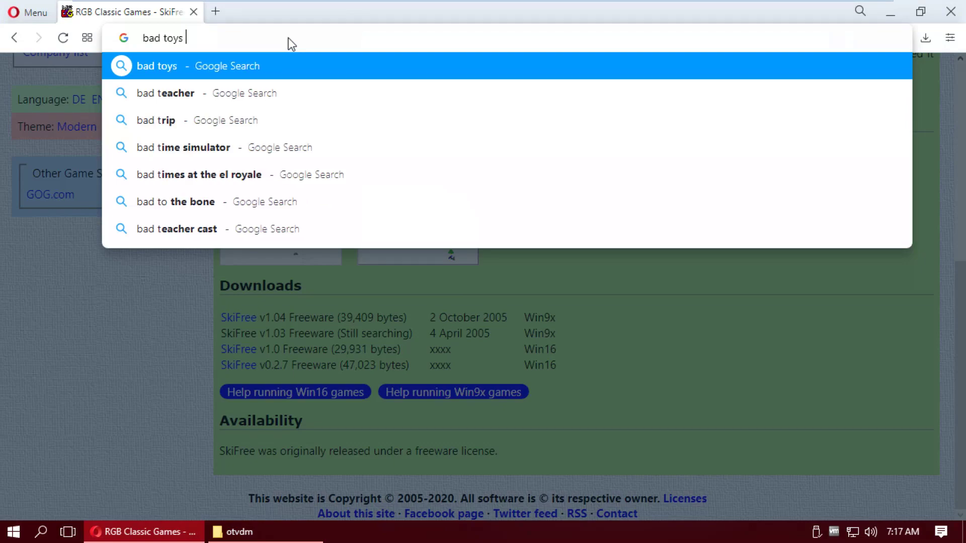
key(Return)
scroll(270, 302, down, 7)
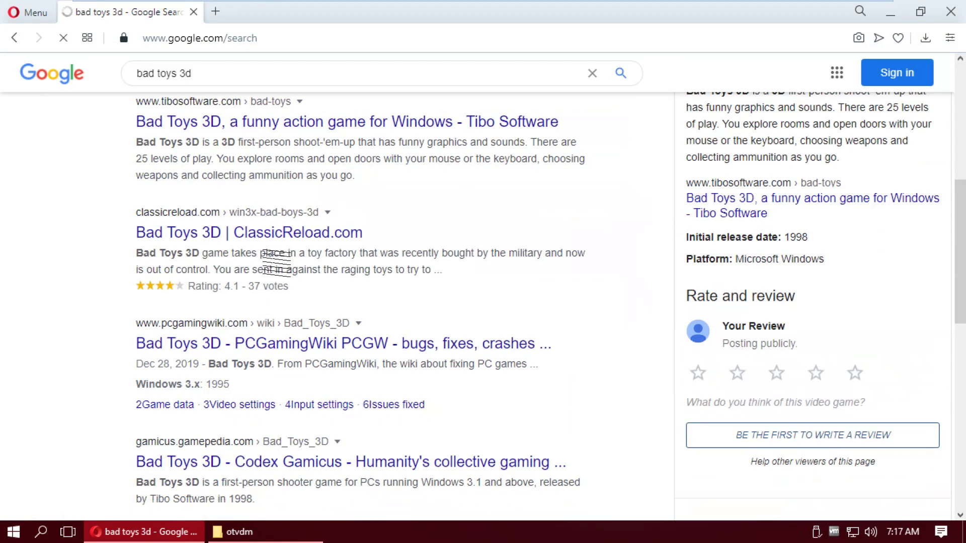
scroll(282, 211, up, 2)
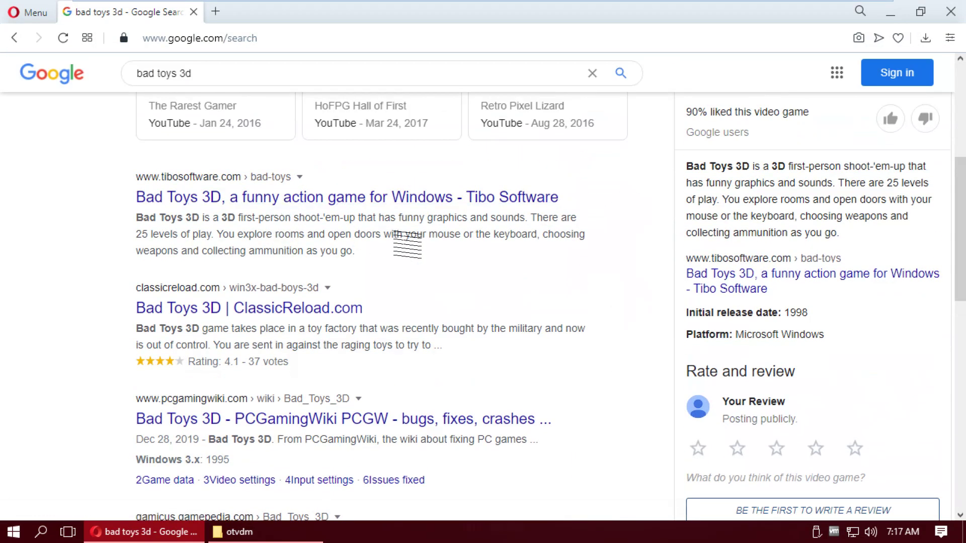
click(397, 197)
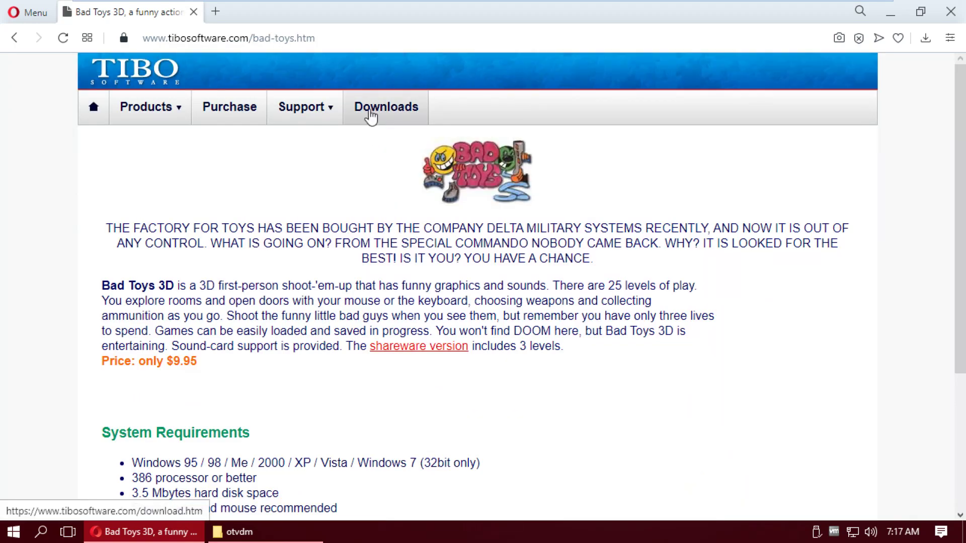
Open the shareware version's download page and download Bad Toys 3D v1.95
scroll(399, 186, down, 3)
scroll(428, 264, up, 3)
click(444, 399)
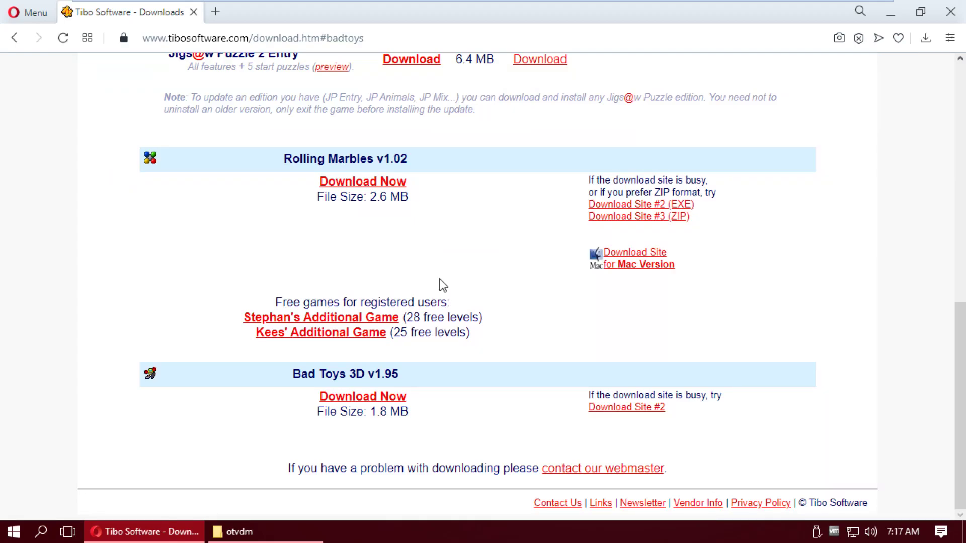
click(400, 392)
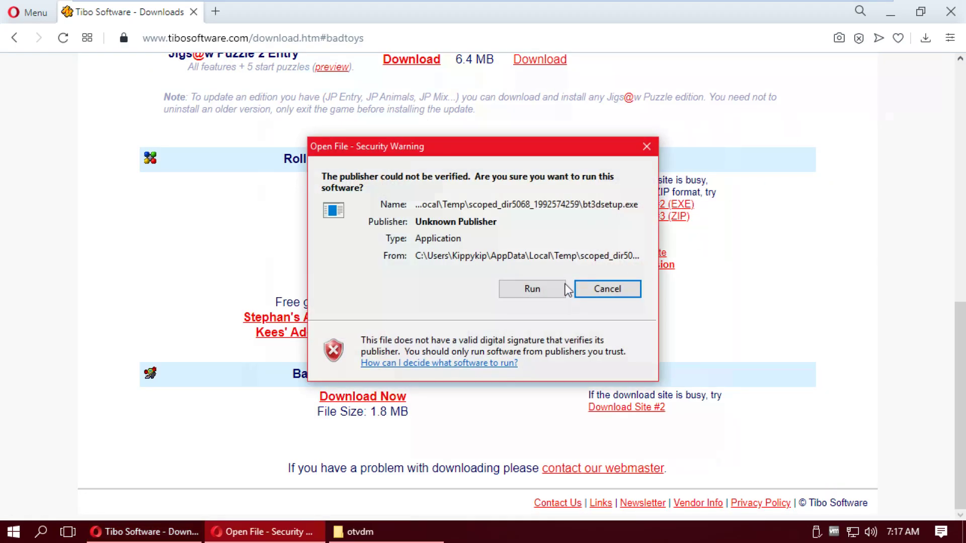
Run bt3dsetup.exe and install BadToys 3D in C:\Program Files (x86)\Tibo Software\BadToys 3D
click(562, 288)
click(557, 392)
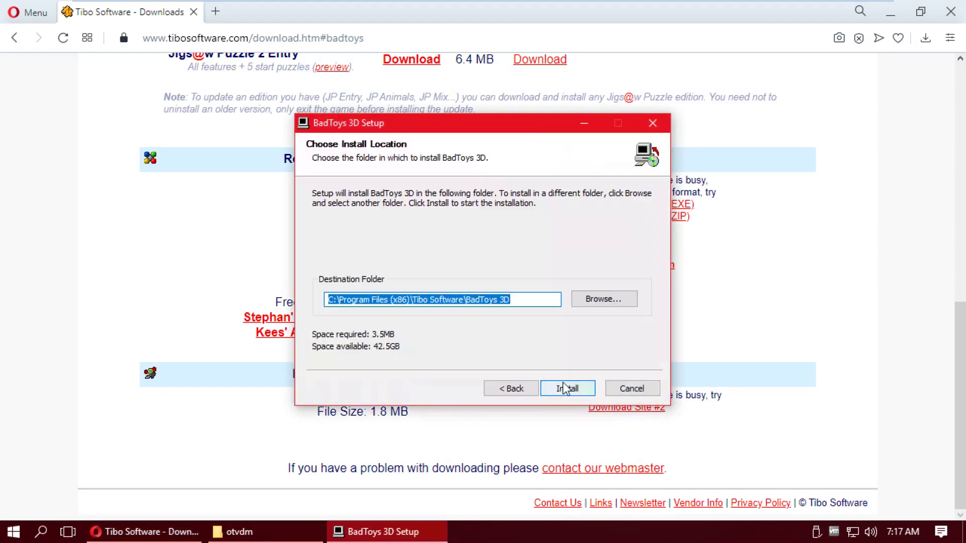
click(564, 388)
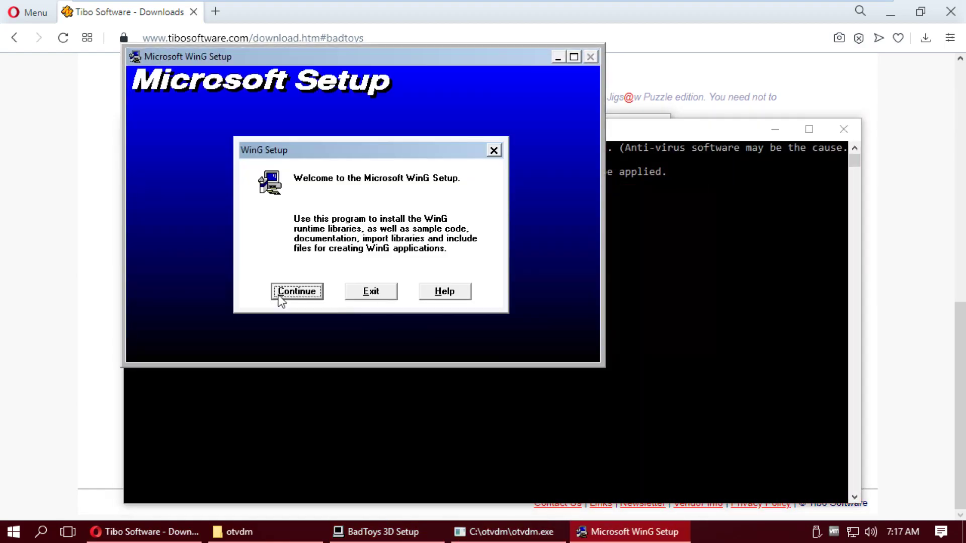
Complete the Microsoft WinG setup and finish the BadToys 3D installer
click(297, 291)
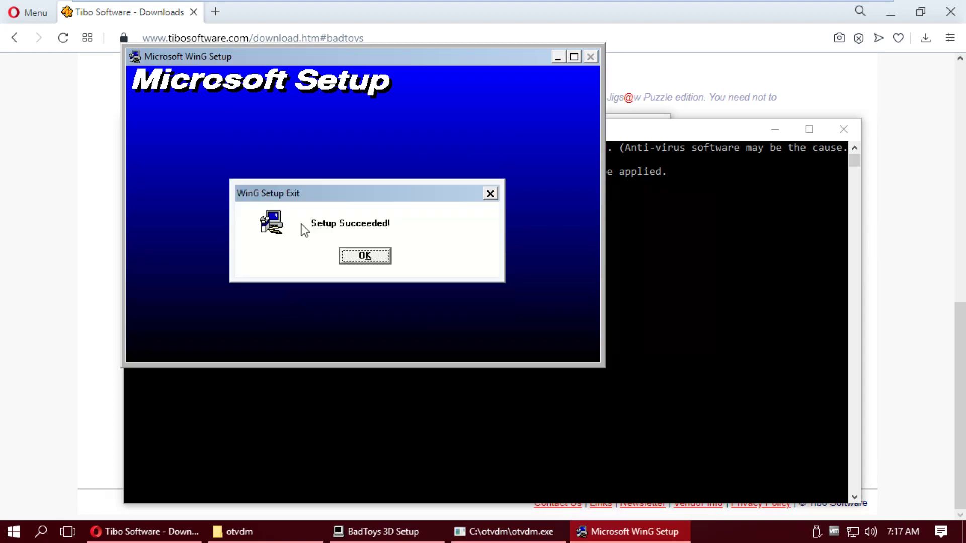
click(362, 256)
click(566, 387)
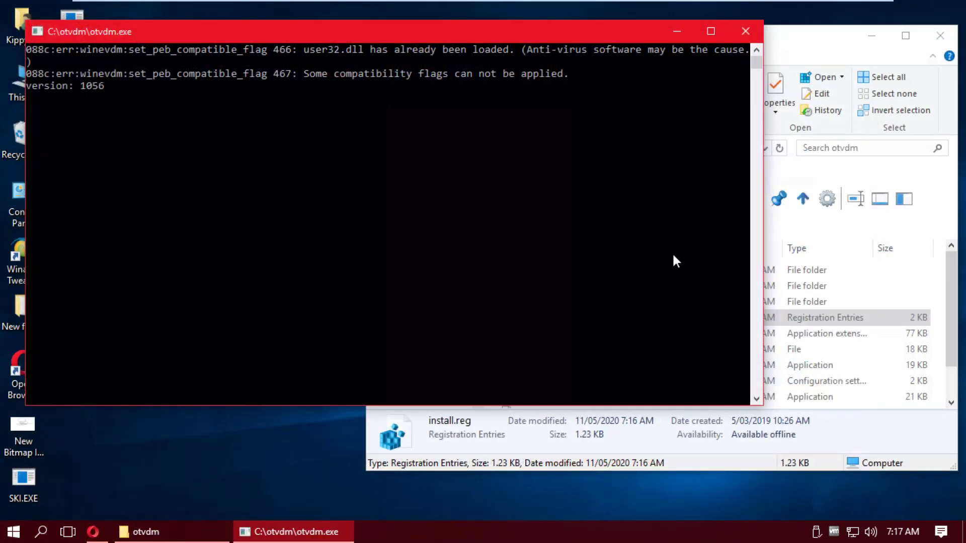
Bring the Bad Toys 3D window into view by minimizing the otvdm.exe console, and close the otvdm folder window
click(867, 533)
click(754, 497)
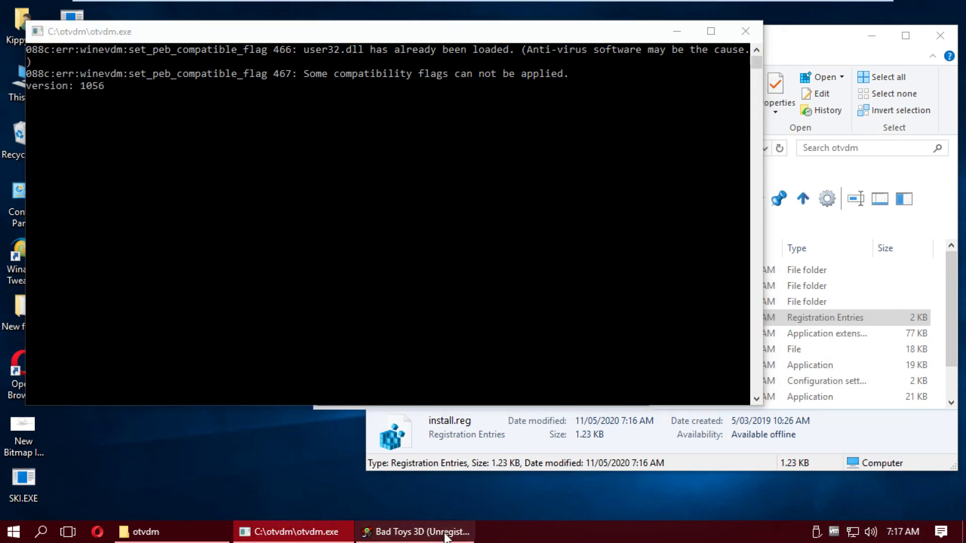
mouse_move(422, 541)
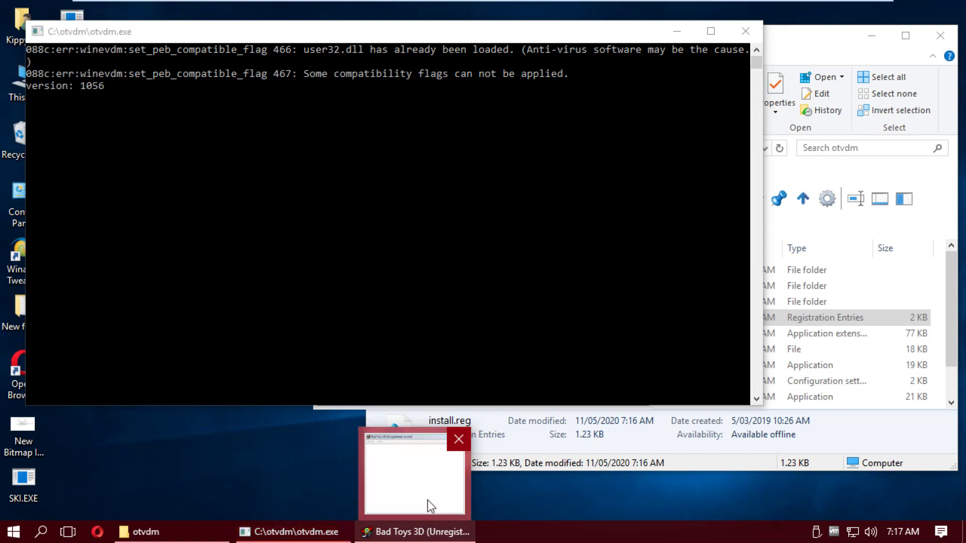
click(678, 37)
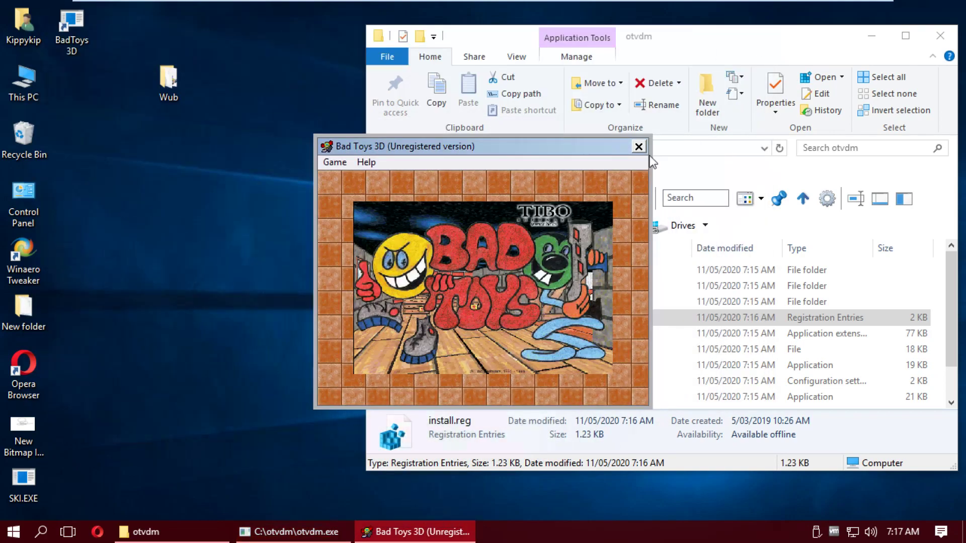
click(940, 35)
Start a new Bad Toys 3D game and play part of level 1, moving around and shooting
click(336, 163)
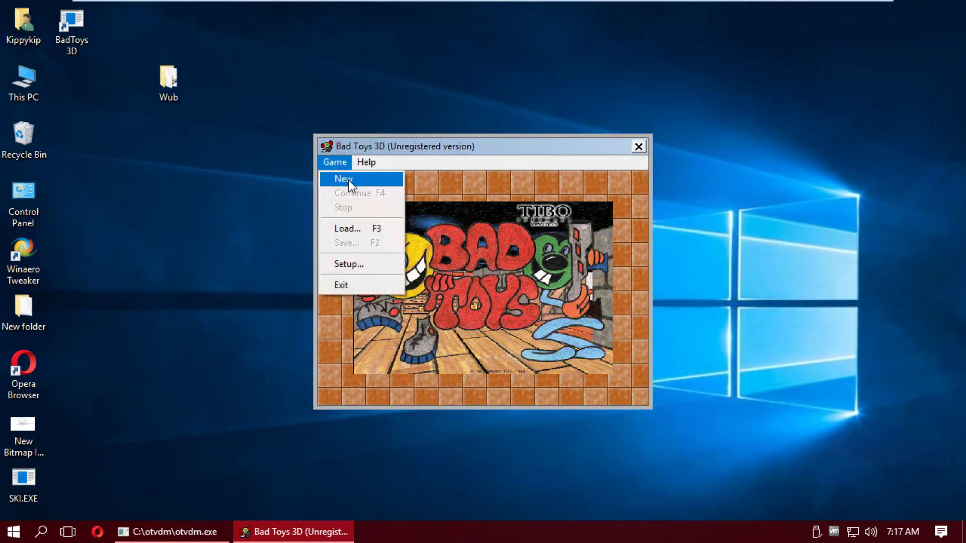
click(349, 180)
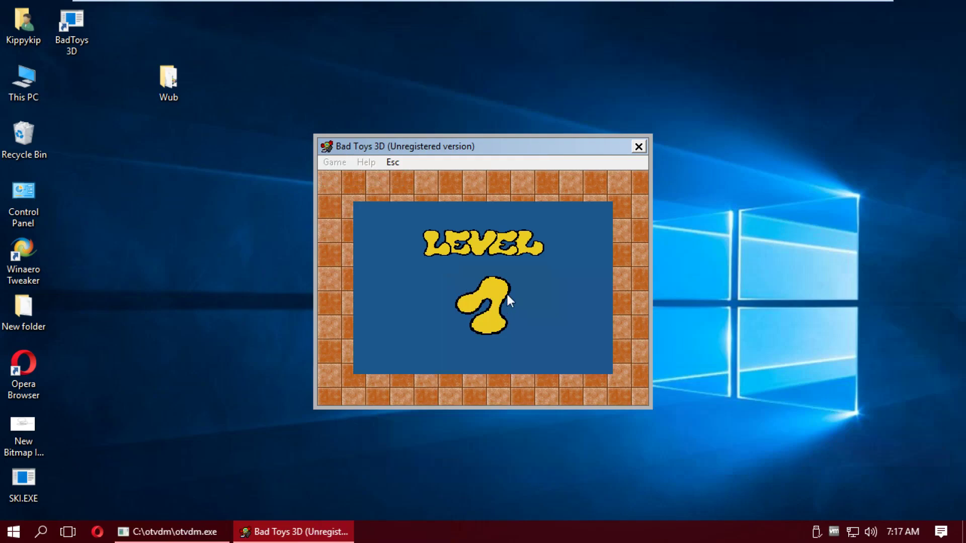
key(Up)
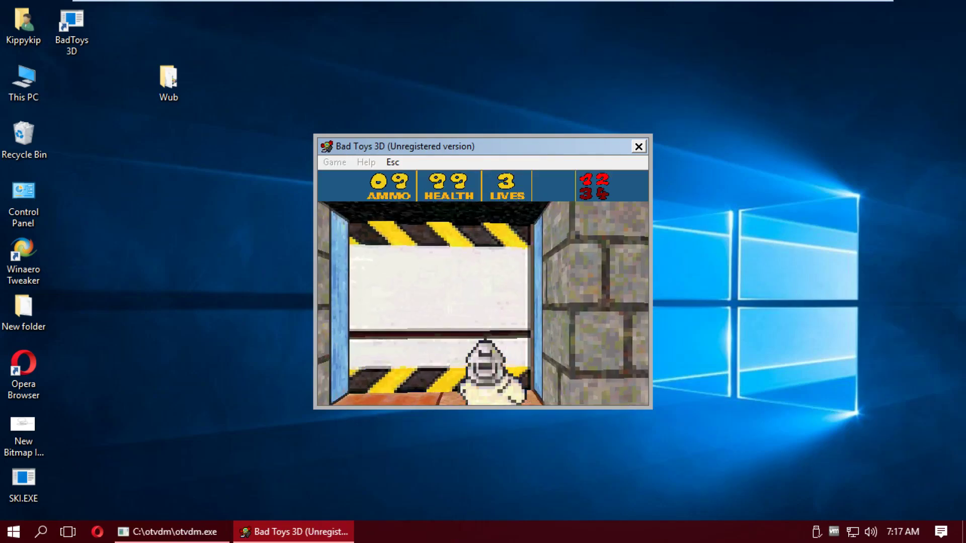
key(space)
key(Down)
key(Up)
key(Left)
key(ctrl)
key(ctrl)
key(Right)
key(Up)
key(Right)
key(ctrl)
key(Up)
key(Left)
key(Up)
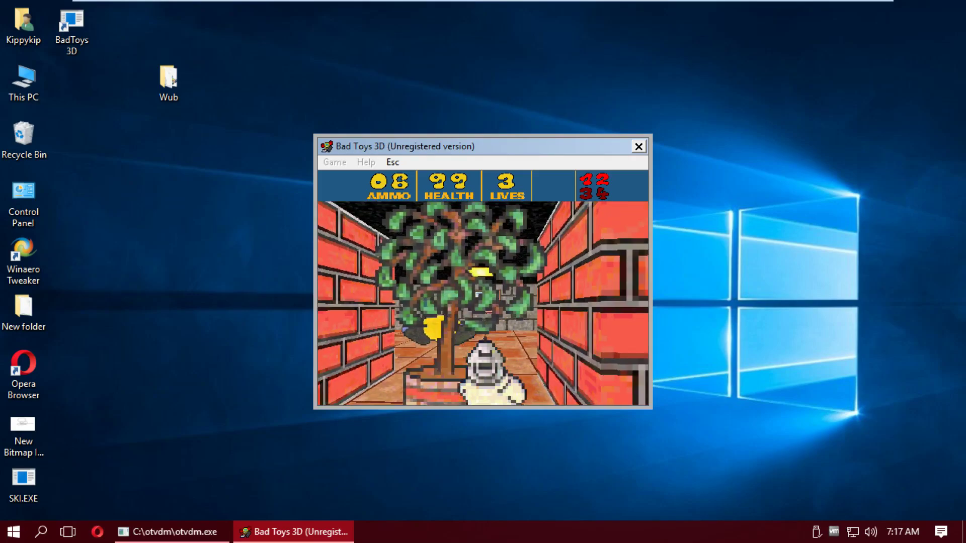
key(Left)
key(Up)
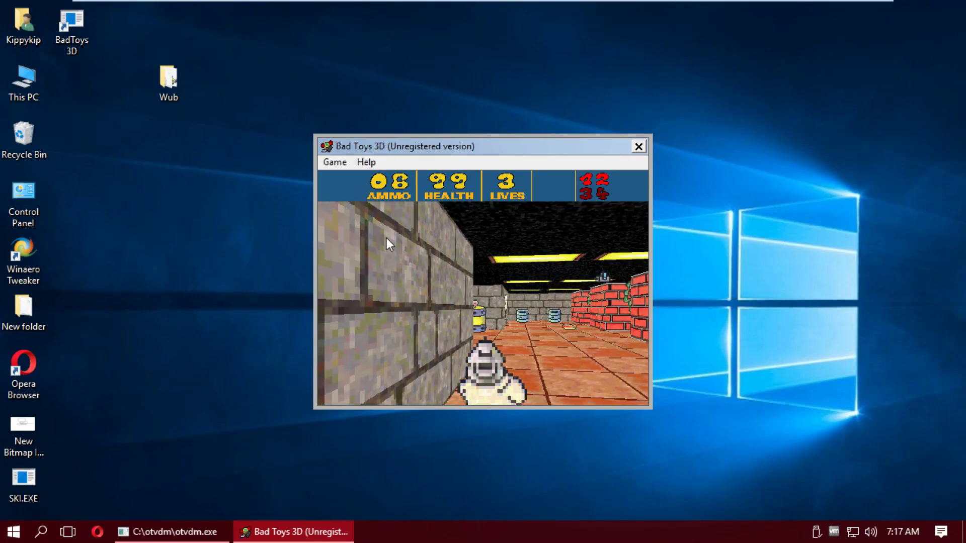
Stop the running Bad Toys 3D game, exit the program and dismiss its order form
click(335, 162)
click(379, 210)
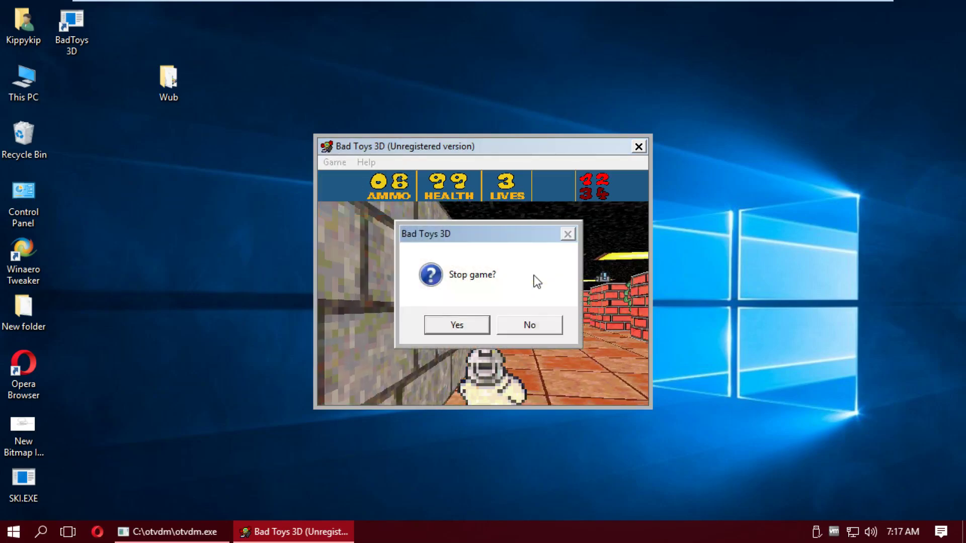
click(457, 325)
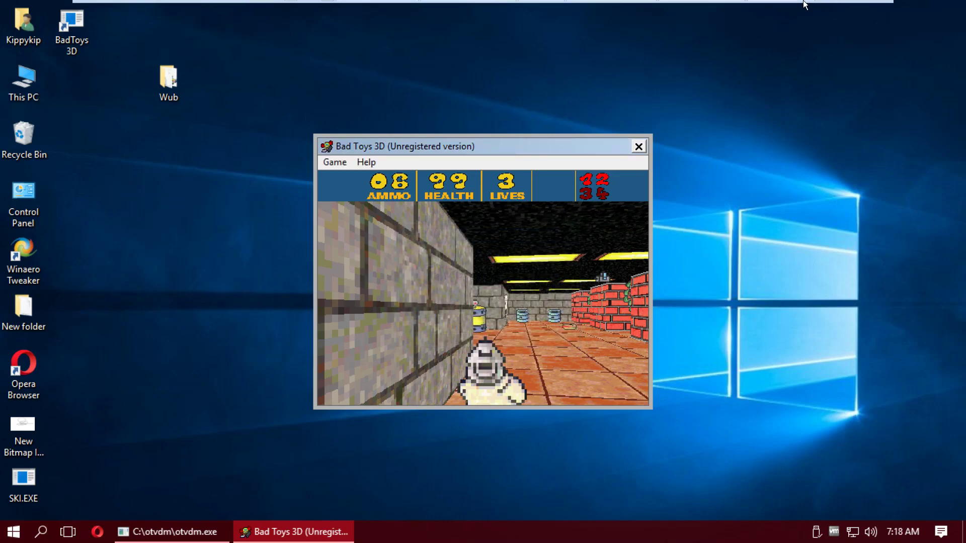
drag(629, 151, 775, 132)
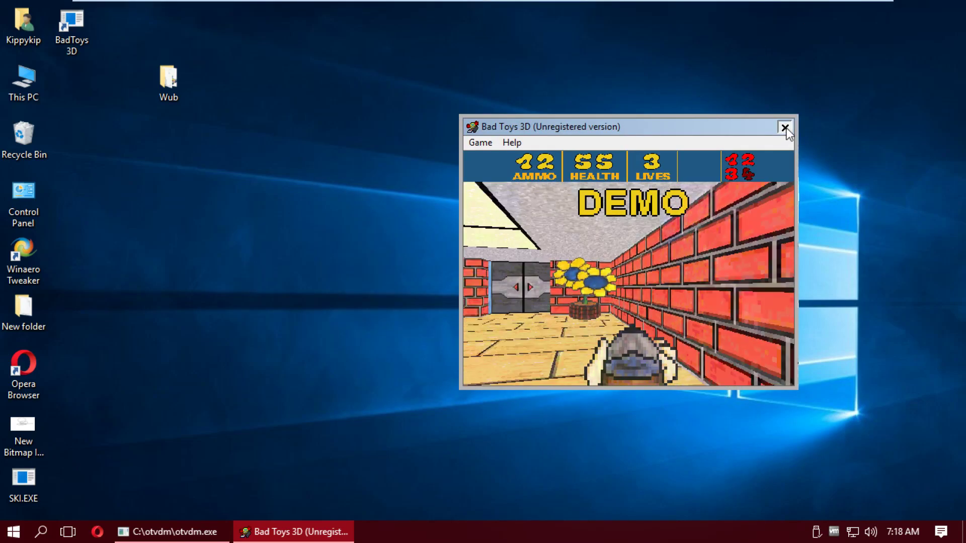
click(785, 128)
click(635, 403)
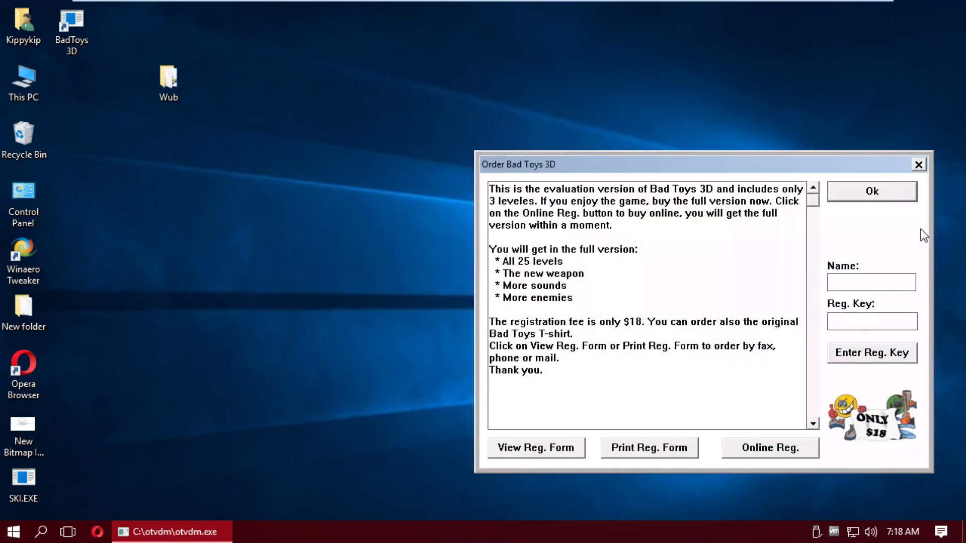
click(918, 166)
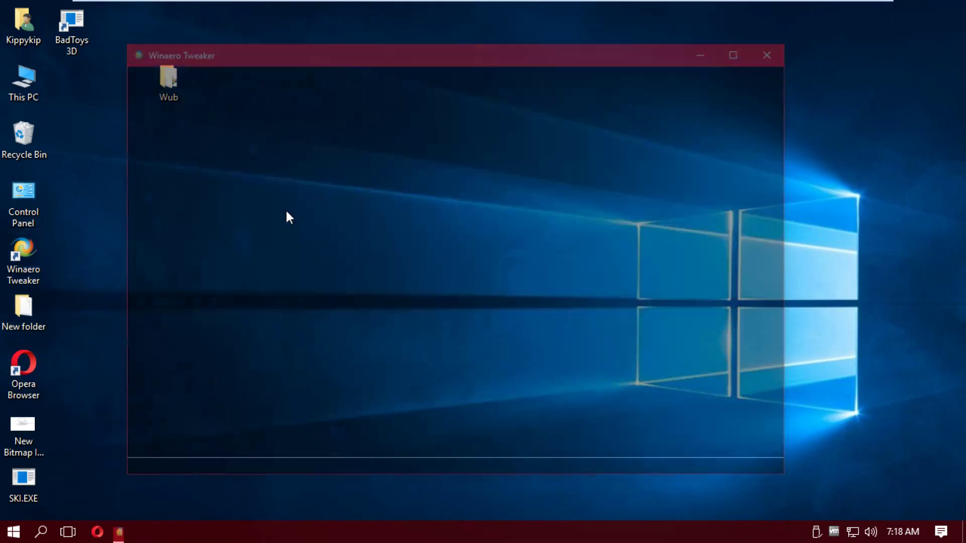
key(super)
text(sitkc)
key(ctrl+a)
text(sti)
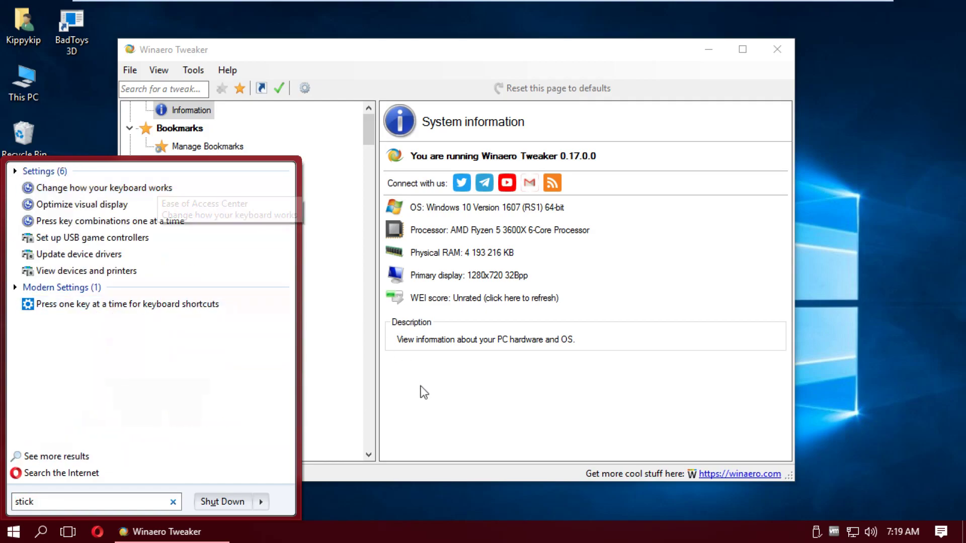
click(420, 386)
Show the Get Classic Apps category at the end of Winaero Tweaker's tweak list
drag(364, 131, 371, 411)
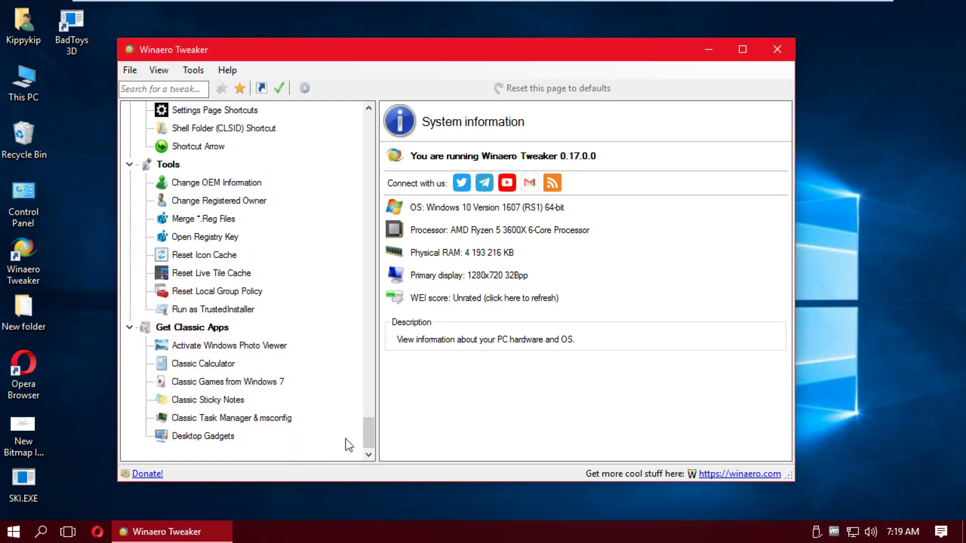
click(237, 364)
click(231, 346)
click(231, 327)
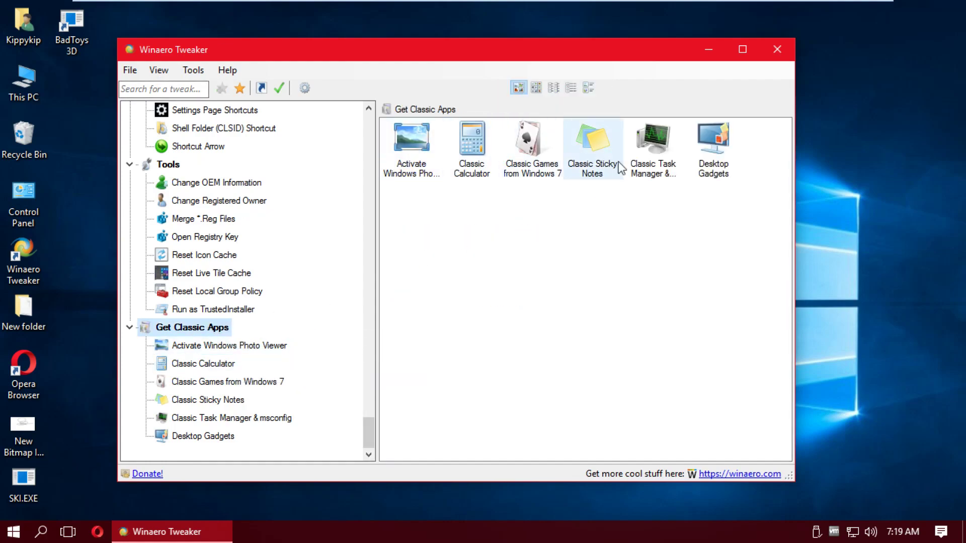
Open Task Manager, expand it to its detailed view and close it again
key(ctrl+alt+Delete)
right_click(606, 532)
click(659, 462)
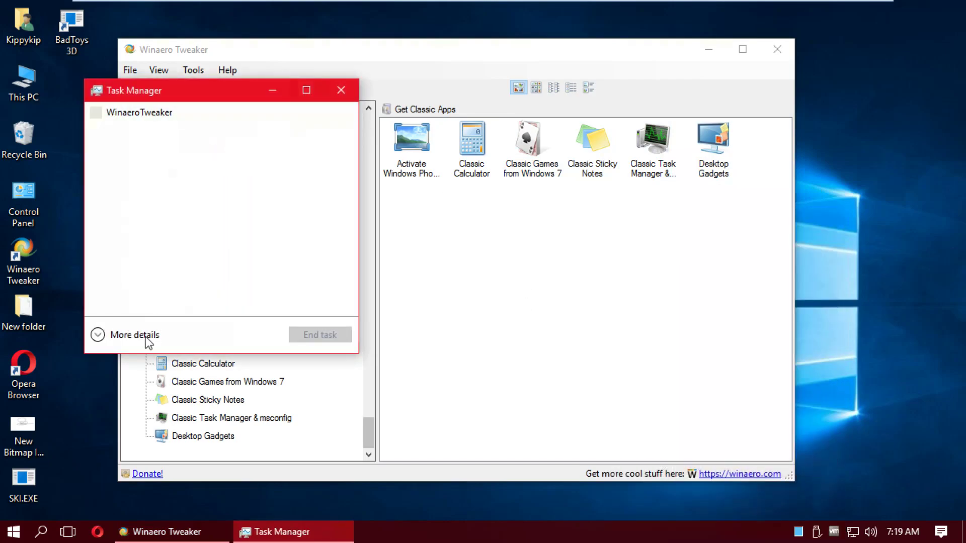
click(135, 335)
click(568, 92)
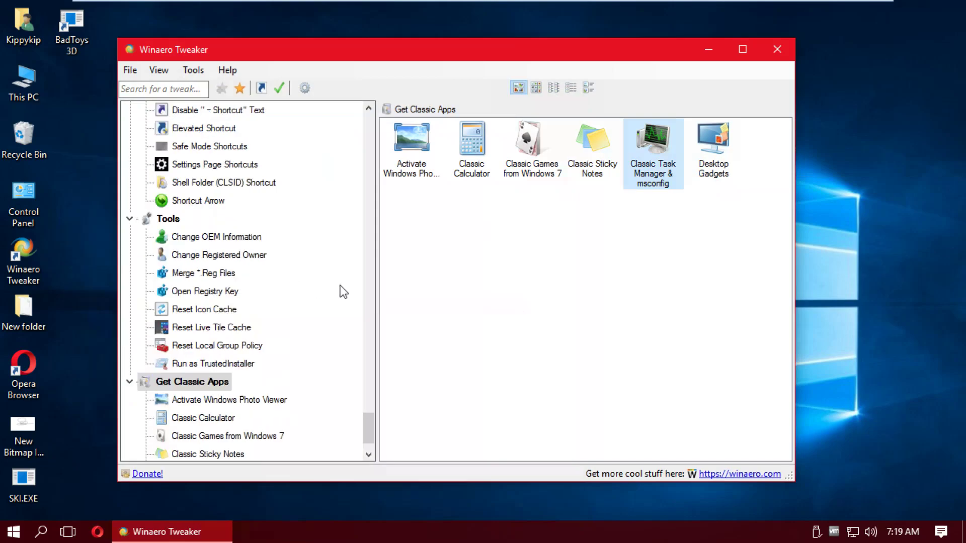
Browse Winaero Tweaker's tweak list from Get Classic Apps back up past the File Explorer and Settings categories
scroll(343, 291, up, 8)
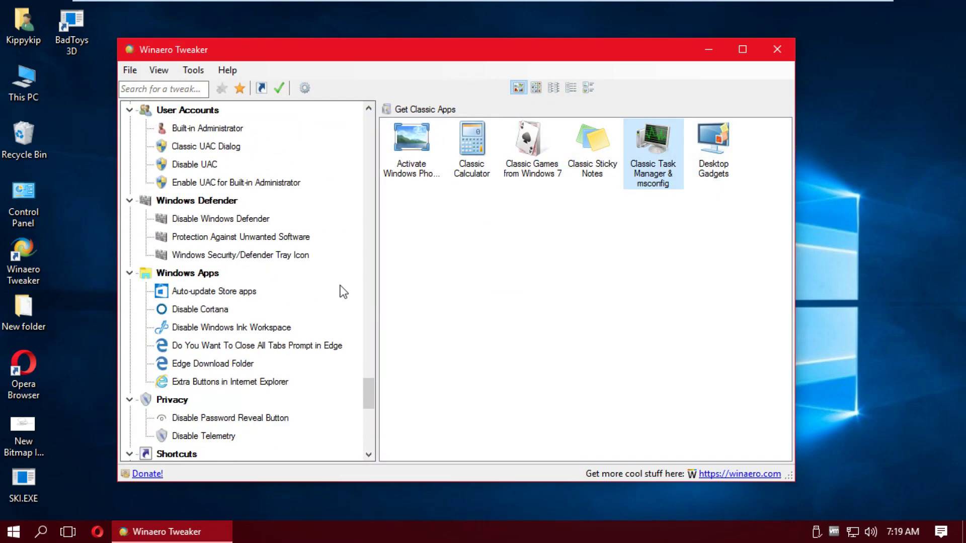
scroll(344, 292, up, 4)
scroll(310, 277, up, 9)
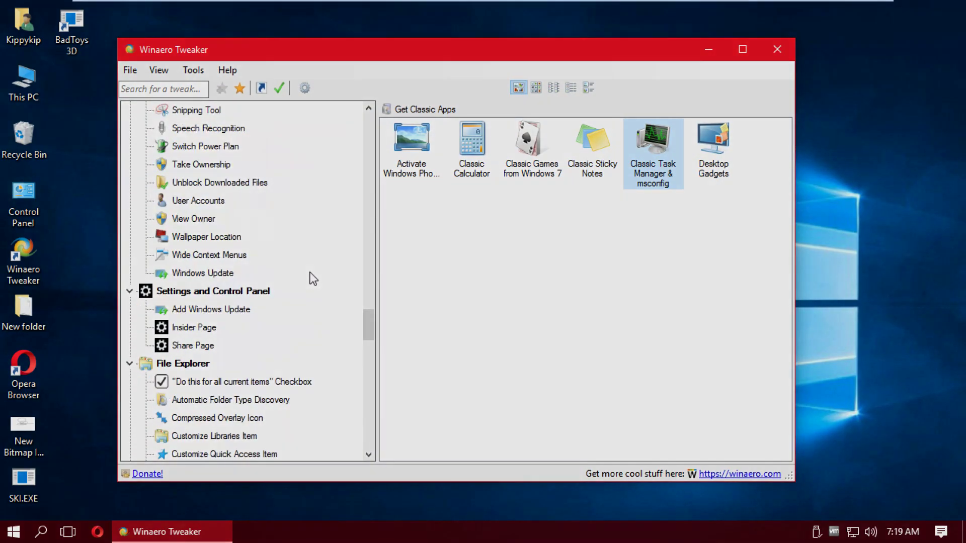